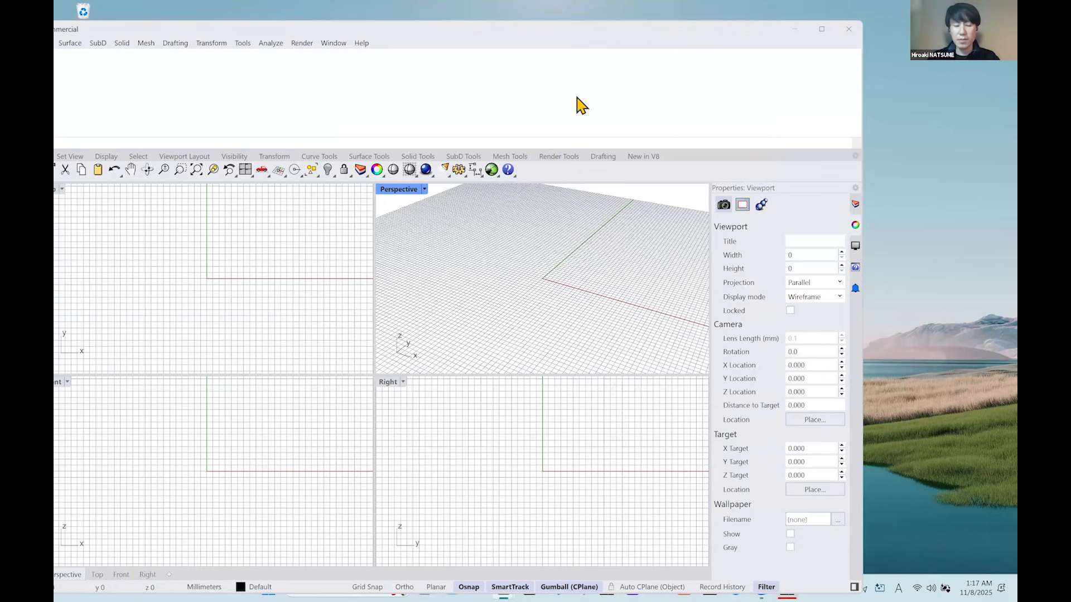
Run the TunnyGetLicense command and examine the licence details in the command history.
{"action": "type", "text": "TunnyGetLicense"}
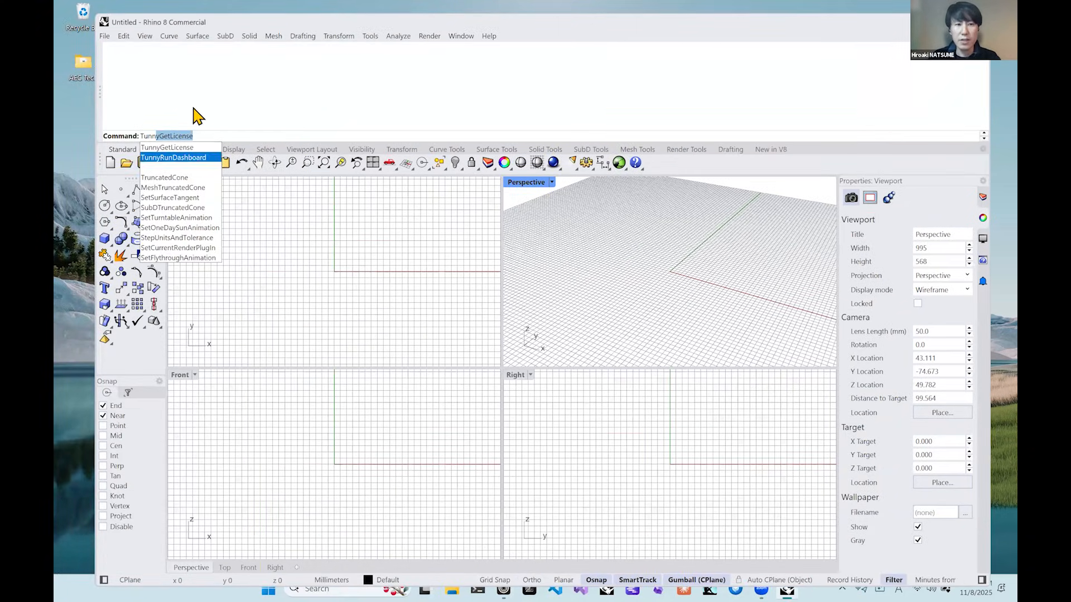
{"action": "left_click", "coordinate": [193, 147]}
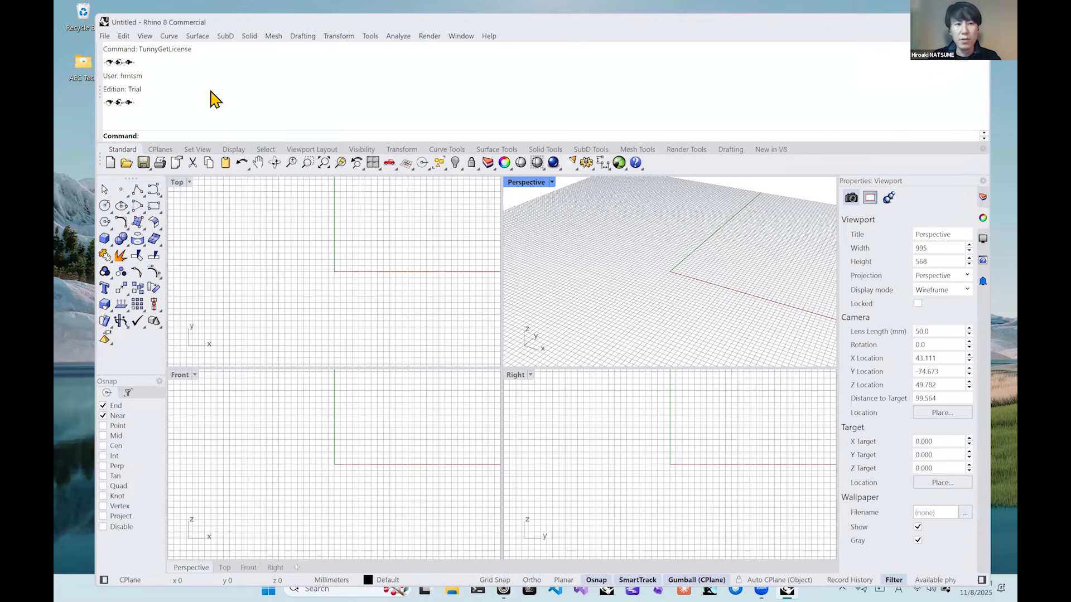
{"action": "left_click_drag", "start_coordinate": [115, 102], "coordinate": [102, 62]}
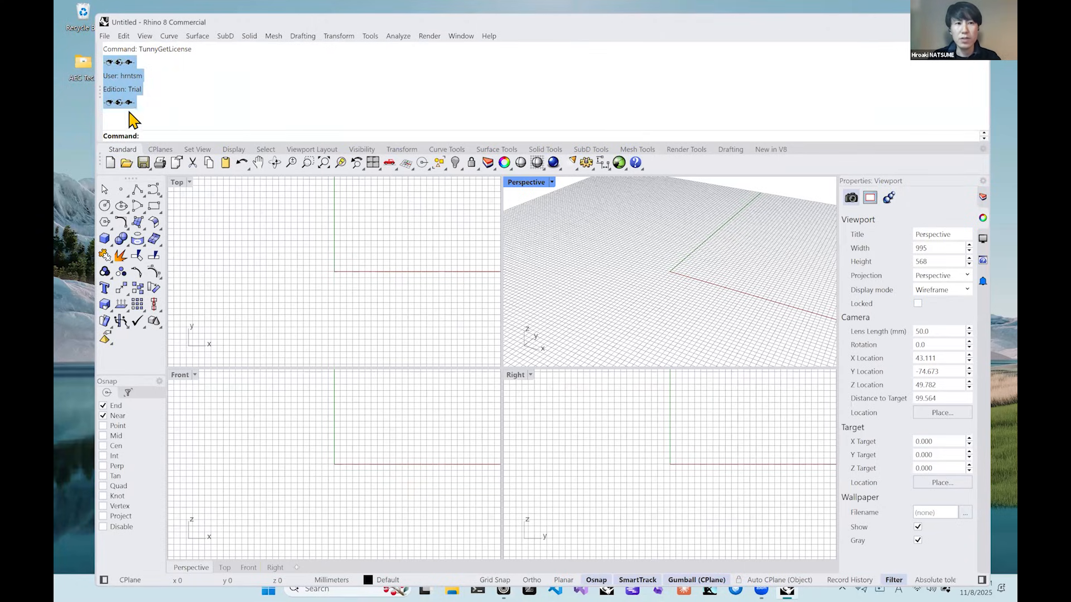
{"action": "left_click", "coordinate": [323, 105]}
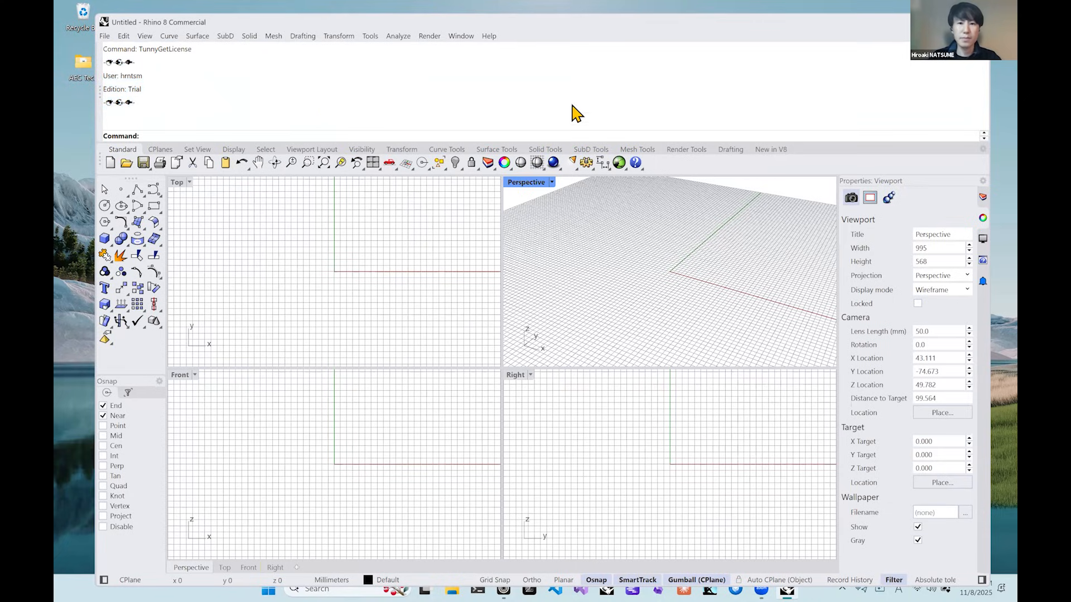
Launch Grasshopper, open the 01_addition definition from the desktop folder, and maximise its window.
{"action": "left_click", "coordinate": [619, 162]}
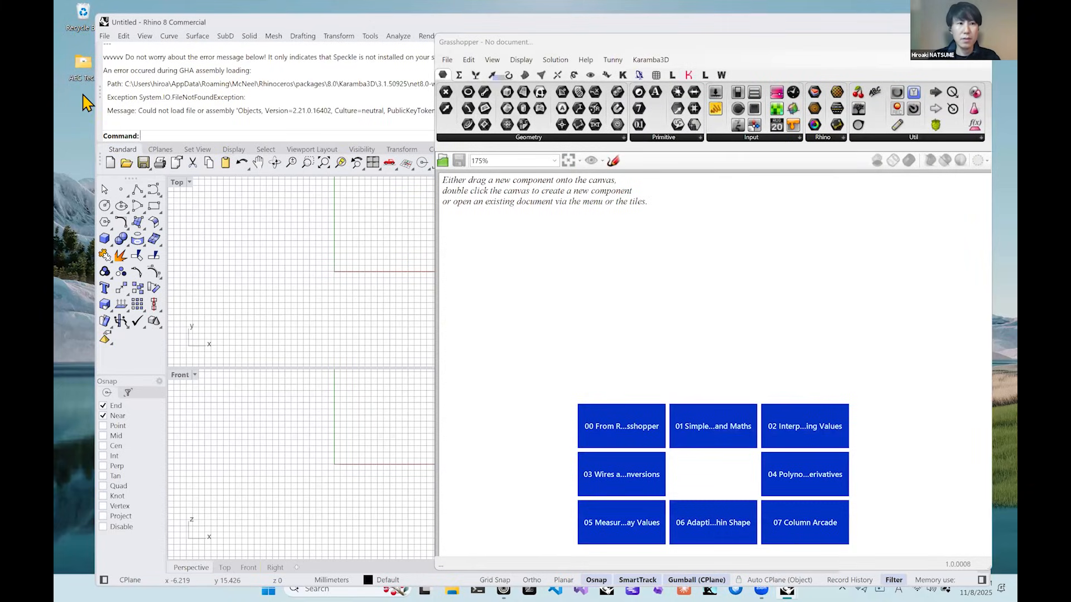
{"action": "double_click", "coordinate": [78, 68]}
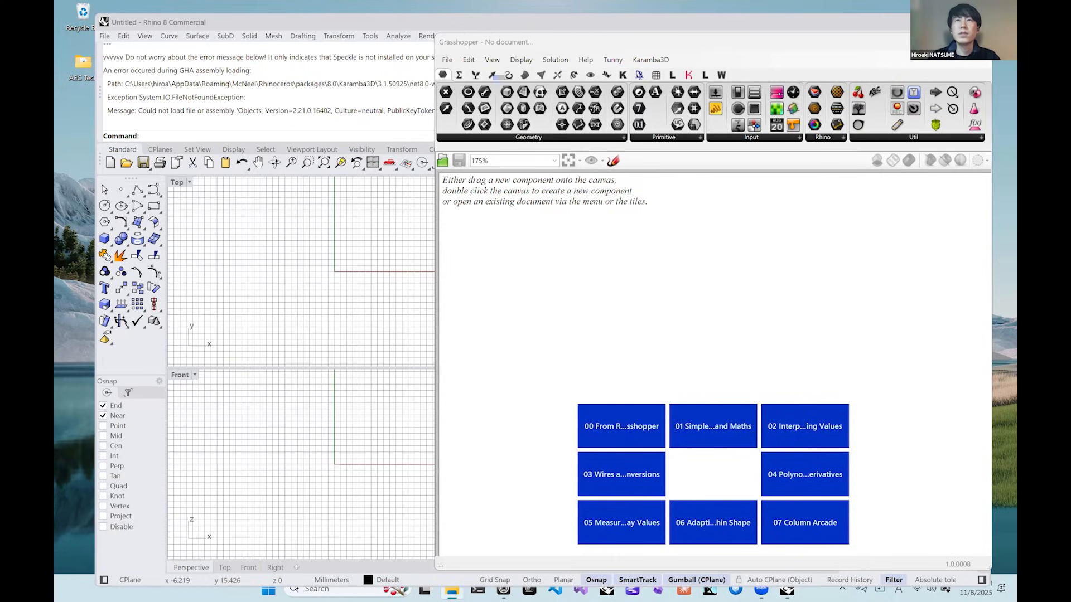
{"action": "left_click_drag", "start_coordinate": [578, 248], "coordinate": [669, 272]}
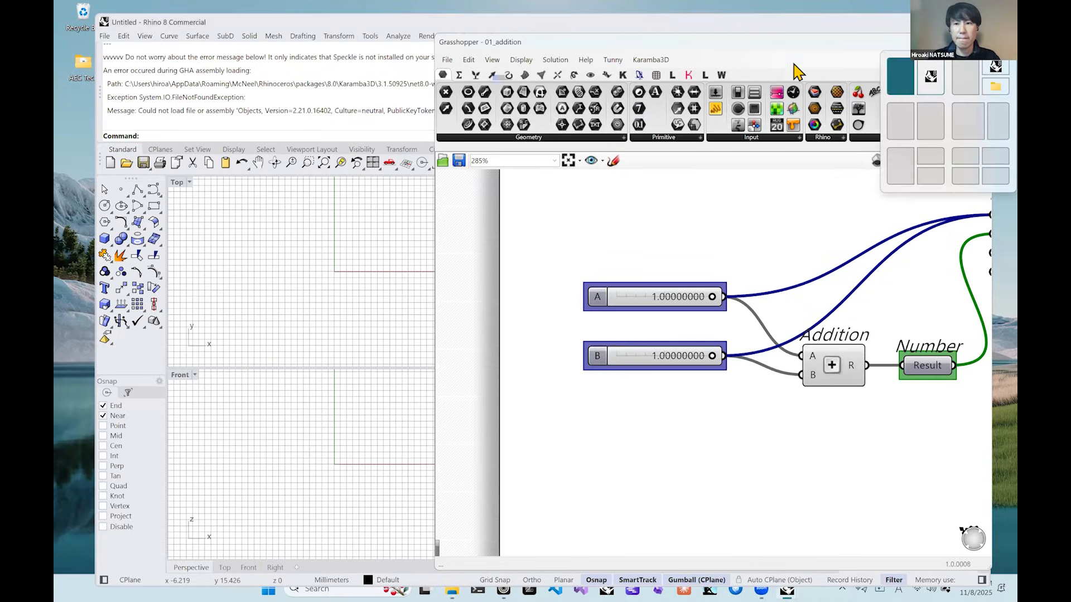
{"action": "left_click", "coordinate": [954, 43]}
{"action": "right_click_drag", "start_coordinate": [800, 212], "coordinate": [816, 251]}
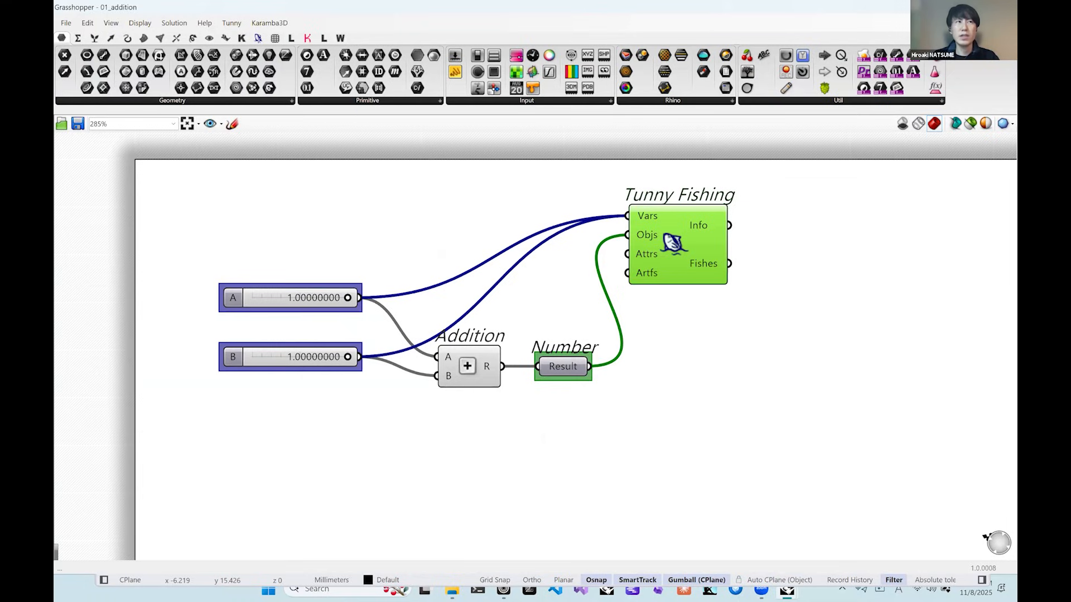
Nudge slider A and the Addition component, and move the Tunny Fishing component slightly right and down on the canvas.
{"action": "left_click", "coordinate": [282, 300]}
{"action": "left_click_drag", "start_coordinate": [281, 300], "coordinate": [284, 300]}
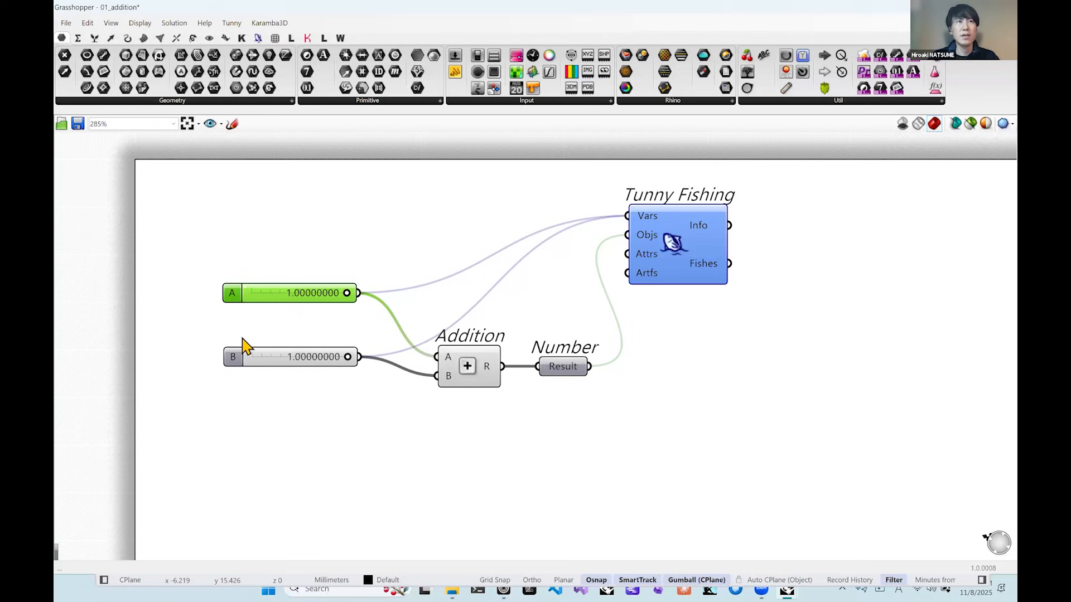
{"action": "left_click_drag", "start_coordinate": [468, 371], "coordinate": [469, 372]}
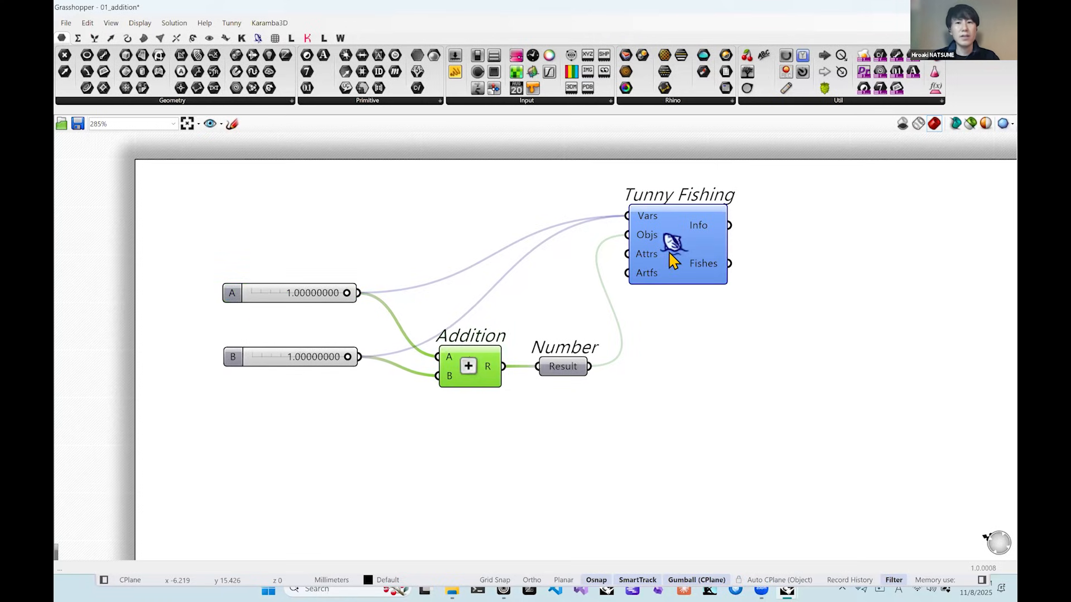
{"action": "left_click_drag", "start_coordinate": [673, 261], "coordinate": [711, 248]}
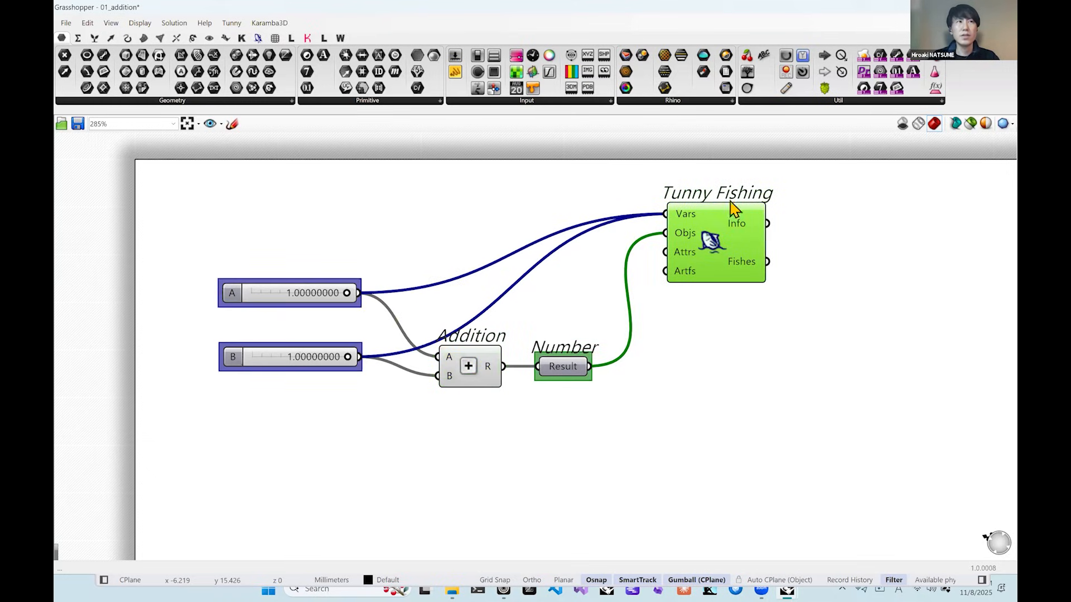
{"action": "left_click_drag", "start_coordinate": [703, 241], "coordinate": [689, 254]}
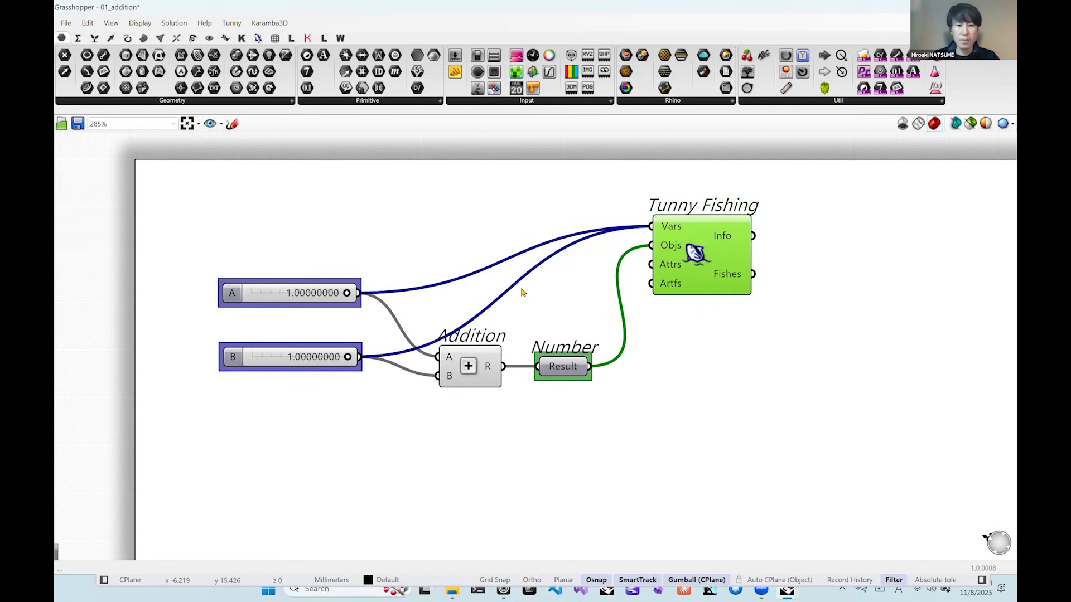
{"action": "left_click", "coordinate": [462, 216]}
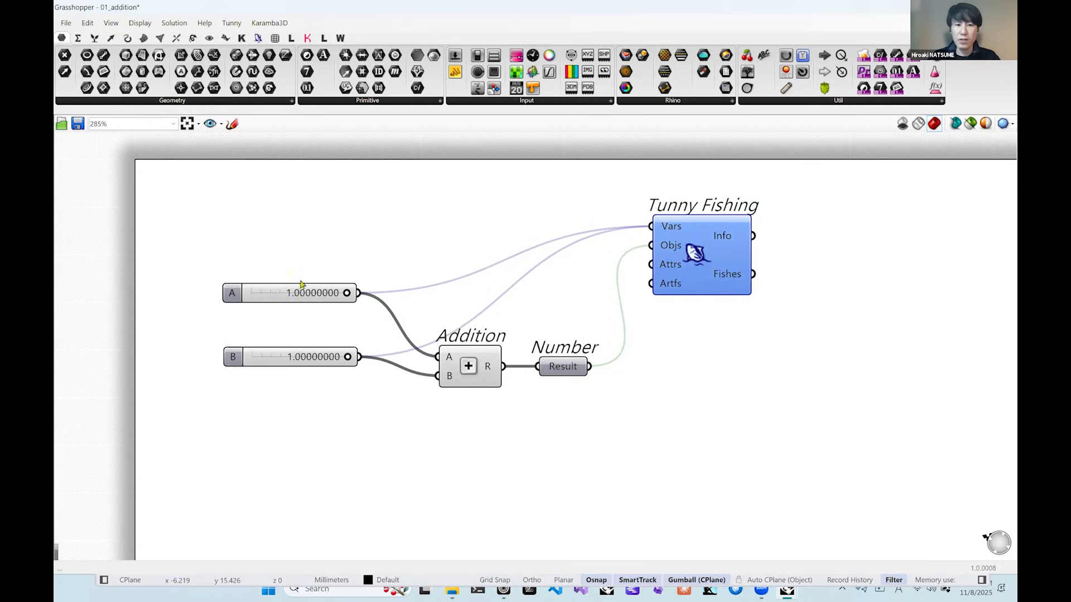
Move sliders A and B up and away from the Addition component, and shift the Result number and Tunny Fishing slightly right.
{"action": "left_click_drag", "start_coordinate": [296, 292], "coordinate": [296, 287]}
{"action": "left_click_drag", "start_coordinate": [322, 248], "coordinate": [269, 403]}
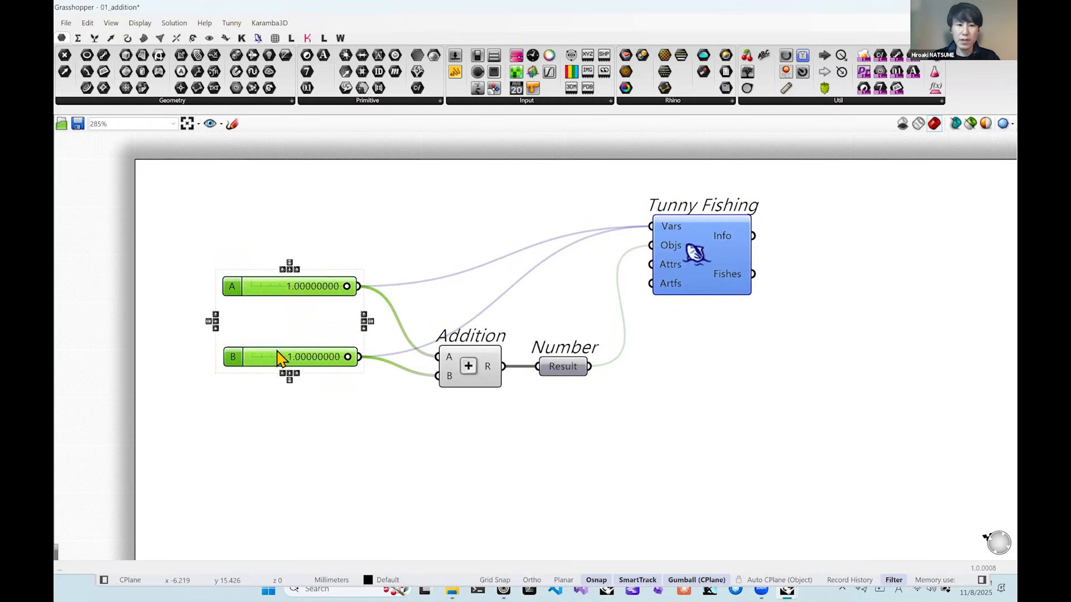
{"action": "left_click_drag", "start_coordinate": [278, 354], "coordinate": [265, 335]}
{"action": "left_click", "coordinate": [359, 427]}
{"action": "mouse_move", "coordinate": [564, 370]}
{"action": "left_mouse_down"}
{"action": "mouse_move", "coordinate": [590, 373]}
{"action": "mouse_move", "coordinate": [582, 369]}
{"action": "left_mouse_up"}
{"action": "left_click_drag", "start_coordinate": [692, 256], "coordinate": [700, 255]}
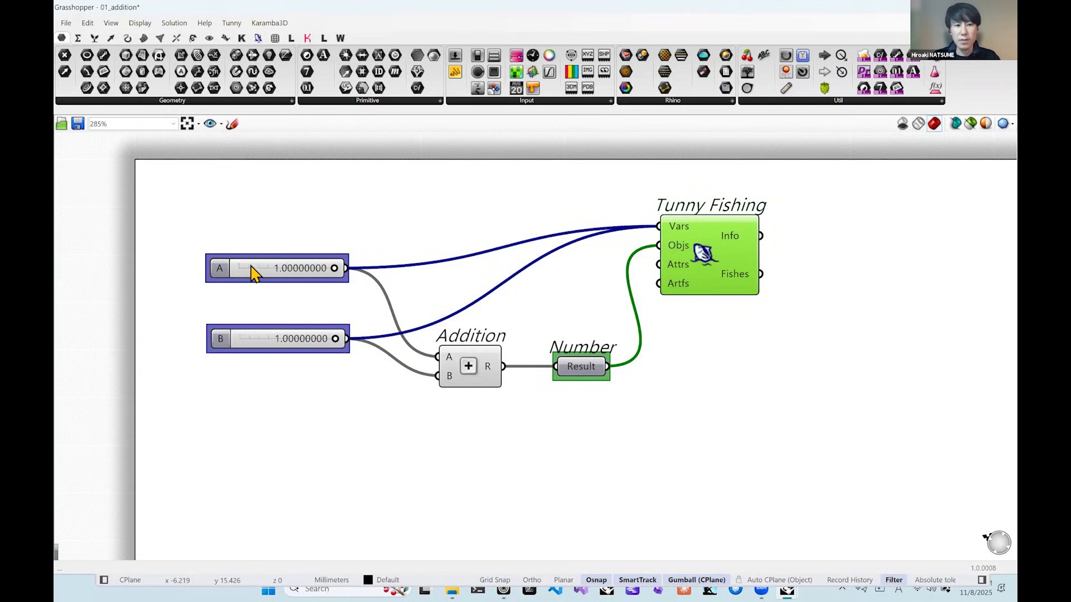
{"action": "left_click_drag", "start_coordinate": [250, 266], "coordinate": [250, 258]}
{"action": "left_click_drag", "start_coordinate": [243, 340], "coordinate": [245, 338]}
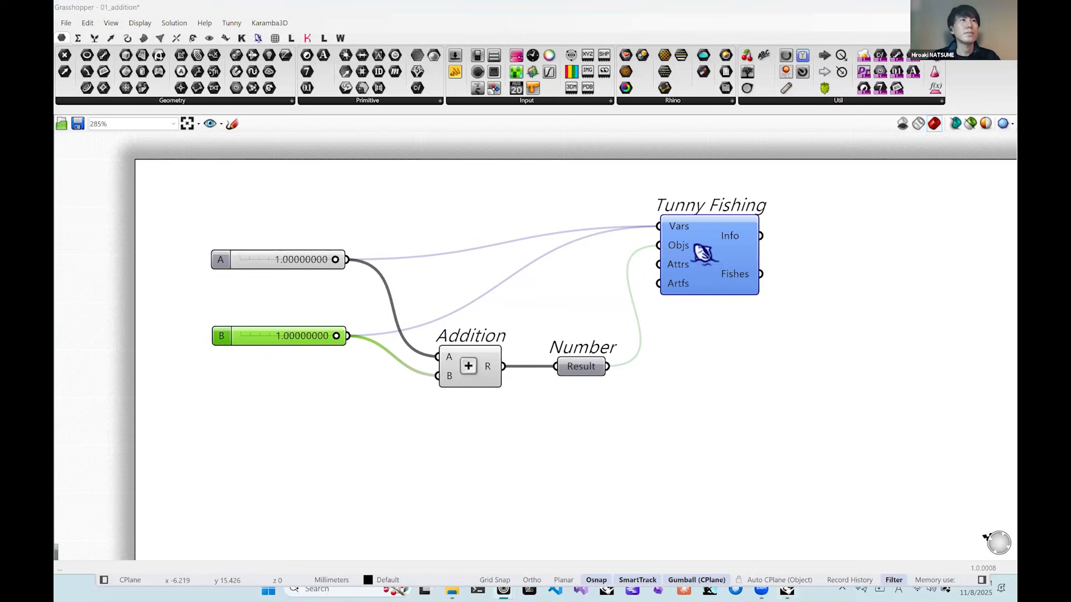
{"action": "left_click", "coordinate": [879, 275]}
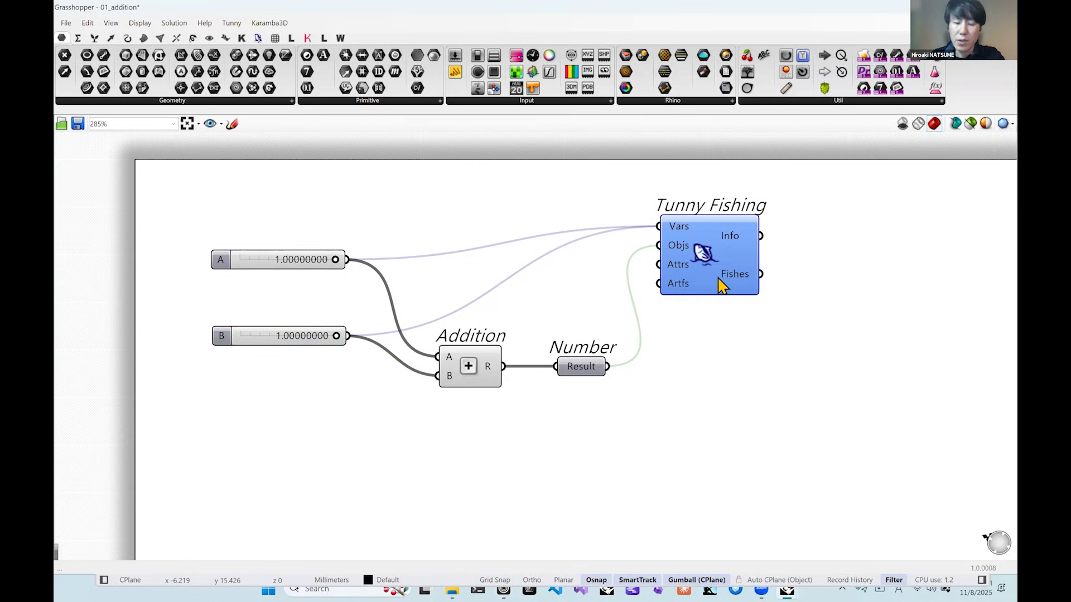
Open the optimization window of the Tunny Fishing component and reposition it slightly.
{"action": "left_click", "coordinate": [703, 261]}
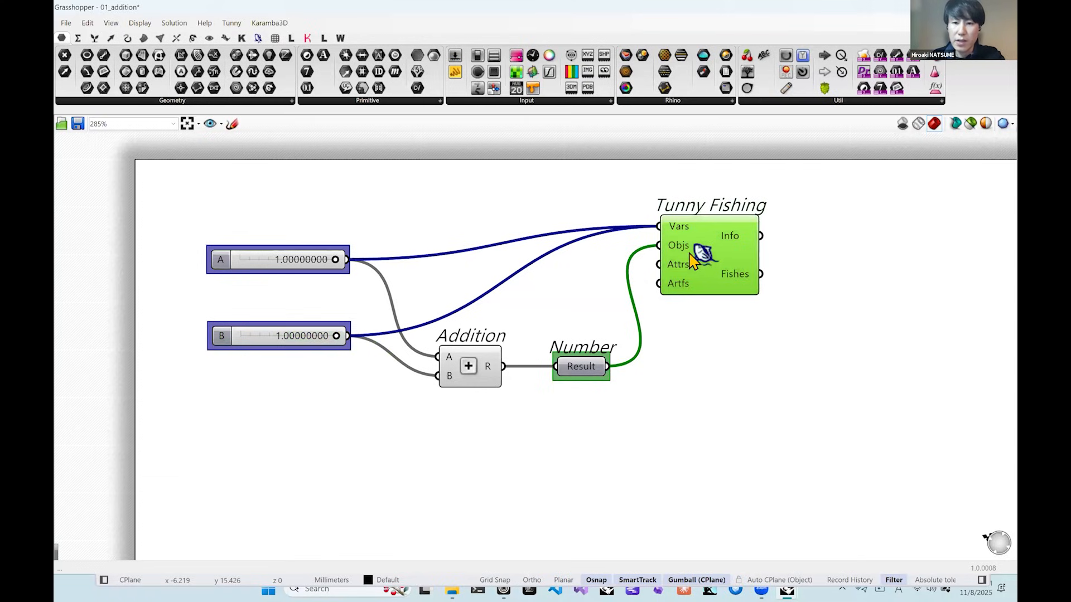
{"action": "double_click", "coordinate": [702, 260]}
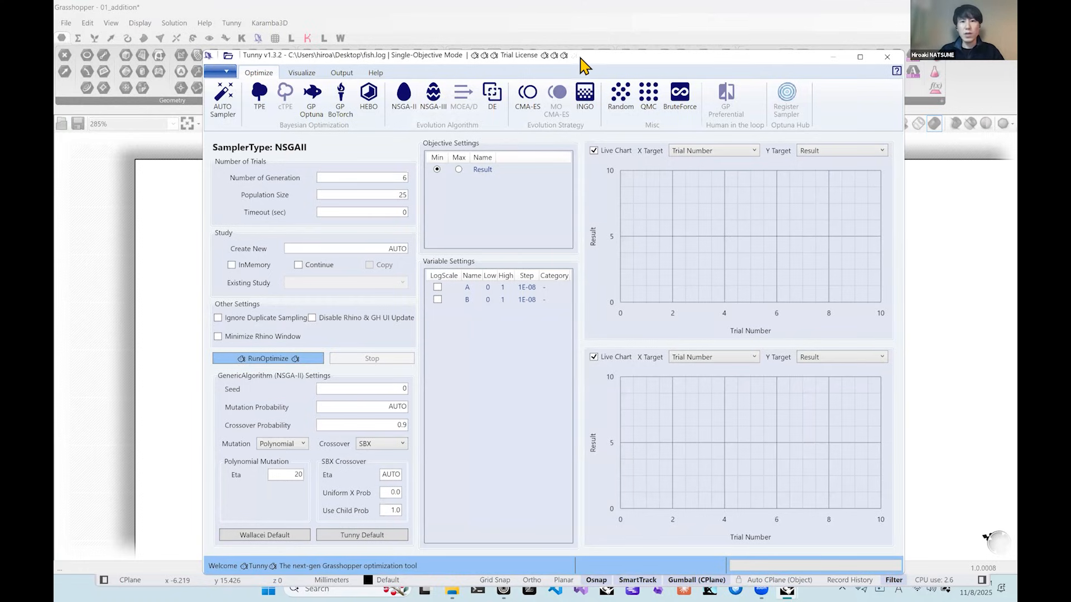
{"action": "left_click_drag", "start_coordinate": [586, 57], "coordinate": [576, 55]}
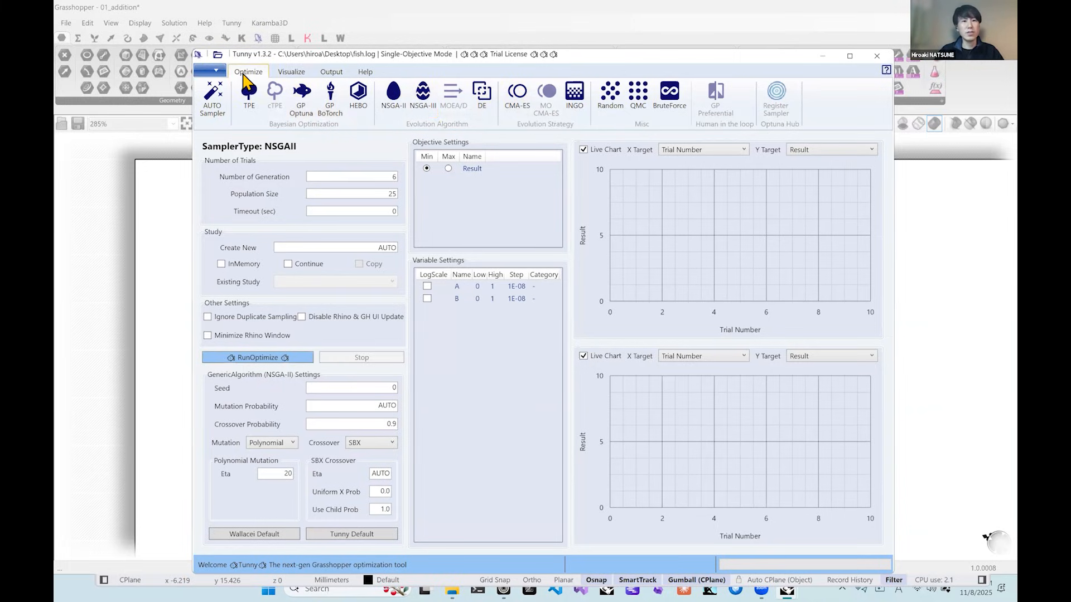
Look through Tunny's visualization, output and help commands, ending back at the optimization samplers.
{"action": "left_click", "coordinate": [294, 74]}
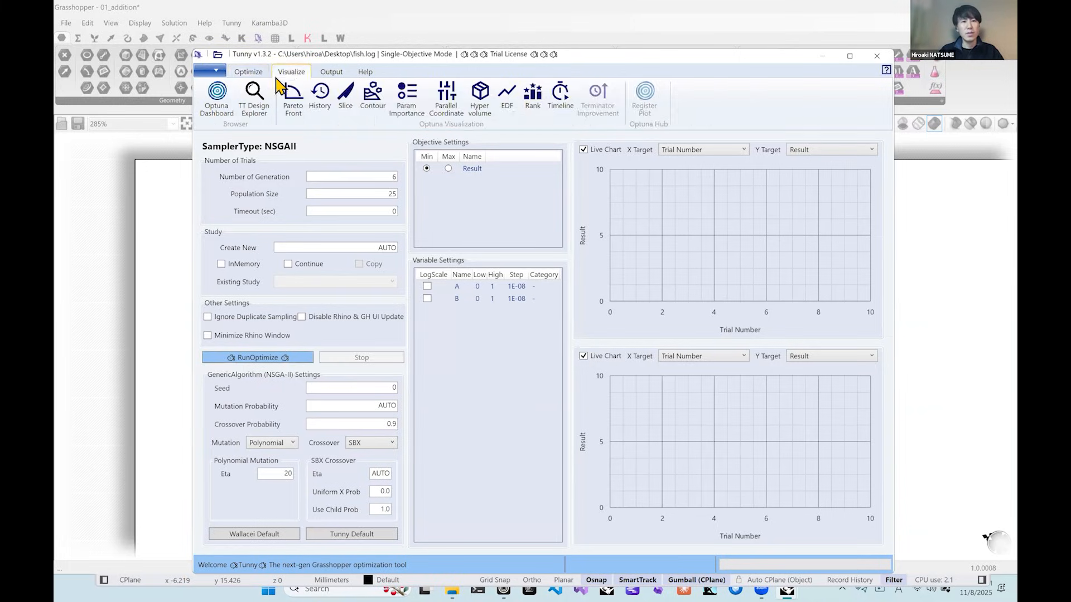
{"action": "left_click", "coordinate": [332, 75]}
{"action": "left_click", "coordinate": [368, 75]}
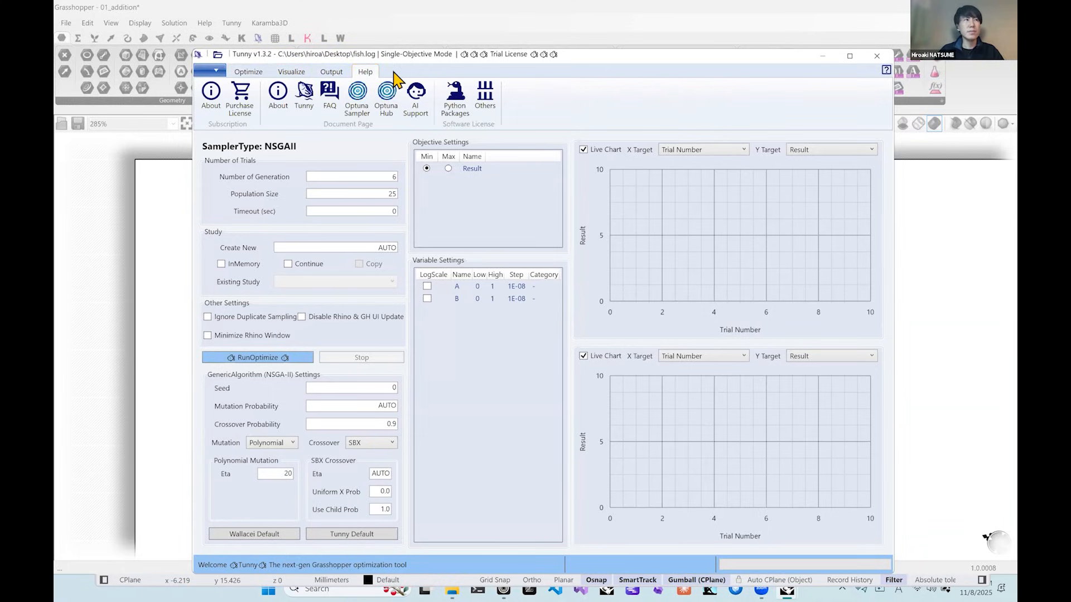
{"action": "left_click", "coordinate": [247, 78]}
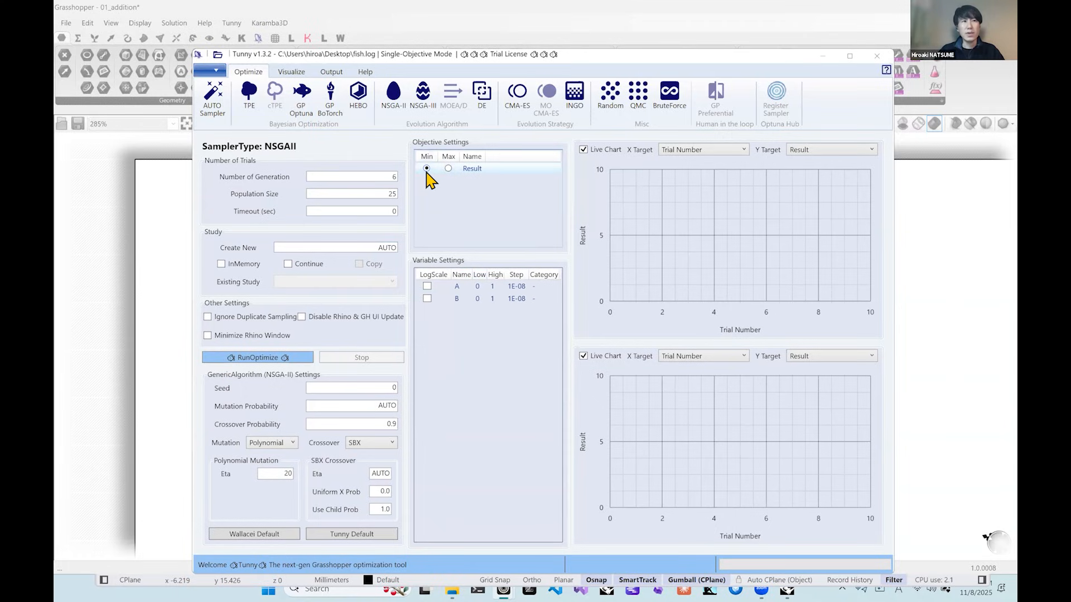
Set the Result objective to Max and, after viewing the AUTO sampler's settings, select the NSGA-II sampler.
{"action": "left_click", "coordinate": [448, 169]}
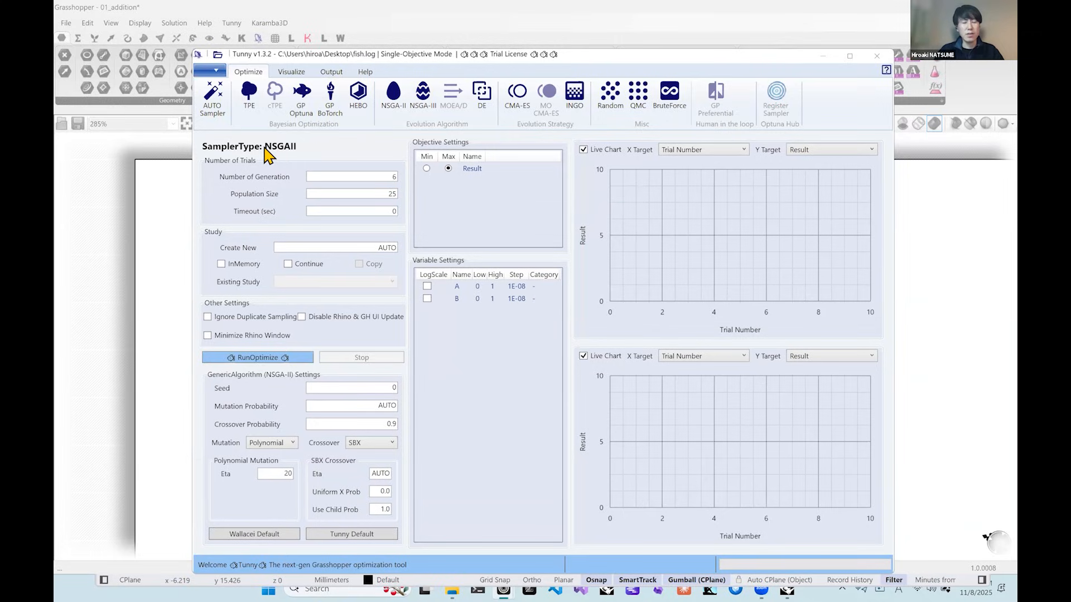
{"action": "left_click", "coordinate": [219, 115]}
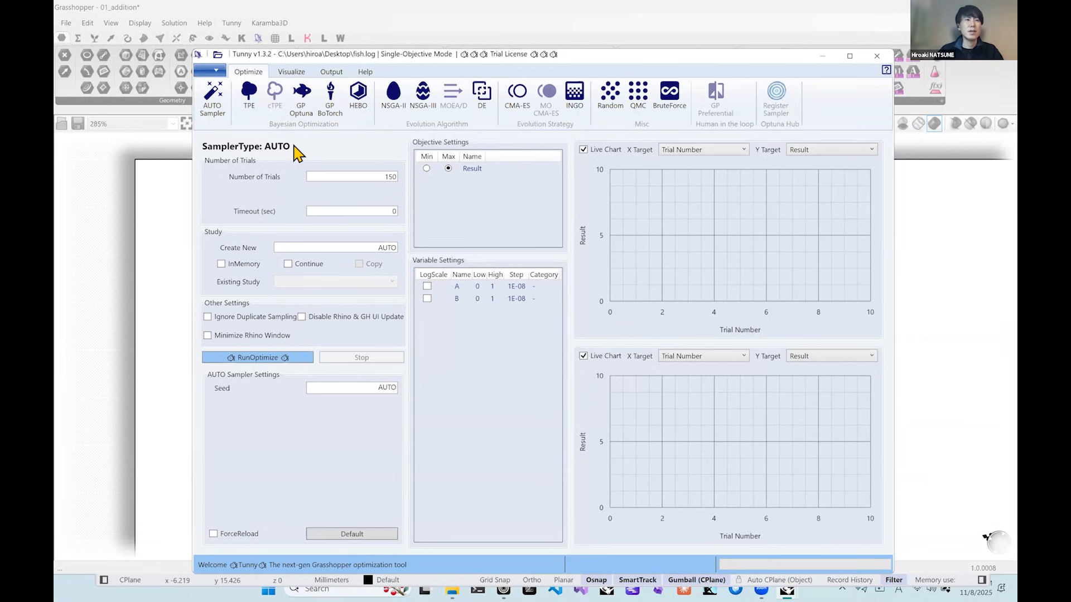
{"action": "left_click", "coordinate": [390, 106]}
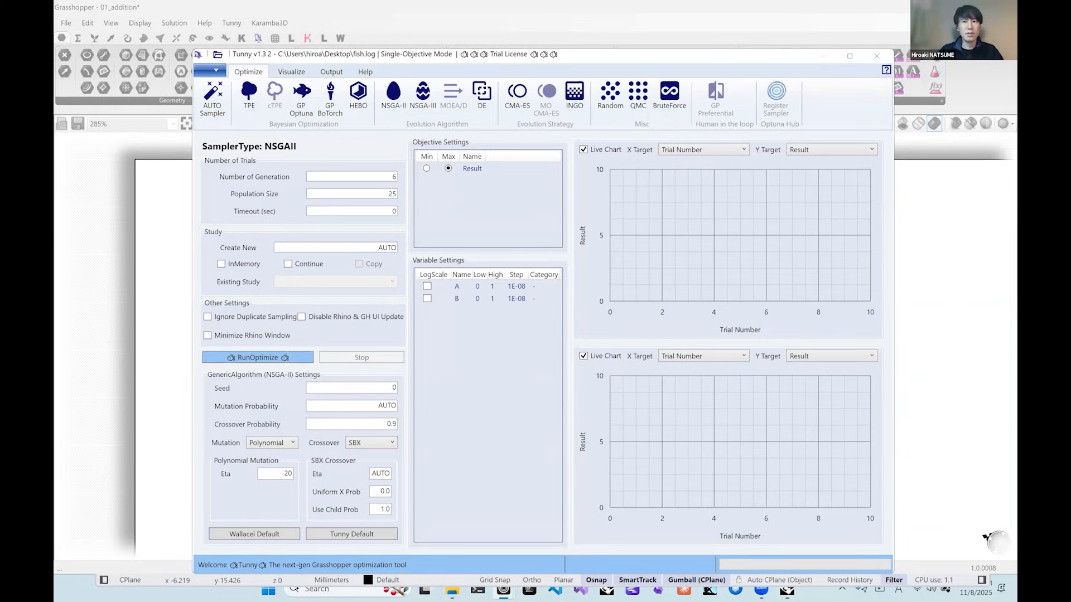
Switch to the Google Slides presentation explaining the Study save format and arrange it beside the Tunny window.
{"action": "key", "text": "alt+Tab"}
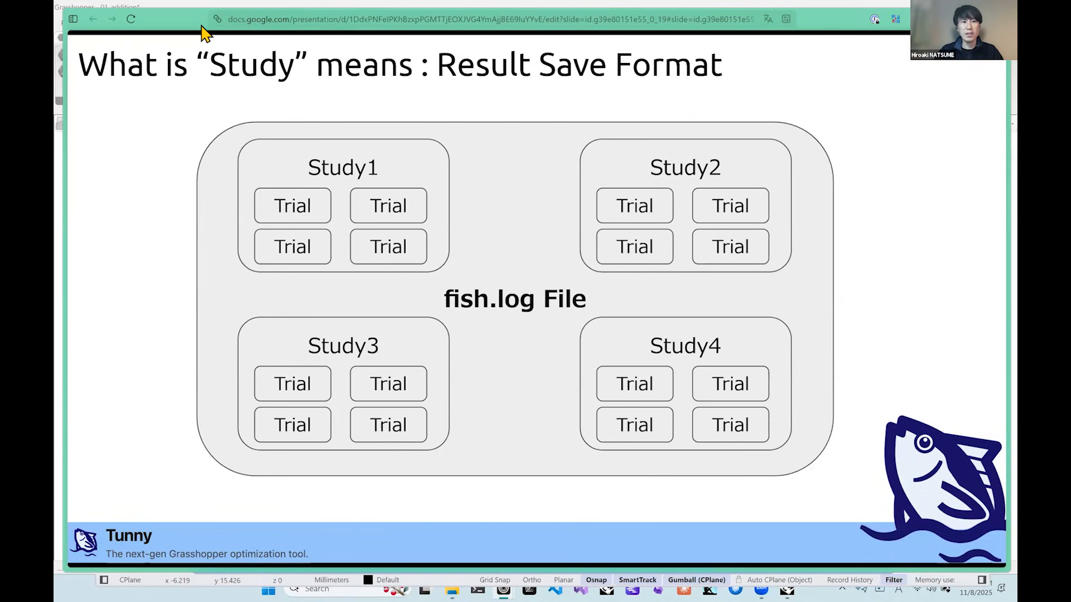
{"action": "left_click_drag", "start_coordinate": [182, 23], "coordinate": [514, 49]}
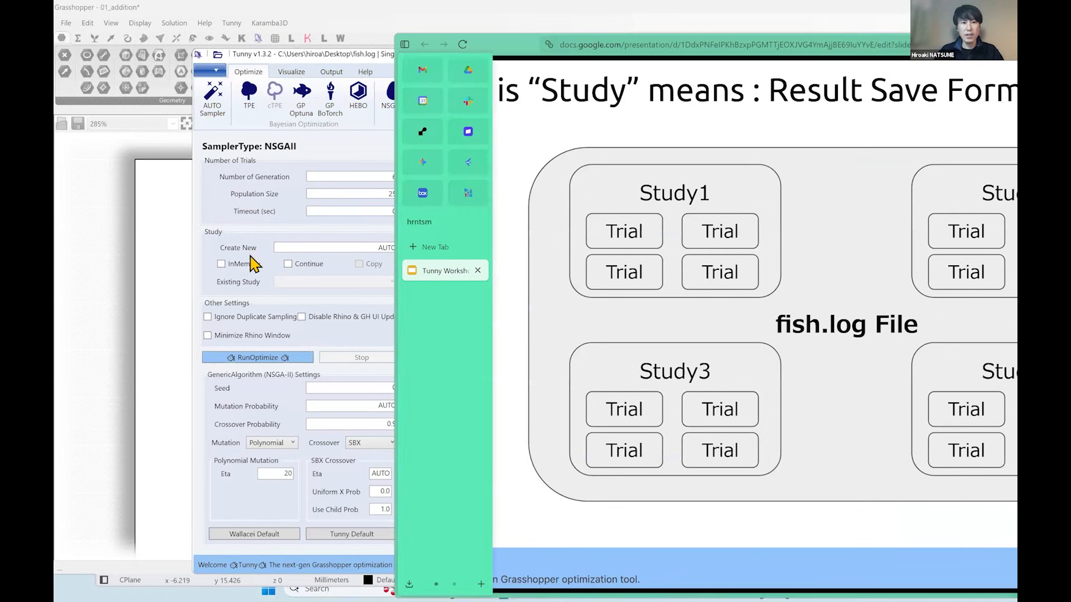
{"action": "left_click_drag", "start_coordinate": [335, 55], "coordinate": [254, 49]}
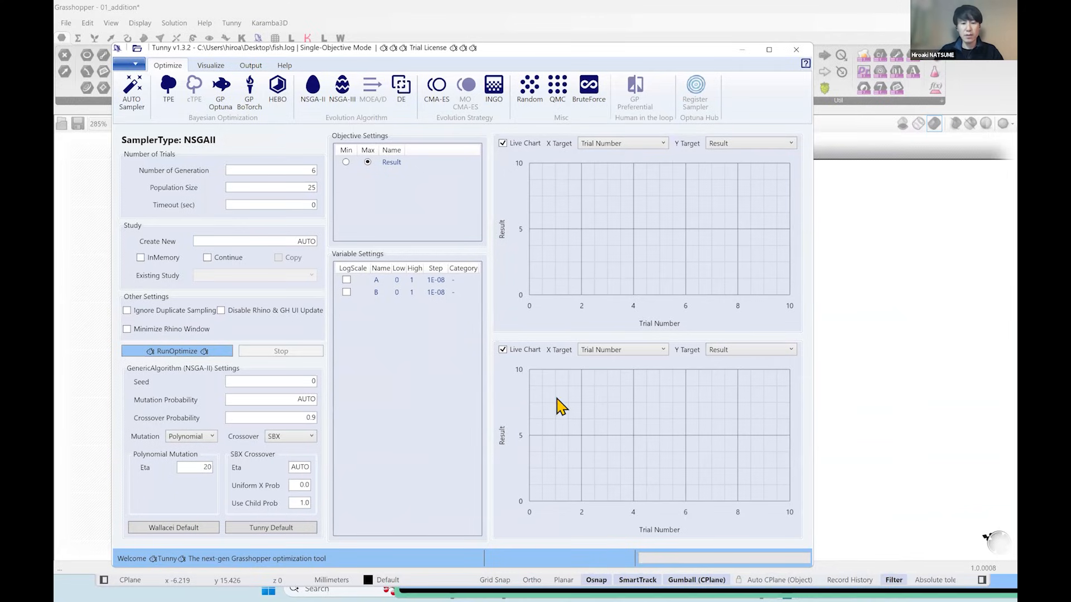
{"action": "left_click", "coordinate": [505, 597]}
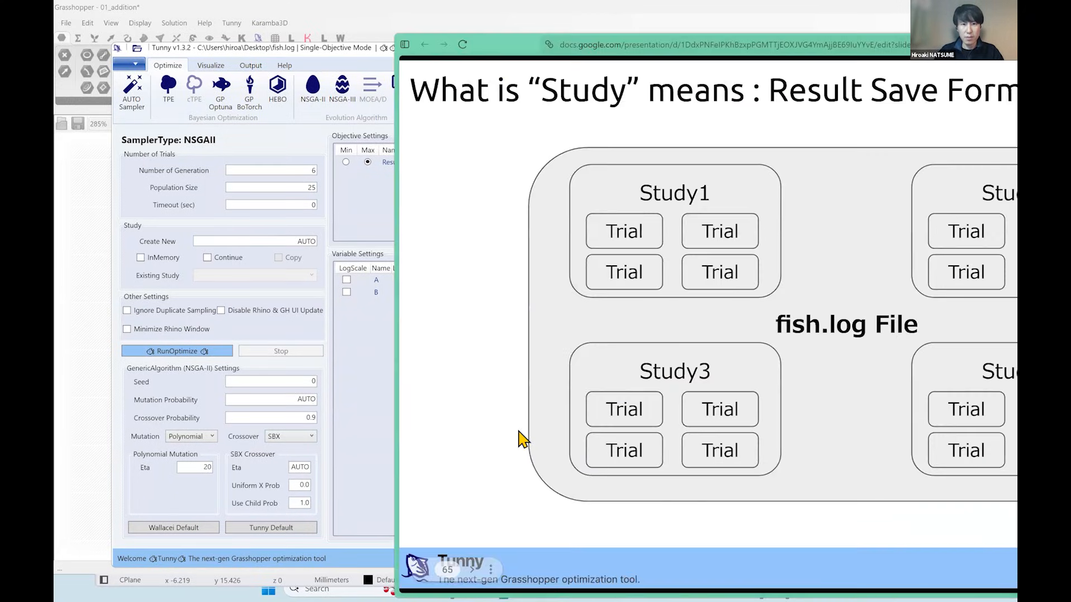
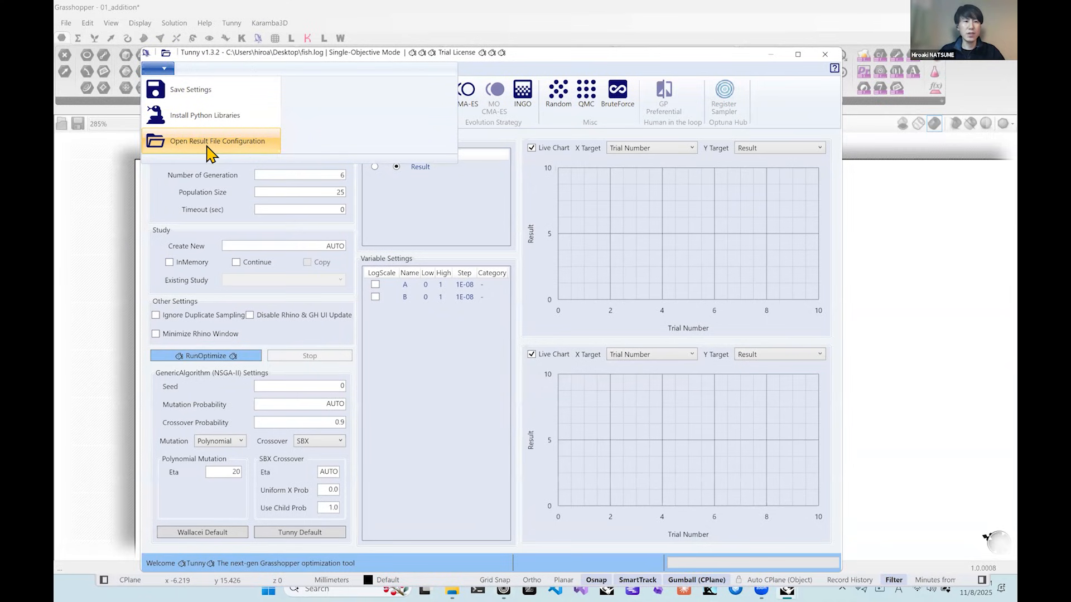
Open the result file configuration and examine the result storage file path and the artifact directory.
{"action": "left_click", "coordinate": [203, 58]}
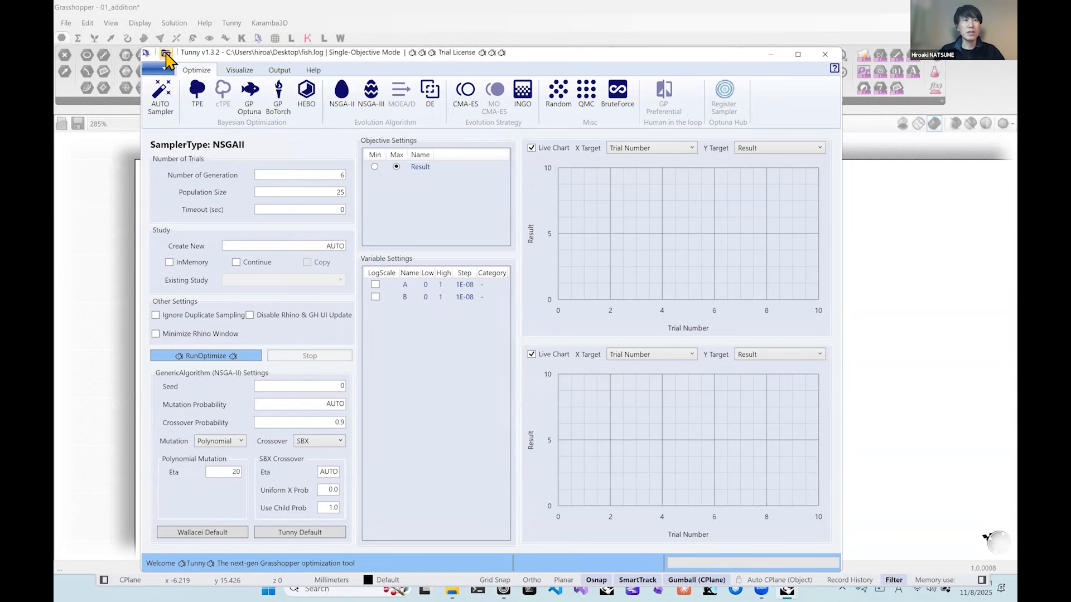
{"action": "left_click", "coordinate": [165, 54]}
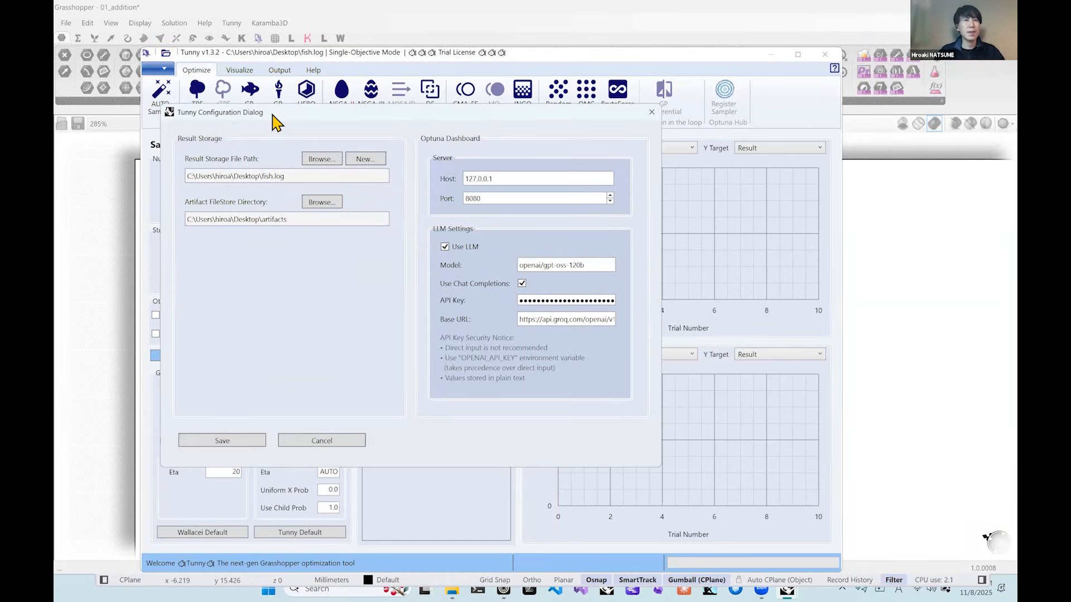
{"action": "left_click_drag", "start_coordinate": [262, 115], "coordinate": [272, 115]}
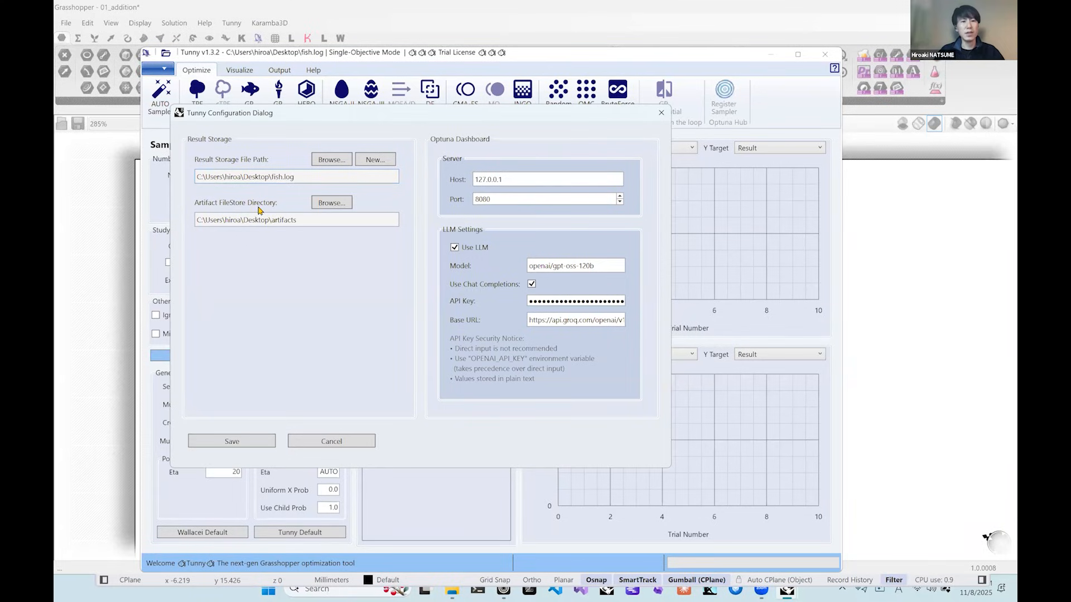
{"action": "left_click_drag", "start_coordinate": [261, 218], "coordinate": [196, 220]}
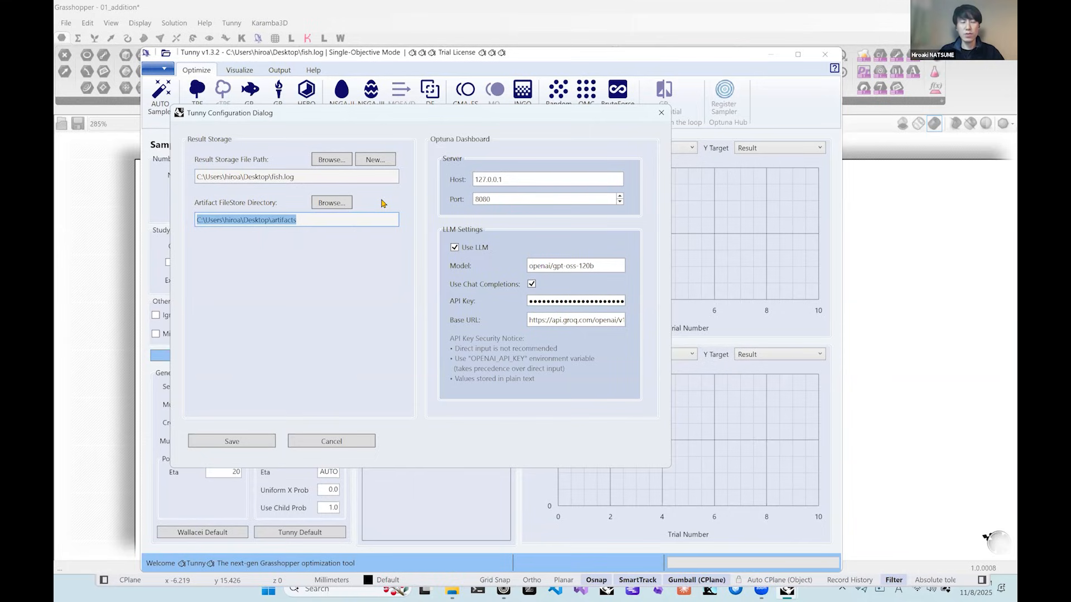
Create a new journal storage file named AECTECH_Tunny on the Desktop as the result storage file.
{"action": "left_click", "coordinate": [375, 161]}
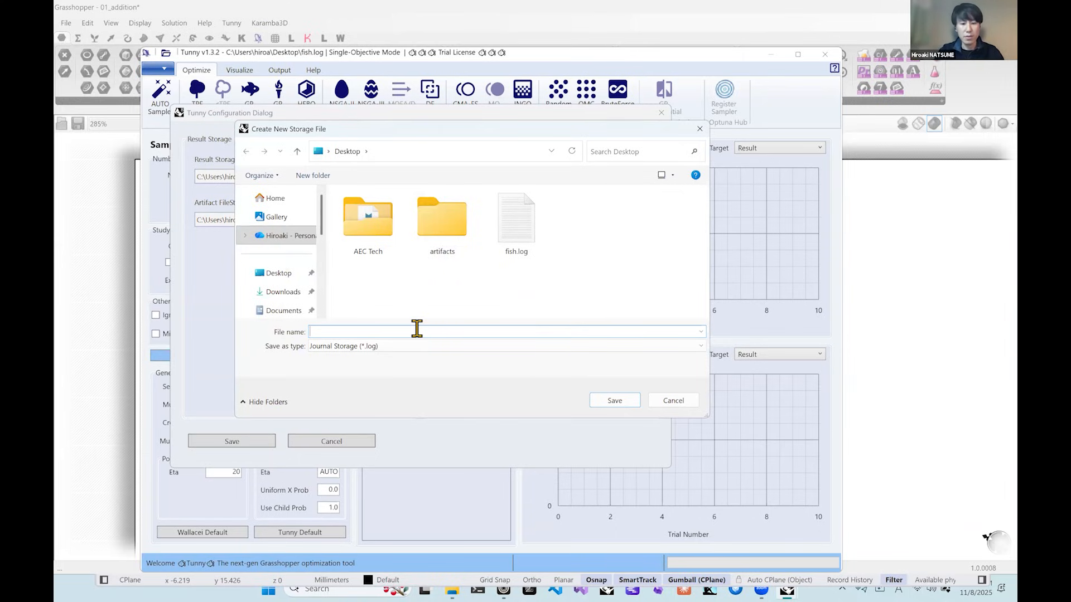
{"action": "type", "text": "Tun"}
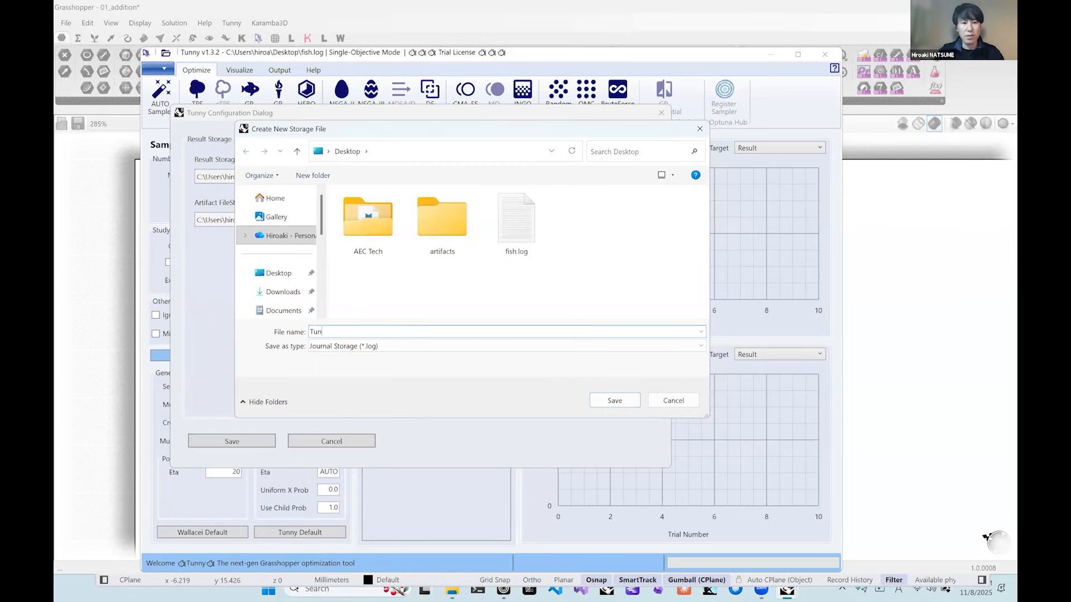
{"action": "type", "text": "n"}
{"action": "key", "text": "BackSpace"}
{"action": "key", "text": "BackSpace"}
{"action": "key", "text": "BackSpace"}
{"action": "type", "text": "AECTE"}
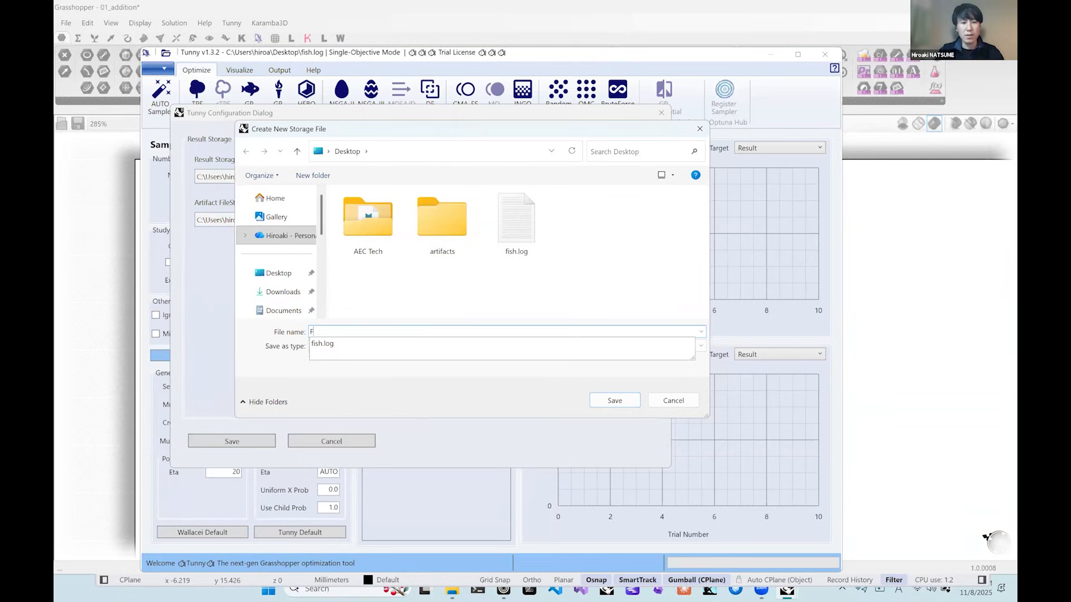
{"action": "type", "text": "CH"}
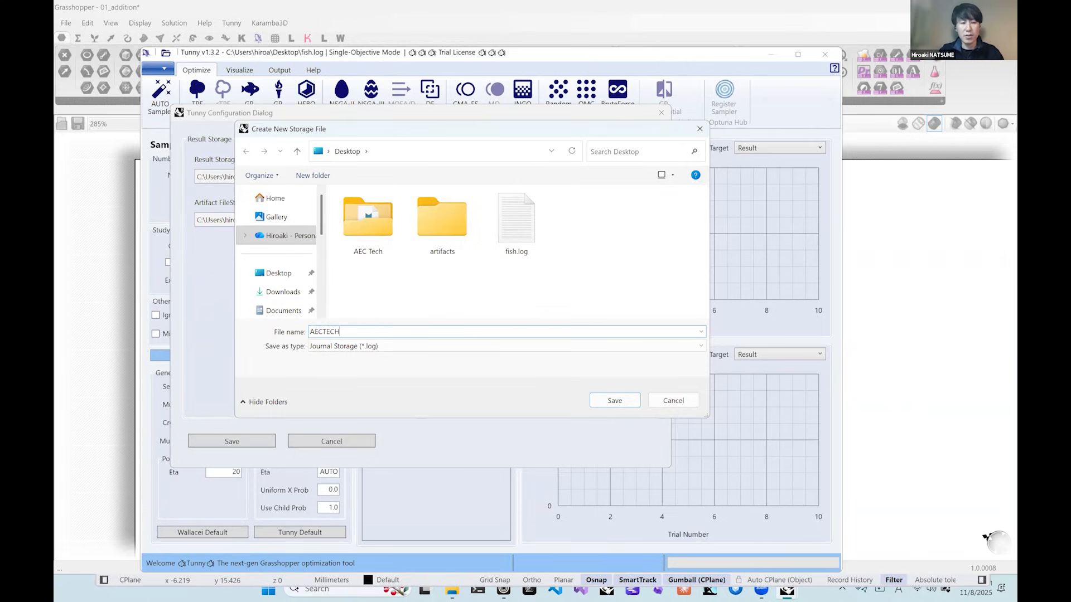
{"action": "type", "text": "_Tunny"}
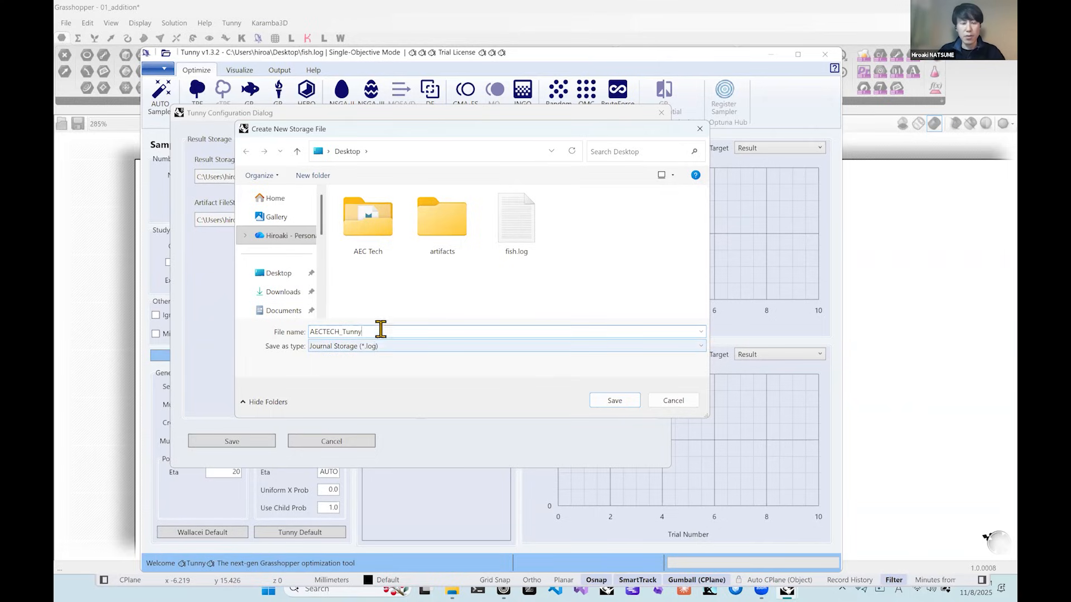
{"action": "left_click_drag", "start_coordinate": [363, 332], "coordinate": [334, 333]}
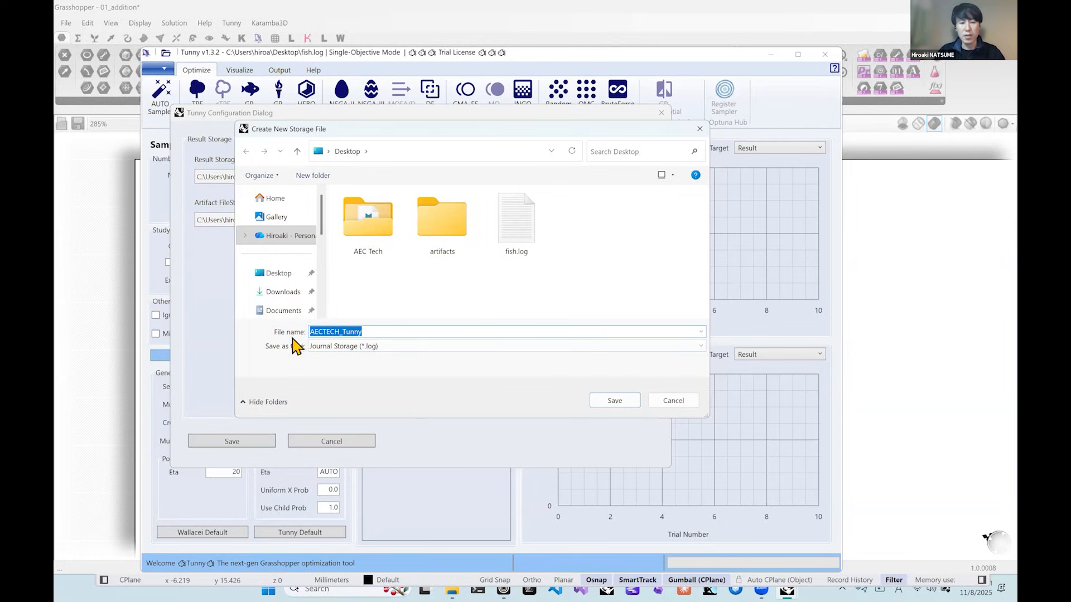
{"action": "left_click", "coordinate": [603, 411]}
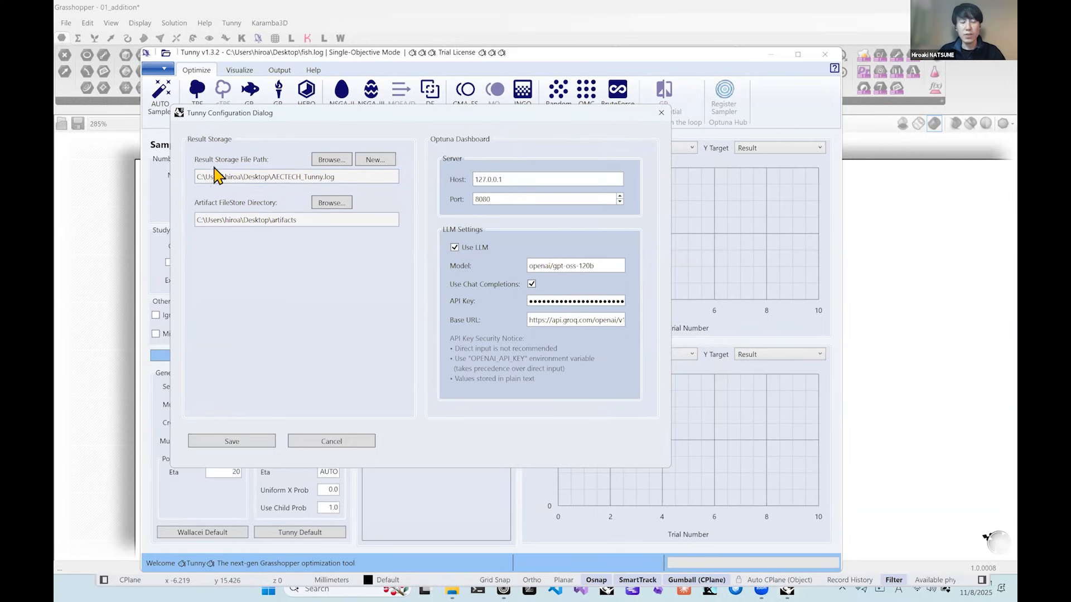
{"action": "left_click_drag", "start_coordinate": [337, 177], "coordinate": [217, 185]}
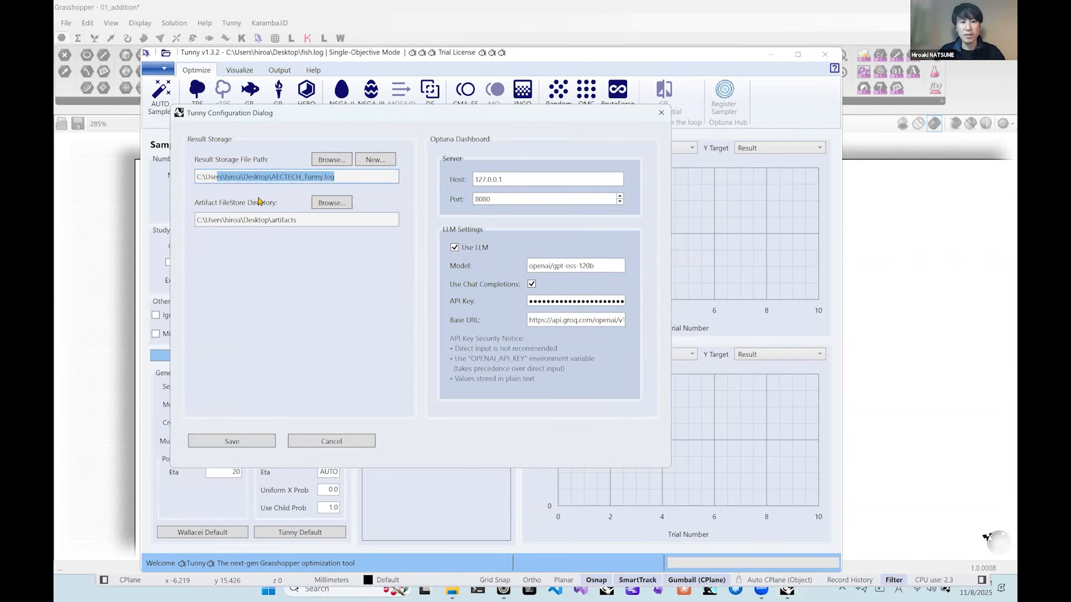
{"action": "left_click", "coordinate": [365, 174]}
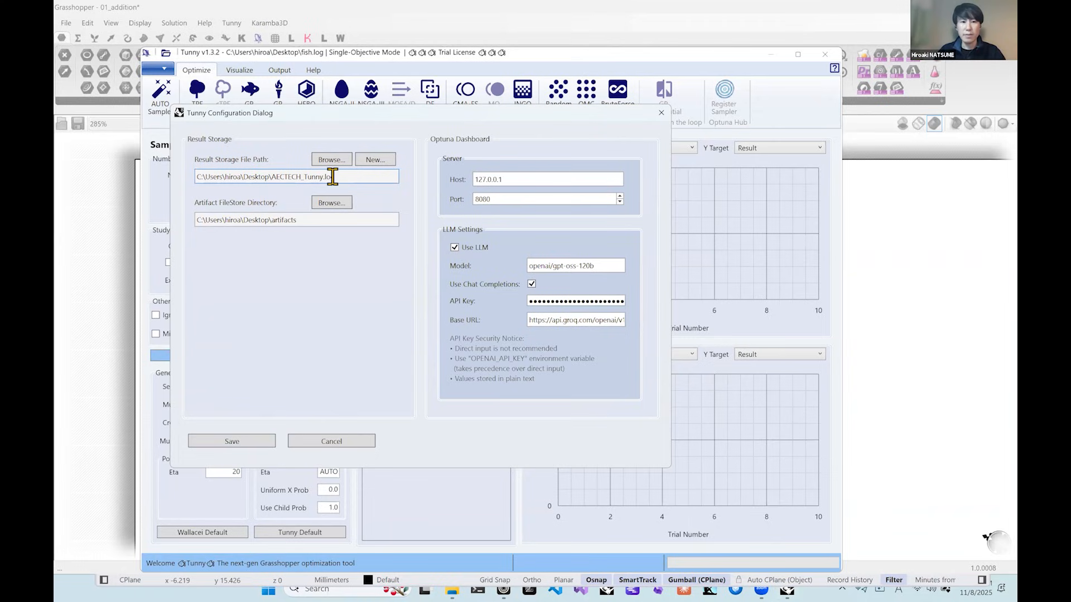
Choose the existing fish.log on the Desktop as the result storage file and save the configuration.
{"action": "left_click", "coordinate": [342, 161]}
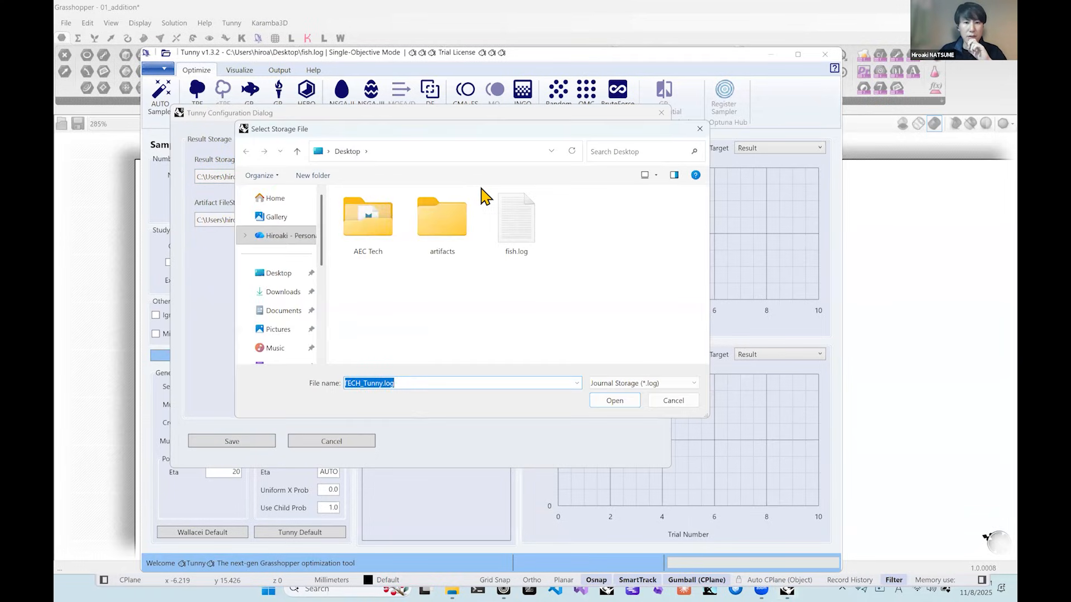
{"action": "left_click", "coordinate": [516, 219]}
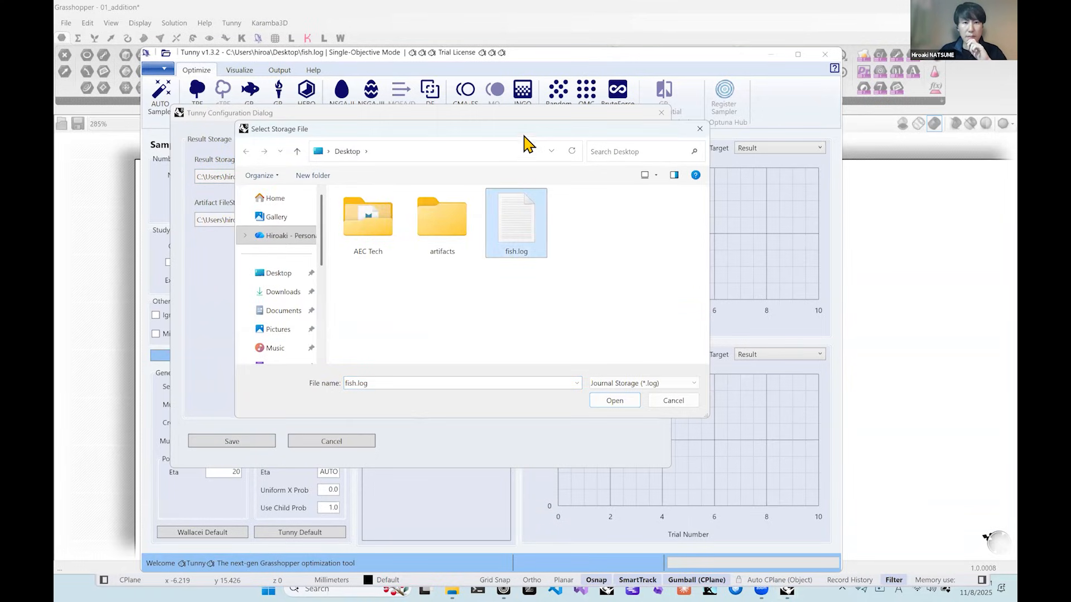
{"action": "left_click_drag", "start_coordinate": [516, 133], "coordinate": [704, 131]}
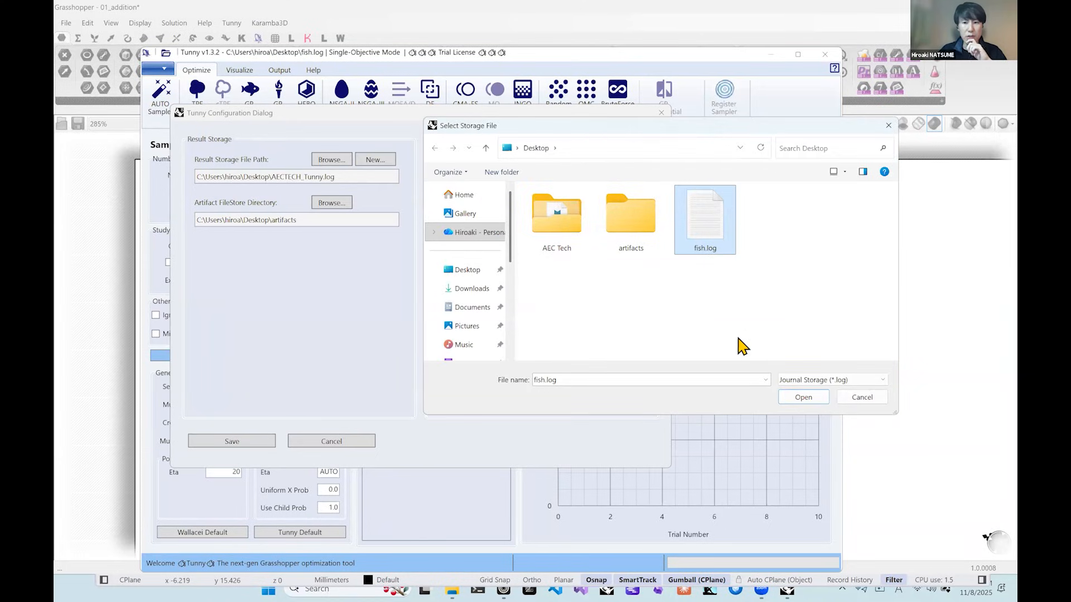
{"action": "left_click", "coordinate": [803, 397]}
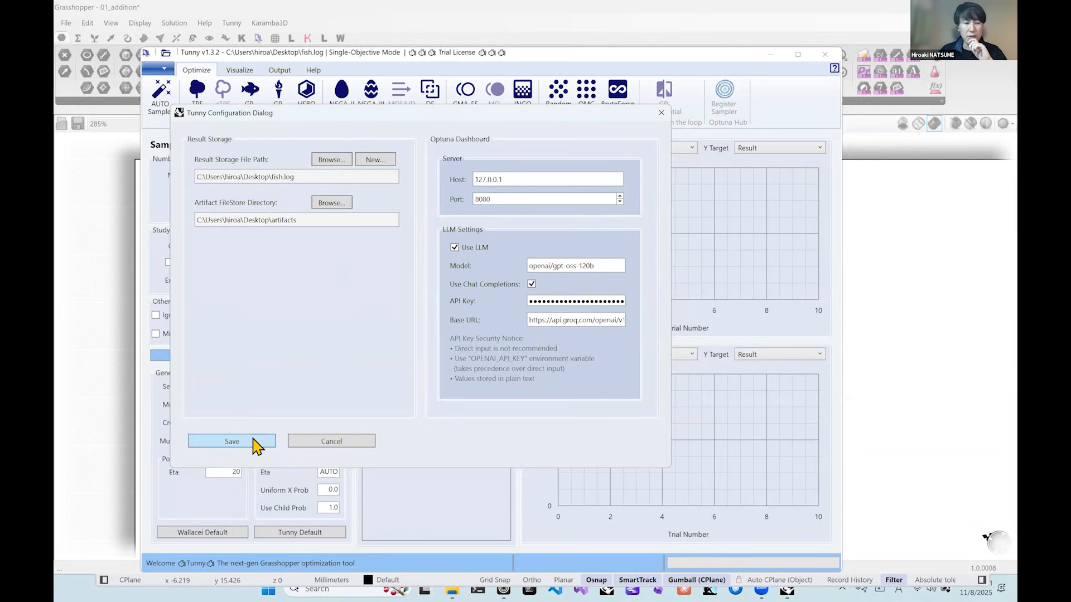
{"action": "left_click", "coordinate": [254, 440]}
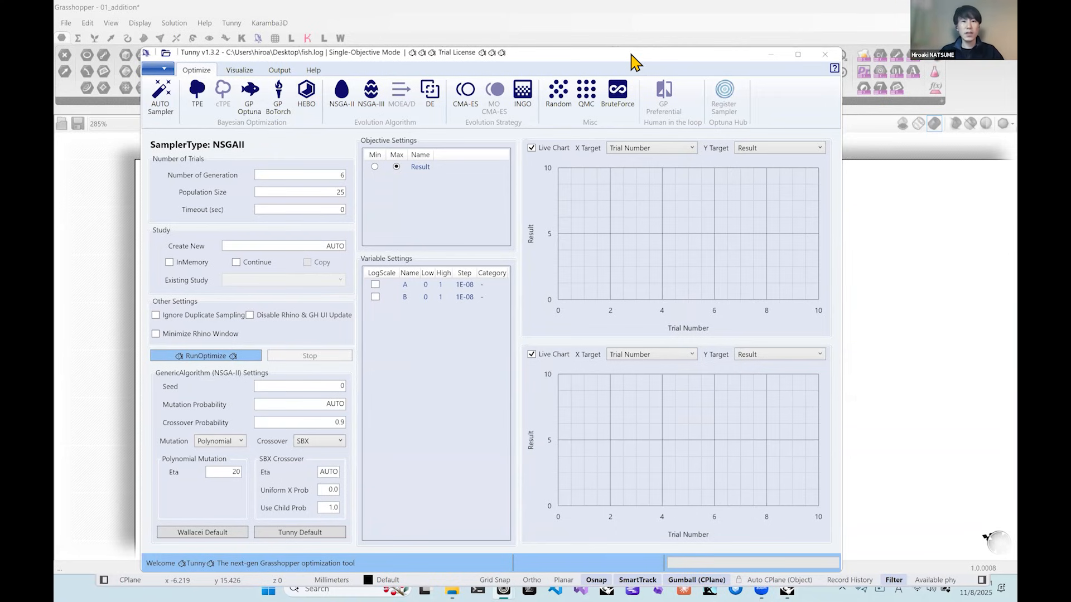
Name the new study My First Tunny.
{"action": "left_click_drag", "start_coordinate": [632, 54], "coordinate": [662, 56]}
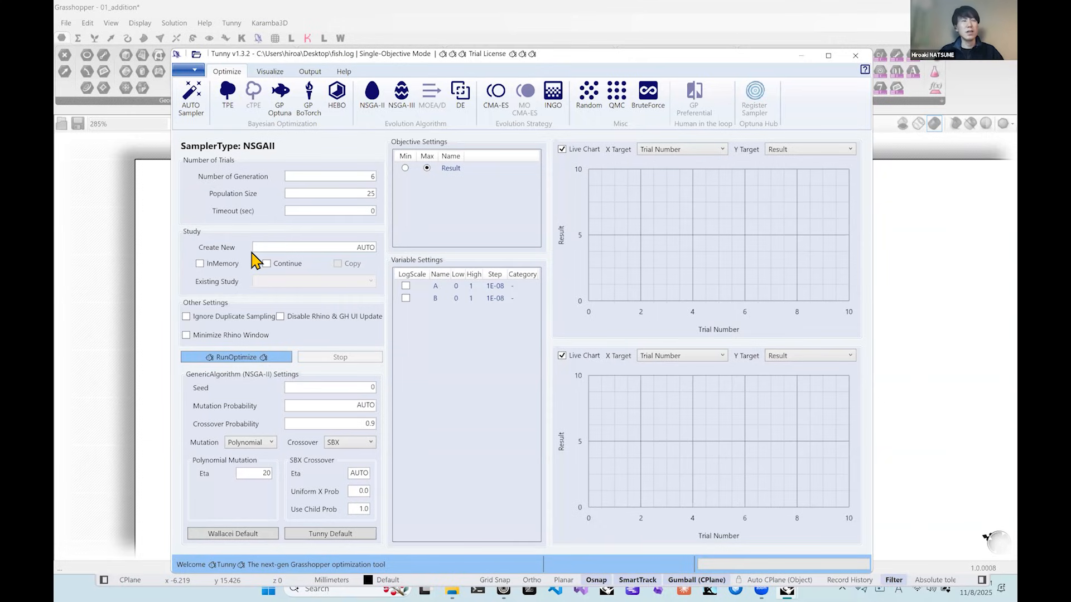
{"action": "left_click", "coordinate": [366, 248]}
{"action": "type", "text": "My F"}
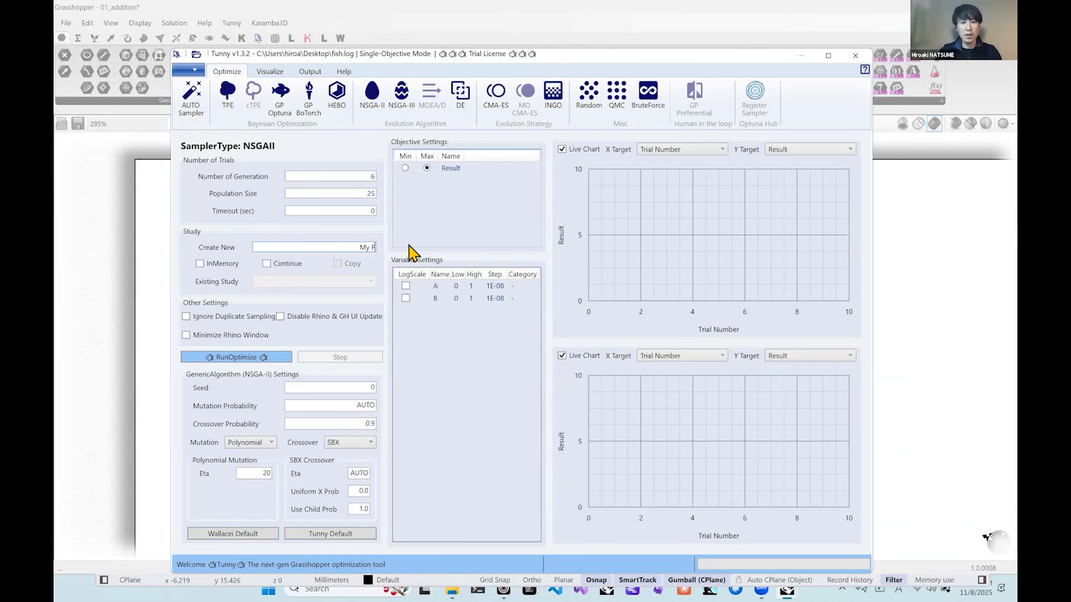
{"action": "type", "text": "irst Tunny"}
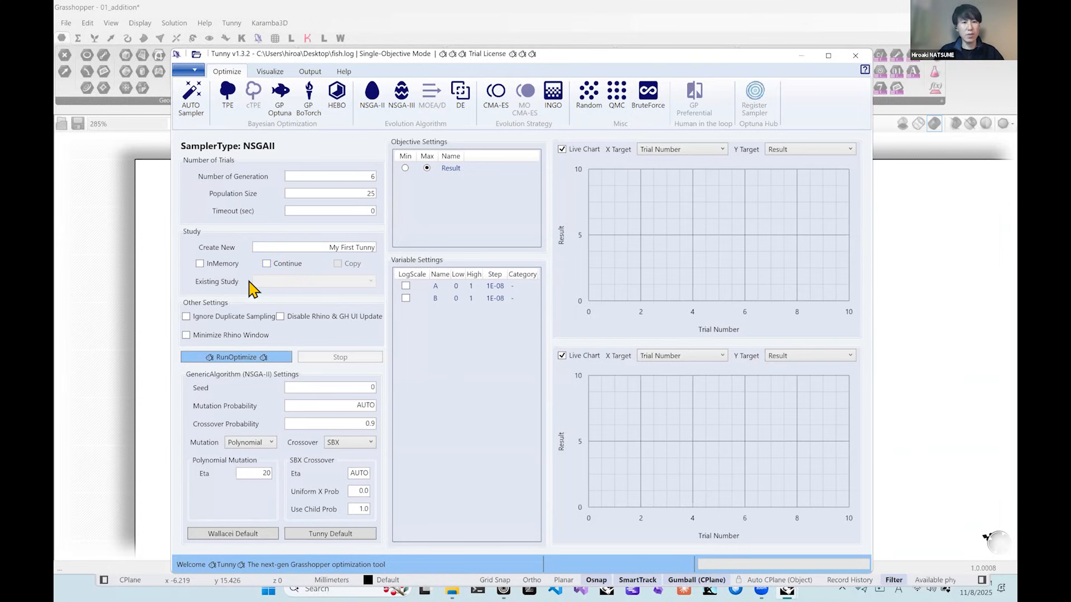
Enable Continue to check the list of existing studies, and disable it again.
{"action": "left_click", "coordinate": [292, 266]}
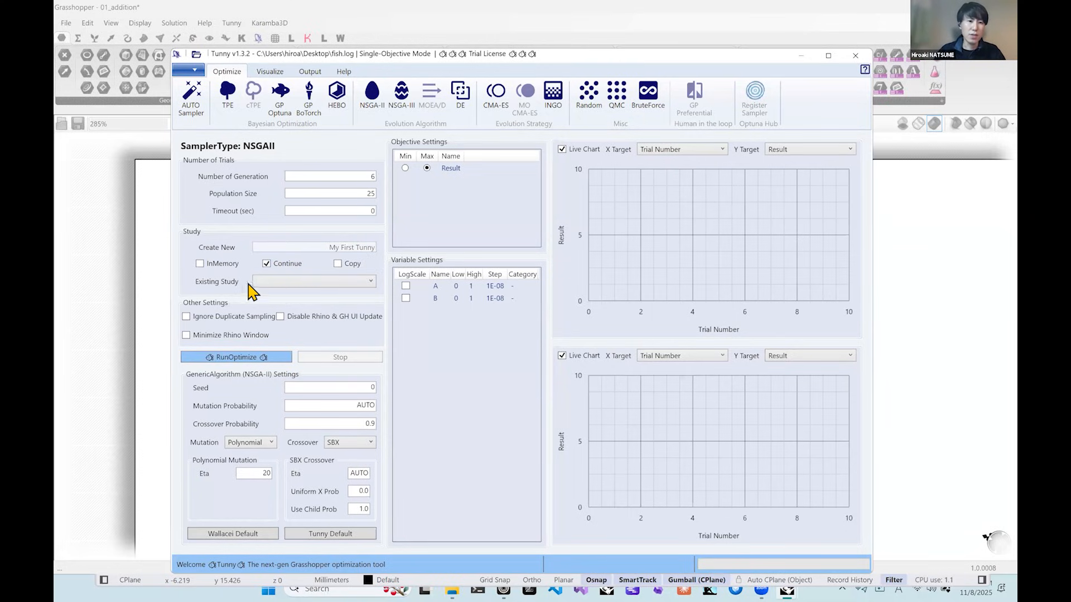
{"action": "left_click", "coordinate": [285, 282]}
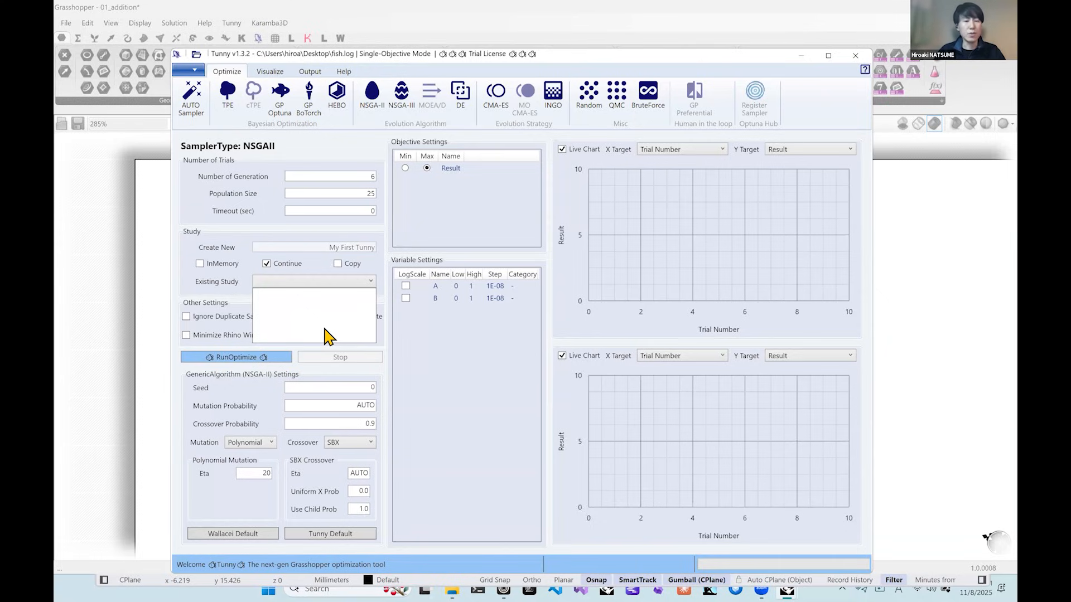
{"action": "left_click", "coordinate": [310, 270]}
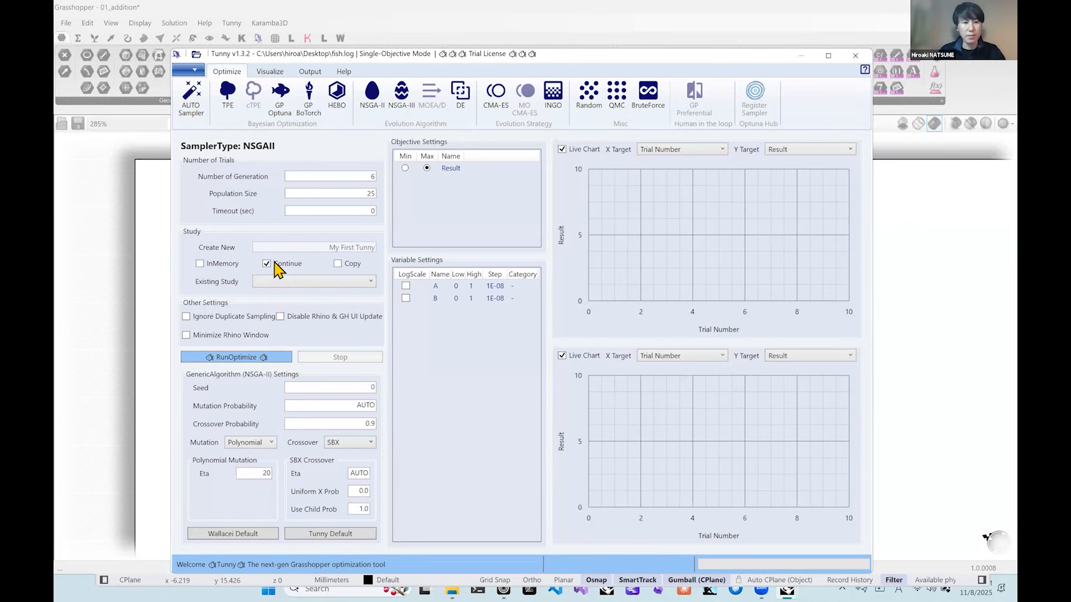
{"action": "left_click", "coordinate": [286, 264]}
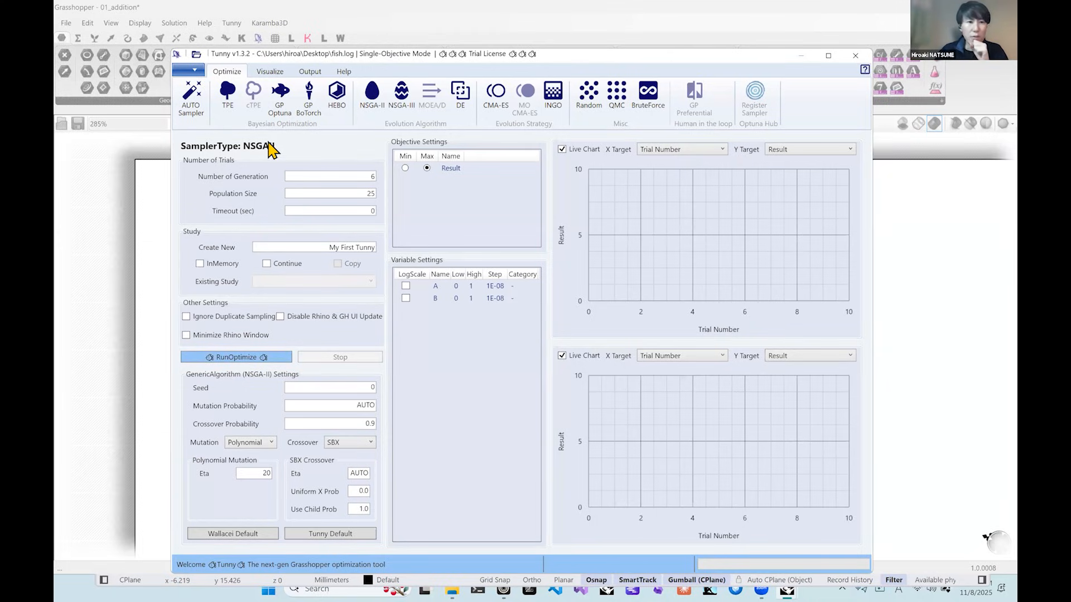
Select the AUTO sampler, set the number of trials to 30 and run the optimization.
{"action": "left_click", "coordinate": [198, 120]}
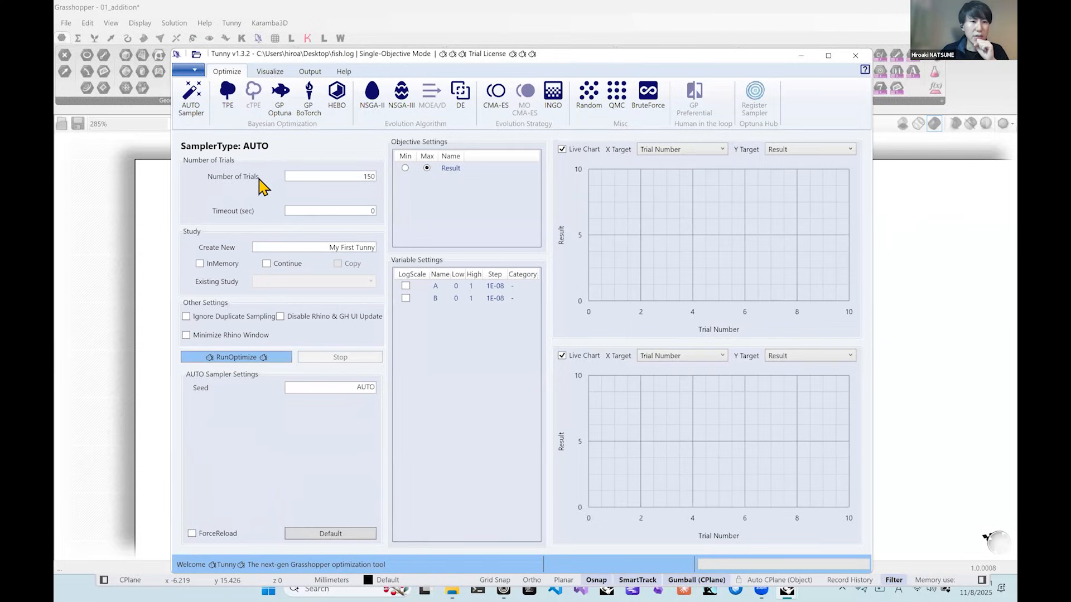
{"action": "double_click", "coordinate": [375, 177]}
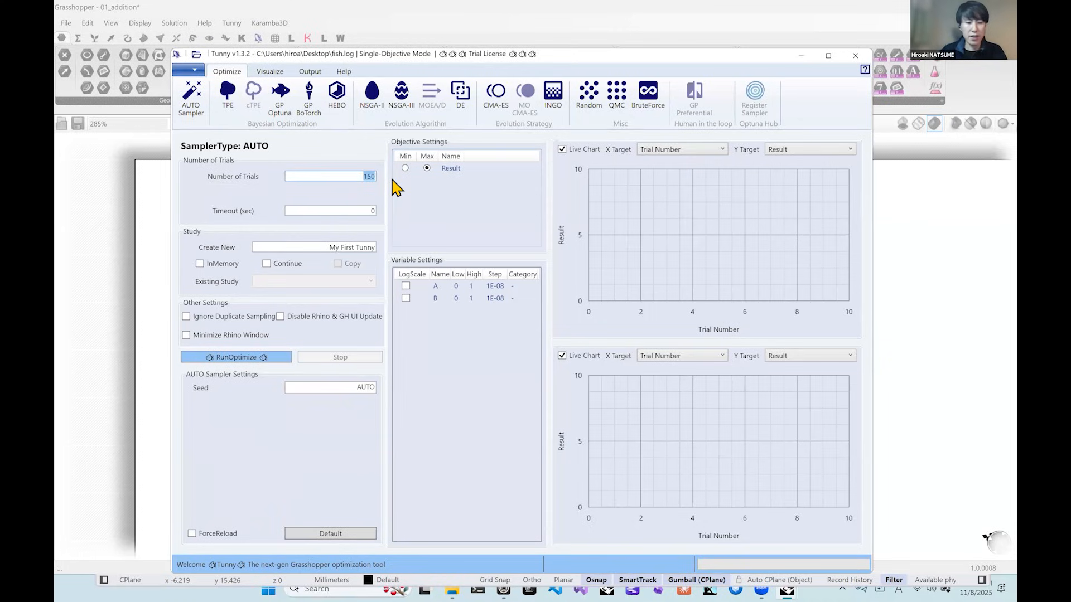
{"action": "type", "text": "30"}
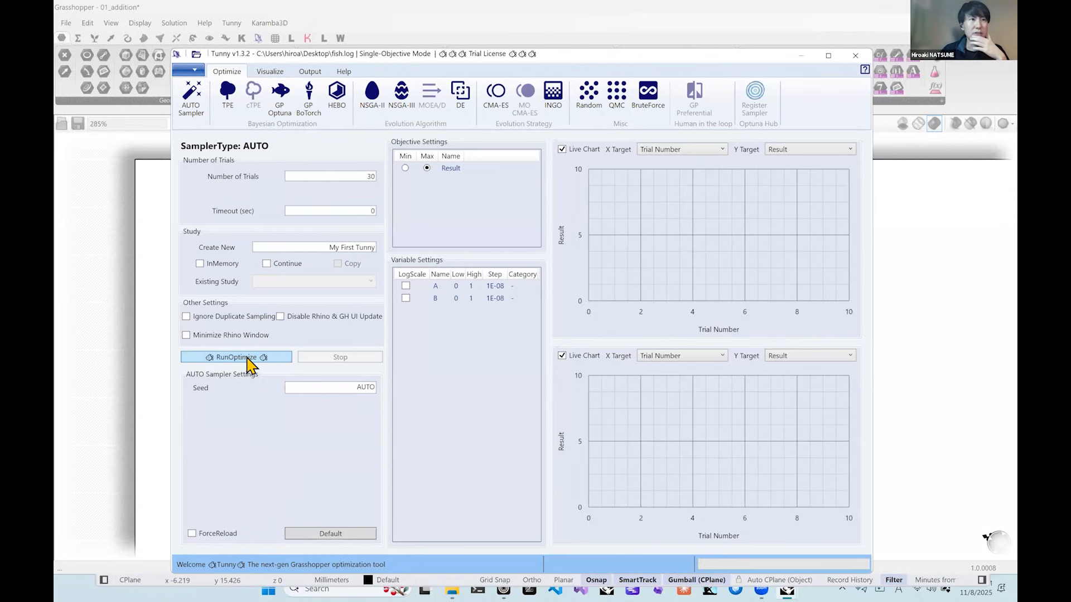
{"action": "left_click", "coordinate": [248, 358]}
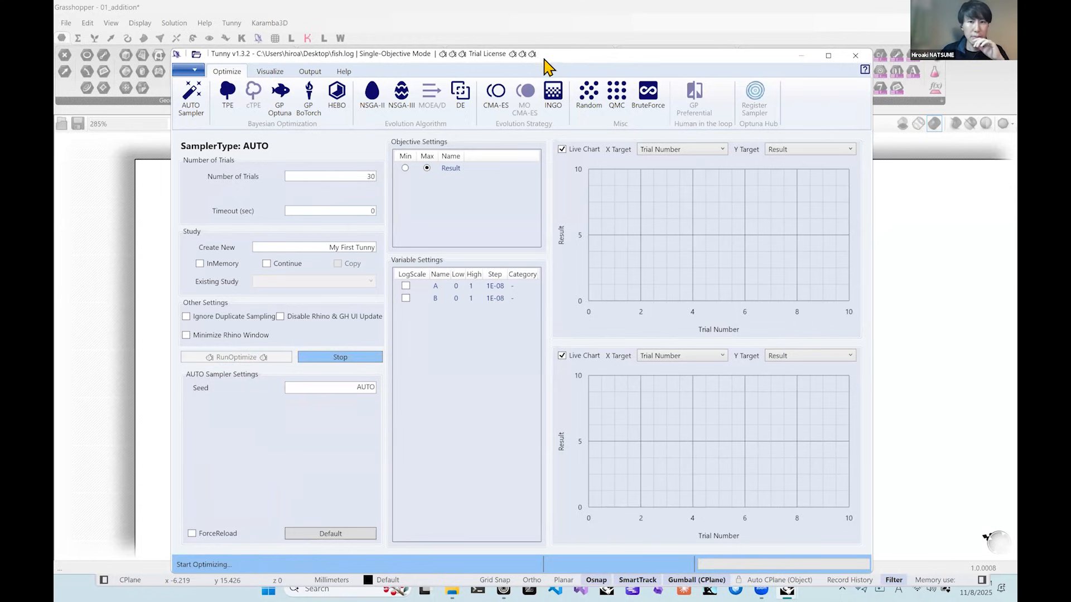
Move the Tunny window aside to reveal the sliders, reposition it, and turn off the lower live chart.
{"action": "left_click_drag", "start_coordinate": [550, 64], "coordinate": [729, 67]}
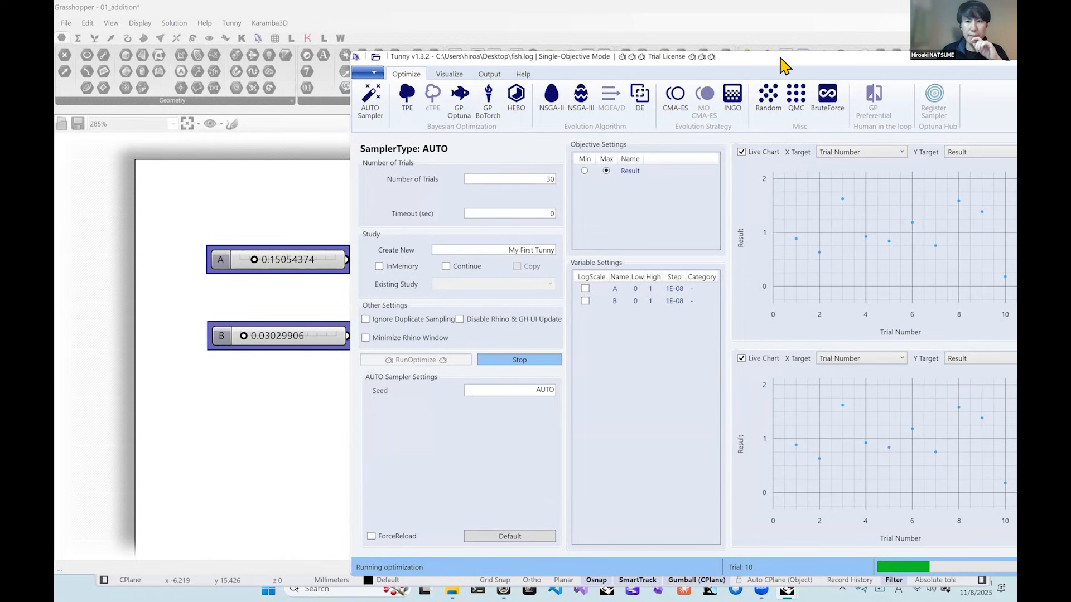
{"action": "left_click_drag", "start_coordinate": [664, 58], "coordinate": [550, 55]}
{"action": "left_click", "coordinate": [628, 356]}
Examine the values of individual trial points in the upper live chart while the optimization runs.
{"action": "mouse_move", "coordinate": [703, 251]}
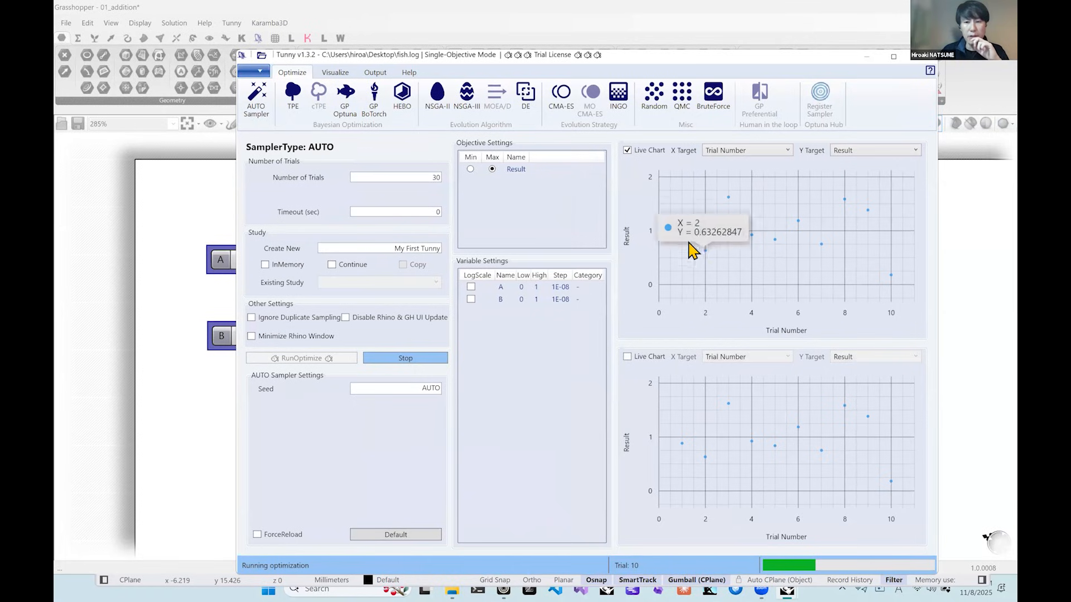
{"action": "mouse_move", "coordinate": [891, 288]}
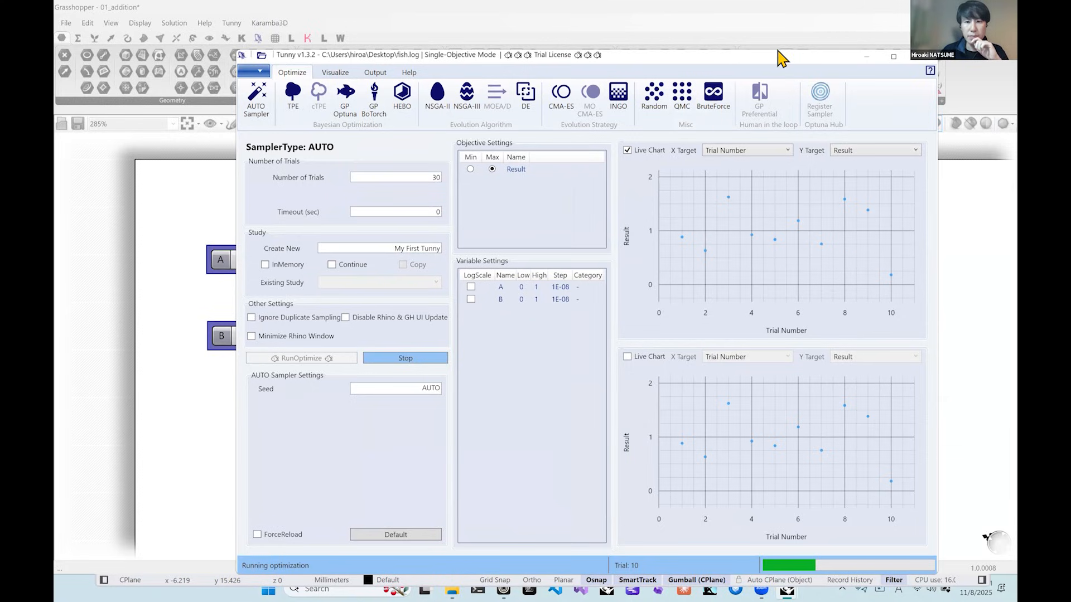
{"action": "left_click_drag", "start_coordinate": [782, 53], "coordinate": [769, 46]}
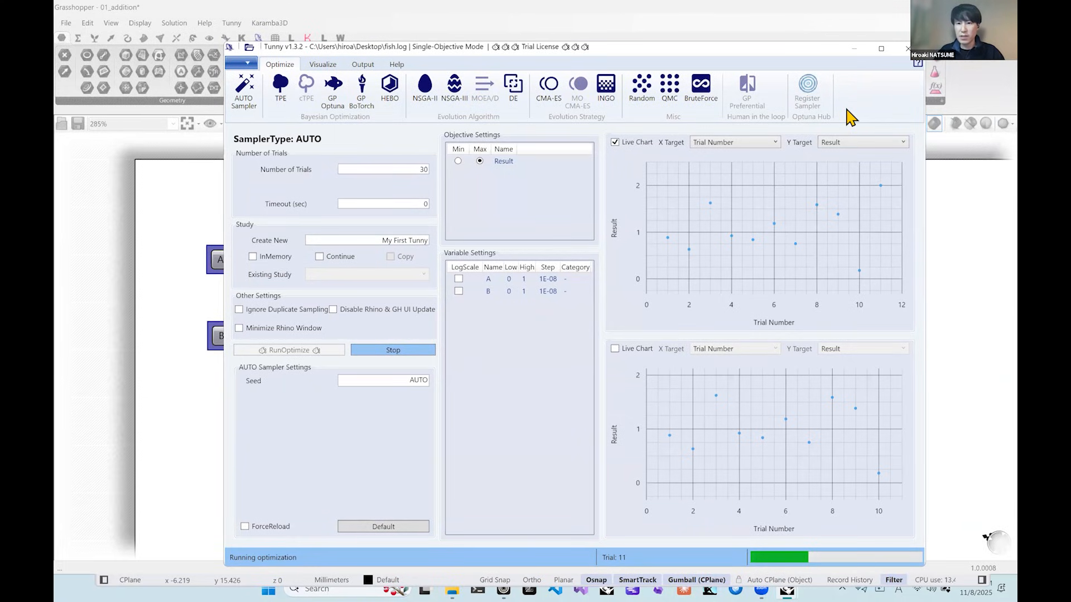
{"action": "mouse_move", "coordinate": [887, 179]}
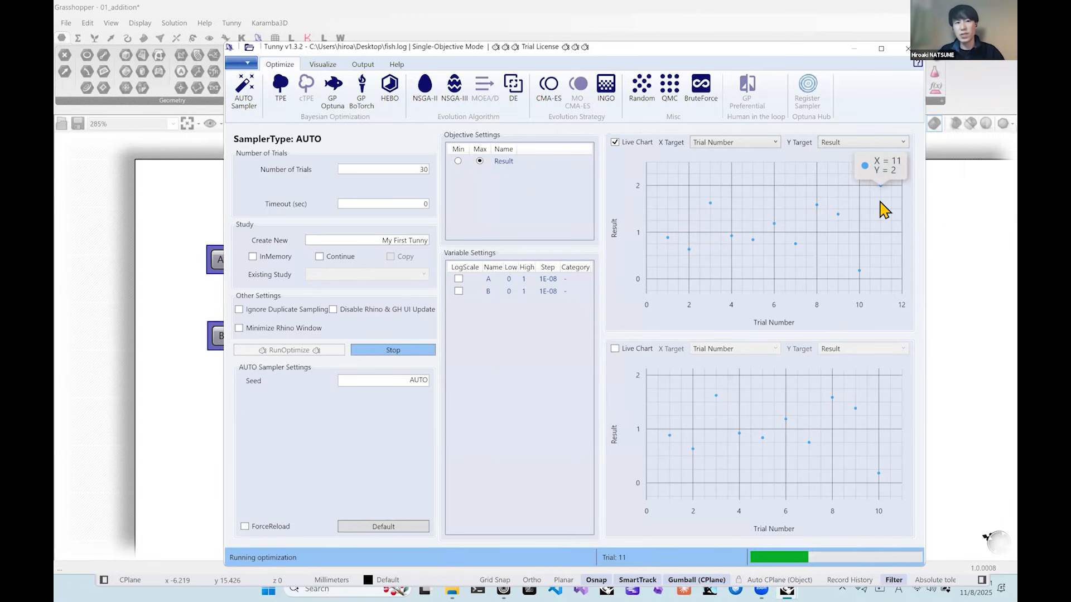
{"action": "mouse_move", "coordinate": [758, 236]}
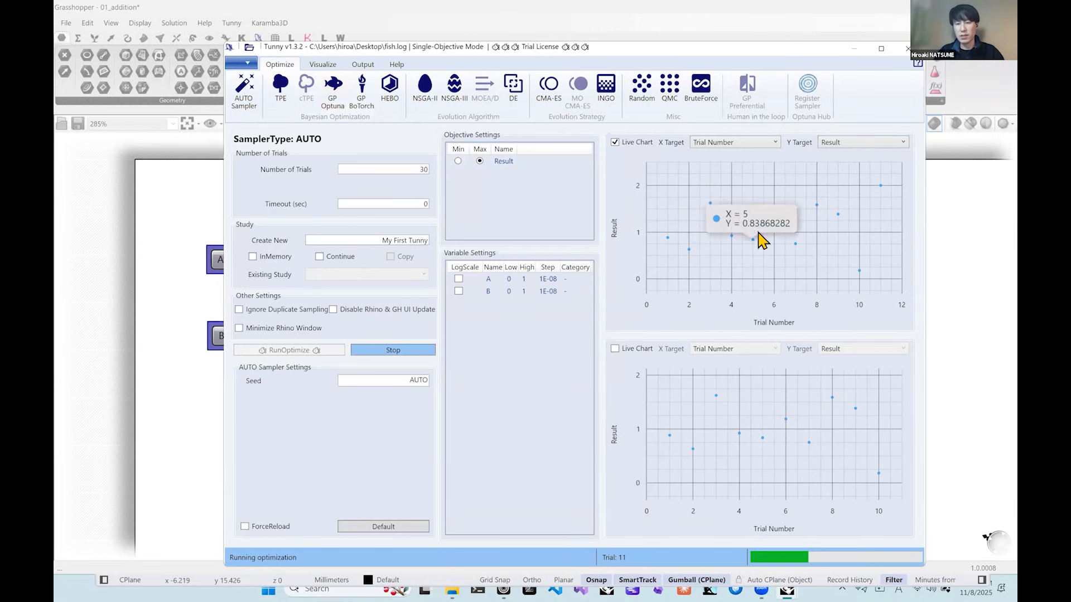
Stop the running optimization and reinstate the best trial's values to the sliders.
{"action": "mouse_move", "coordinate": [858, 273]}
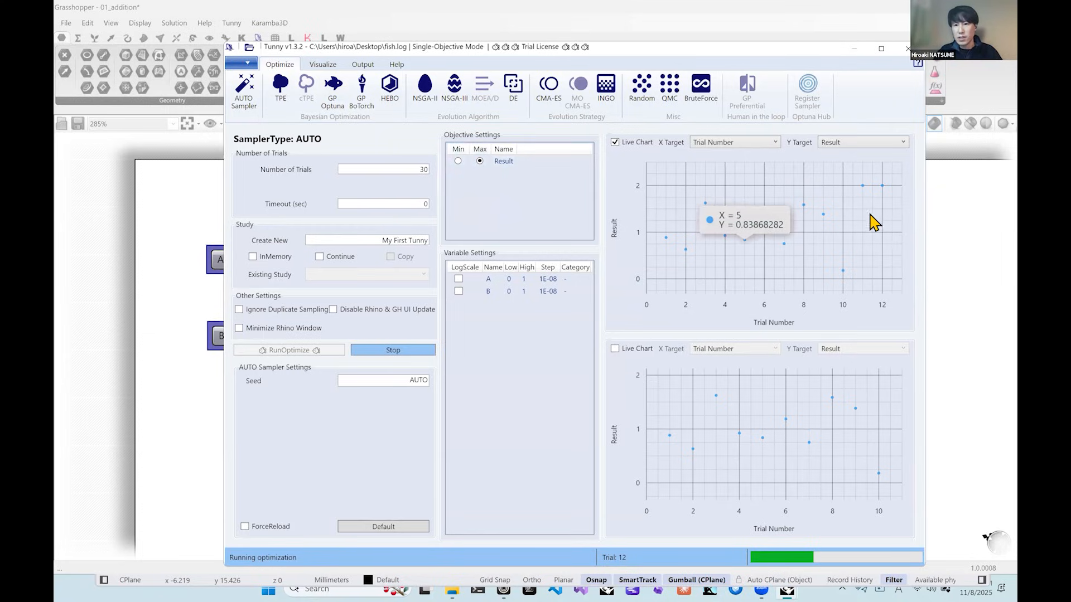
{"action": "mouse_move", "coordinate": [865, 198]}
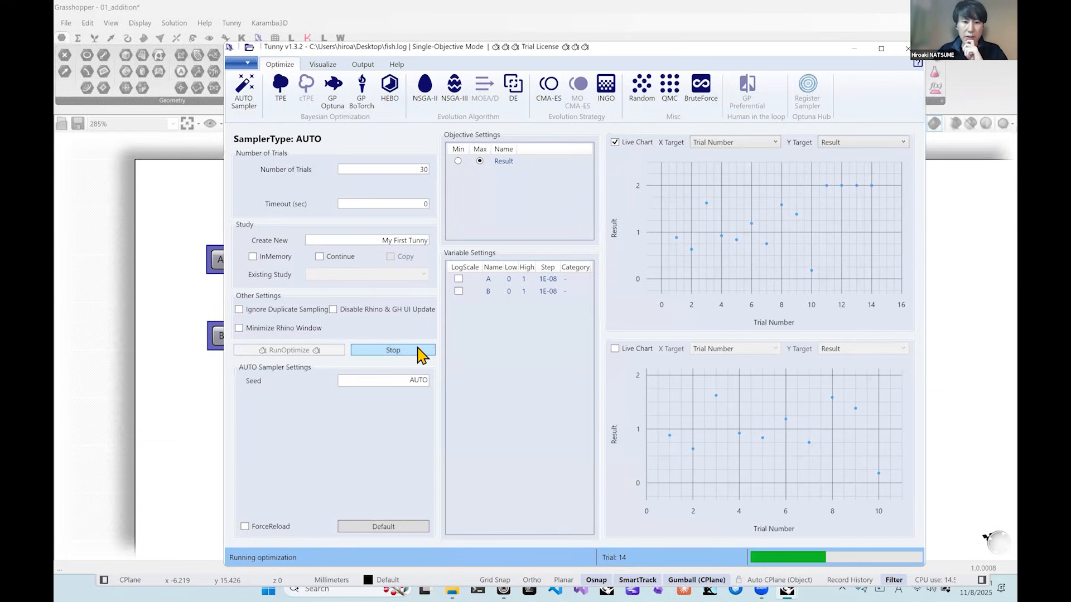
{"action": "left_click", "coordinate": [418, 350]}
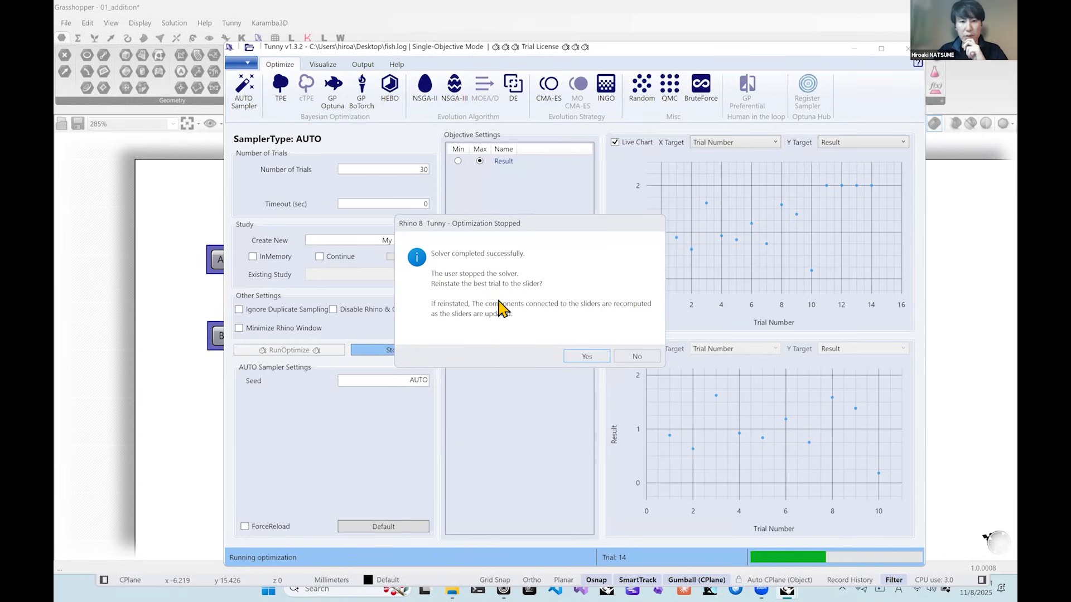
{"action": "left_click", "coordinate": [598, 360]}
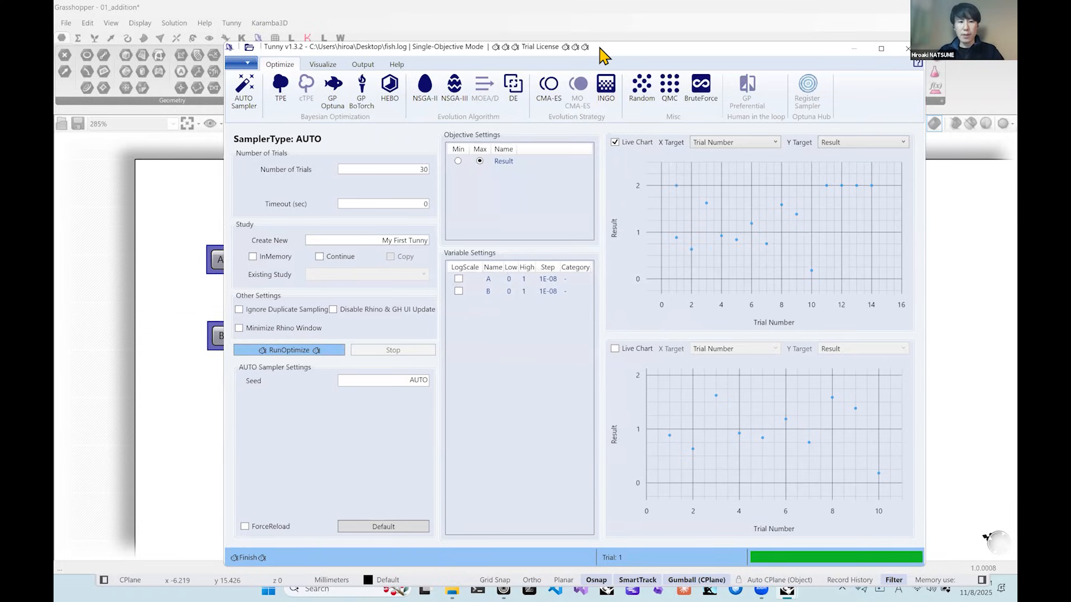
Move the Tunny window aside to check sliders A and B in the definition, and bring it back over the canvas.
{"action": "left_click_drag", "start_coordinate": [603, 53], "coordinate": [764, 57]}
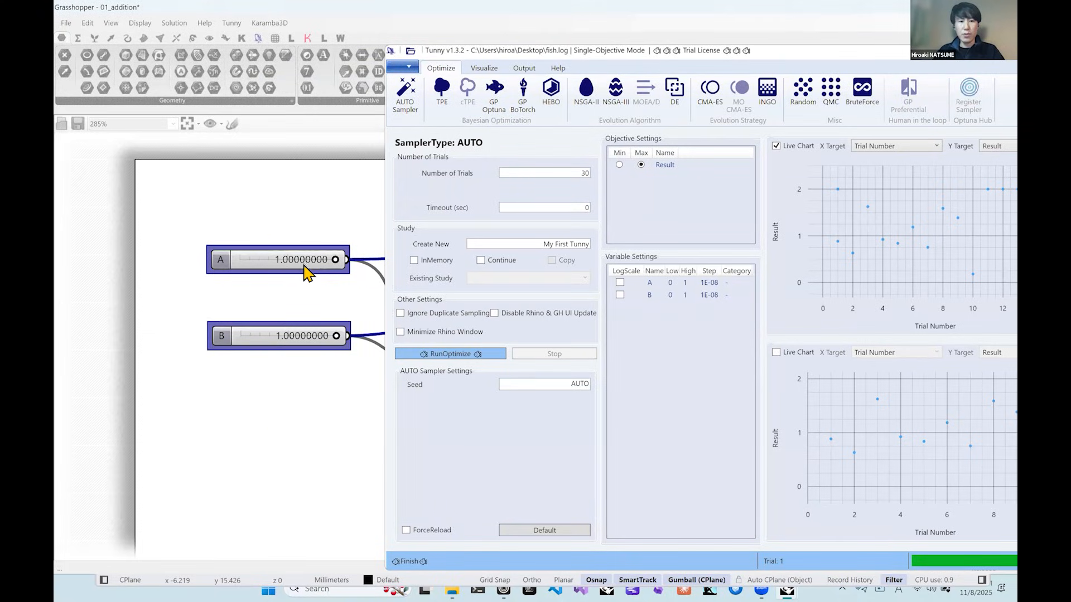
{"action": "right_click_drag", "start_coordinate": [340, 278], "coordinate": [310, 281]}
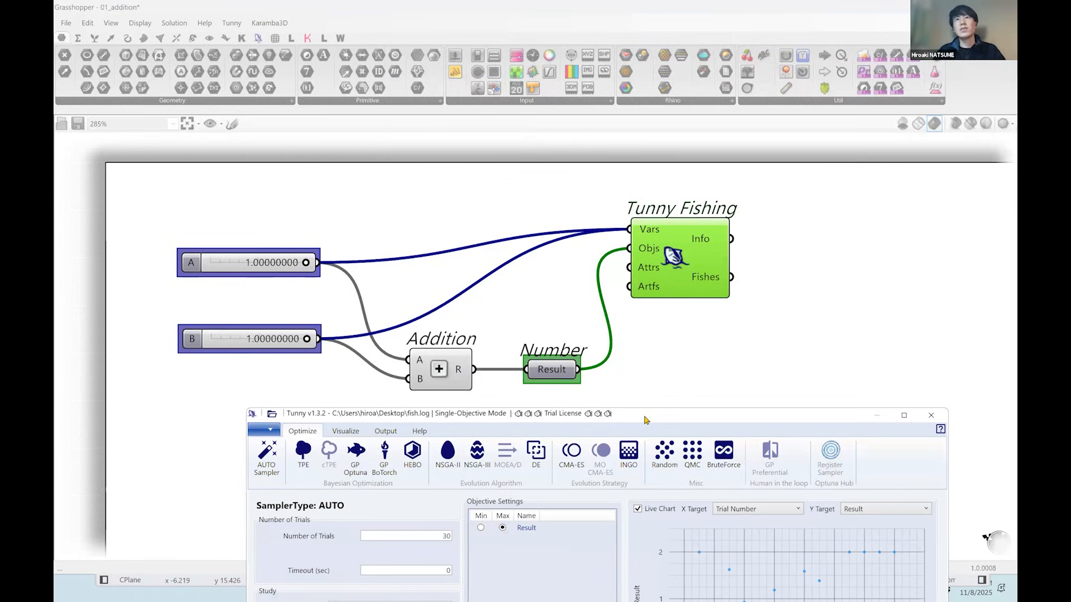
{"action": "left_click_drag", "start_coordinate": [644, 419], "coordinate": [657, 49]}
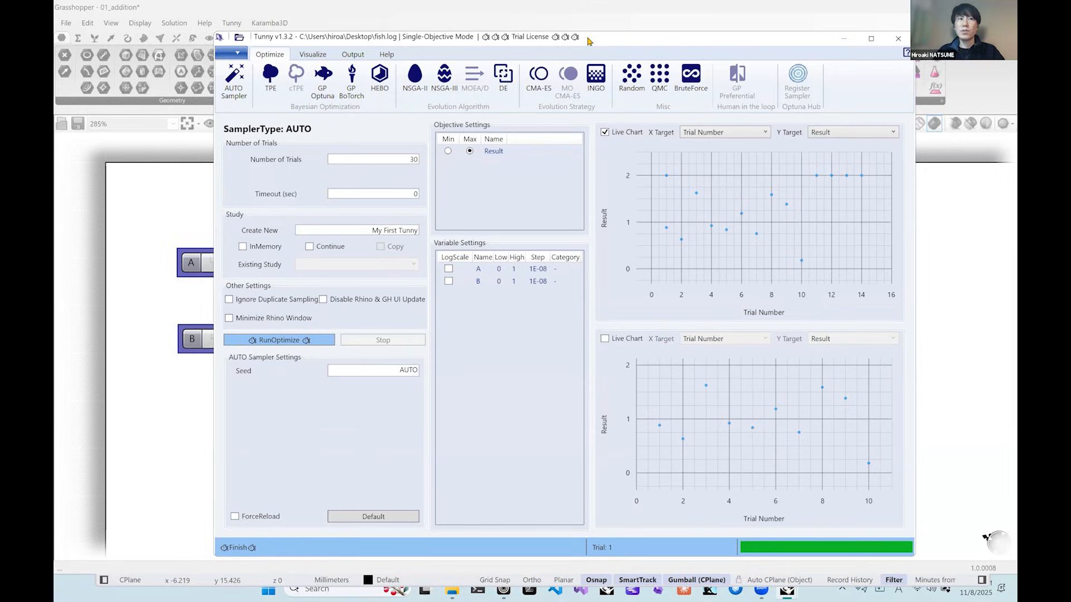
{"action": "mouse_move", "coordinate": [819, 181]}
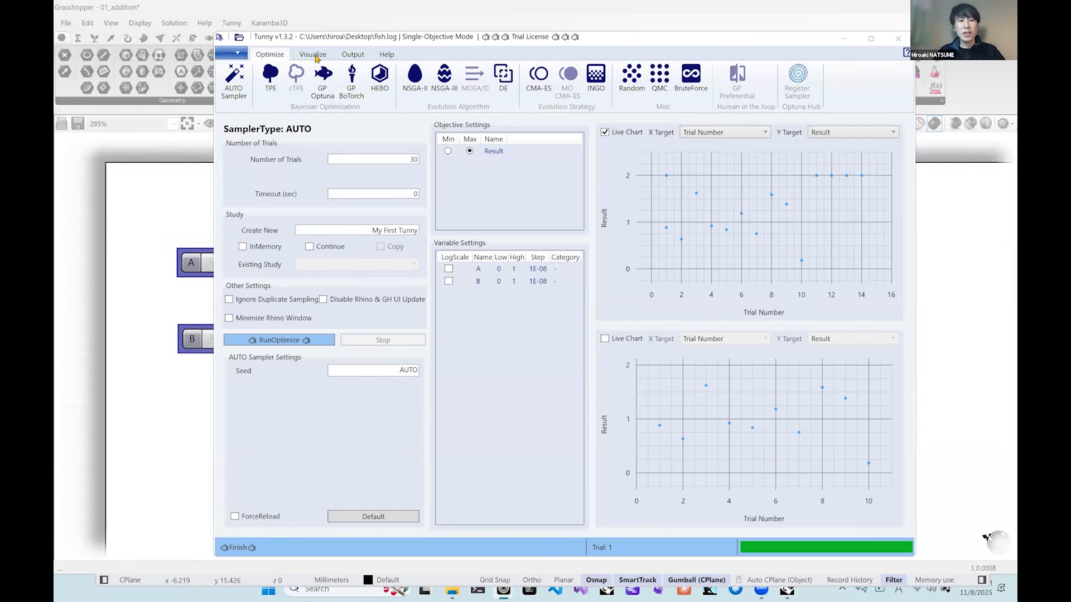
Open the output selection settings and add all trials of the My First Tunny study to the listed trials.
{"action": "left_click", "coordinate": [353, 56]}
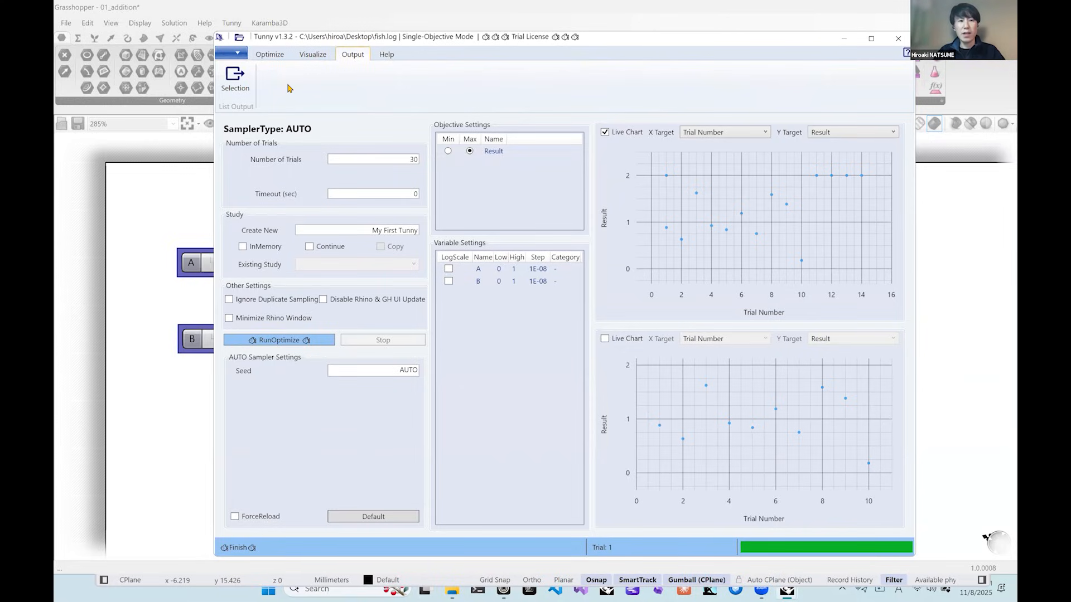
{"action": "left_click", "coordinate": [235, 78]}
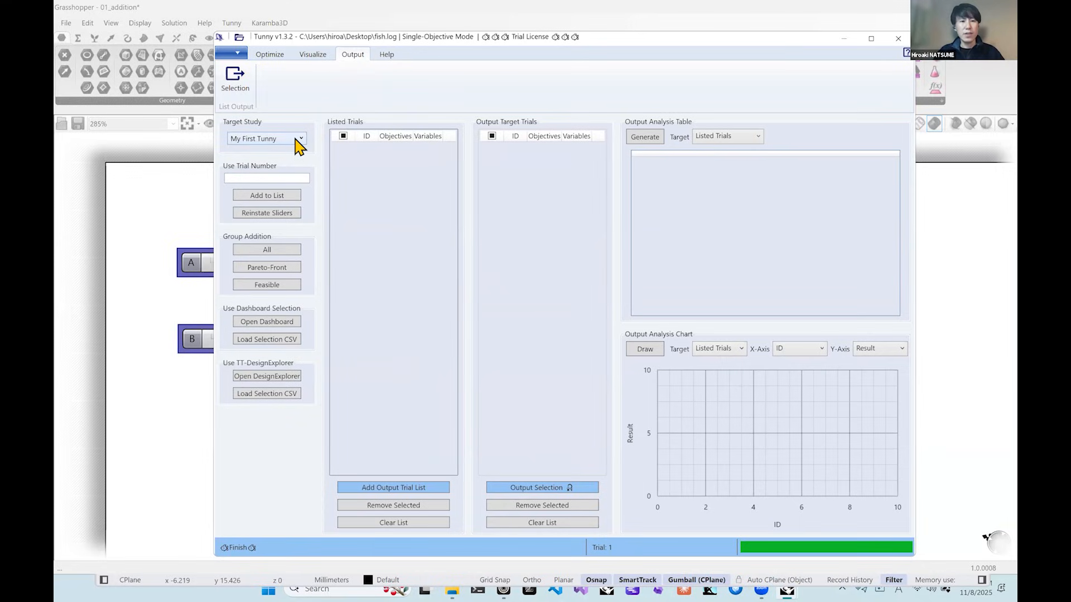
{"action": "left_click", "coordinate": [296, 138]}
{"action": "left_click", "coordinate": [296, 139]}
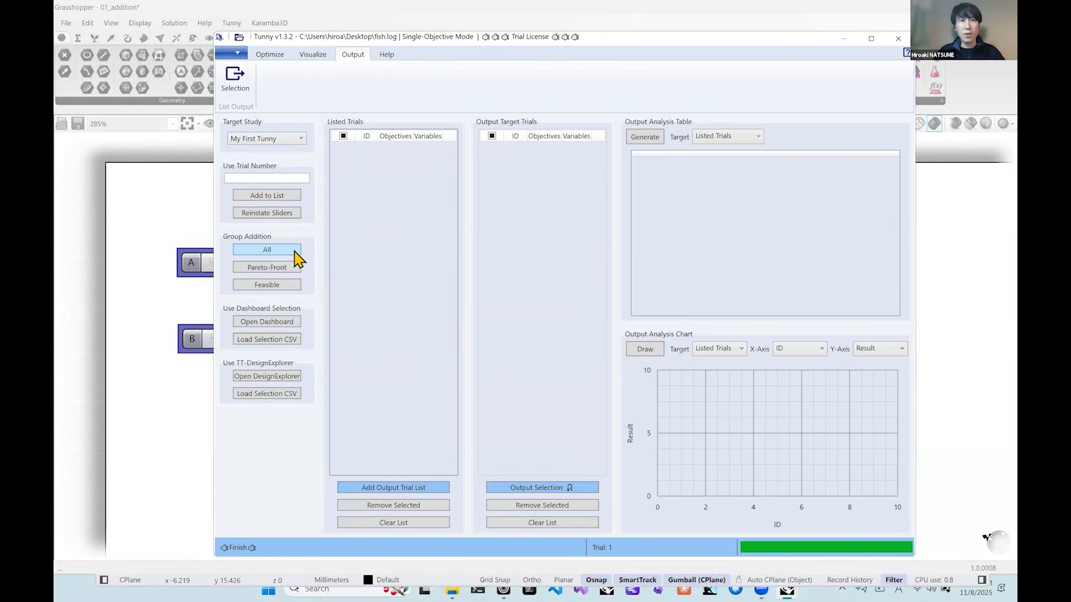
{"action": "left_click", "coordinate": [264, 252]}
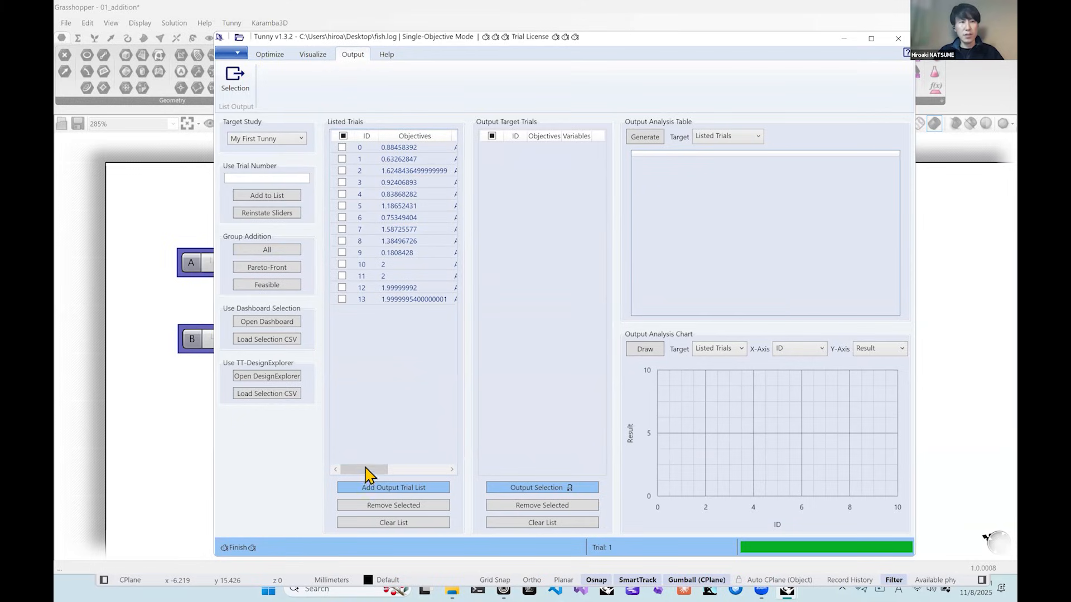
{"action": "mouse_move", "coordinate": [370, 470]}
{"action": "left_mouse_down"}
{"action": "mouse_move", "coordinate": [432, 475]}
{"action": "mouse_move", "coordinate": [356, 474]}
{"action": "left_mouse_up"}
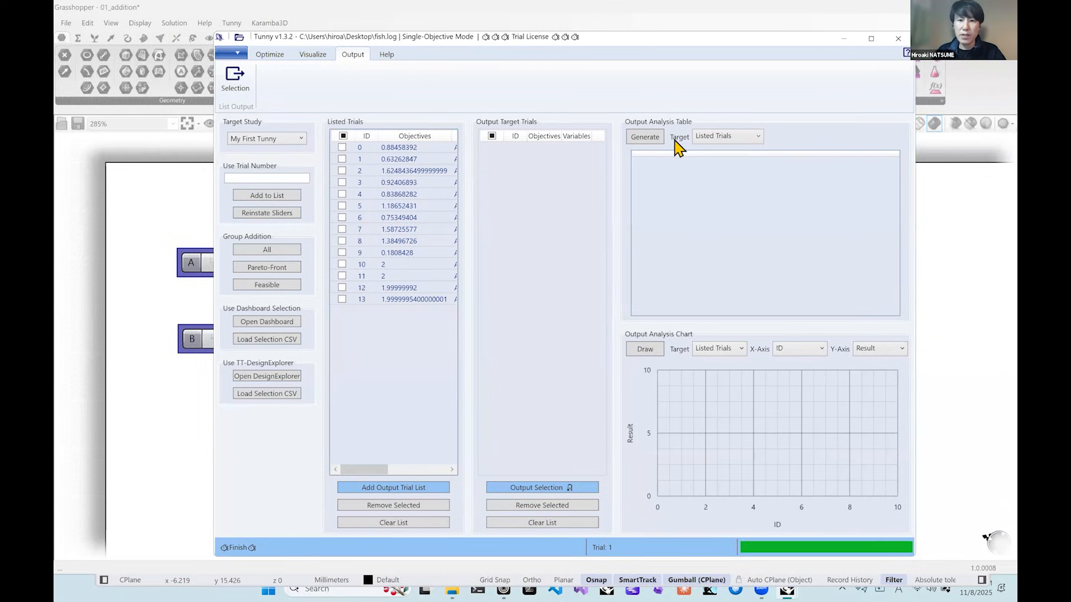
Generate the output analysis table for the Listed Trials and look through its rows.
{"action": "left_click", "coordinate": [735, 144]}
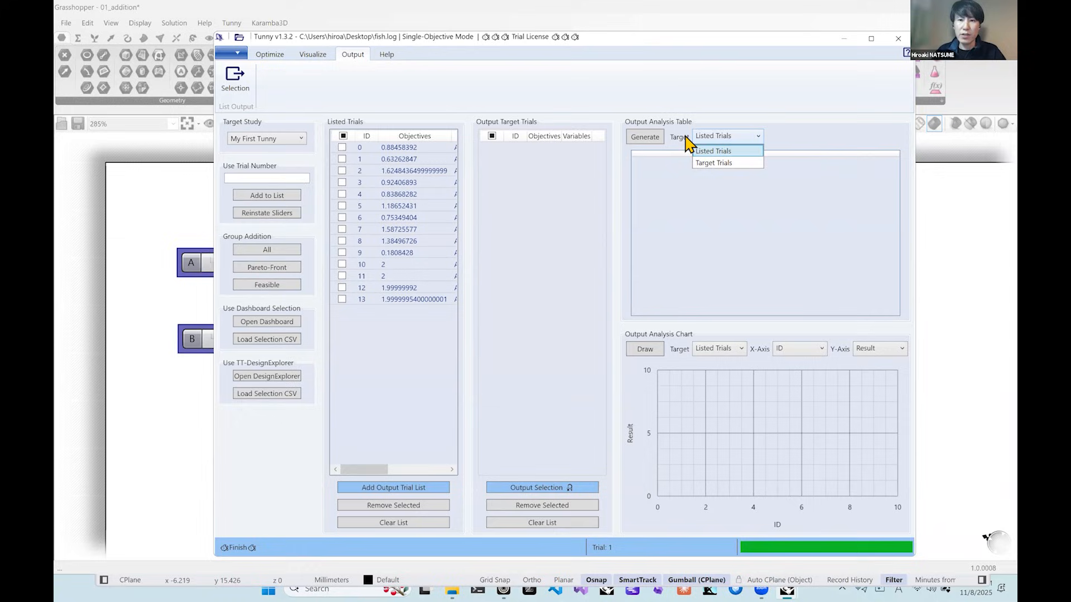
{"action": "left_click", "coordinate": [720, 138]}
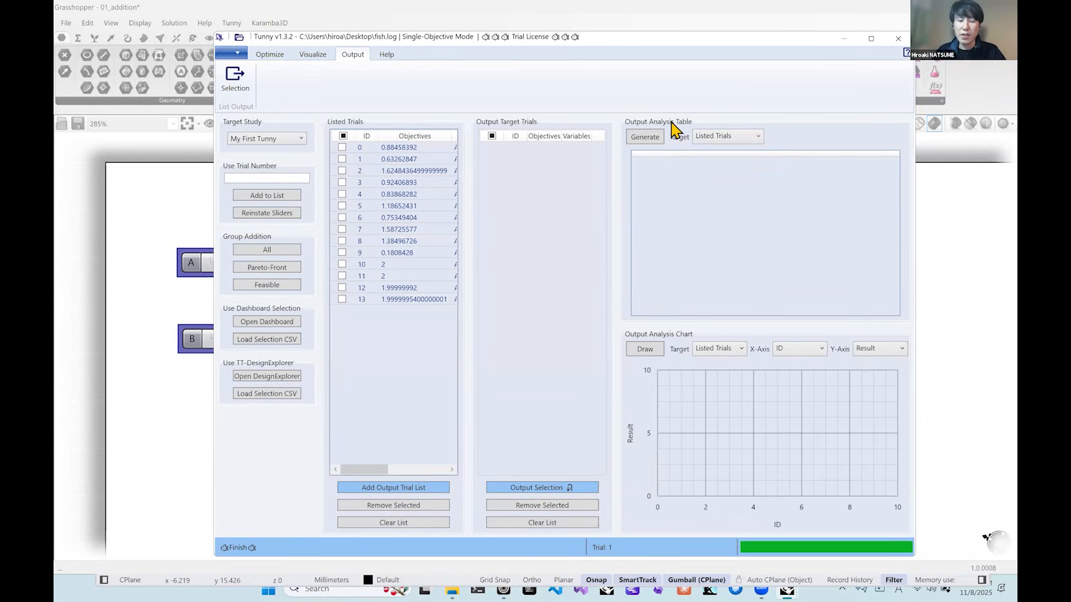
{"action": "left_click", "coordinate": [653, 142]}
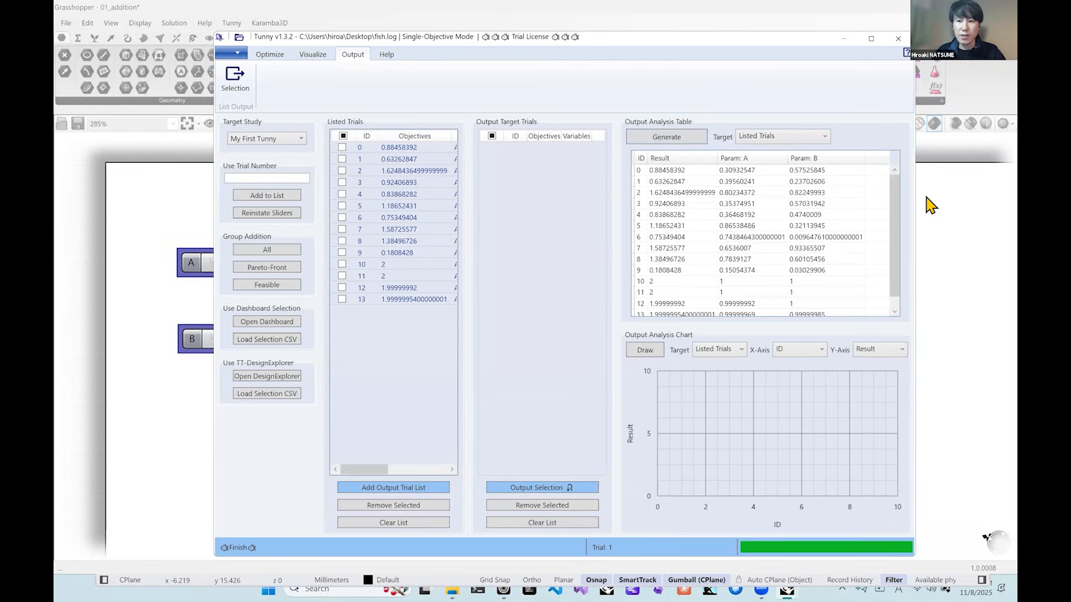
{"action": "left_click_drag", "start_coordinate": [899, 215], "coordinate": [908, 174]}
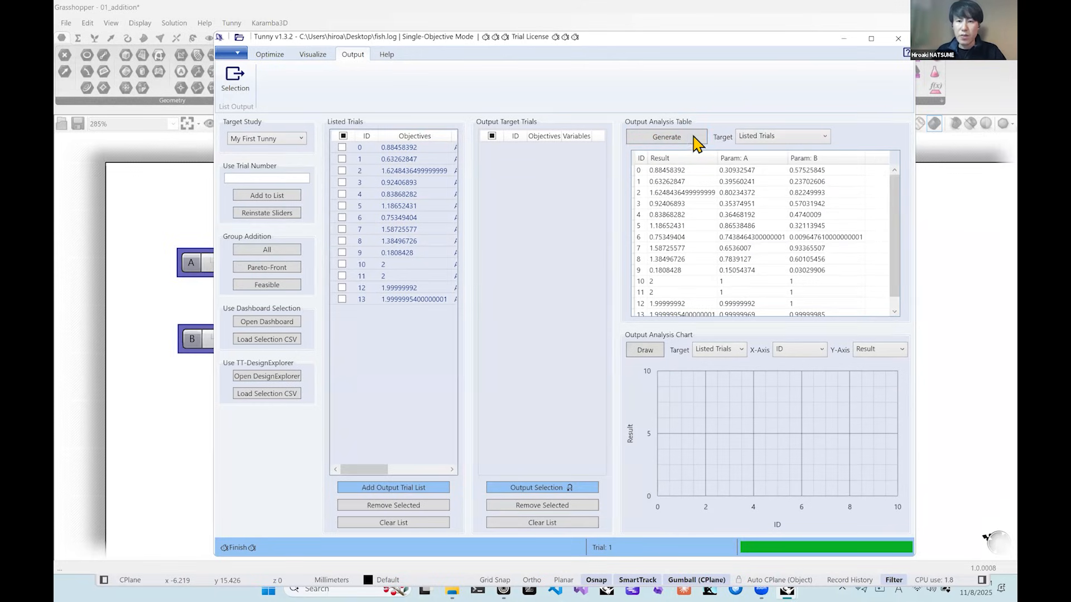
{"action": "mouse_move", "coordinate": [642, 178]}
{"action": "left_mouse_down"}
{"action": "mouse_move", "coordinate": [783, 226]}
{"action": "mouse_move", "coordinate": [846, 315]}
{"action": "mouse_move", "coordinate": [862, 307]}
{"action": "mouse_move", "coordinate": [848, 311]}
{"action": "mouse_move", "coordinate": [658, 191]}
{"action": "mouse_move", "coordinate": [644, 167]}
{"action": "left_mouse_up"}
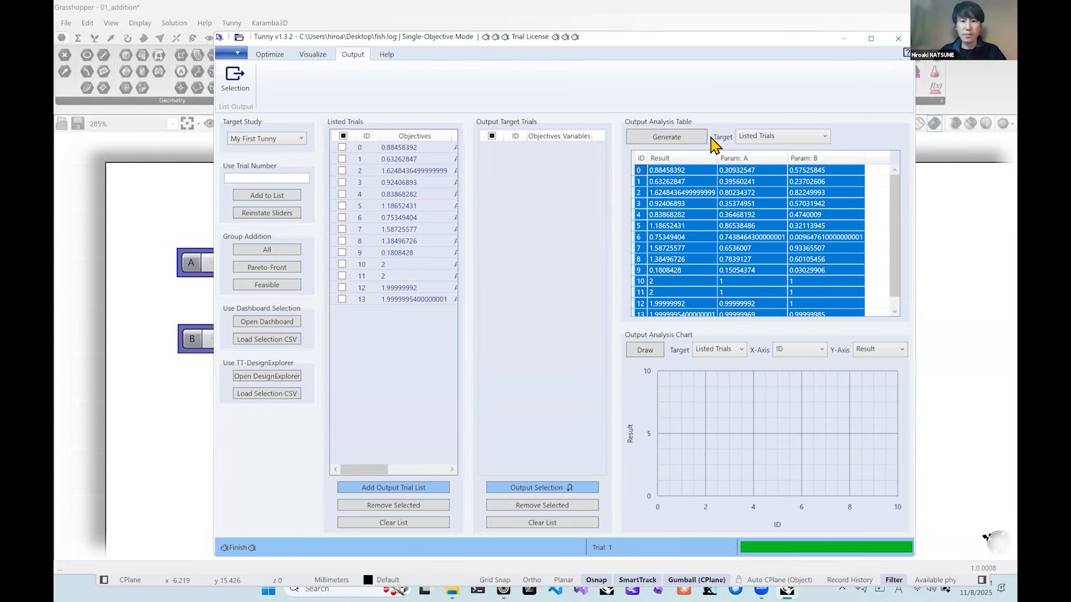
{"action": "left_click", "coordinate": [767, 184]}
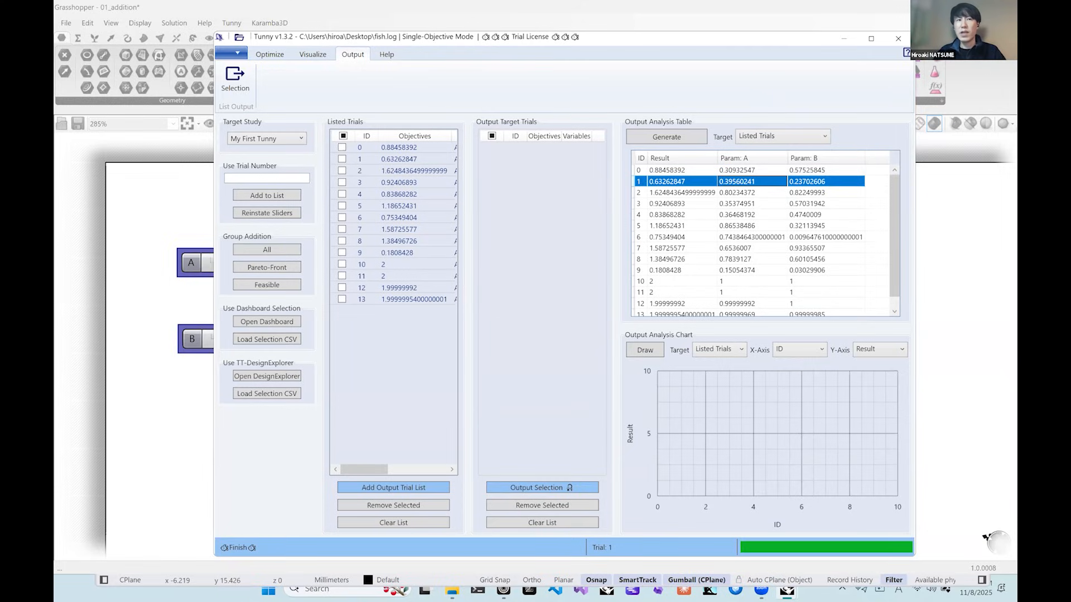
Reinstate the sliders from trial number 9 and shift the Tunny window aside temporarily to check sliders A and B.
{"action": "left_click", "coordinate": [271, 176]}
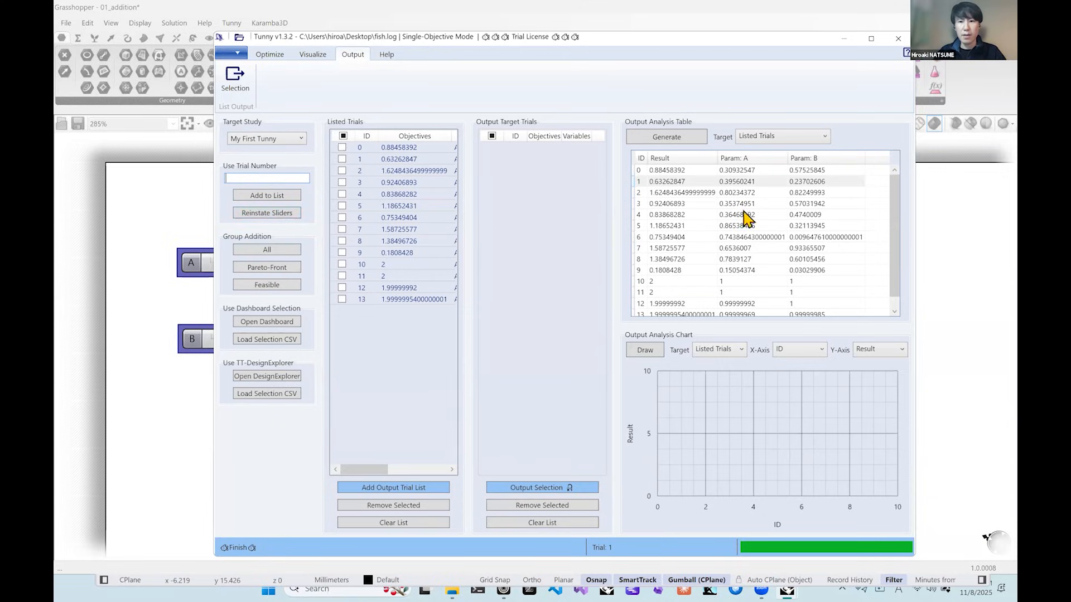
{"action": "left_click_drag", "start_coordinate": [899, 209], "coordinate": [904, 241]}
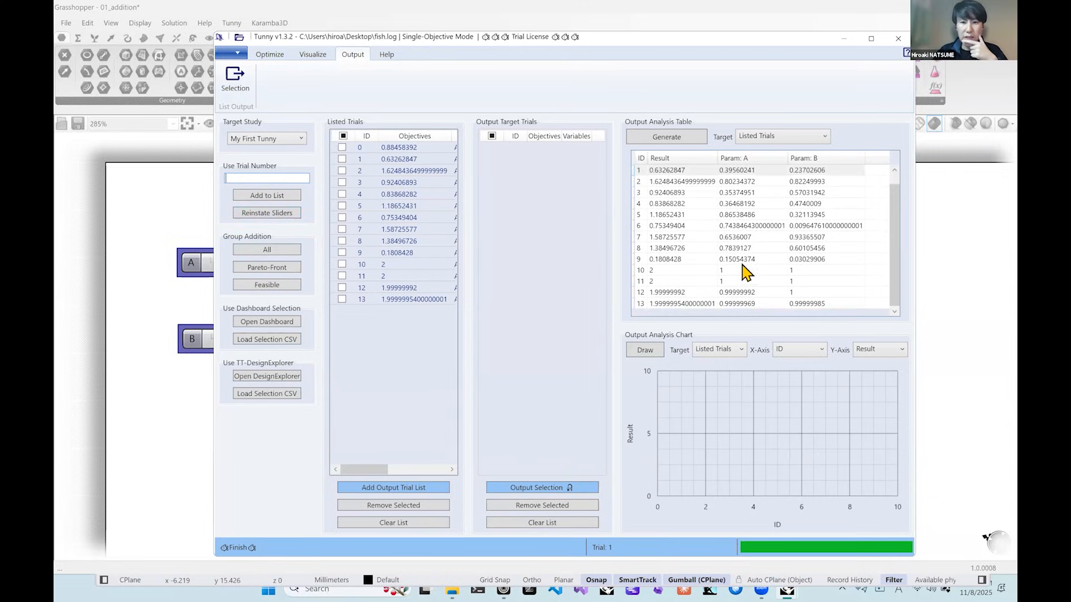
{"action": "left_click", "coordinate": [643, 260]}
{"action": "left_click_drag", "start_coordinate": [719, 255], "coordinate": [762, 257]}
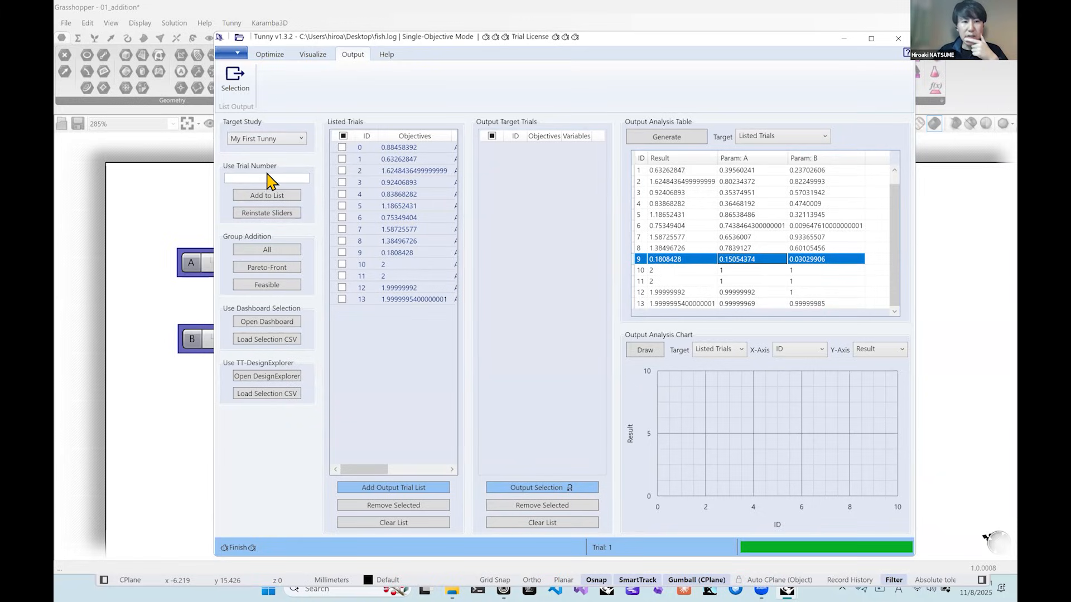
{"action": "left_click", "coordinate": [293, 197]}
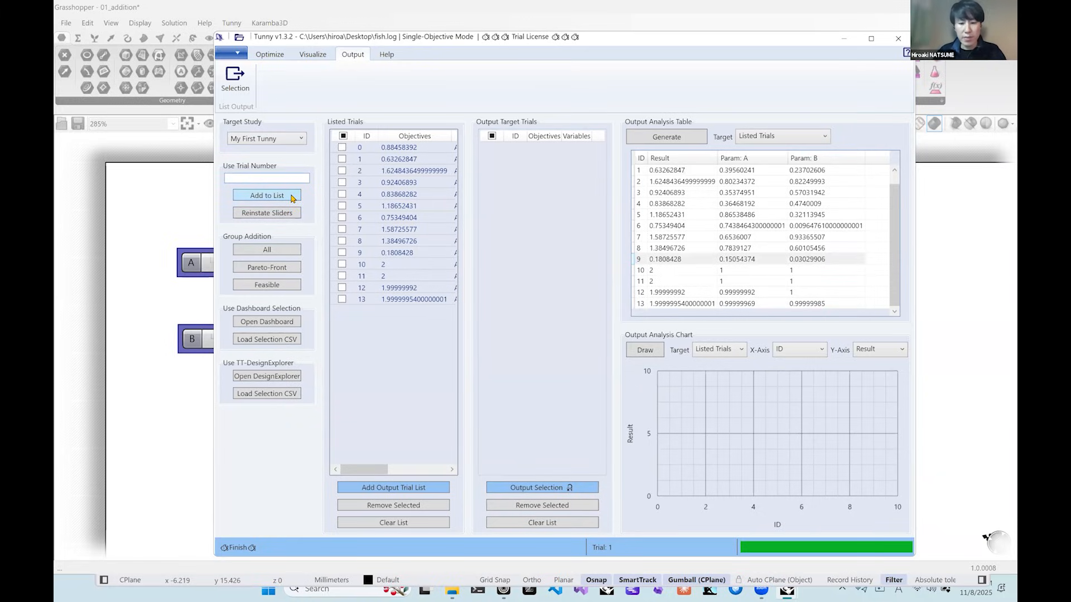
{"action": "left_click", "coordinate": [232, 178]}
{"action": "type", "text": "9"}
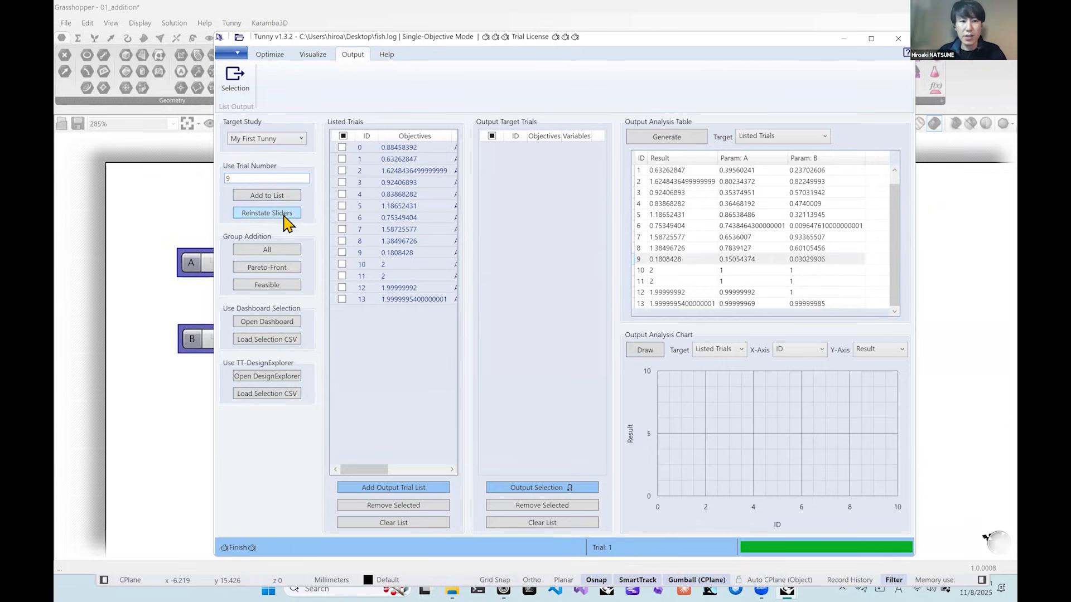
{"action": "left_click", "coordinate": [283, 215]}
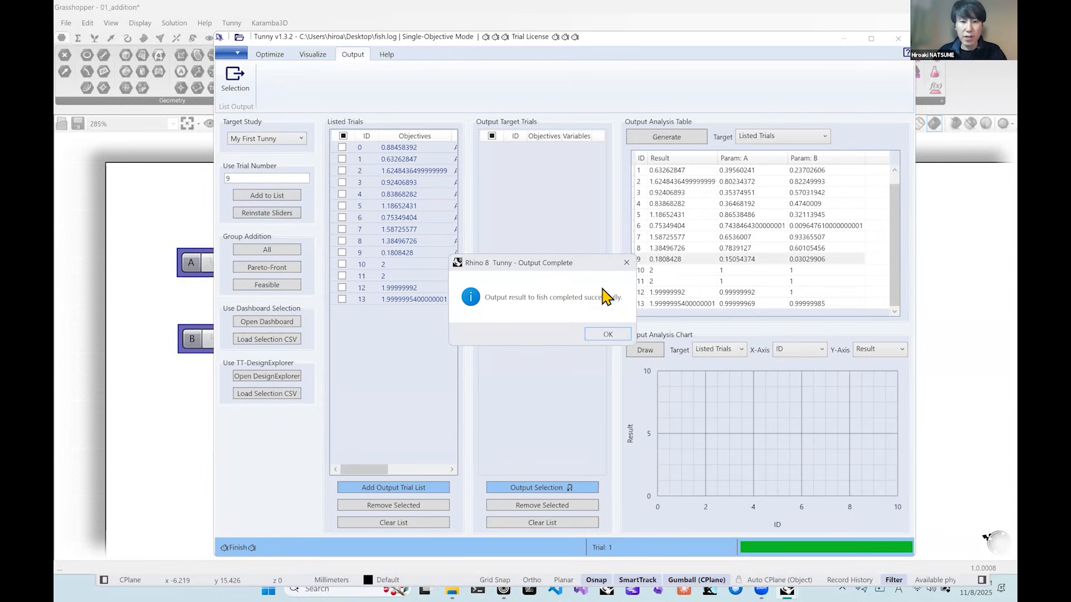
{"action": "left_click", "coordinate": [608, 335]}
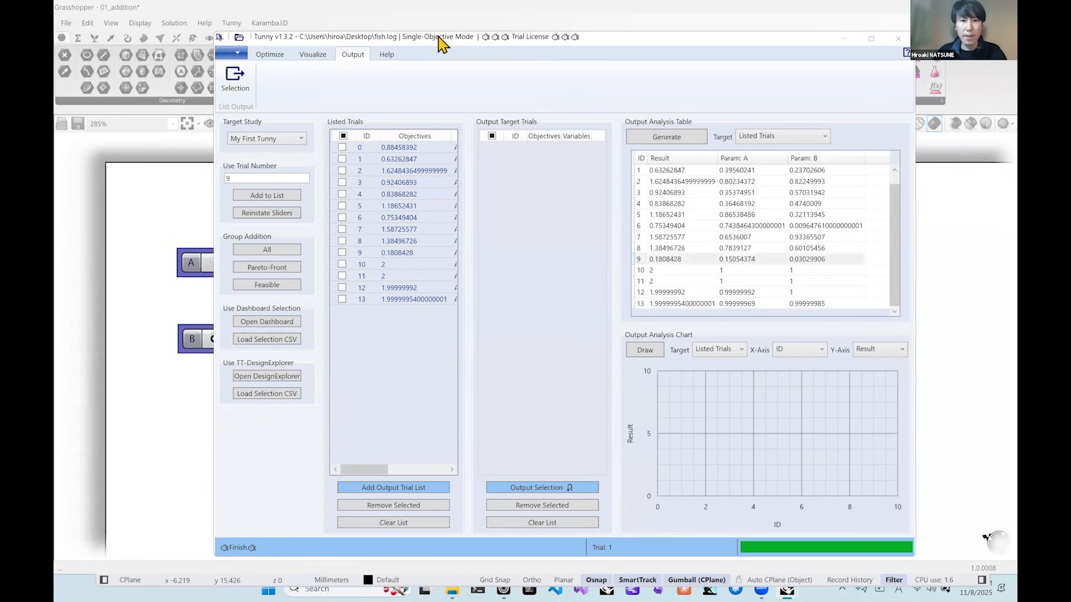
{"action": "left_click_drag", "start_coordinate": [441, 44], "coordinate": [551, 55]}
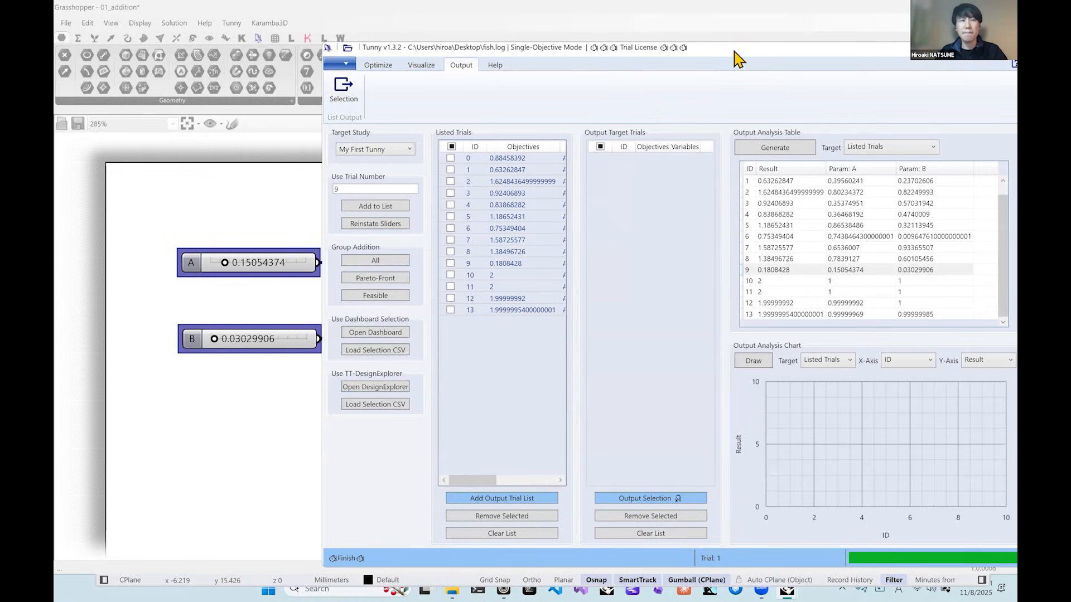
{"action": "left_click_drag", "start_coordinate": [734, 52], "coordinate": [625, 51]}
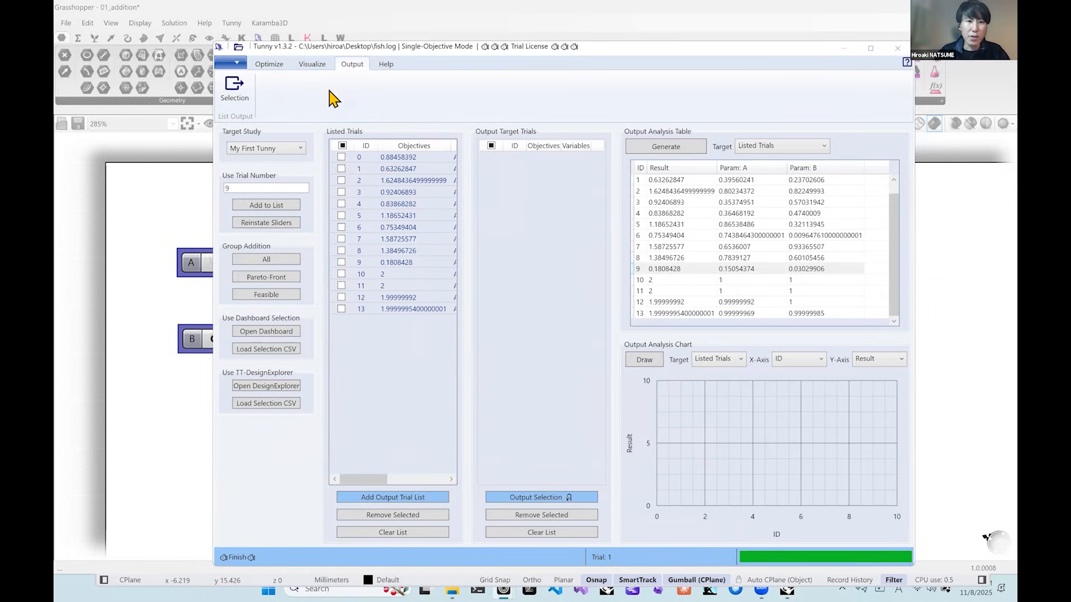
Launch Optuna Dashboard in the browser, reload the page and open the My First Tunny study.
{"action": "left_click", "coordinate": [316, 65]}
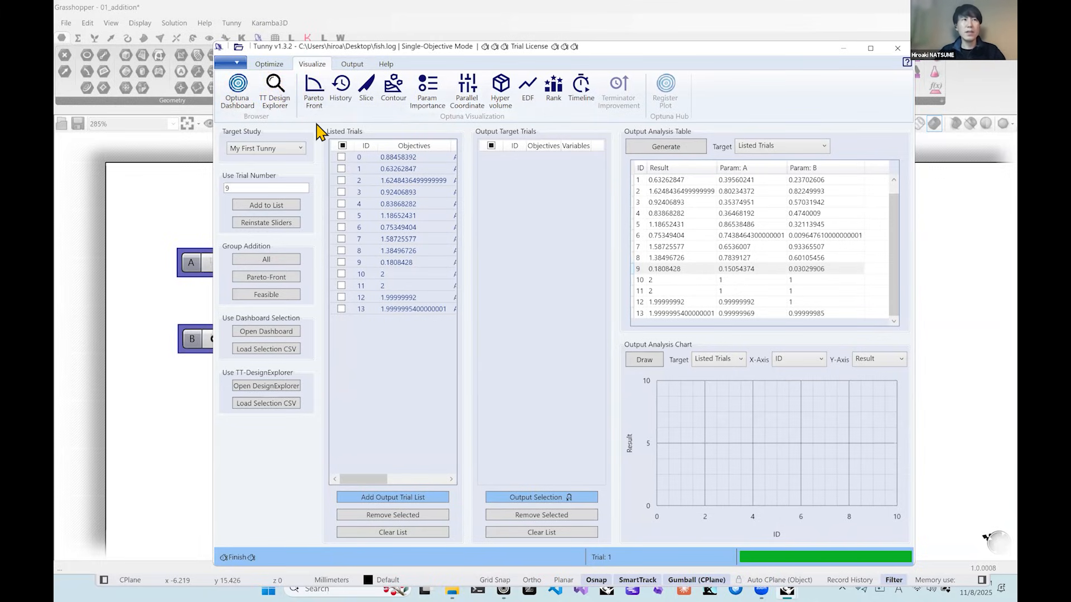
{"action": "left_click", "coordinate": [238, 92]}
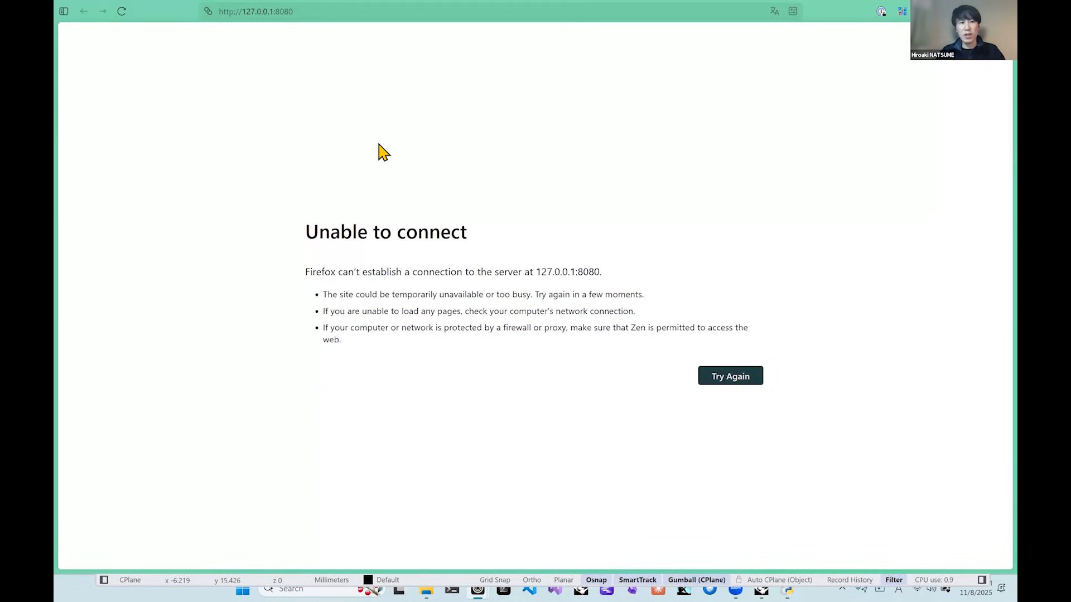
{"action": "left_click", "coordinate": [125, 14]}
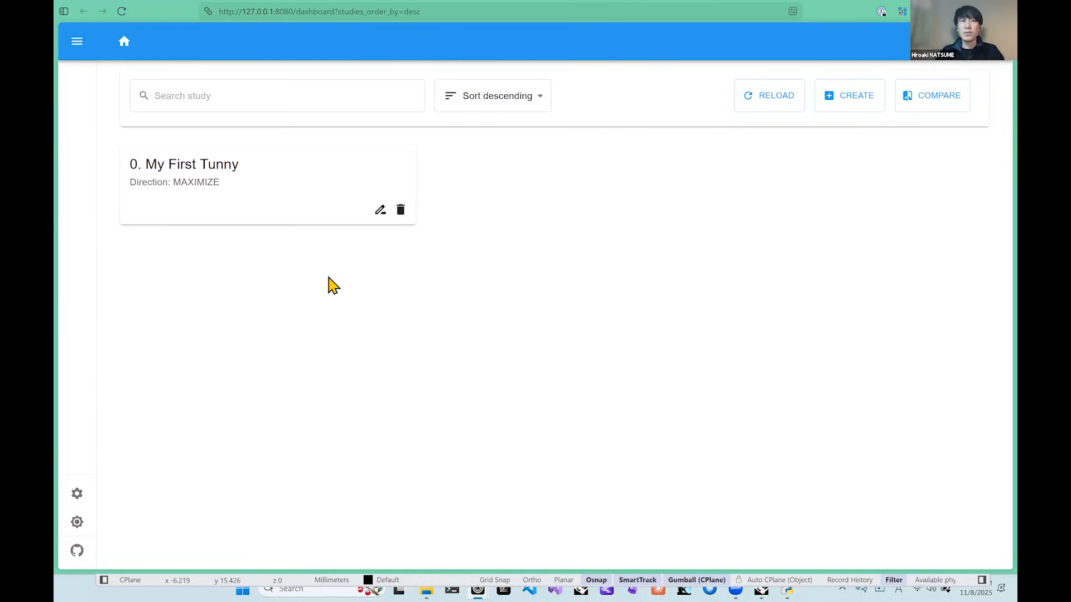
{"action": "left_click", "coordinate": [267, 189]}
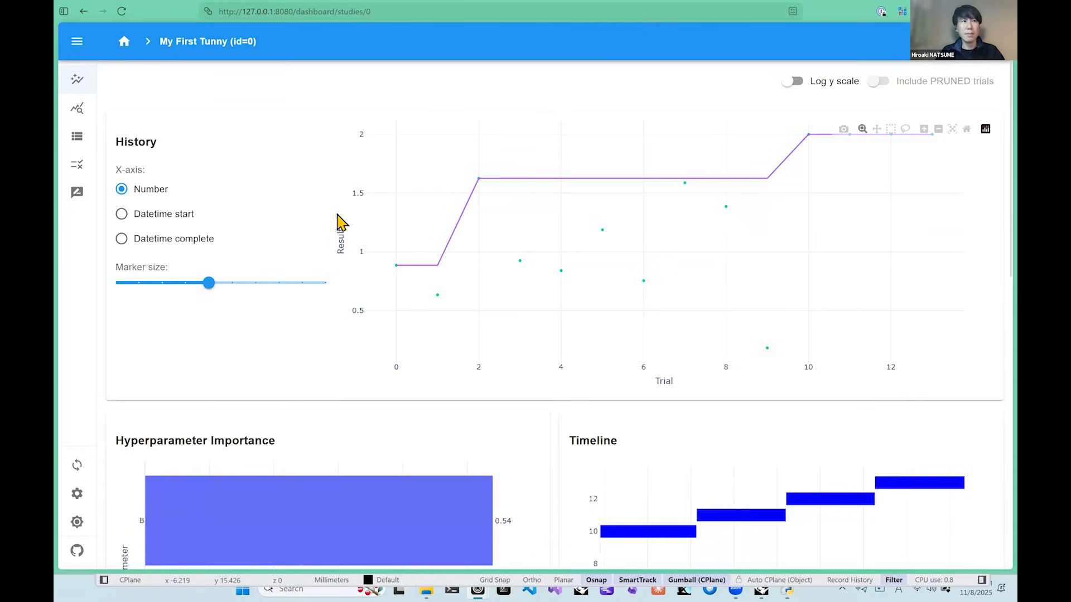
Examine the study's history, hyperparameter importance, timeline, best trial and user attributes in the dashboard.
{"action": "scroll", "coordinate": [345, 240], "scroll_direction": "down", "scroll_amount": 4}
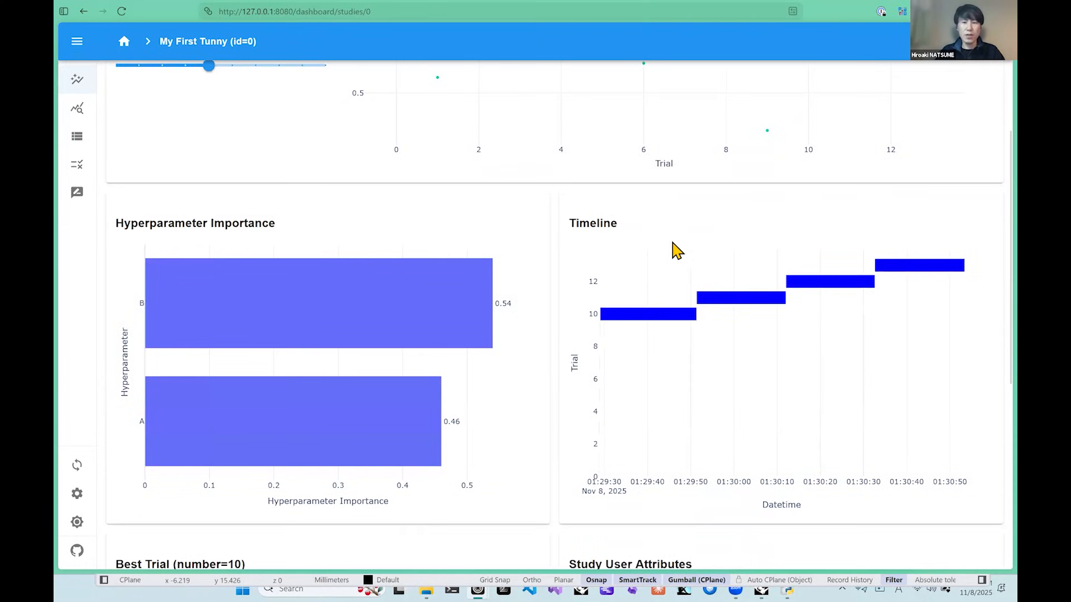
{"action": "scroll", "coordinate": [655, 275], "scroll_direction": "down", "scroll_amount": 4}
{"action": "scroll", "coordinate": [654, 276], "scroll_direction": "up", "scroll_amount": 5}
{"action": "scroll", "coordinate": [614, 236], "scroll_direction": "down", "scroll_amount": 4}
{"action": "scroll", "coordinate": [541, 293], "scroll_direction": "down", "scroll_amount": 1}
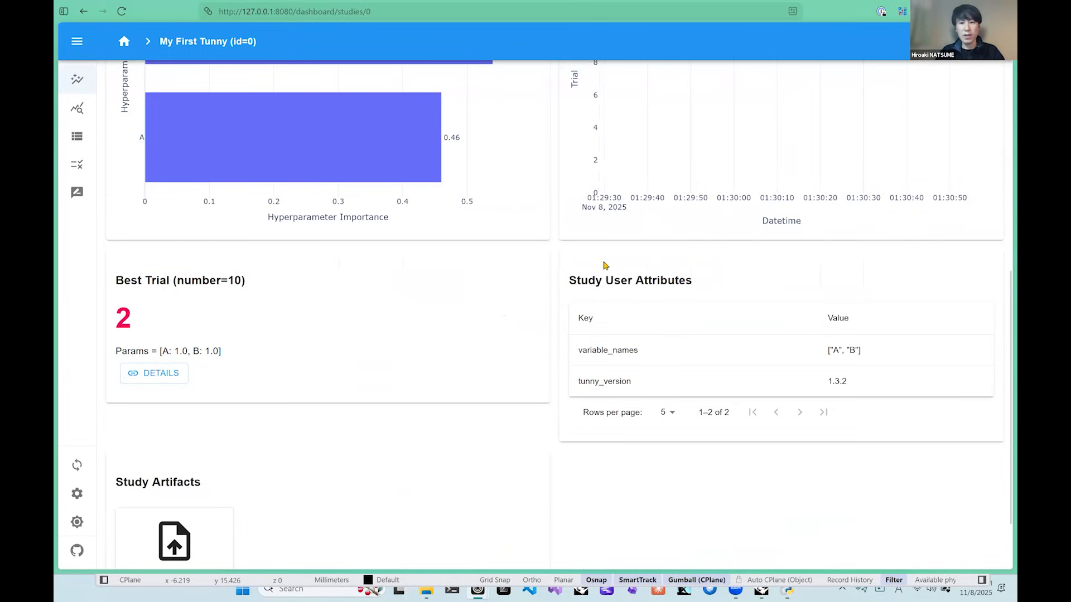
{"action": "scroll", "coordinate": [728, 273], "scroll_direction": "up", "scroll_amount": 10}
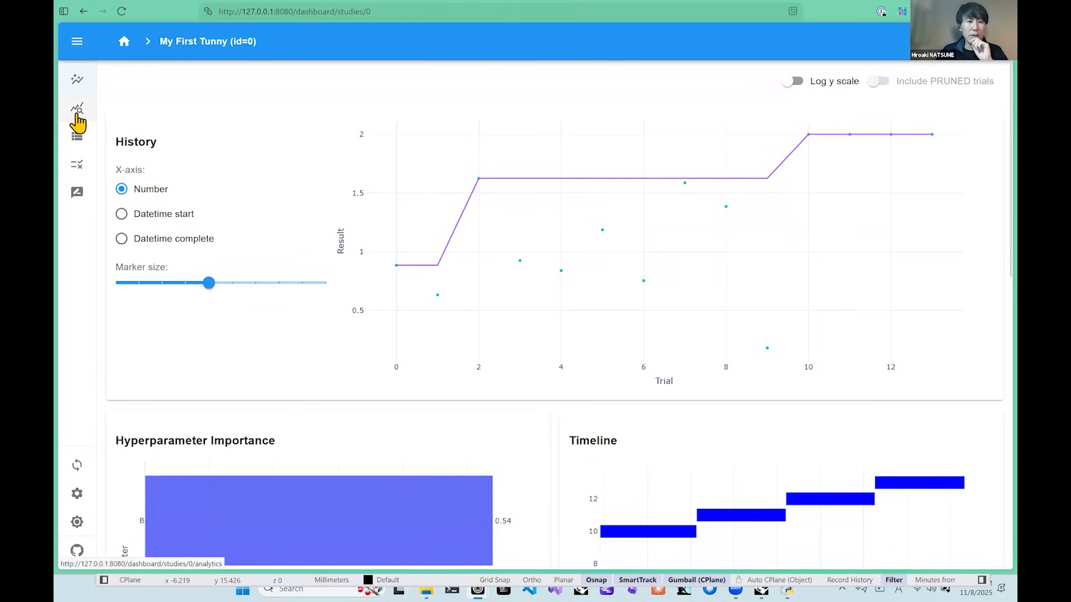
Open the study's Analytics page and examine the slice, contour, rank and empirical distribution plots.
{"action": "left_click", "coordinate": [79, 45]}
{"action": "left_click", "coordinate": [124, 115]}
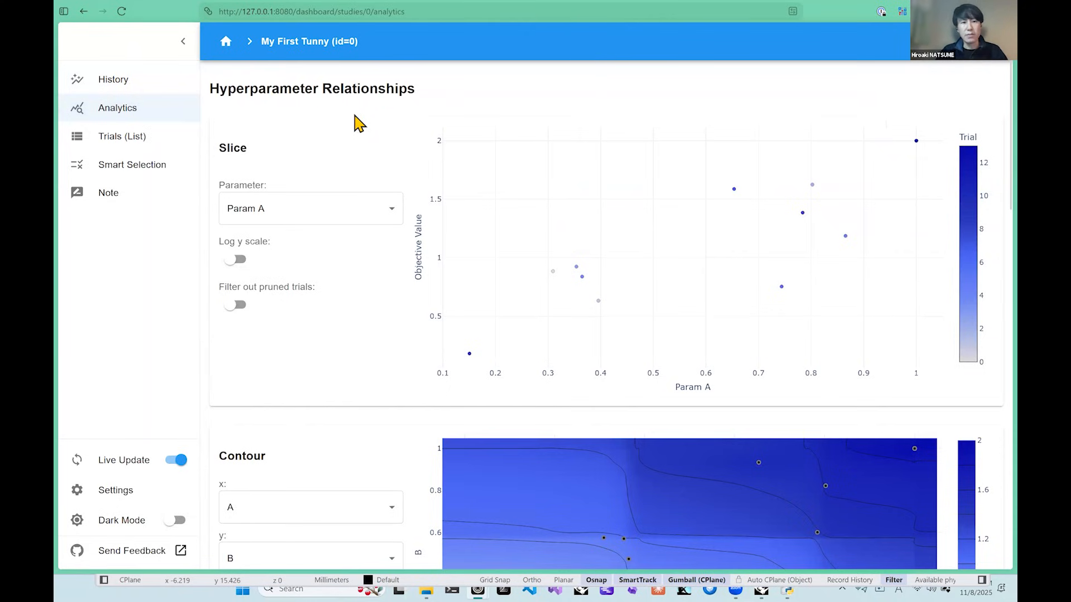
{"action": "scroll", "coordinate": [299, 167], "scroll_direction": "down", "scroll_amount": 5}
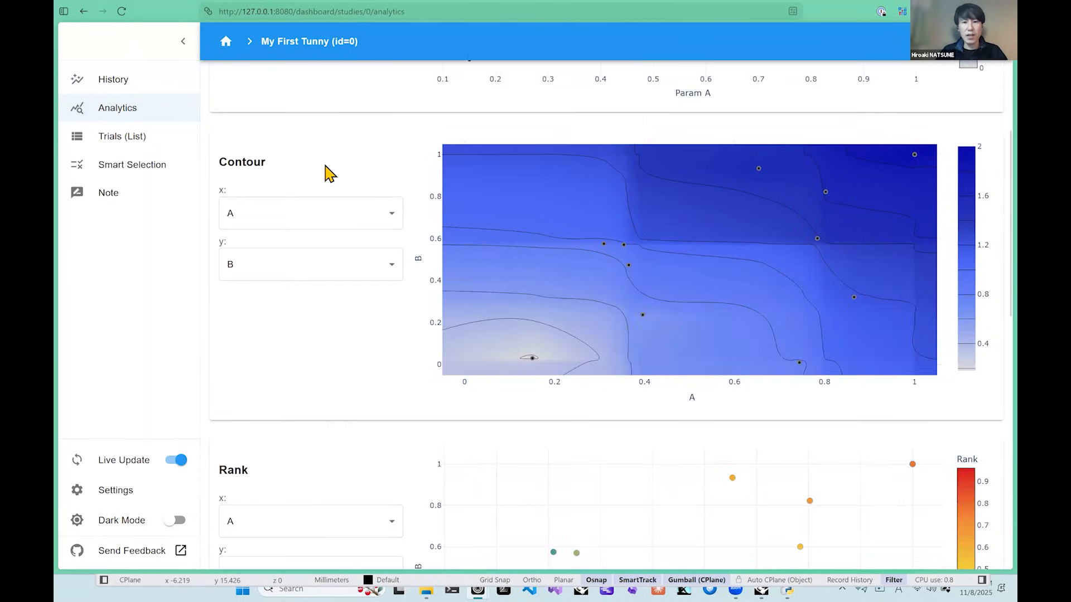
{"action": "scroll", "coordinate": [379, 206], "scroll_direction": "down", "scroll_amount": 10}
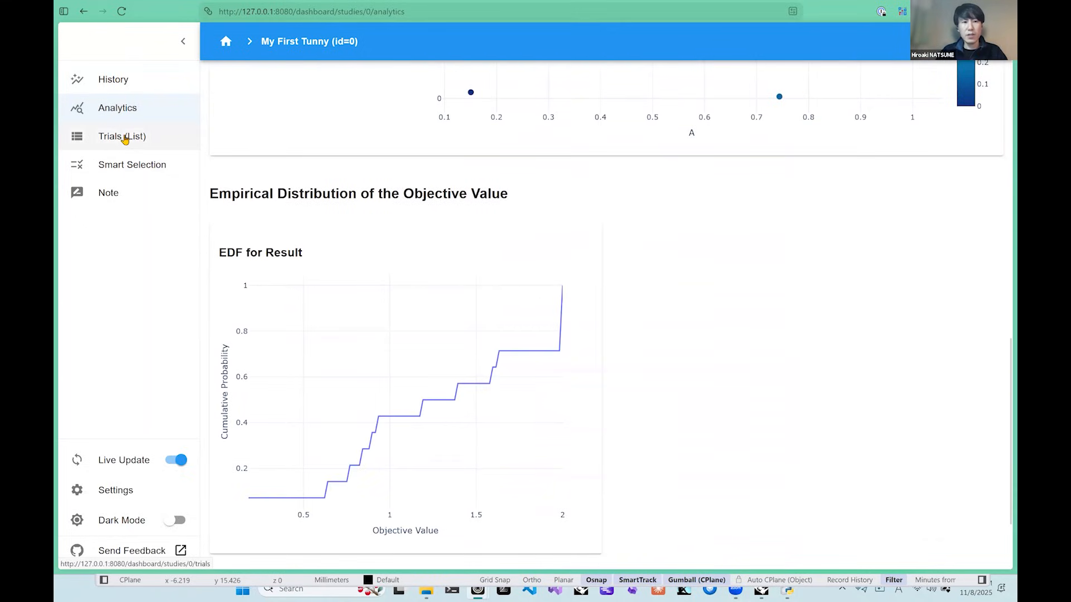
Open the study's trial list and look through the details of individual trials between Trial 0 and Trial 8.
{"action": "left_click", "coordinate": [166, 144]}
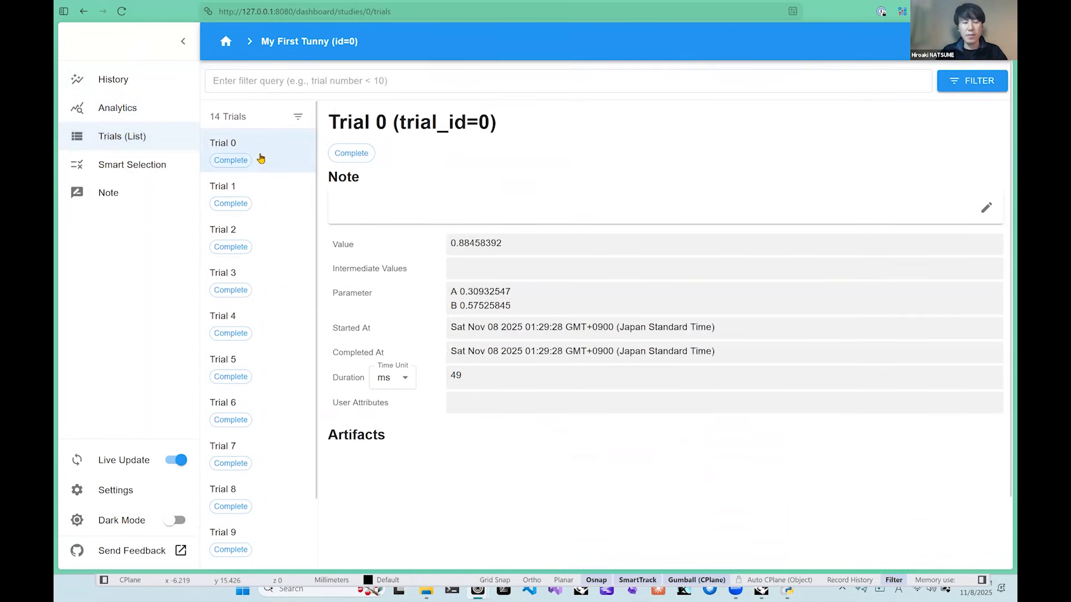
{"action": "left_click", "coordinate": [272, 195]}
{"action": "left_click", "coordinate": [277, 248]}
{"action": "left_click", "coordinate": [280, 291]}
{"action": "left_click", "coordinate": [279, 378]}
{"action": "left_click", "coordinate": [277, 415]}
{"action": "left_click", "coordinate": [272, 454]}
{"action": "left_click", "coordinate": [270, 505]}
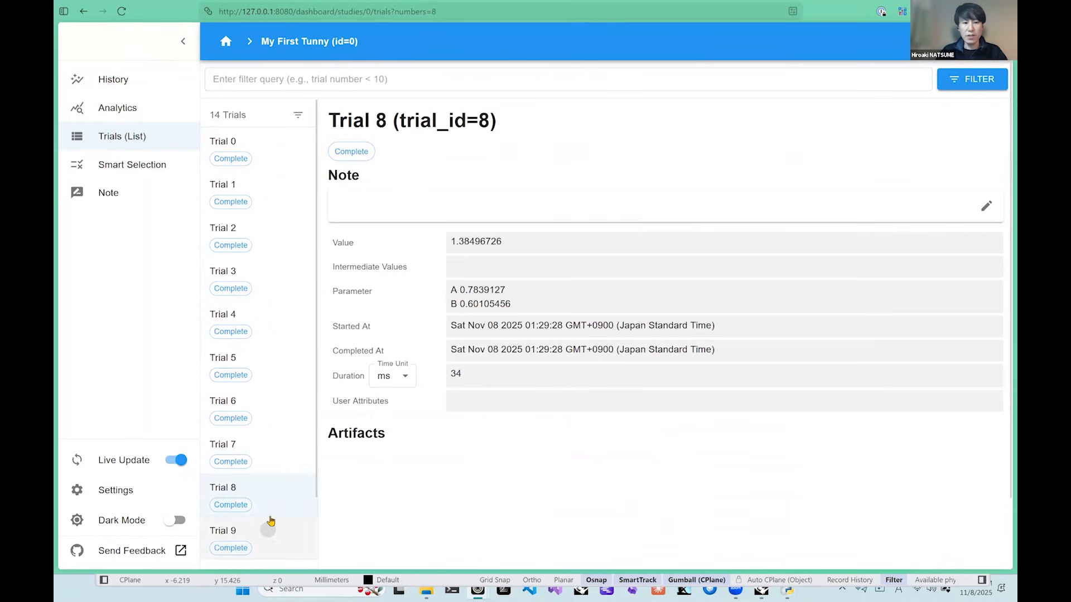
{"action": "left_click", "coordinate": [269, 455]}
{"action": "left_click", "coordinate": [266, 407]}
{"action": "left_click", "coordinate": [270, 279]}
{"action": "left_click", "coordinate": [262, 237]}
{"action": "left_click", "coordinate": [248, 173]}
{"action": "left_click", "coordinate": [251, 141]}
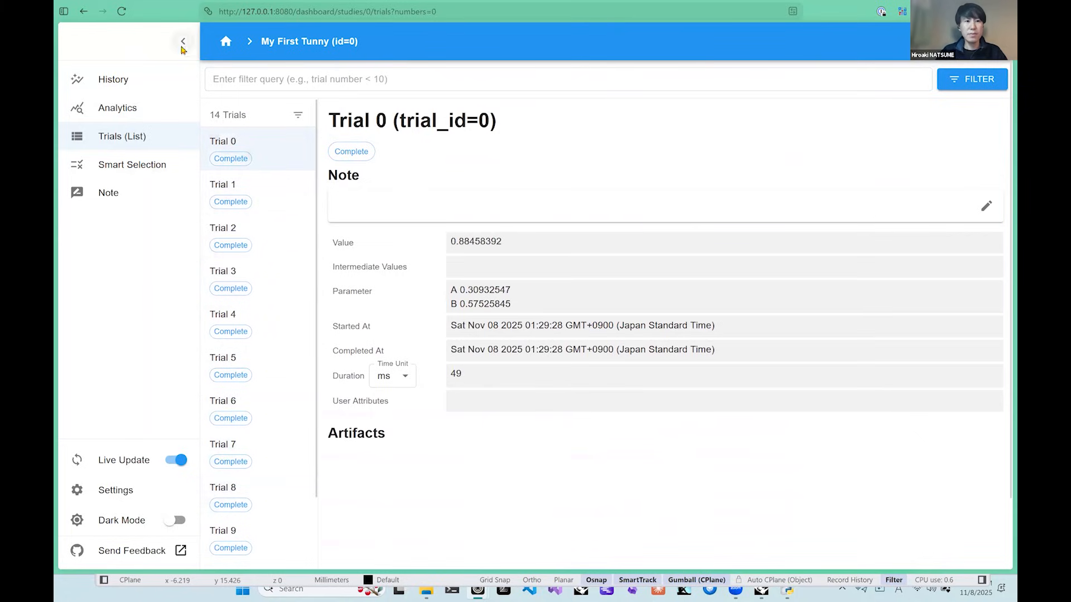
Collapse the dashboard's navigation labels, return to the study's History page and examine the hyperparameter importance of A and B.
{"action": "left_click", "coordinate": [183, 42]}
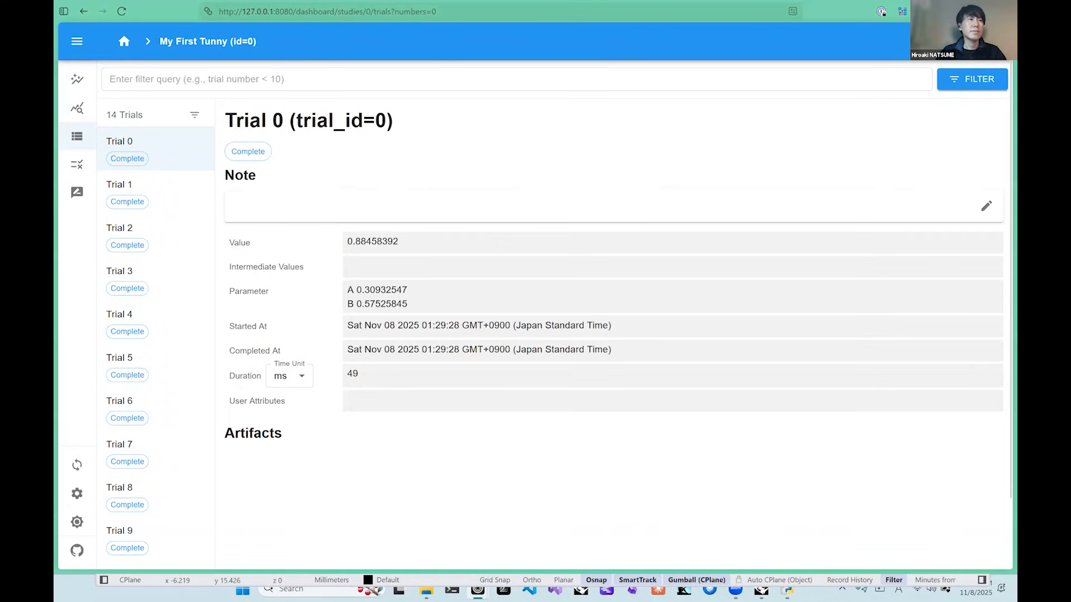
{"action": "left_click", "coordinate": [77, 81]}
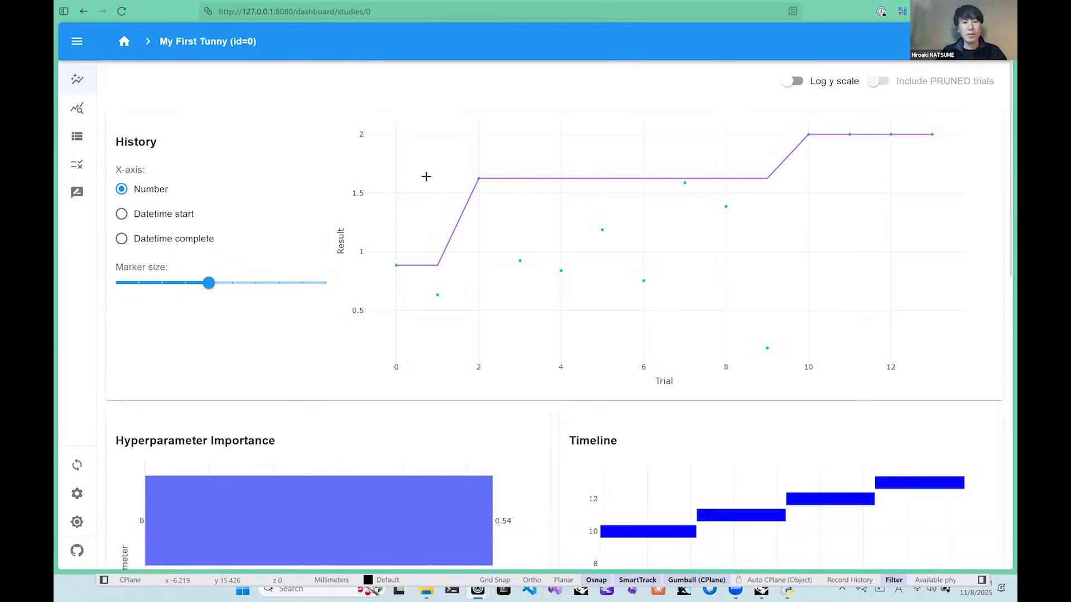
{"action": "scroll", "coordinate": [426, 176], "scroll_direction": "down", "scroll_amount": 5}
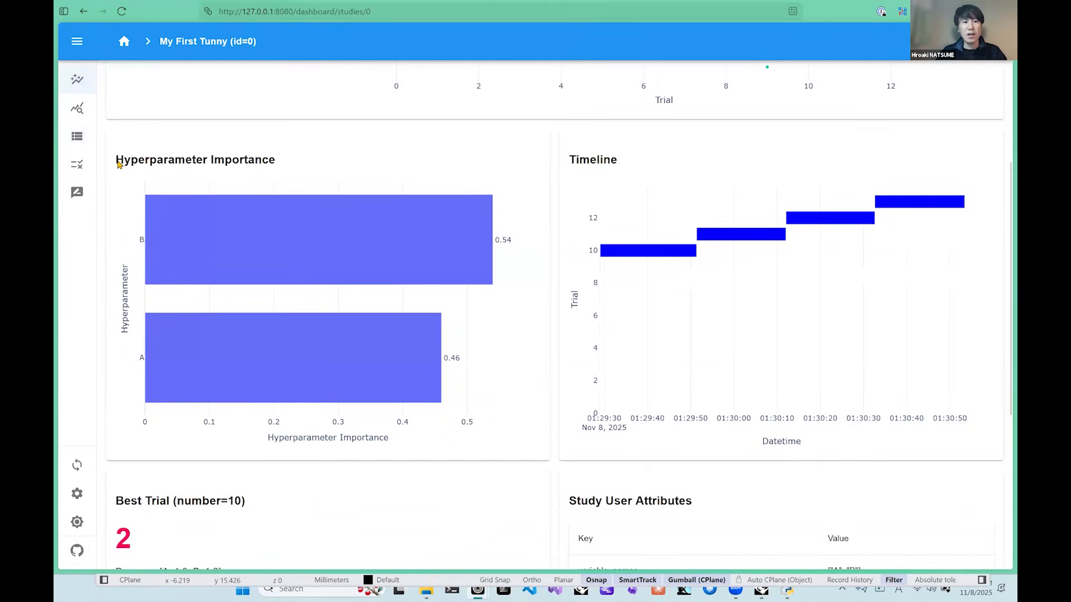
{"action": "left_click_drag", "start_coordinate": [116, 161], "coordinate": [280, 167]}
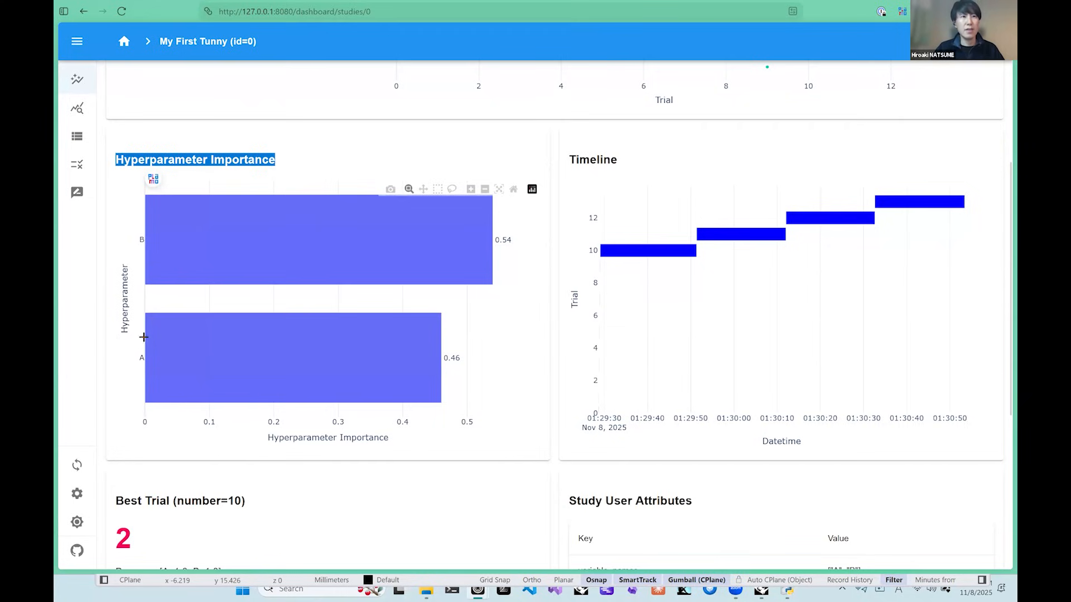
{"action": "mouse_move", "coordinate": [157, 246]}
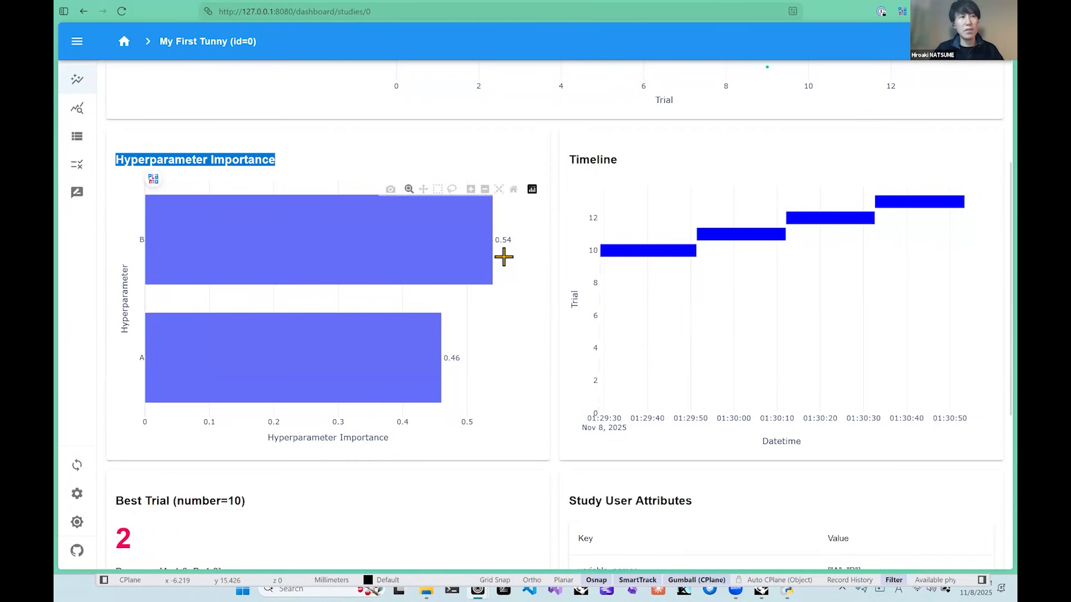
{"action": "mouse_move", "coordinate": [494, 253]}
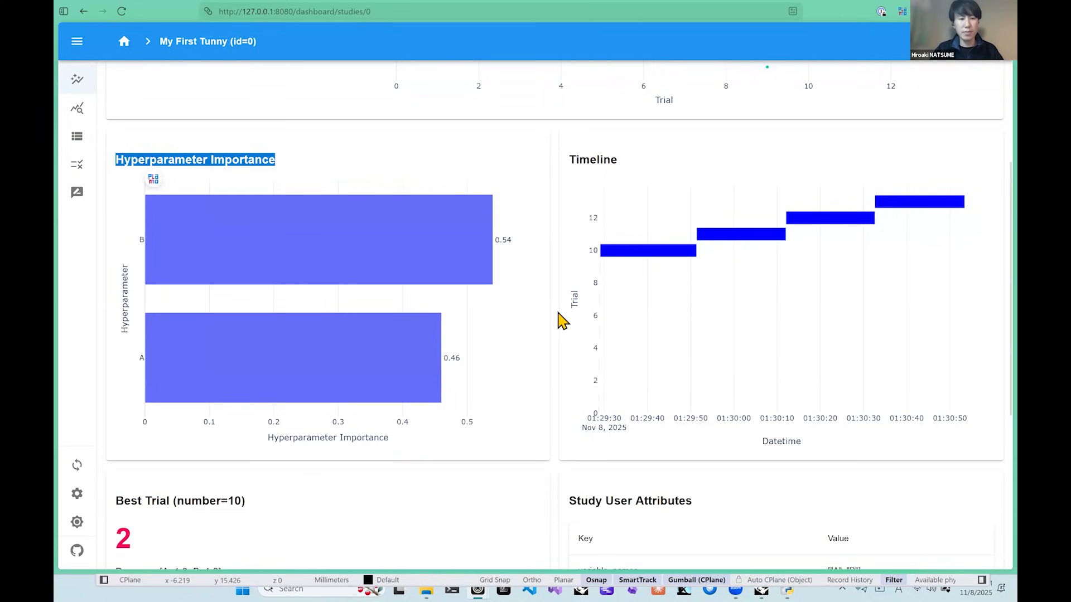
{"action": "left_click", "coordinate": [285, 162]}
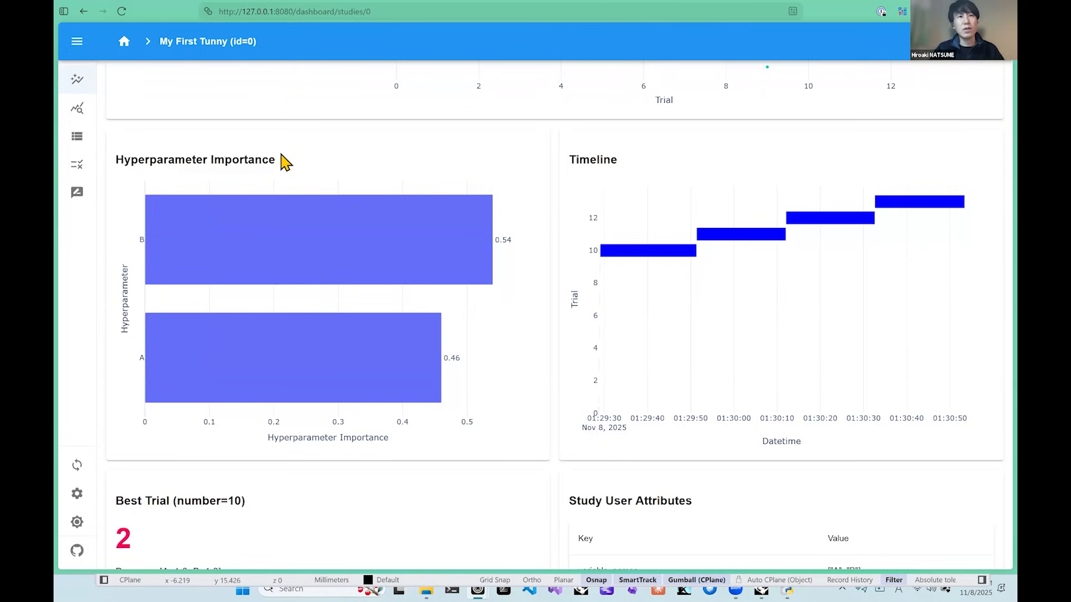
{"action": "left_click_drag", "start_coordinate": [278, 159], "coordinate": [134, 160]}
{"action": "left_click", "coordinate": [291, 159]}
{"action": "scroll", "coordinate": [291, 166], "scroll_direction": "down", "scroll_amount": 3}
{"action": "scroll", "coordinate": [291, 166], "scroll_direction": "up", "scroll_amount": 8}
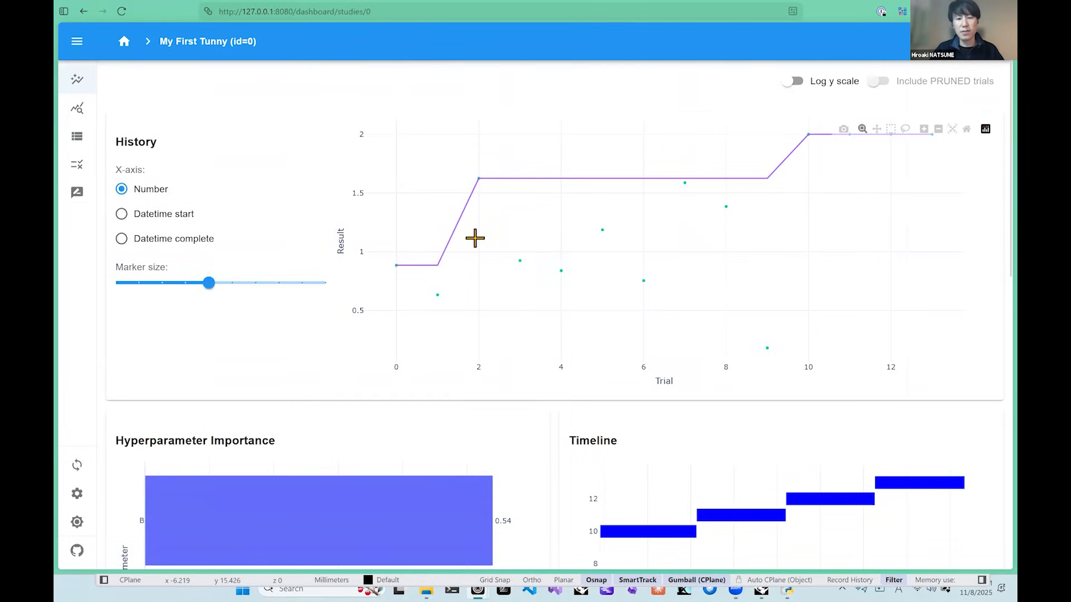
{"action": "scroll", "coordinate": [335, 286], "scroll_direction": "down", "scroll_amount": 4}
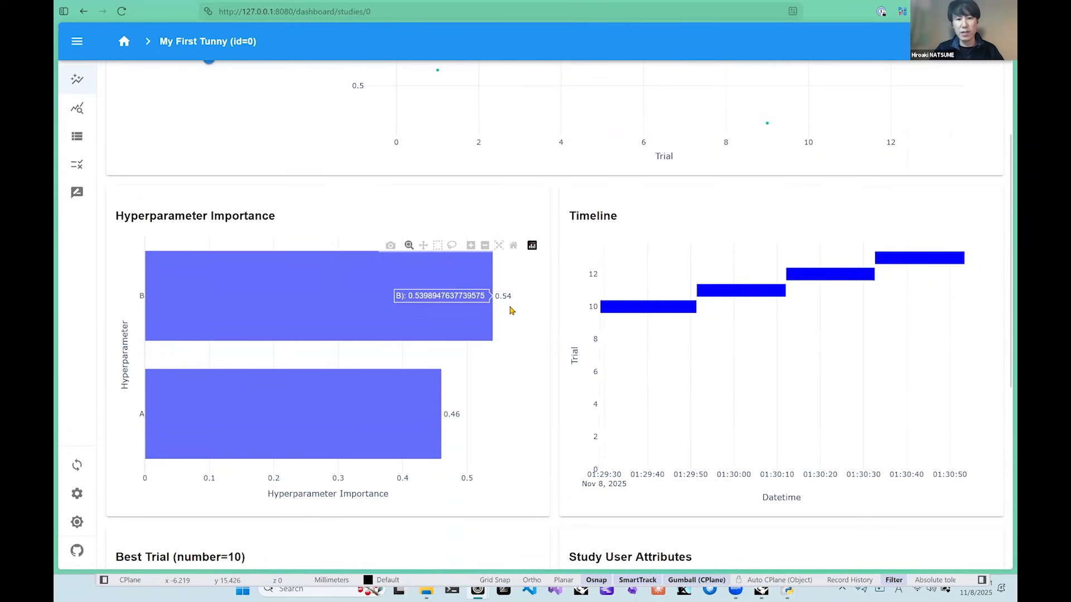
{"action": "scroll", "coordinate": [549, 318], "scroll_direction": "down", "scroll_amount": 1}
{"action": "scroll", "coordinate": [549, 318], "scroll_direction": "up", "scroll_amount": 1}
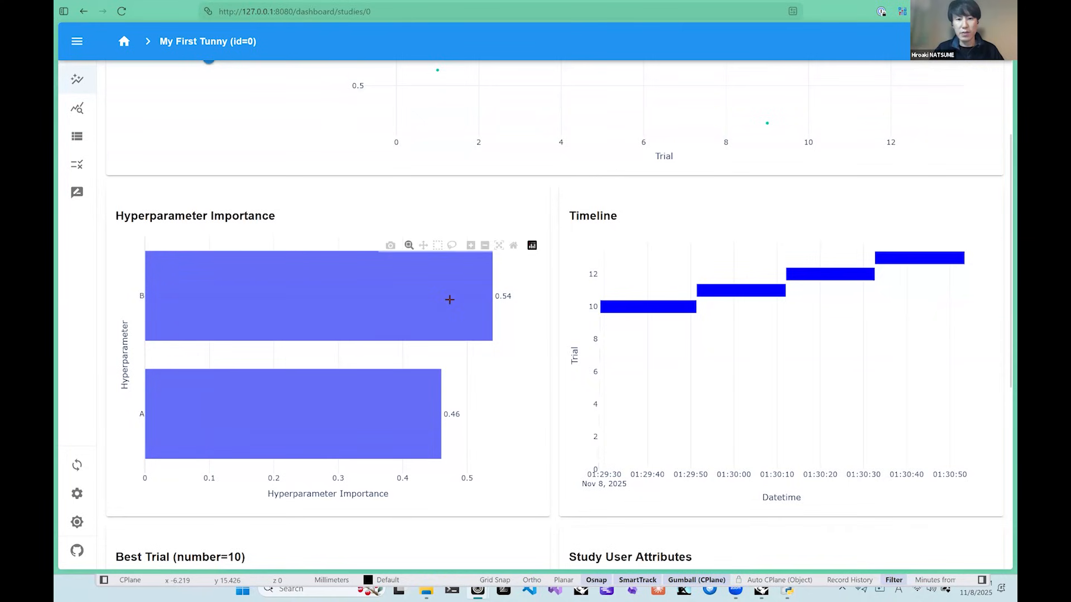
{"action": "mouse_move", "coordinate": [453, 300]}
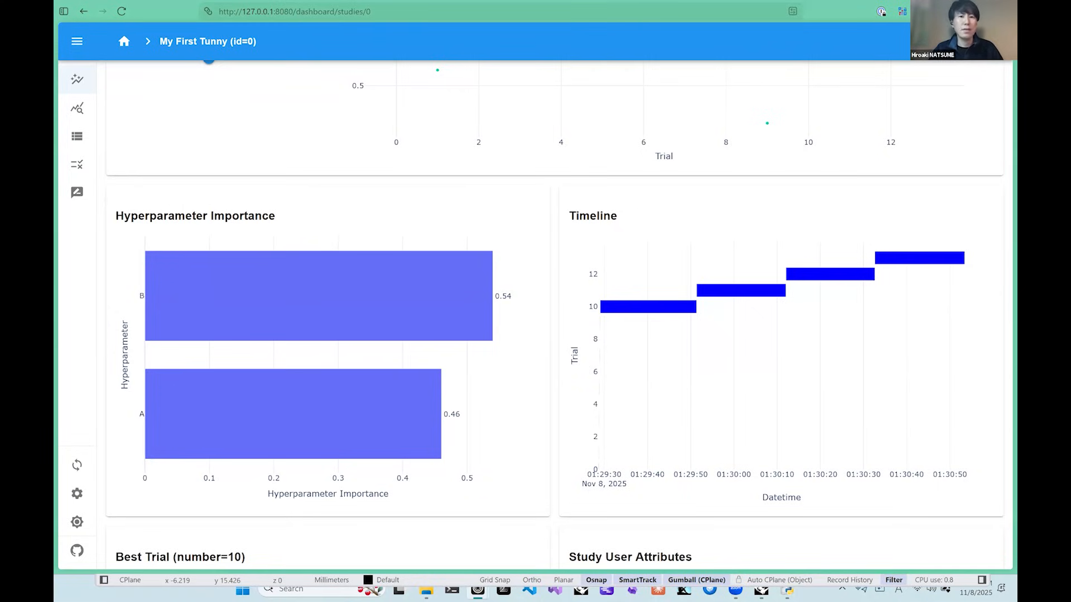
Switch to the Tunny Workshop slides to read about convergence differences by algorithm, and return to the Tunny window.
{"action": "mouse_move", "coordinate": [56, 145]}
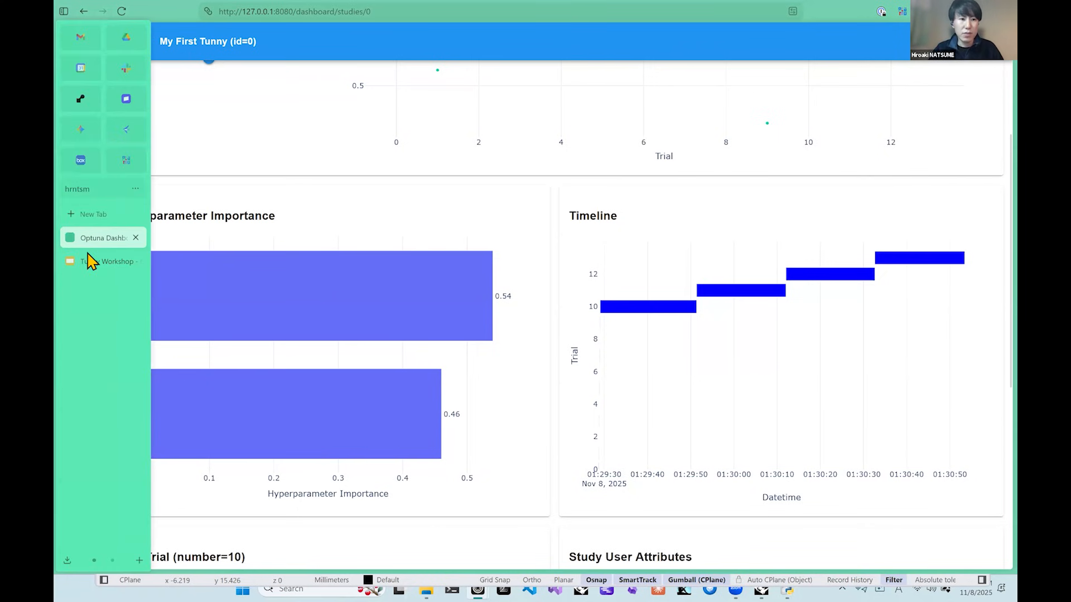
{"action": "left_click", "coordinate": [89, 263]}
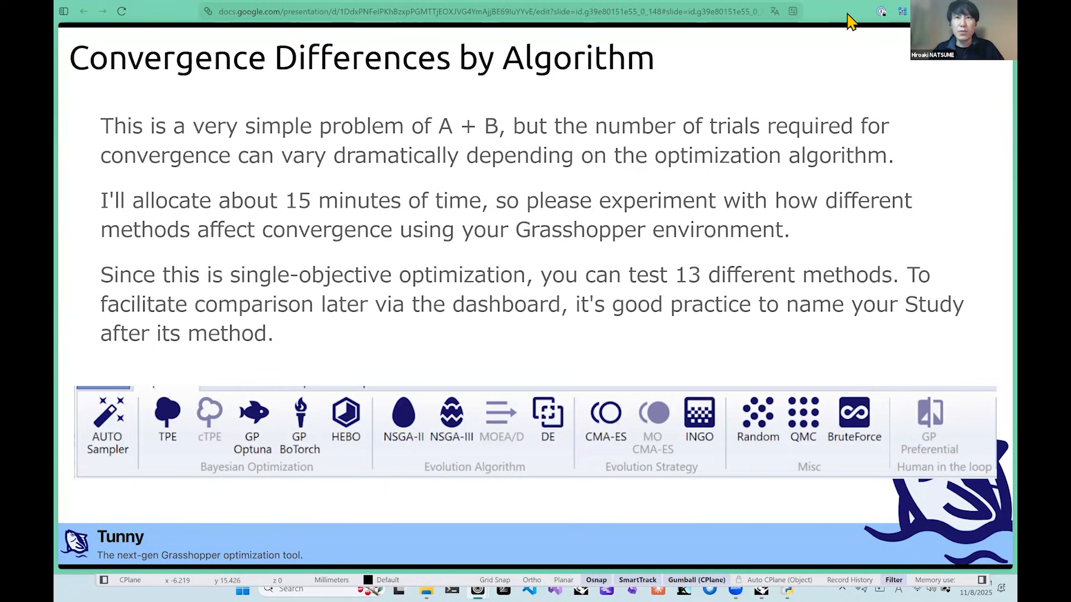
{"action": "left_click", "coordinate": [949, 11]}
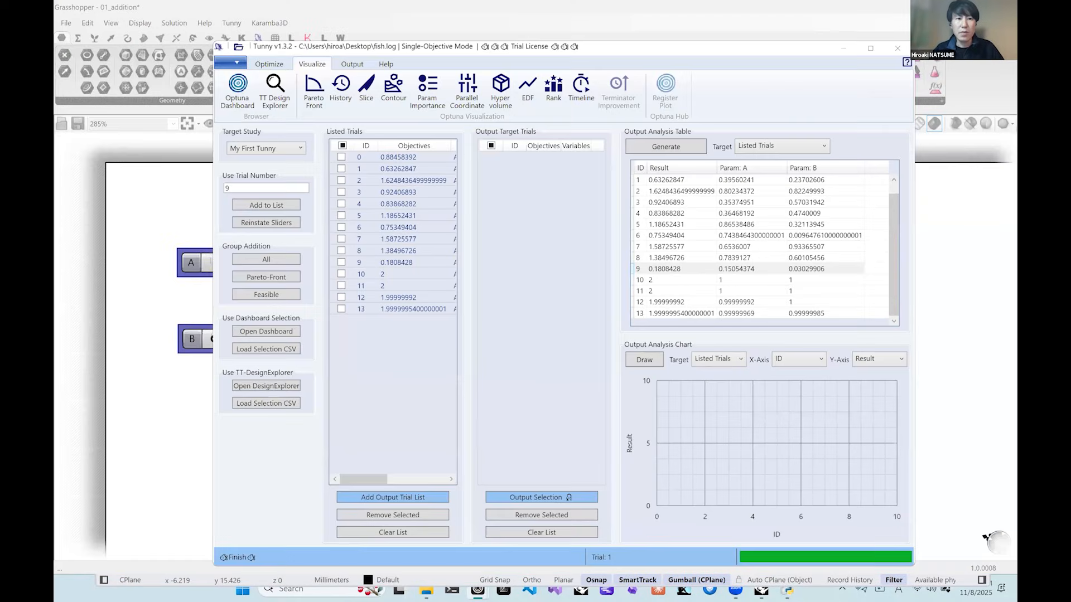
Choose the NSGA-II sampler for optimization and set its number of generations to 10.
{"action": "left_click", "coordinate": [266, 65]}
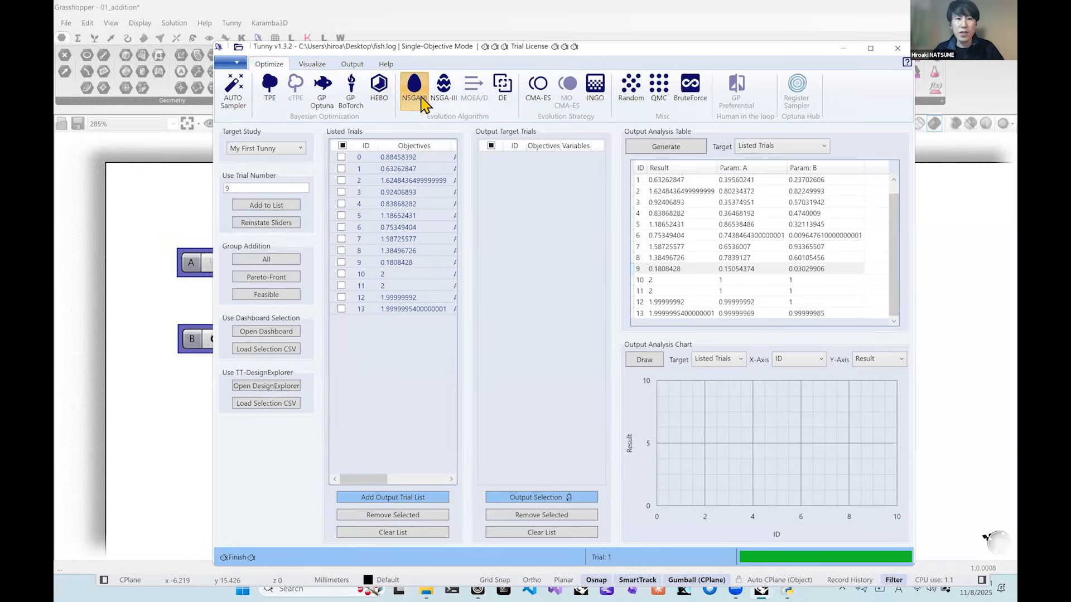
{"action": "left_click", "coordinate": [413, 89]}
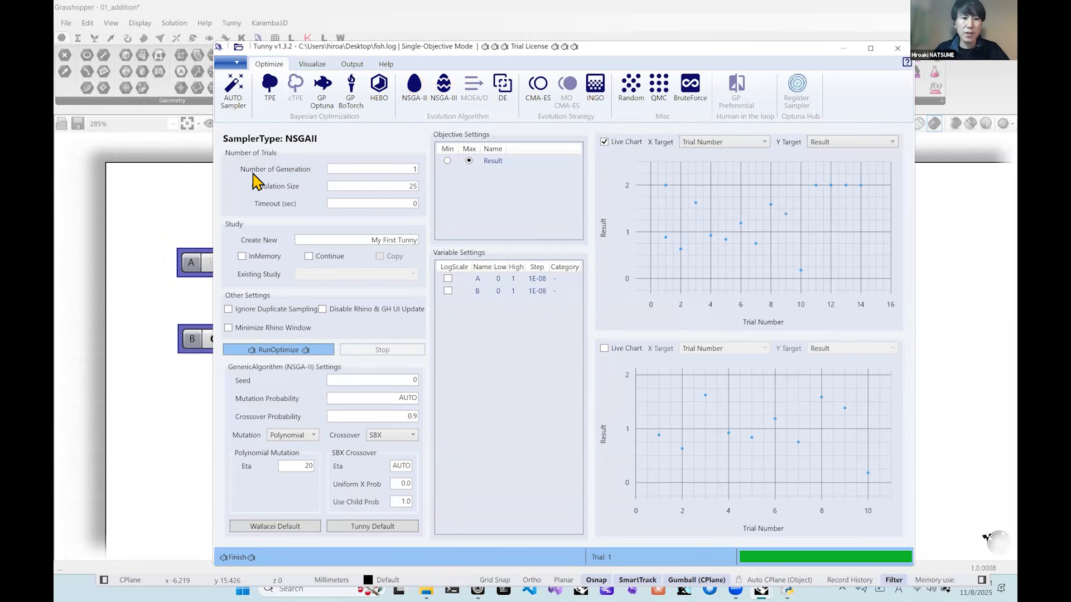
{"action": "left_click", "coordinate": [413, 169]}
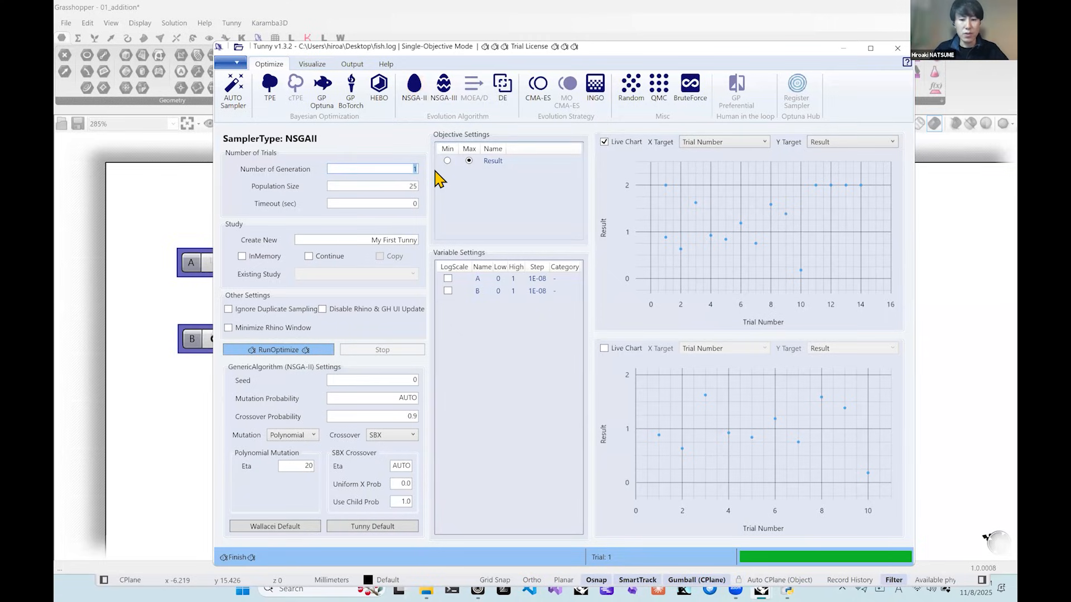
{"action": "type", "text": "0"}
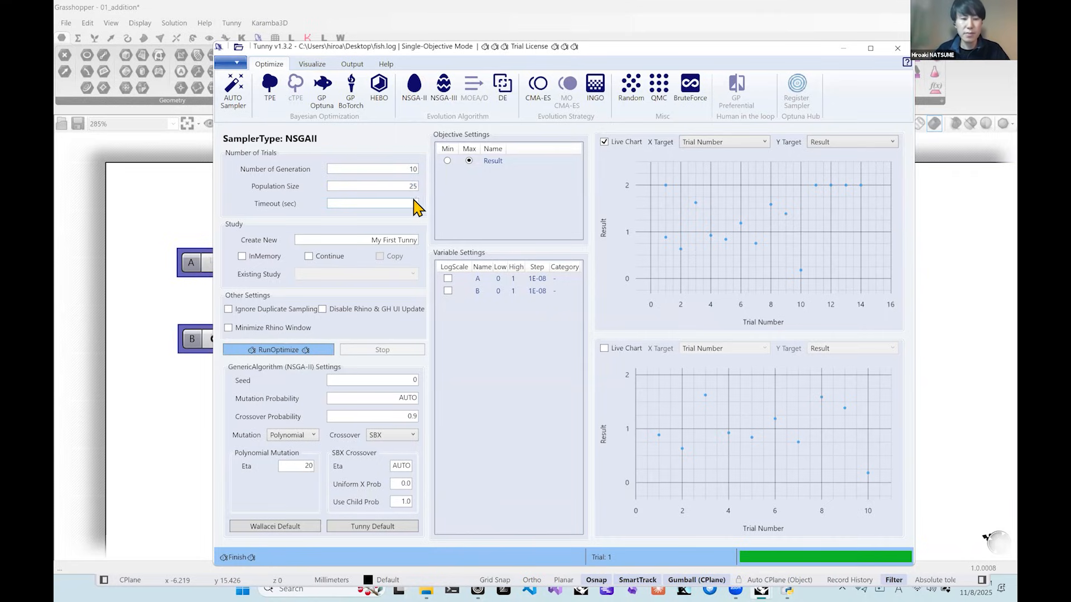
Name the new study My First GA.
{"action": "left_click", "coordinate": [304, 237]}
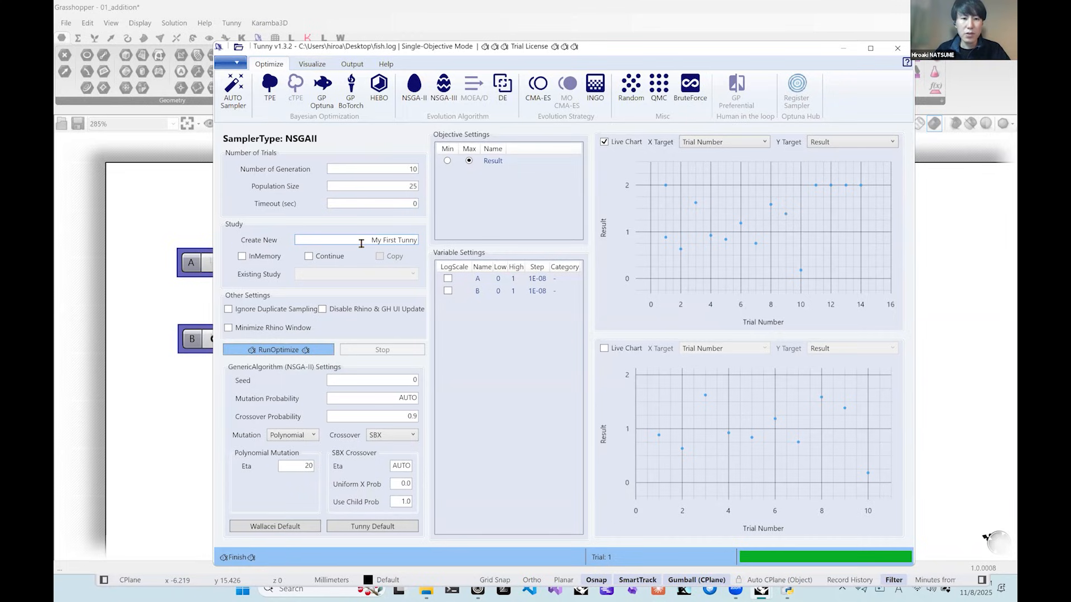
{"action": "left_click_drag", "start_coordinate": [398, 240], "coordinate": [441, 249]}
{"action": "key", "text": "ctrl+a"}
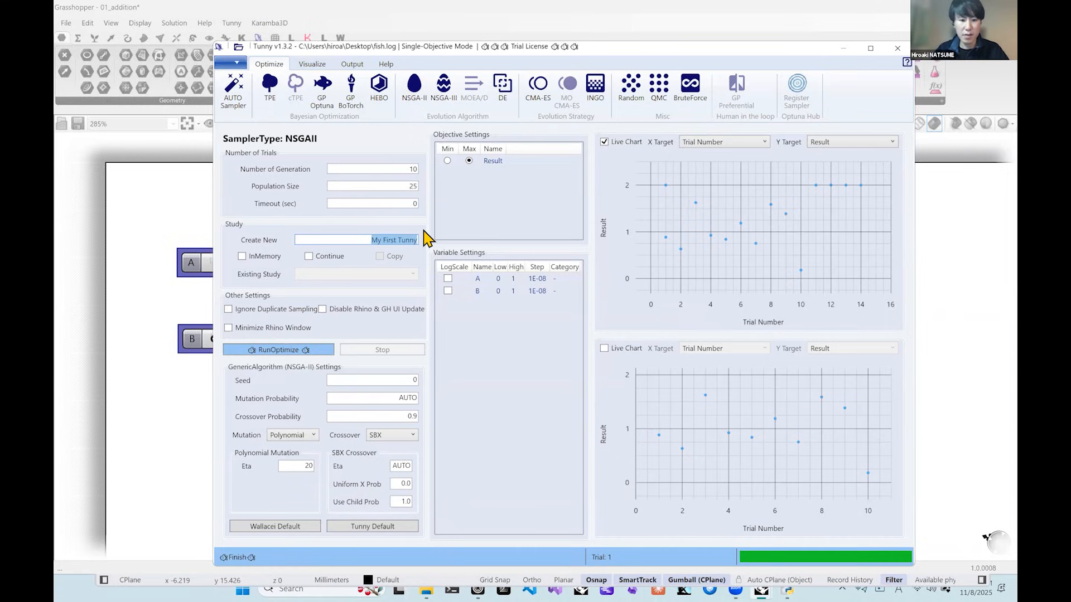
{"action": "left_click_drag", "start_coordinate": [402, 237], "coordinate": [428, 239]}
{"action": "left_click", "coordinate": [414, 239]}
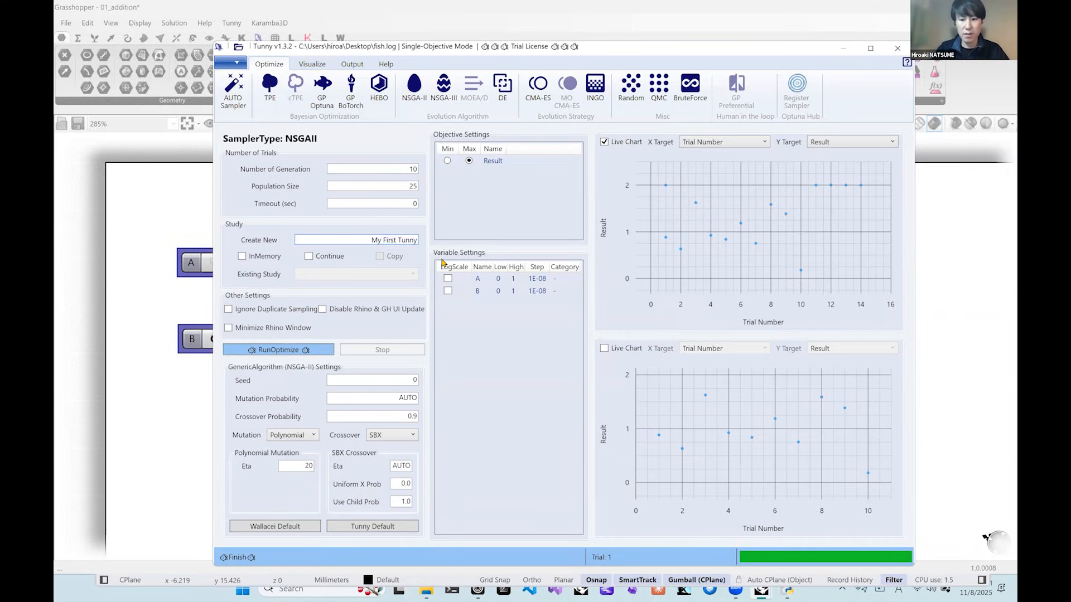
{"action": "key", "text": "BackSpace"}
{"action": "key", "text": "BackSpace"}
{"action": "key", "text": "BackSpace"}
{"action": "key", "text": "BackSpace"}
{"action": "key", "text": "BackSpace"}
{"action": "type", "text": "GA"}
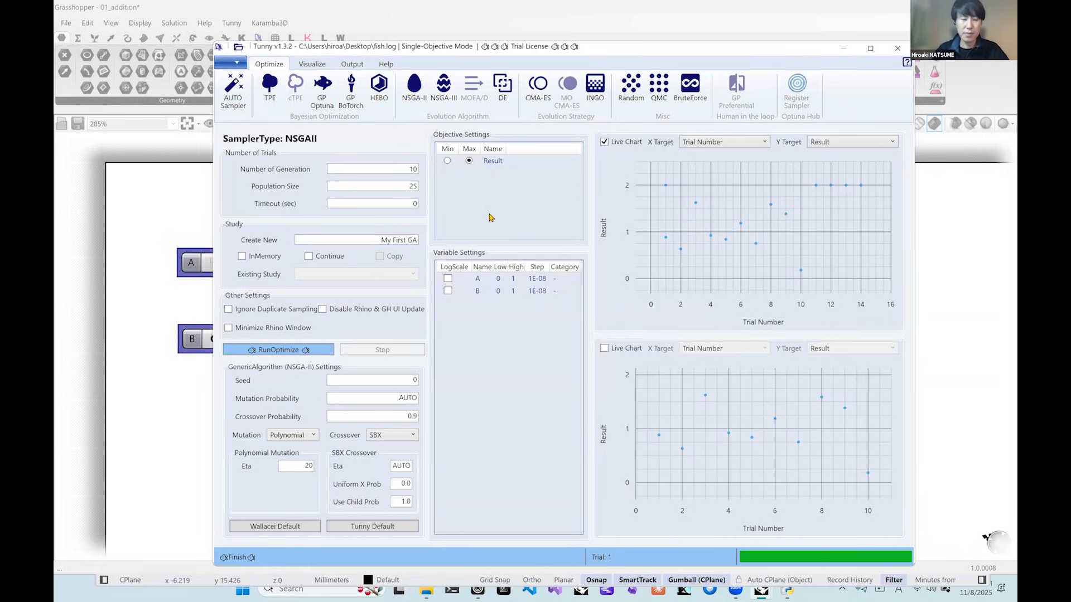
Run the NSGA-II optimization, and reinstate the best trial to the sliders once it completes.
{"action": "left_click", "coordinate": [281, 350]}
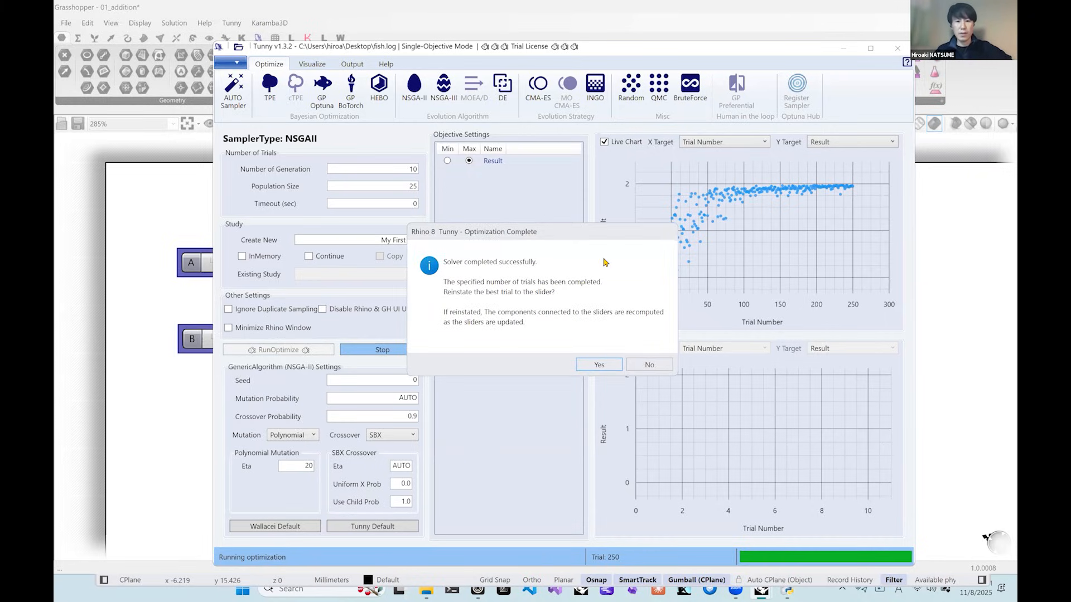
{"action": "left_click", "coordinate": [595, 366]}
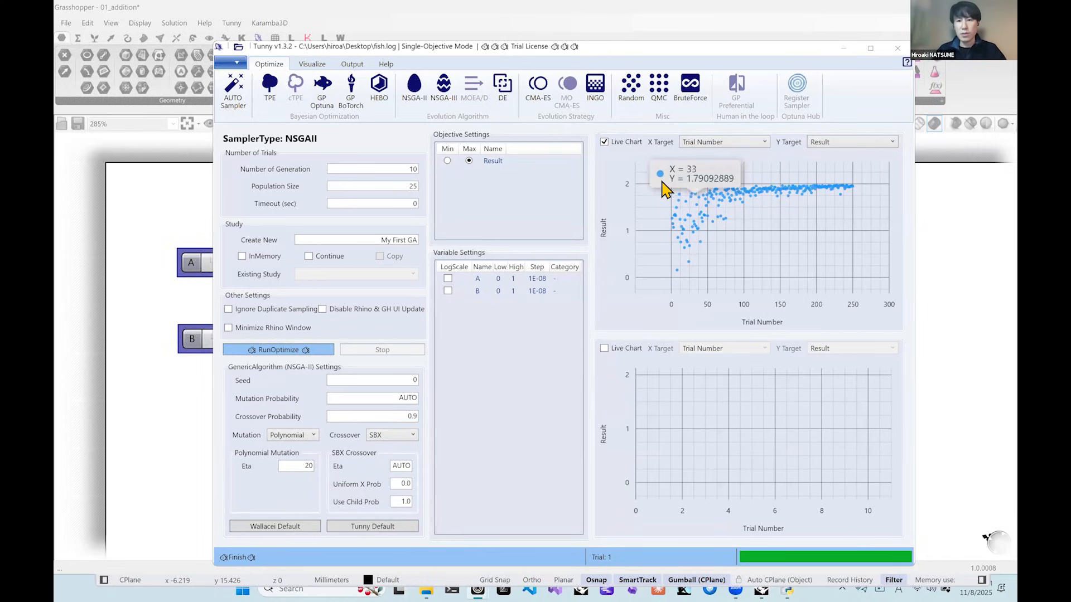
{"action": "mouse_move", "coordinate": [854, 180]}
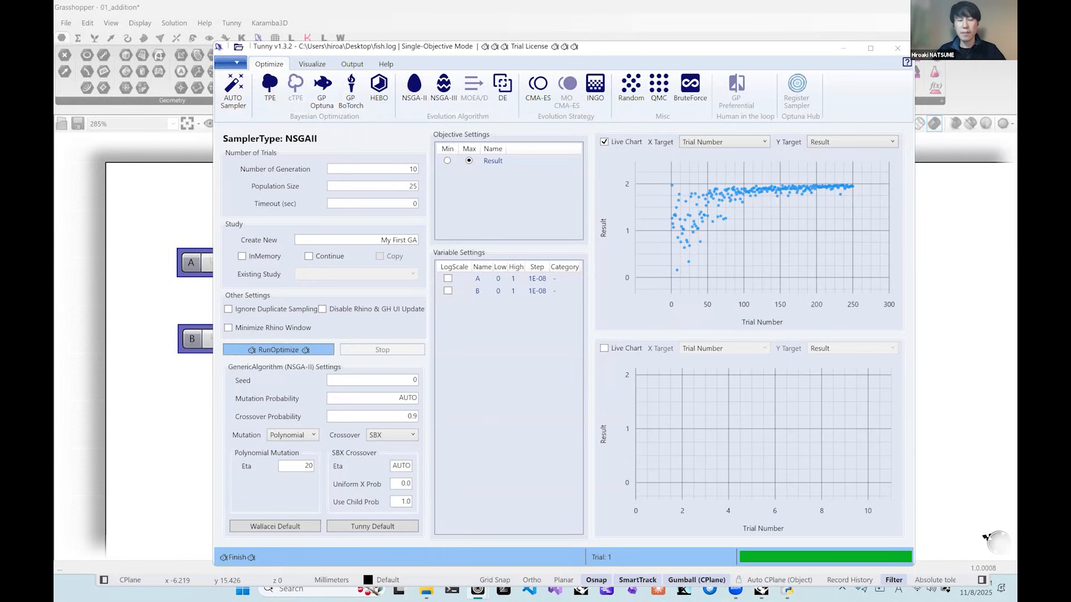
Switch back to the Tunny Workshop slide on convergence differences by algorithm in the browser.
{"action": "key", "text": "alt+Tab"}
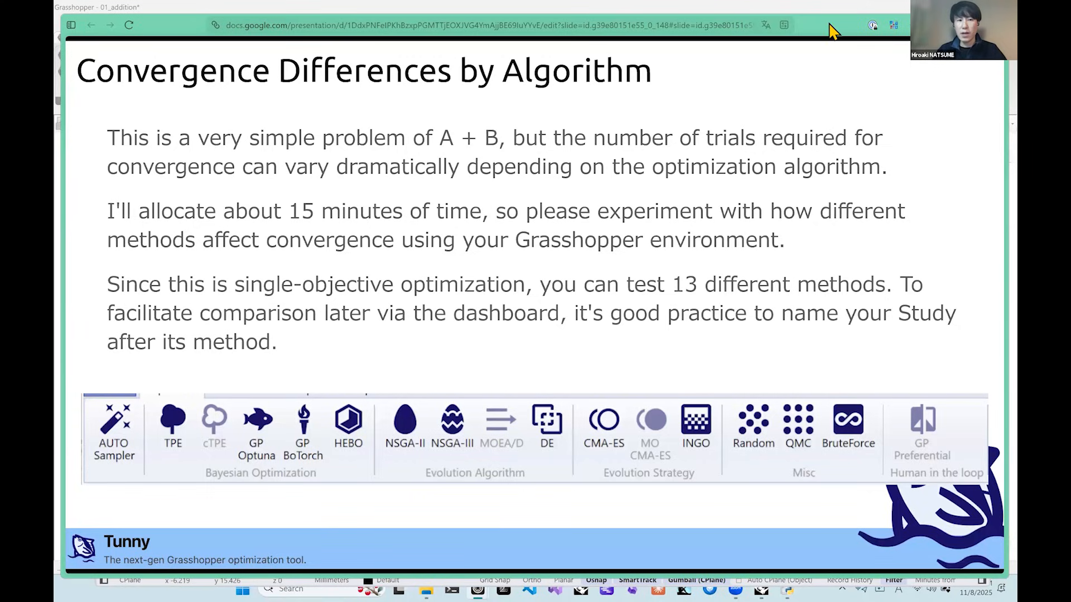
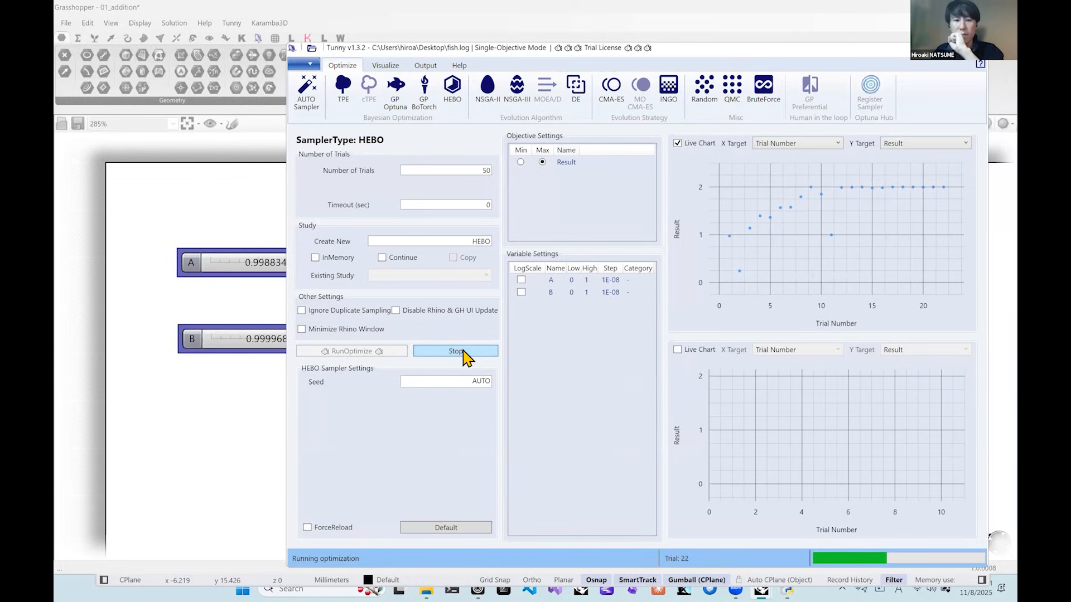
Stop the running HEBO optimization and reinstate the best trial to the sliders.
{"action": "left_click", "coordinate": [494, 347]}
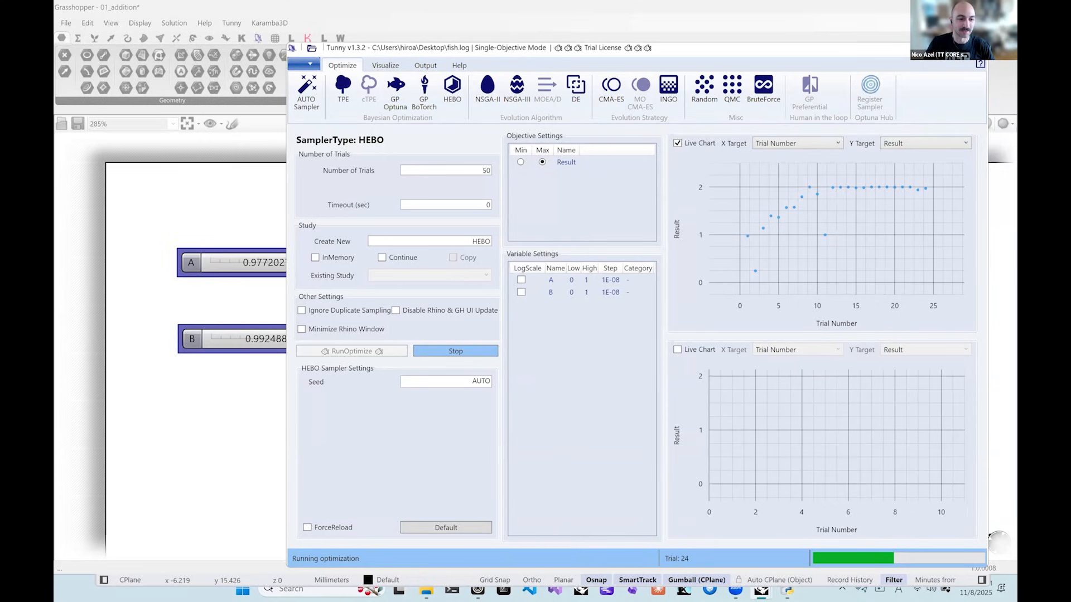
{"action": "left_click", "coordinate": [599, 365]}
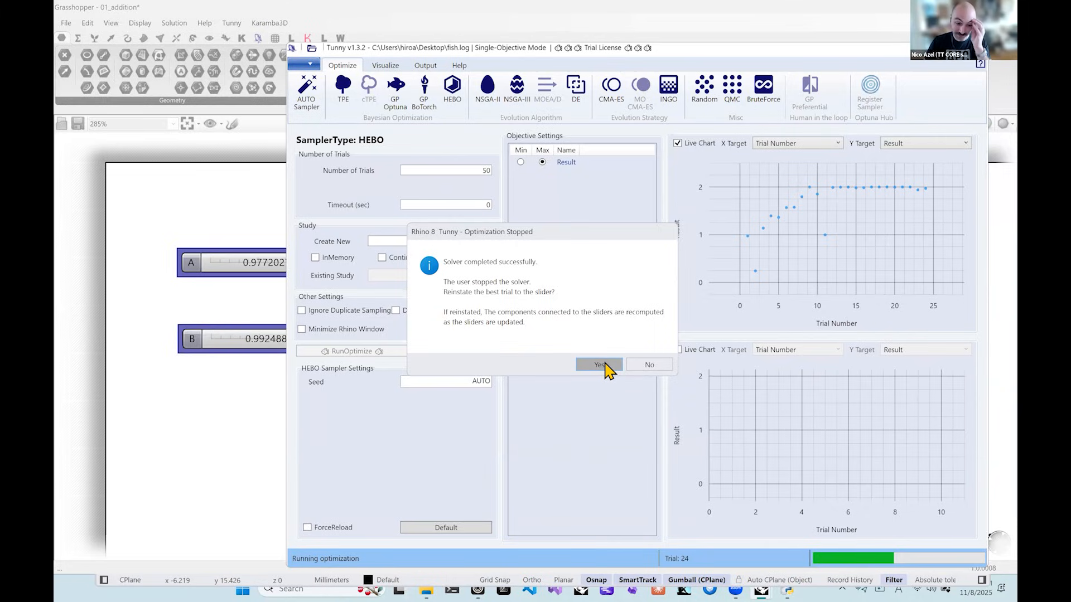
{"action": "left_click", "coordinate": [608, 369]}
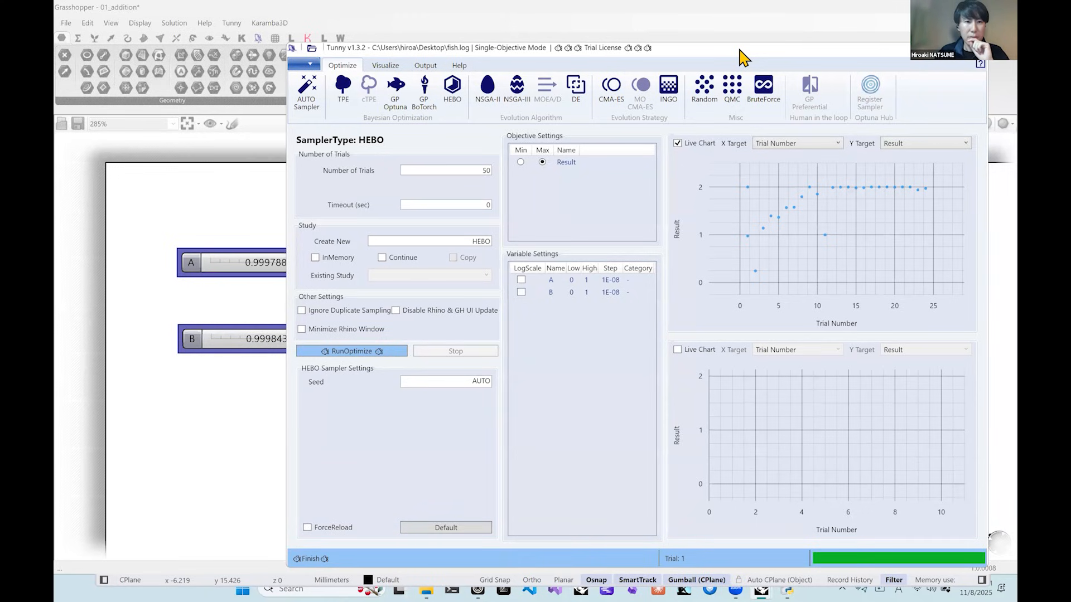
Look at the Install Python Libraries option in the Tunny window, and close that window.
{"action": "left_click_drag", "start_coordinate": [739, 49], "coordinate": [624, 60]}
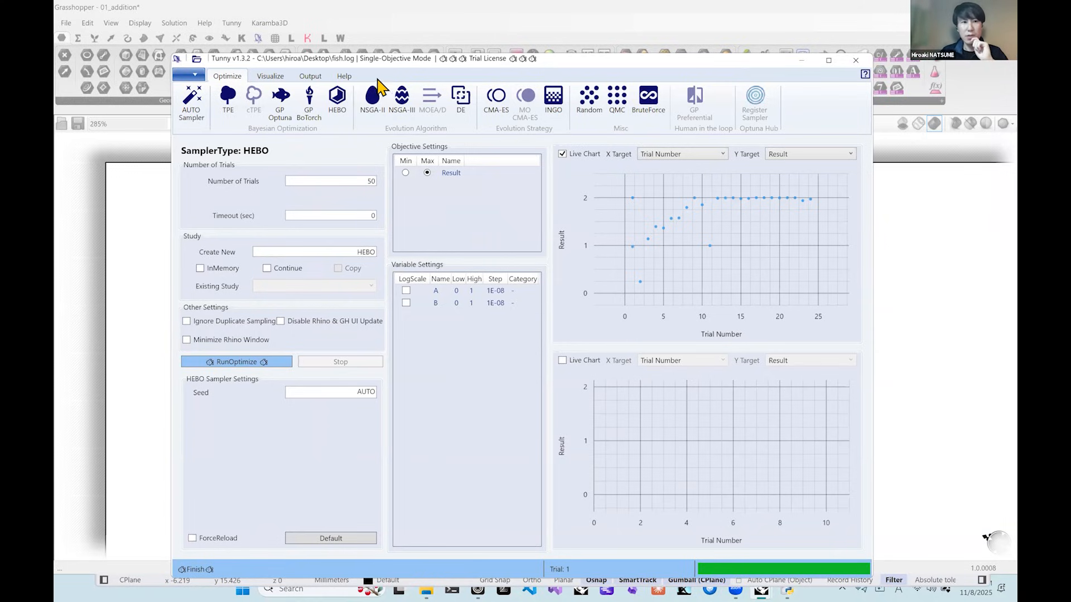
{"action": "left_click", "coordinate": [192, 74]}
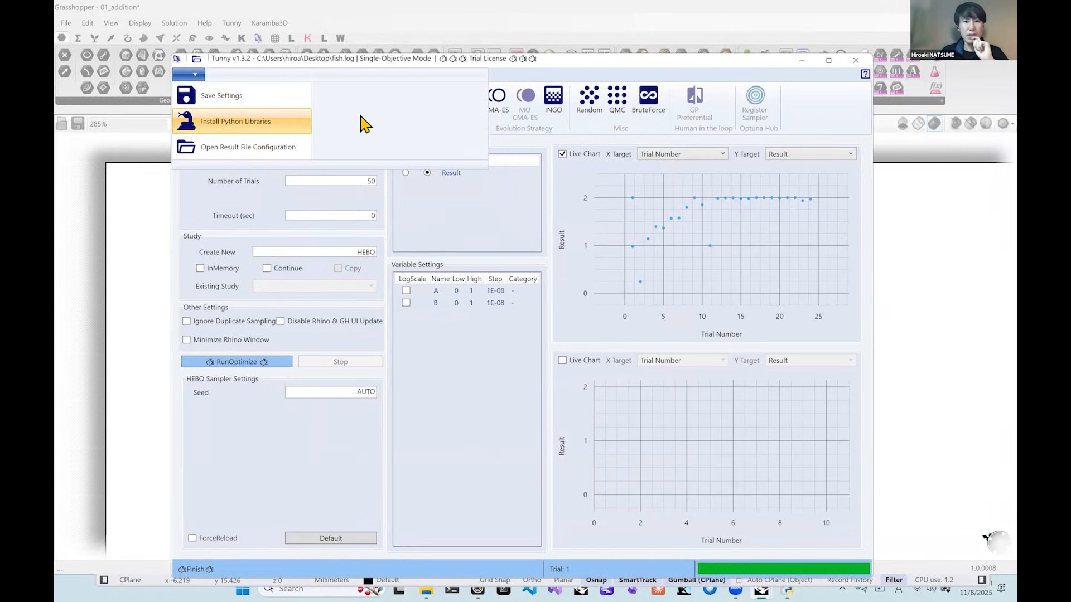
{"action": "left_click", "coordinate": [571, 81]}
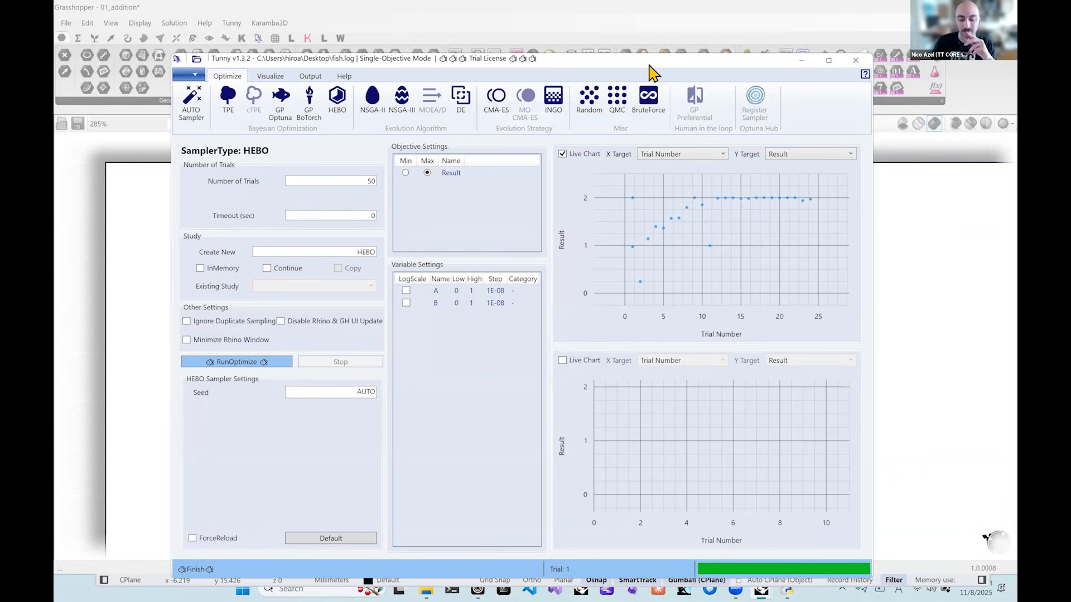
{"action": "left_click_drag", "start_coordinate": [653, 72], "coordinate": [667, 66]}
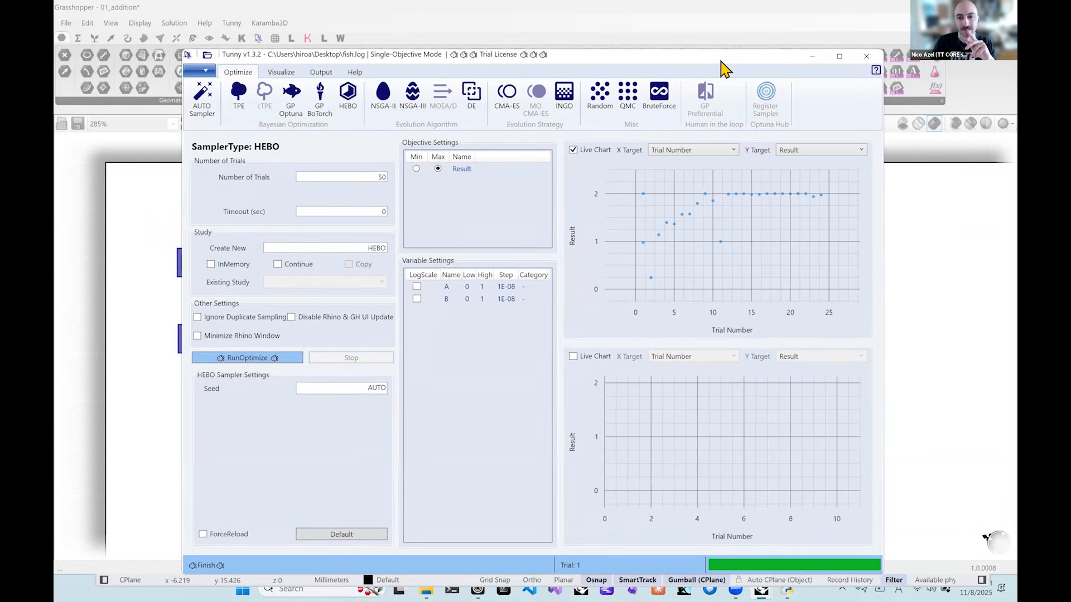
{"action": "left_click", "coordinate": [866, 57]}
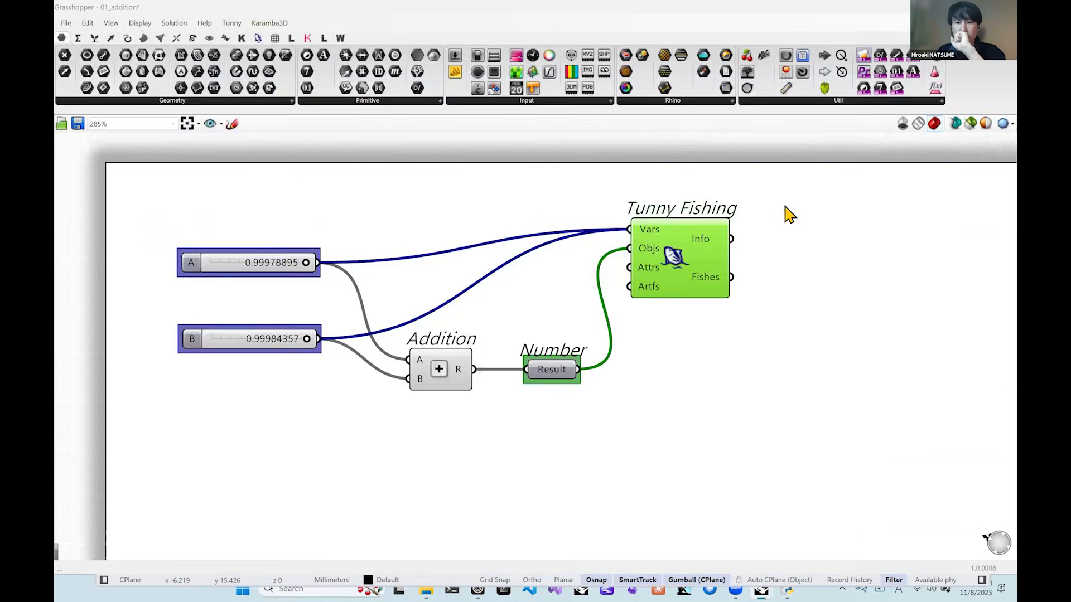
Add a Python 3 Script component to the canvas below the Tunny Fishing component.
{"action": "double_click", "coordinate": [796, 333]}
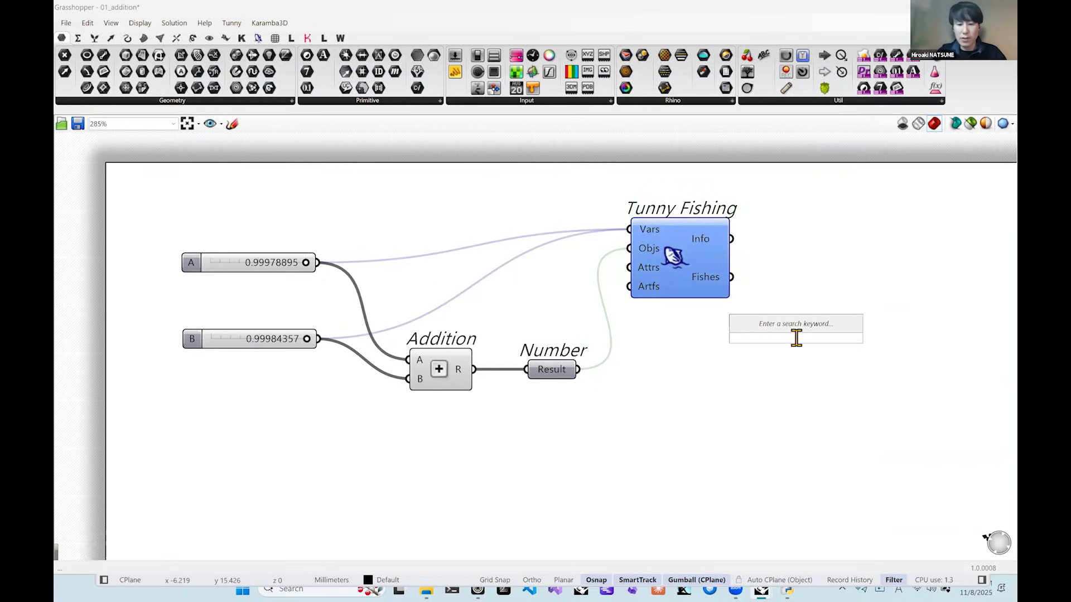
{"action": "type", "text": "pytho"}
{"action": "key", "text": "Return"}
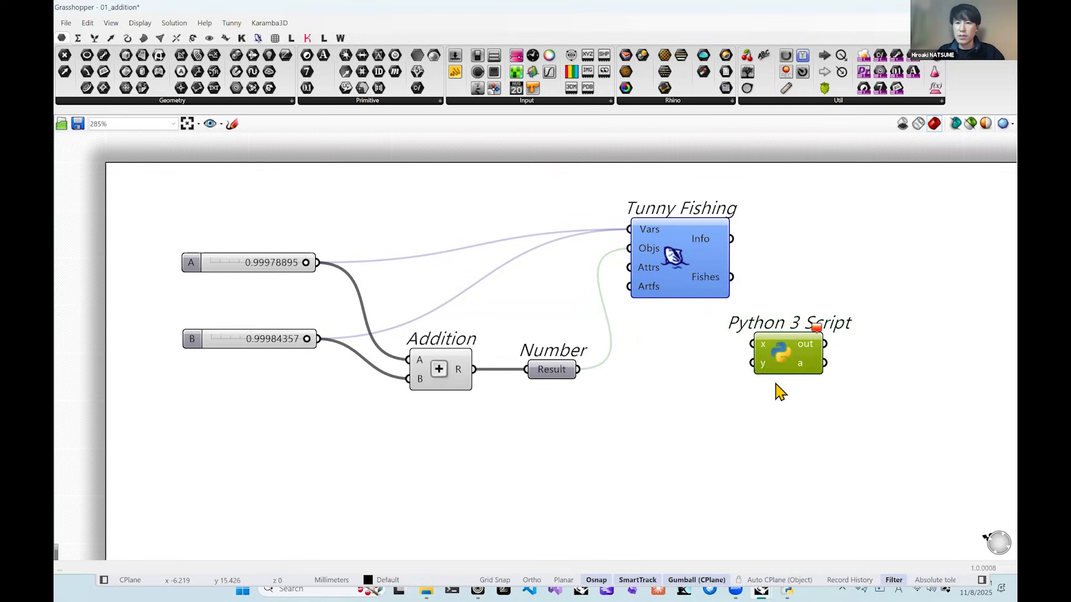
{"action": "left_click_drag", "start_coordinate": [754, 350], "coordinate": [721, 397]}
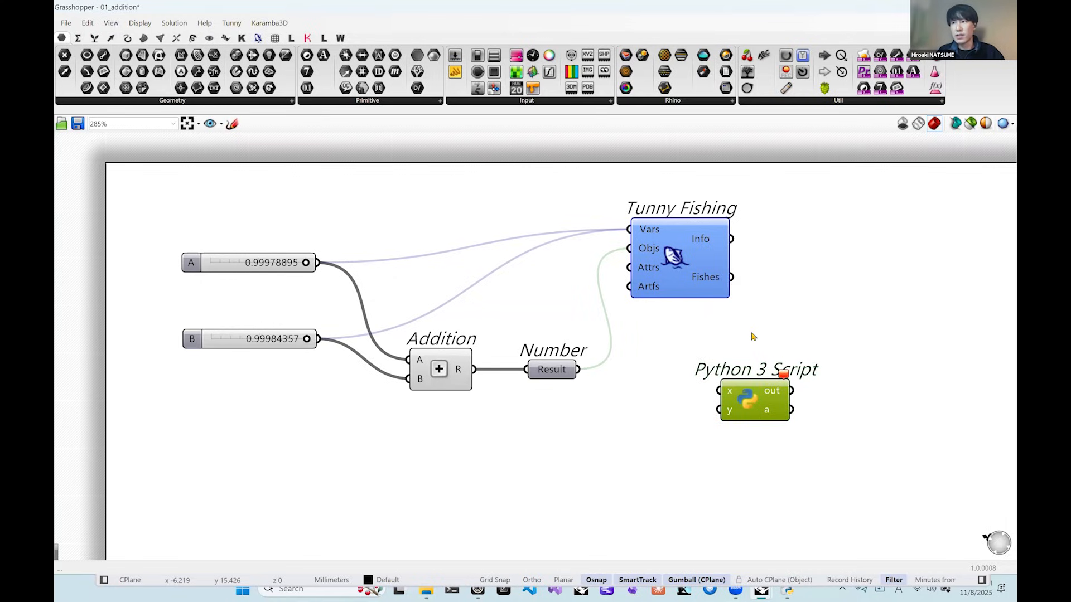
Move the Tunny Fishing component slightly up and to the right on the canvas.
{"action": "left_click_drag", "start_coordinate": [686, 272], "coordinate": [691, 267]}
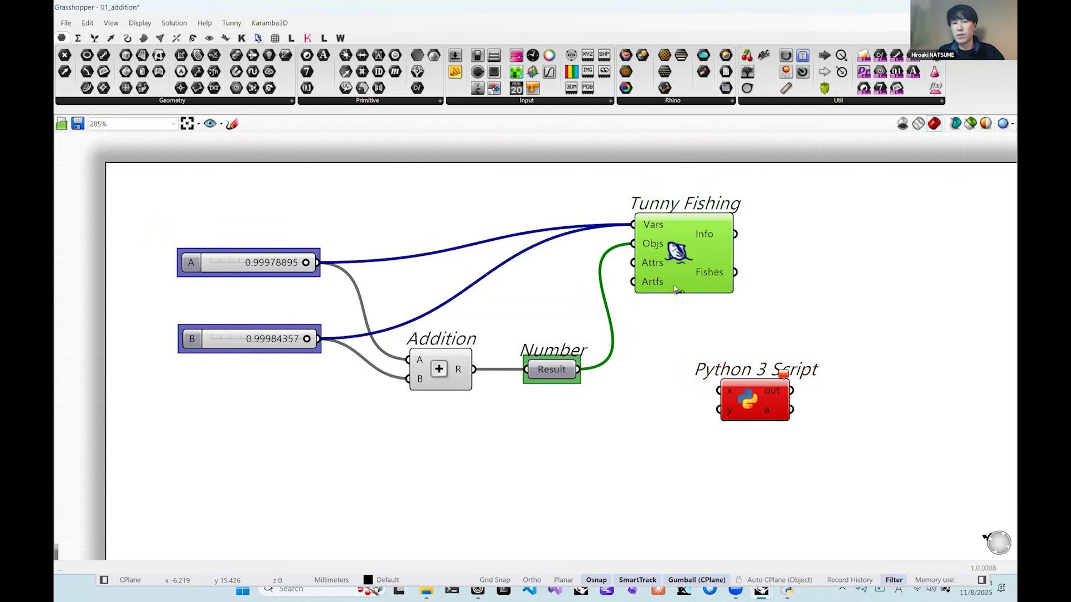
{"action": "mouse_move", "coordinate": [717, 226]}
{"action": "left_click_drag", "start_coordinate": [721, 268], "coordinate": [746, 266]}
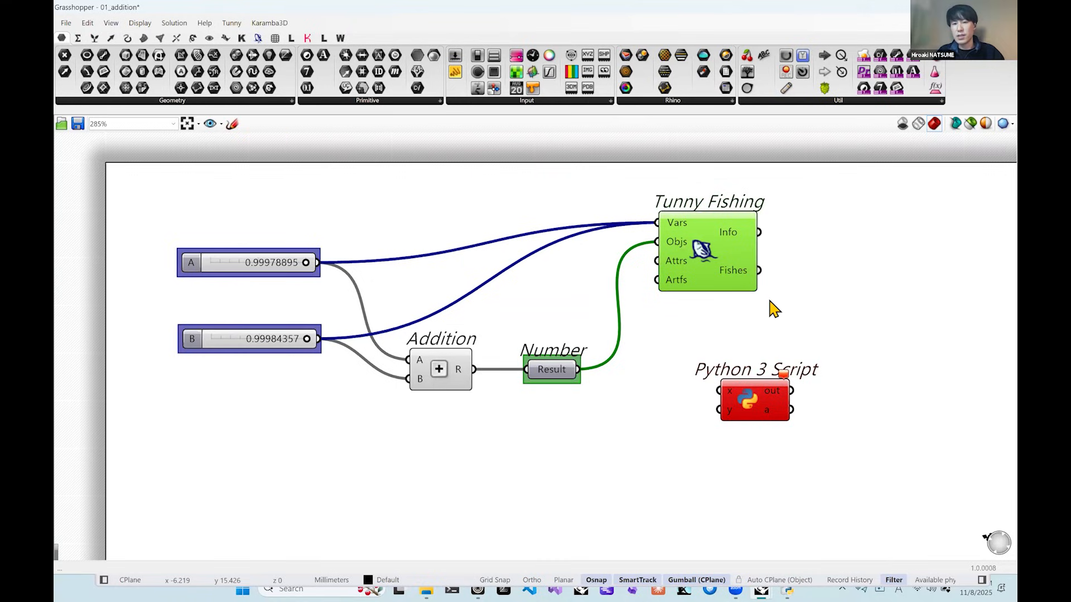
Reposition the Python 3 Script component directly beneath Tunny Fishing, and delete it from the canvas.
{"action": "left_click_drag", "start_coordinate": [746, 395], "coordinate": [708, 392]}
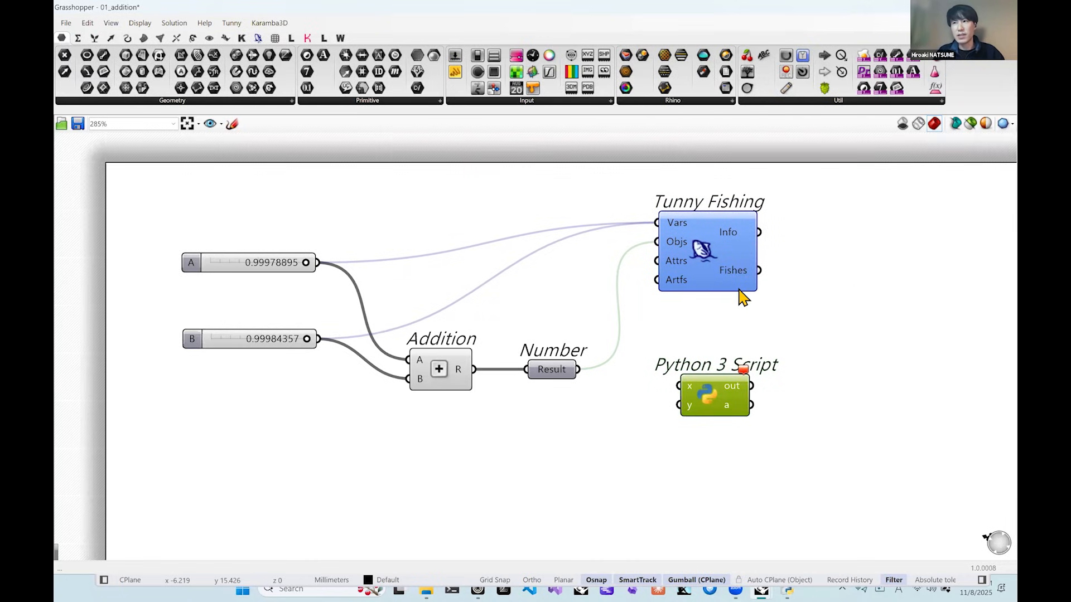
{"action": "left_click", "coordinate": [786, 317]}
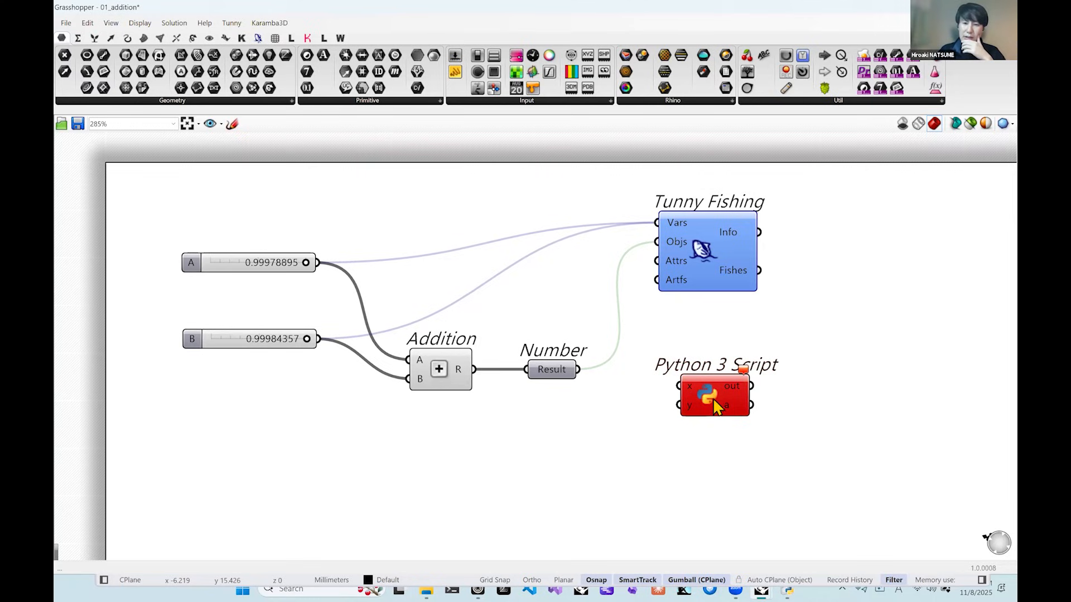
{"action": "left_click_drag", "start_coordinate": [713, 397], "coordinate": [715, 400]}
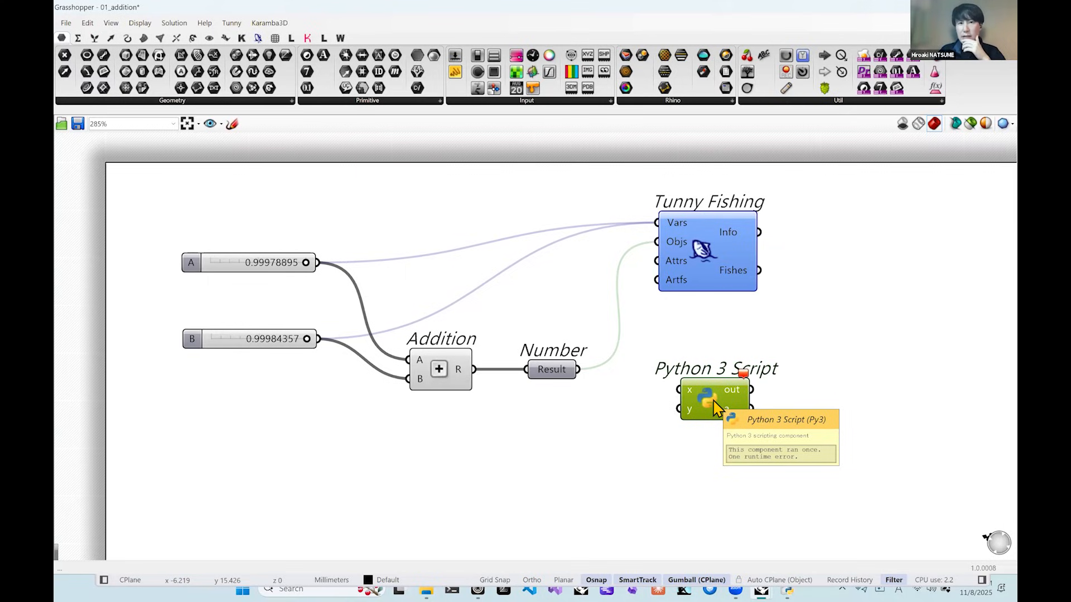
{"action": "left_click", "coordinate": [758, 351]}
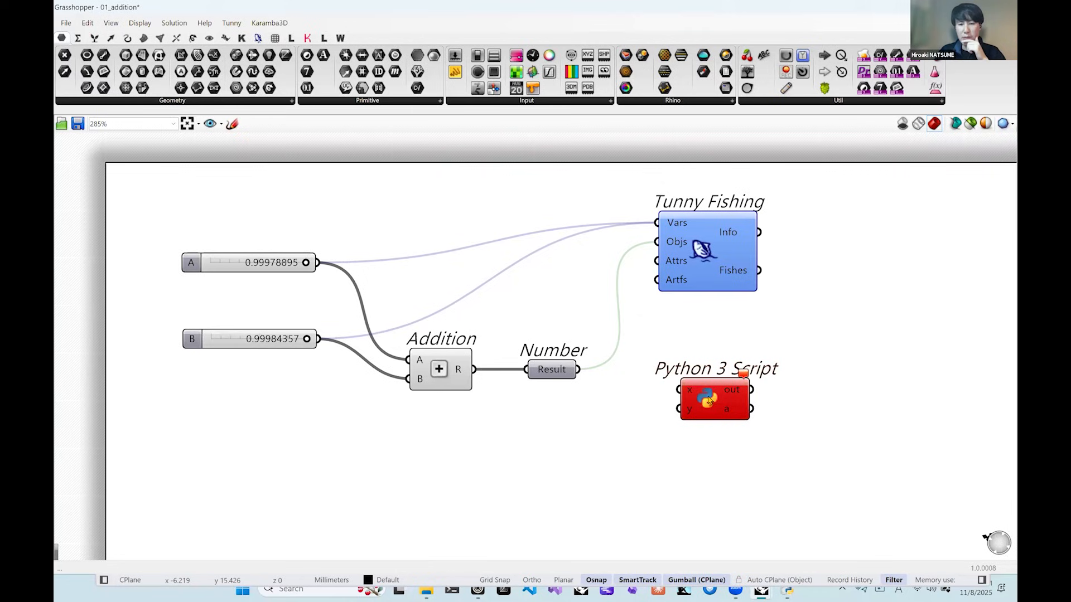
{"action": "left_click_drag", "start_coordinate": [710, 401], "coordinate": [710, 397]}
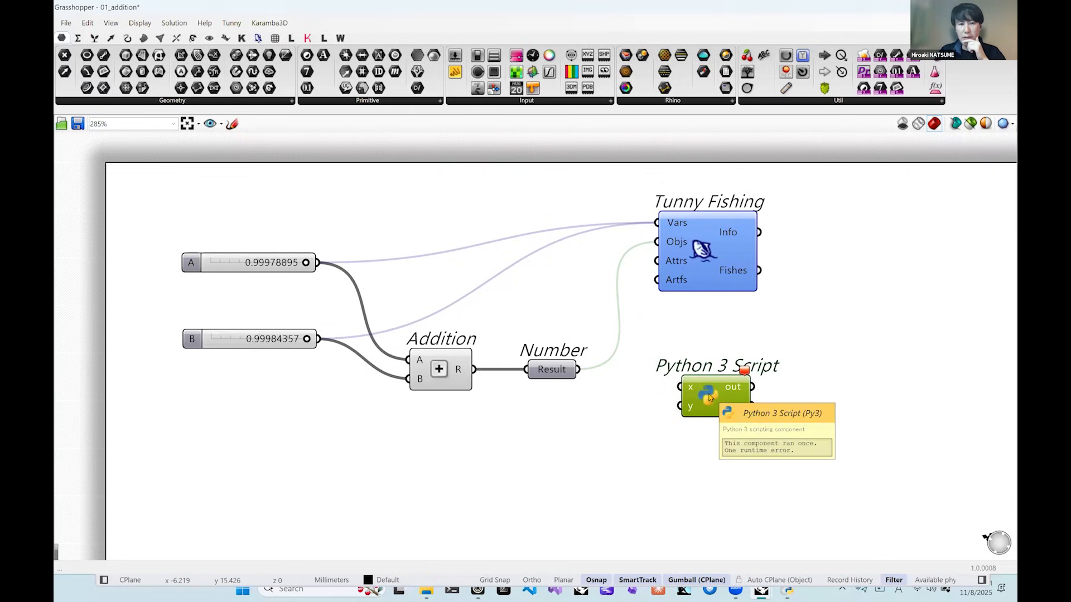
{"action": "left_click", "coordinate": [788, 345]}
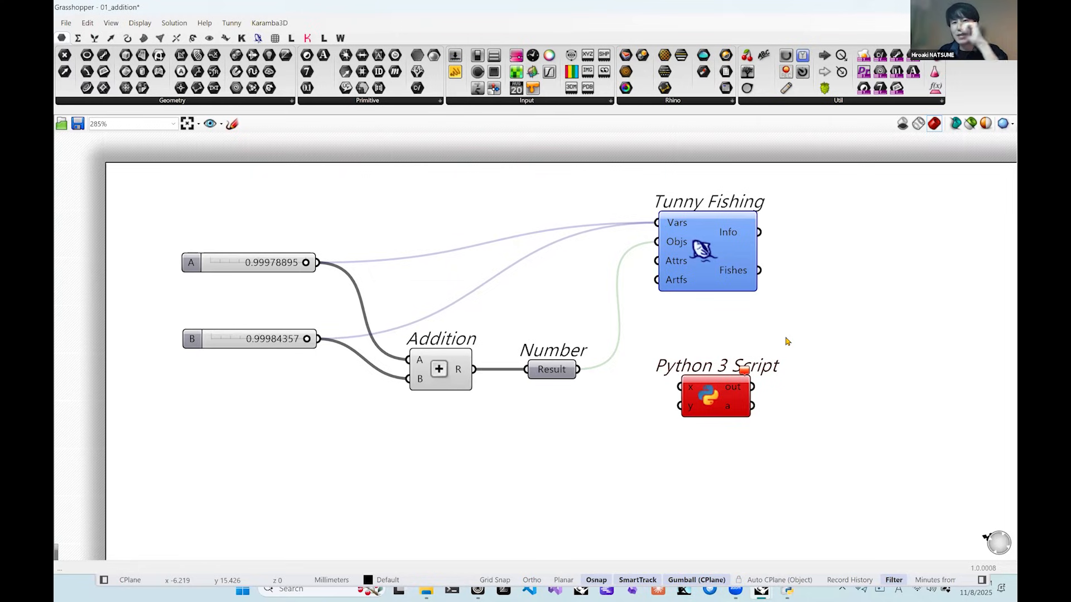
{"action": "left_click_drag", "start_coordinate": [787, 342], "coordinate": [683, 429]}
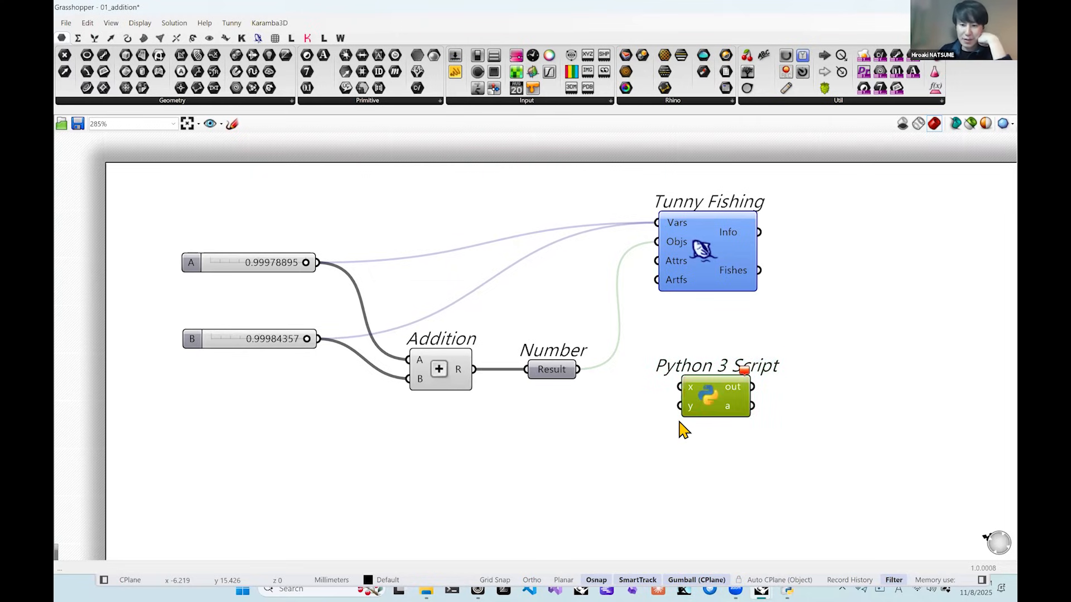
{"action": "key", "text": "Delete"}
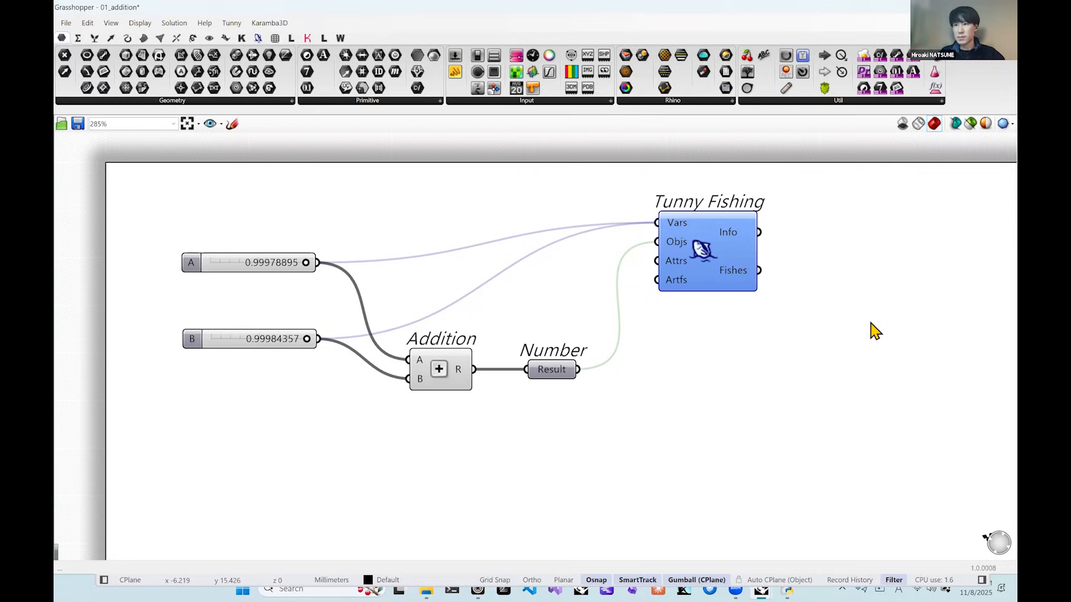
Reopen the Tunny optimization window from the Tunny Fishing component and move it up so it fits on the screen.
{"action": "double_click", "coordinate": [704, 257]}
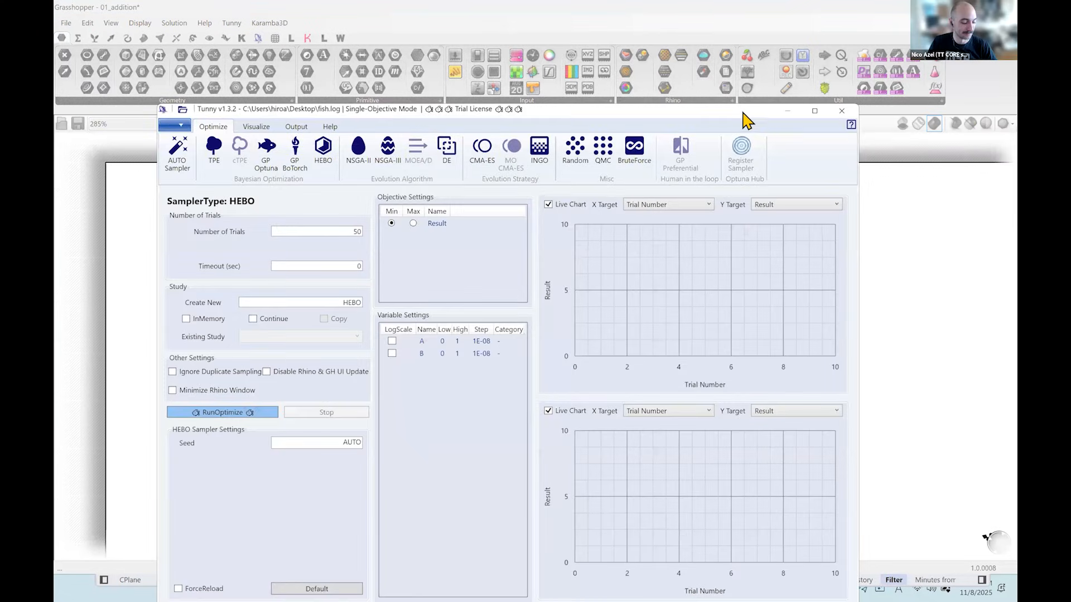
{"action": "left_click_drag", "start_coordinate": [743, 111], "coordinate": [784, 52]}
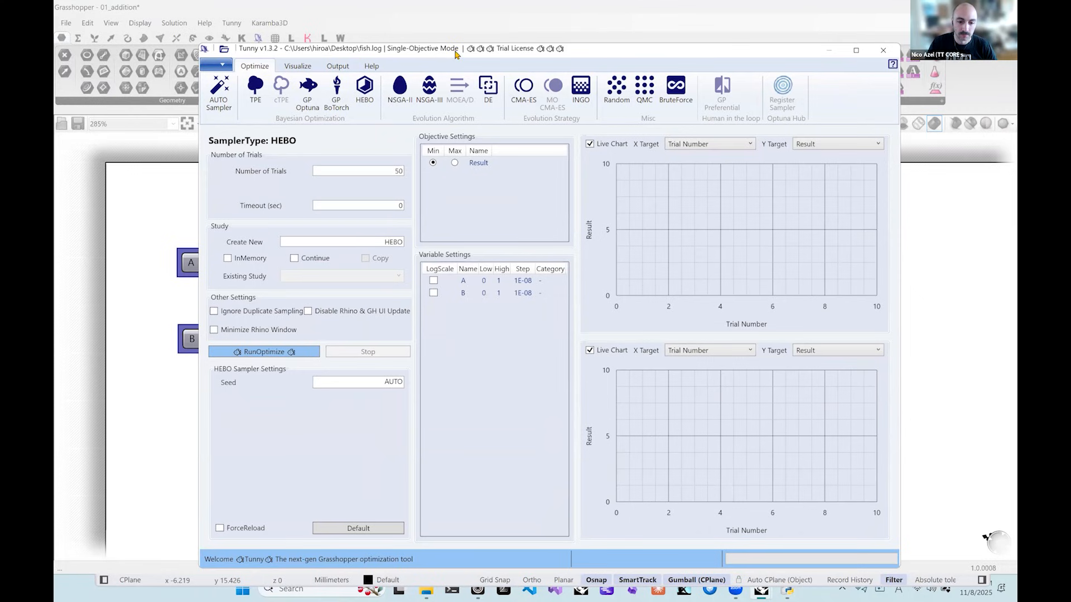
{"action": "left_click_drag", "start_coordinate": [455, 52], "coordinate": [449, 49]}
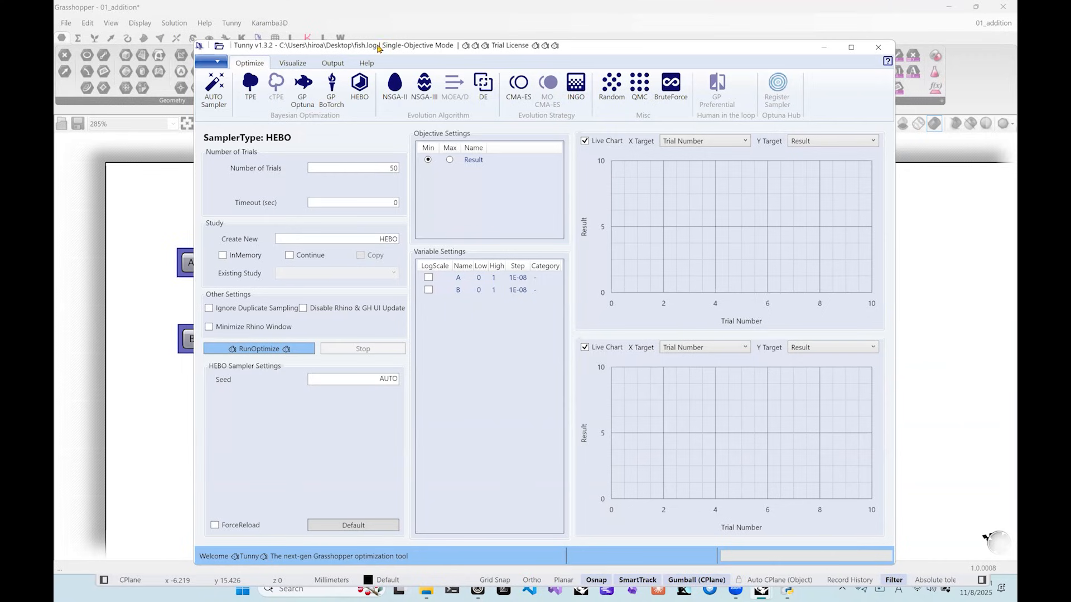
Choose the NSGA-II sampler with 10 generations and a population size of 25.
{"action": "left_click", "coordinate": [395, 86]}
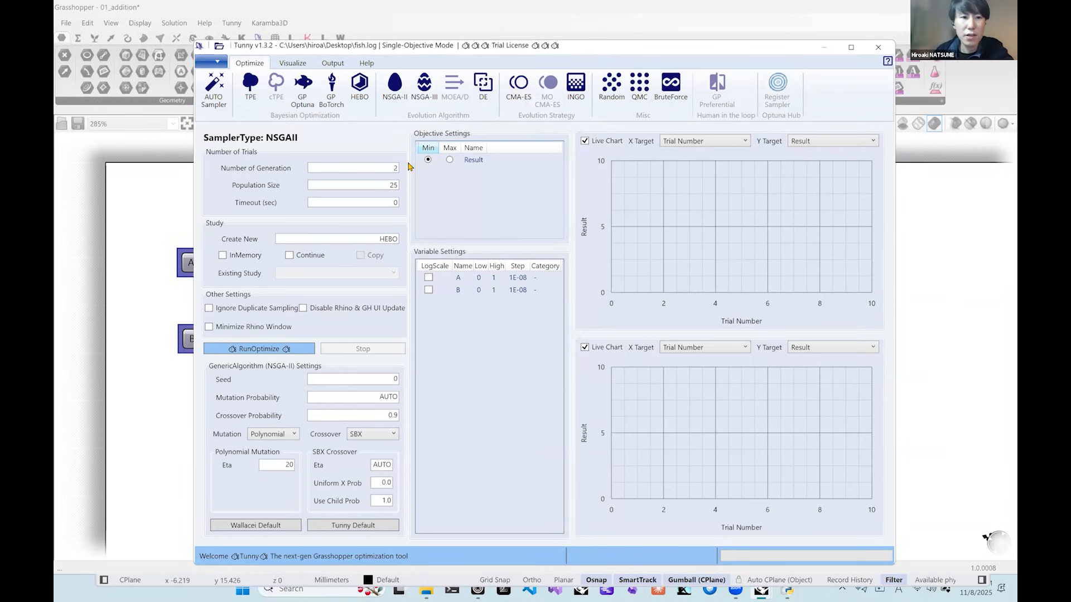
{"action": "left_click_drag", "start_coordinate": [345, 175], "coordinate": [411, 176]}
{"action": "type", "text": "10"}
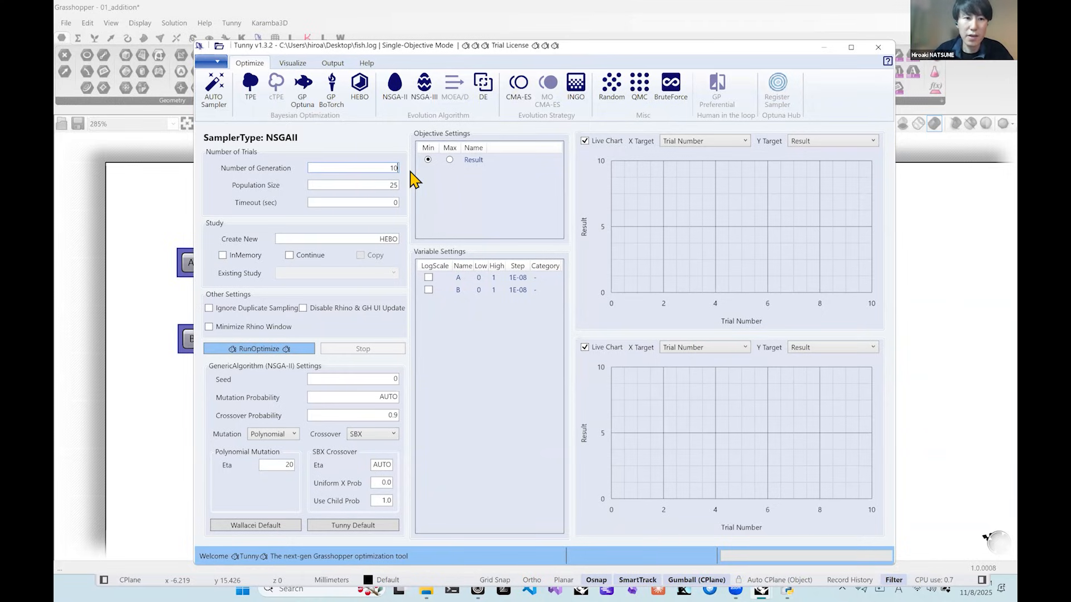
{"action": "left_click_drag", "start_coordinate": [389, 186], "coordinate": [408, 193]}
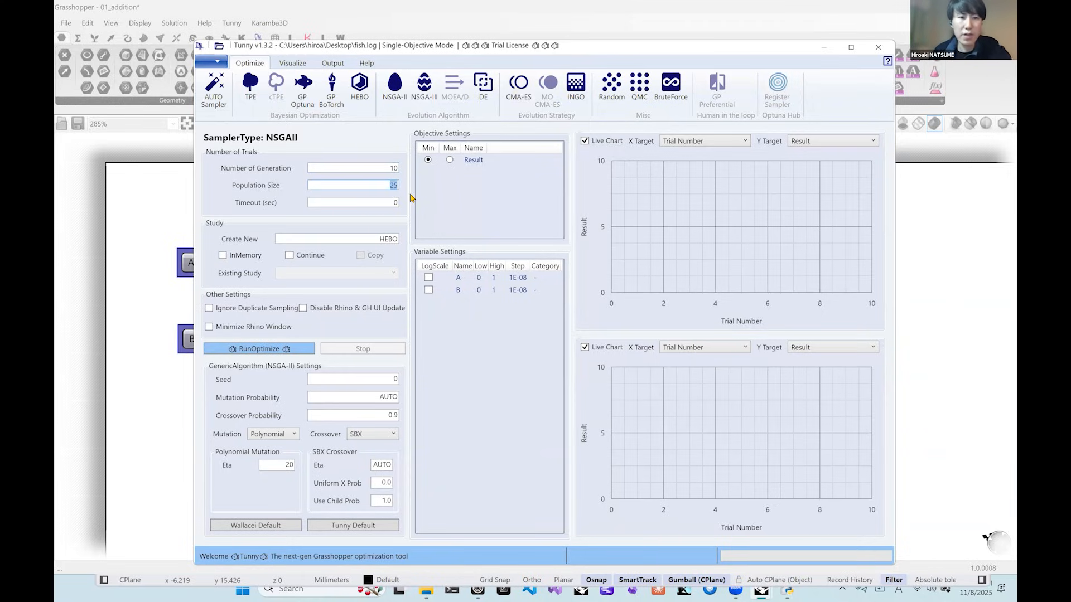
{"action": "type", "text": "25"}
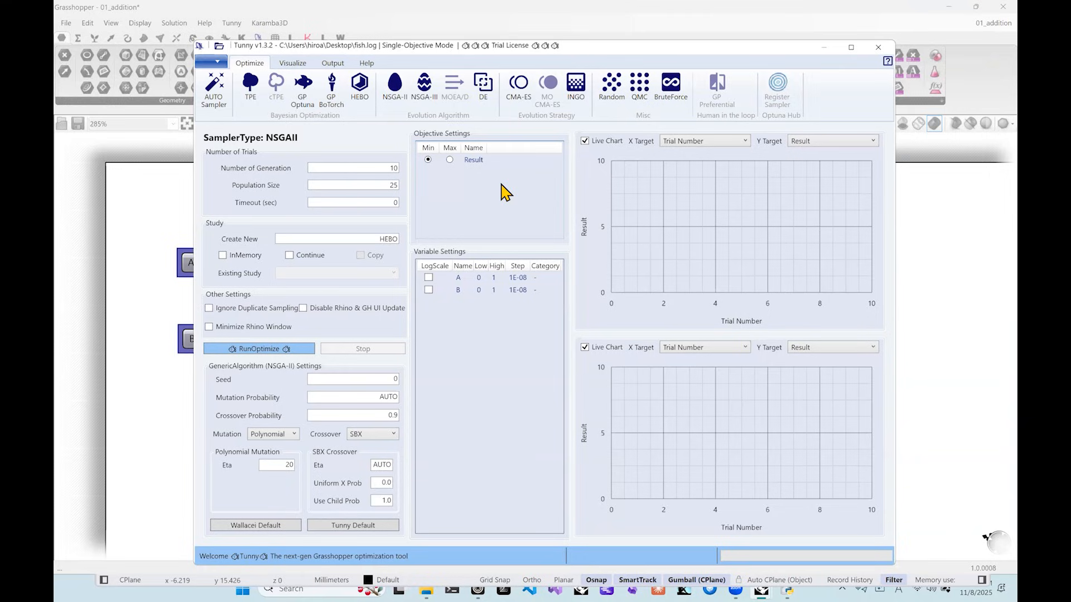
Change the NSGA-II settings to 15 generations and a population size of 3.
{"action": "double_click", "coordinate": [392, 167]}
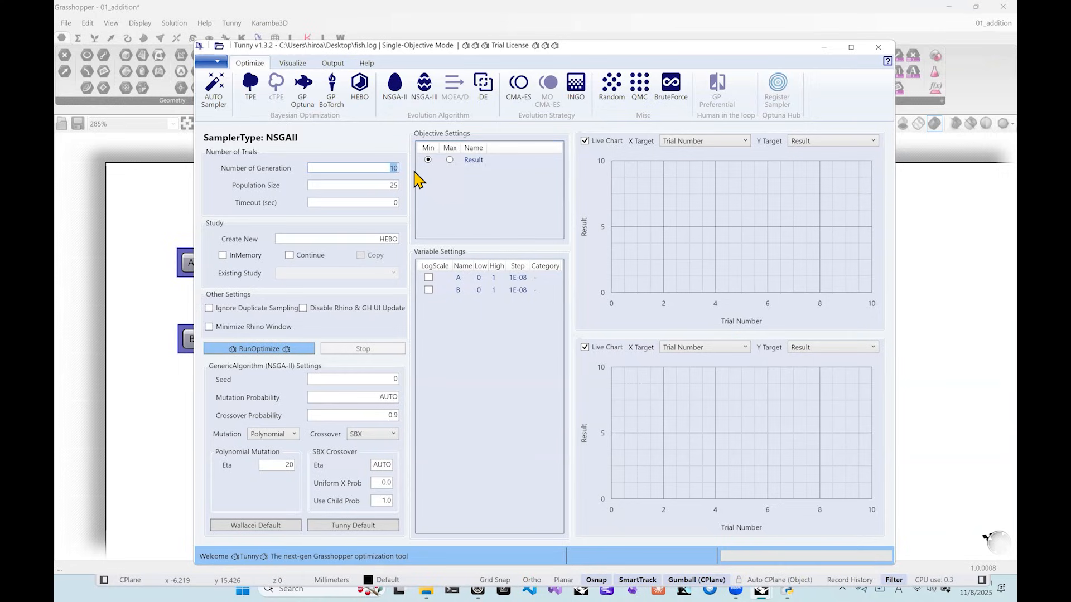
{"action": "type", "text": "15"}
{"action": "key", "text": "Tab"}
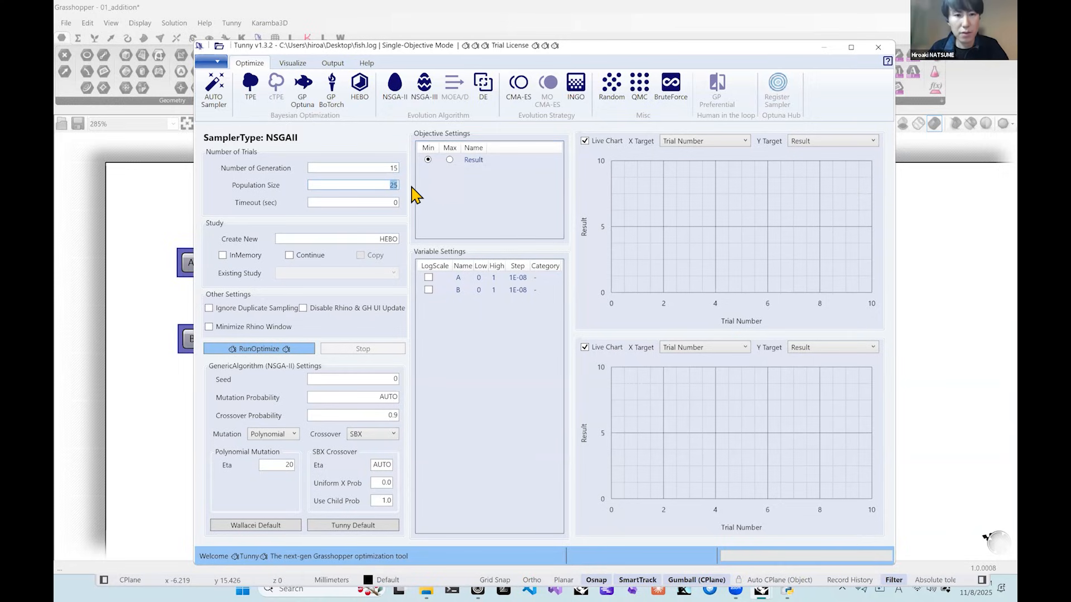
{"action": "type", "text": "3"}
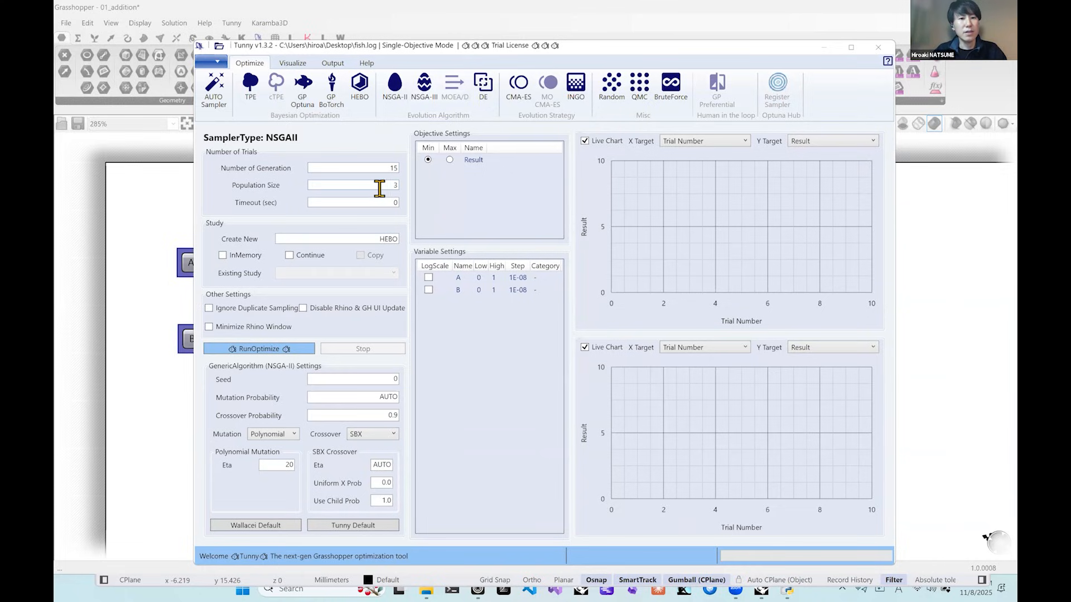
Set both the NSGA-II population size and the number of generations to 50.
{"action": "left_click_drag", "start_coordinate": [378, 186], "coordinate": [404, 194]}
{"action": "type", "text": "50"}
{"action": "left_click_drag", "start_coordinate": [388, 168], "coordinate": [414, 172]}
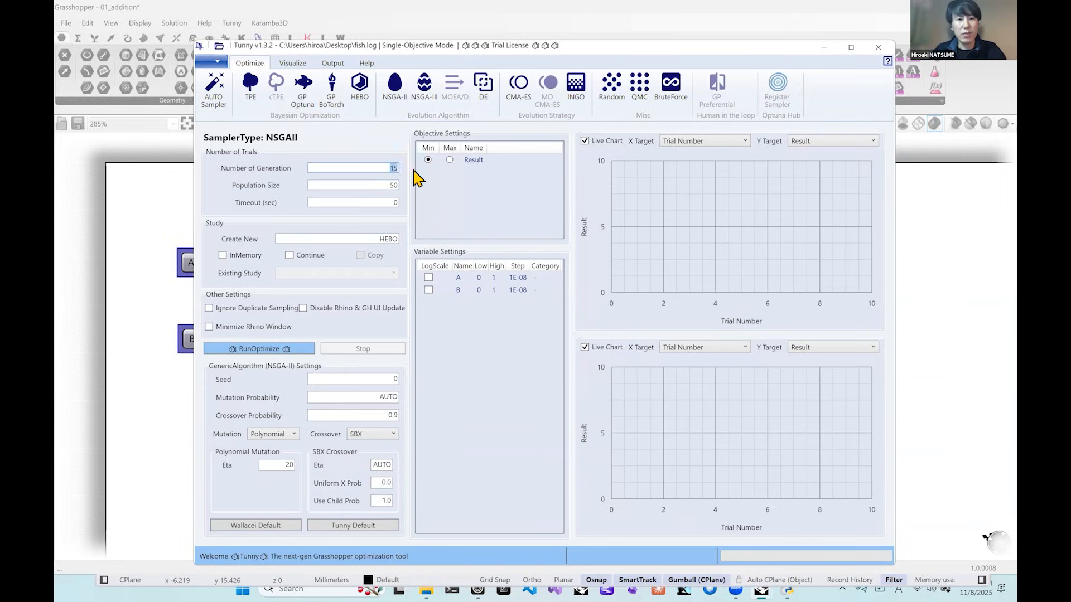
{"action": "type", "text": "25"}
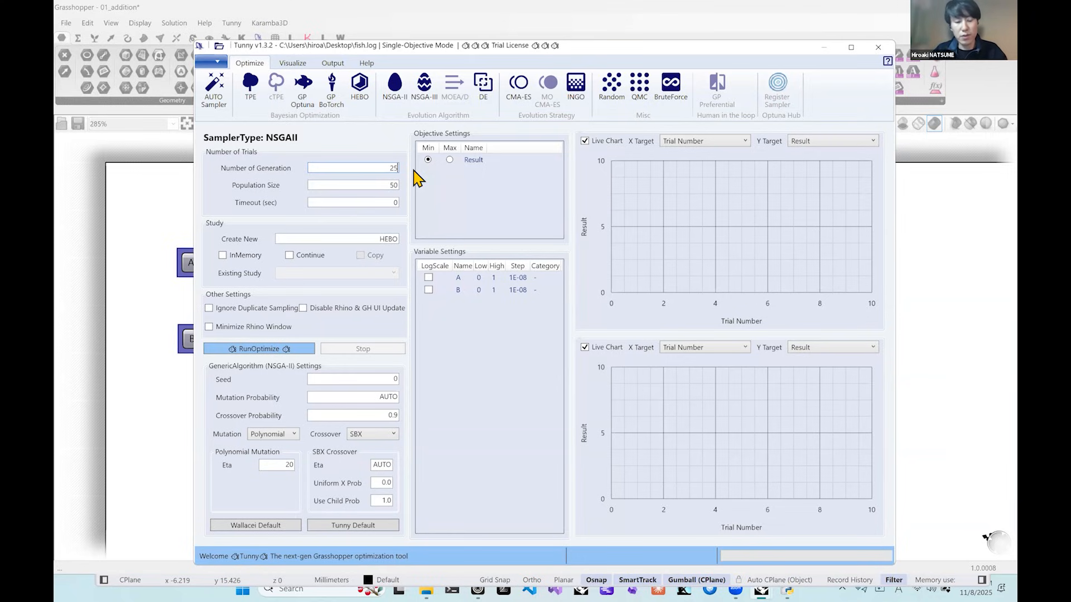
{"action": "key", "text": "BackSpace"}
{"action": "key", "text": "BackSpace"}
{"action": "type", "text": "50"}
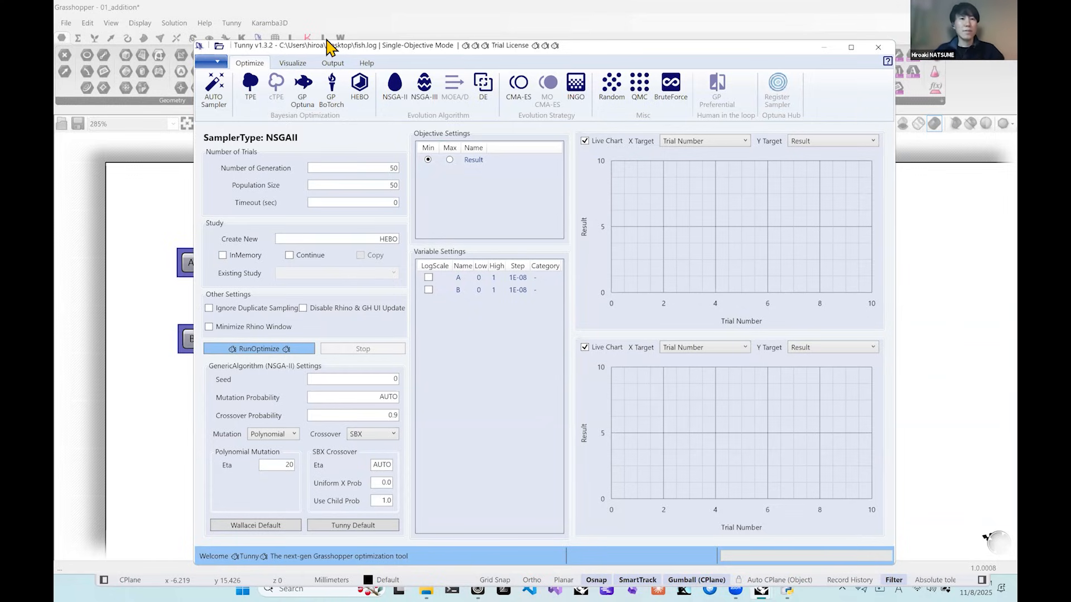
{"action": "left_click_drag", "start_coordinate": [315, 48], "coordinate": [316, 55]}
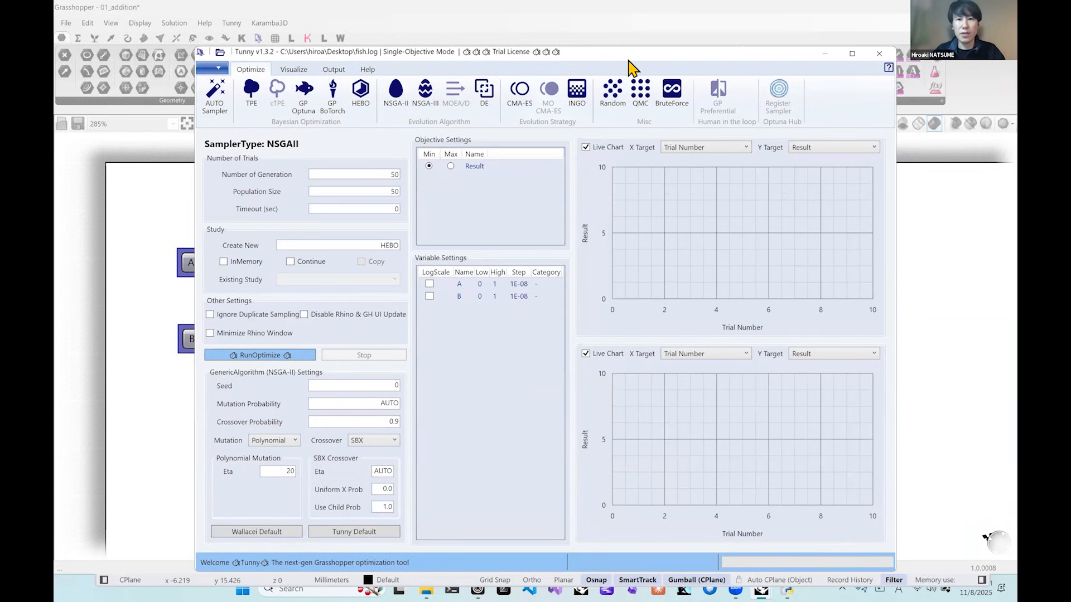
Close the Tunny window, uncover the desktop by moving the Grasshopper and Rhino windows, and open fish.log in Notepad.
{"action": "left_click_drag", "start_coordinate": [639, 52], "coordinate": [643, 61]}
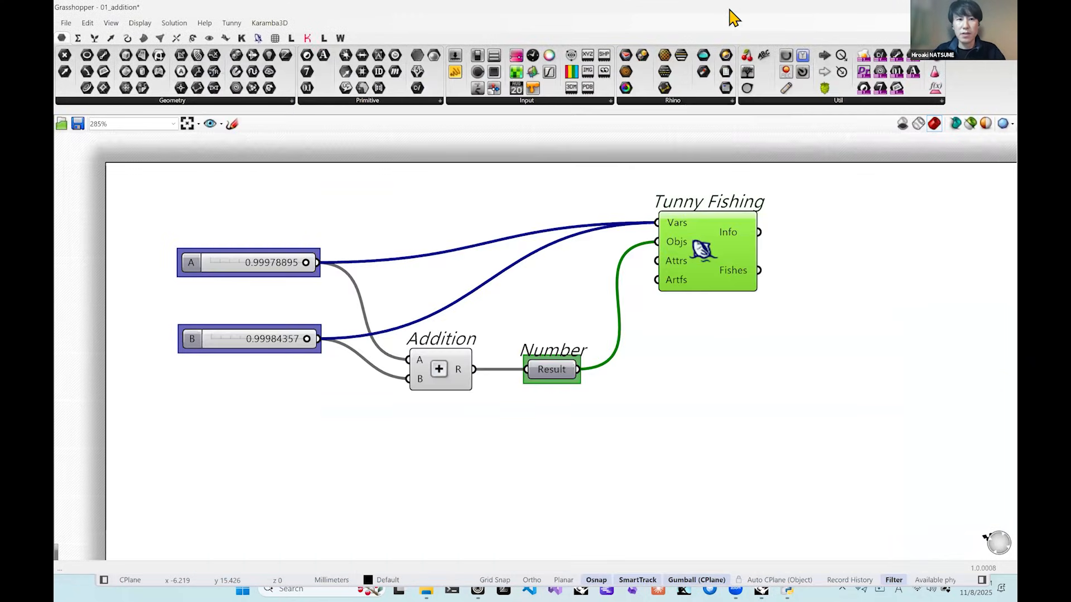
{"action": "left_click_drag", "start_coordinate": [728, 9], "coordinate": [569, 30]}
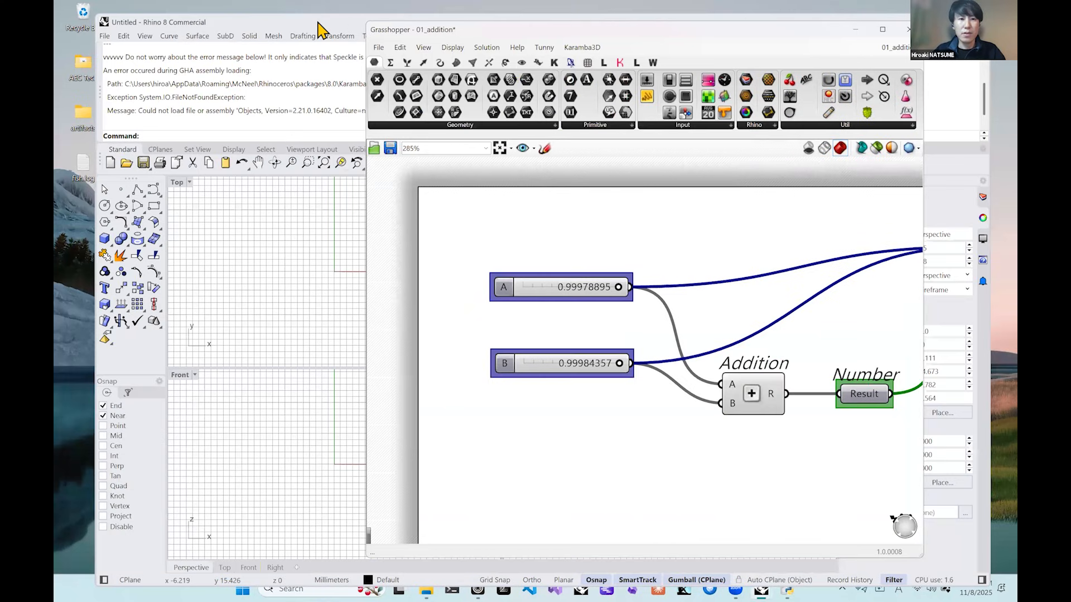
{"action": "left_click_drag", "start_coordinate": [318, 22], "coordinate": [368, 24]}
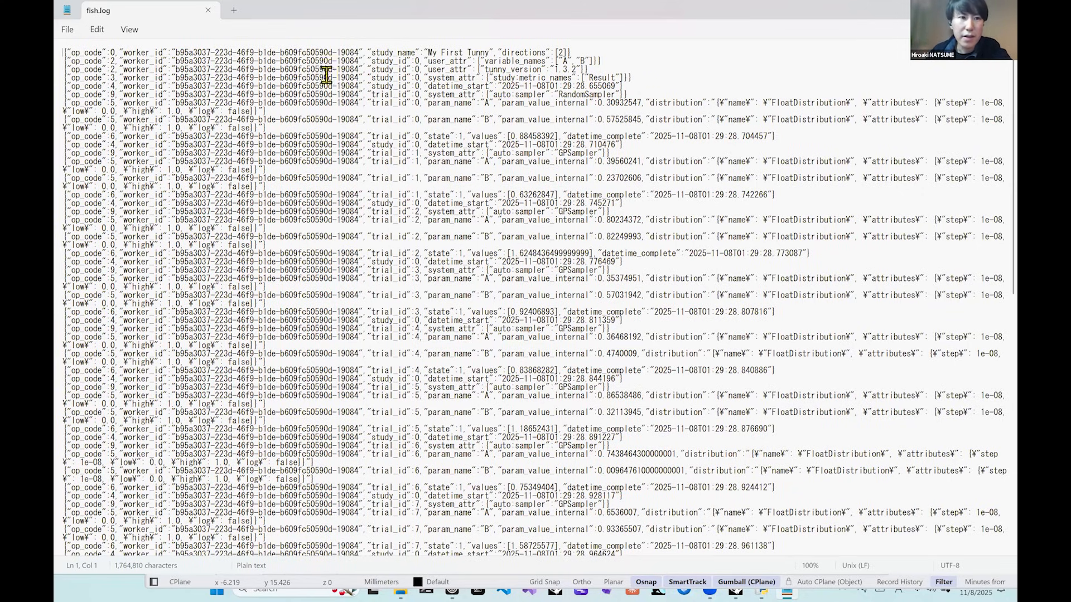
Examine the opening records of fish.log, including the study name, directions, variable names and Tunny version.
{"action": "left_click_drag", "start_coordinate": [64, 52], "coordinate": [354, 24]}
{"action": "left_click", "coordinate": [596, 52]}
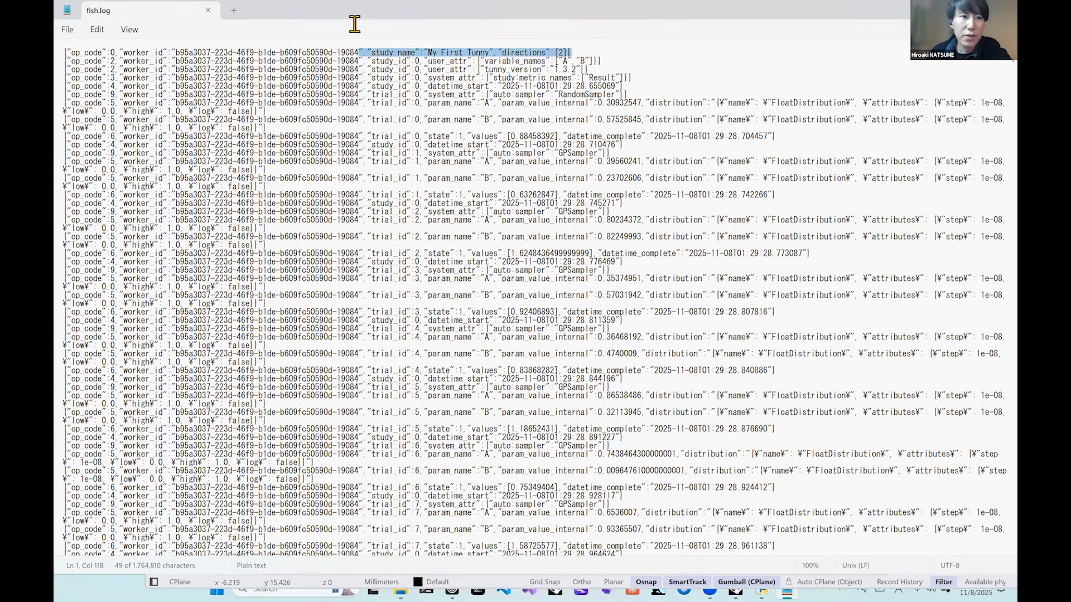
{"action": "left_click_drag", "start_coordinate": [73, 54], "coordinate": [67, 52]}
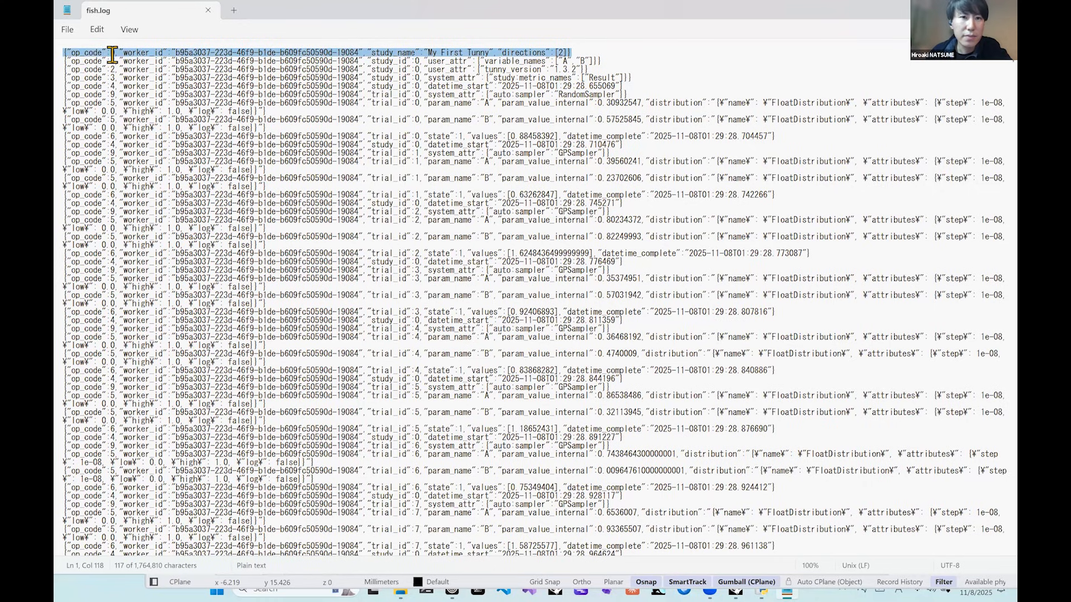
{"action": "left_click", "coordinate": [143, 58]}
{"action": "left_click_drag", "start_coordinate": [427, 52], "coordinate": [559, 50]}
{"action": "left_click", "coordinate": [569, 51]}
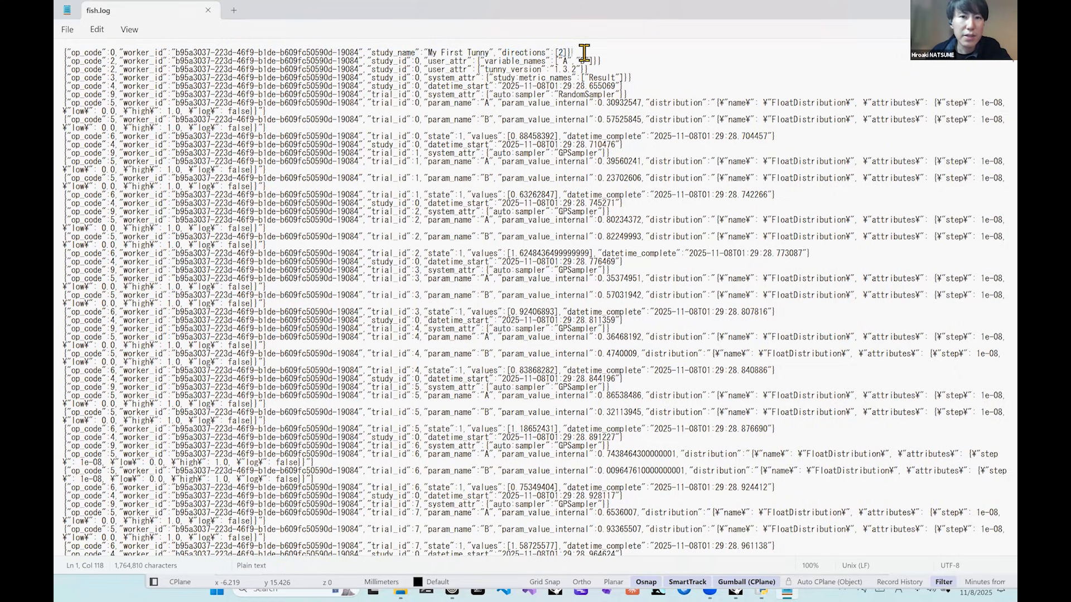
{"action": "left_click_drag", "start_coordinate": [484, 61], "coordinate": [545, 61]}
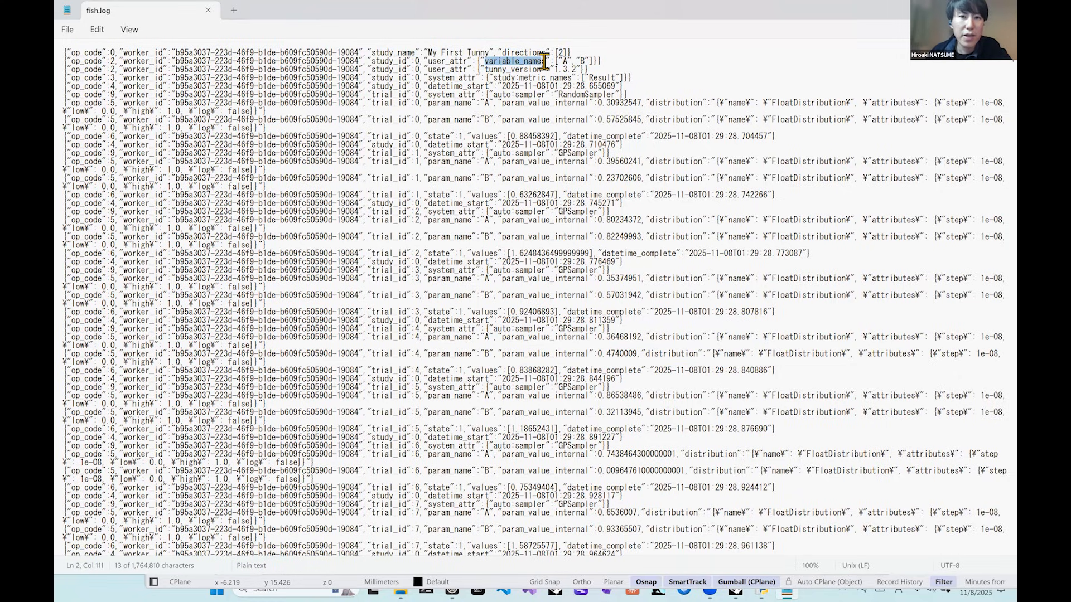
{"action": "left_click", "coordinate": [588, 61]}
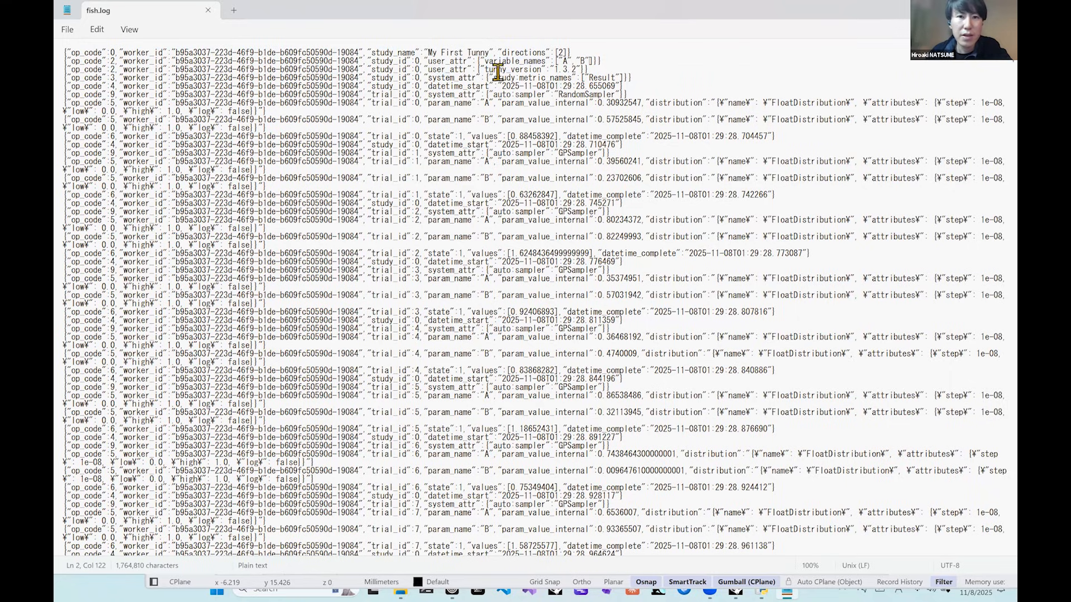
{"action": "left_click_drag", "start_coordinate": [484, 71], "coordinate": [535, 69]}
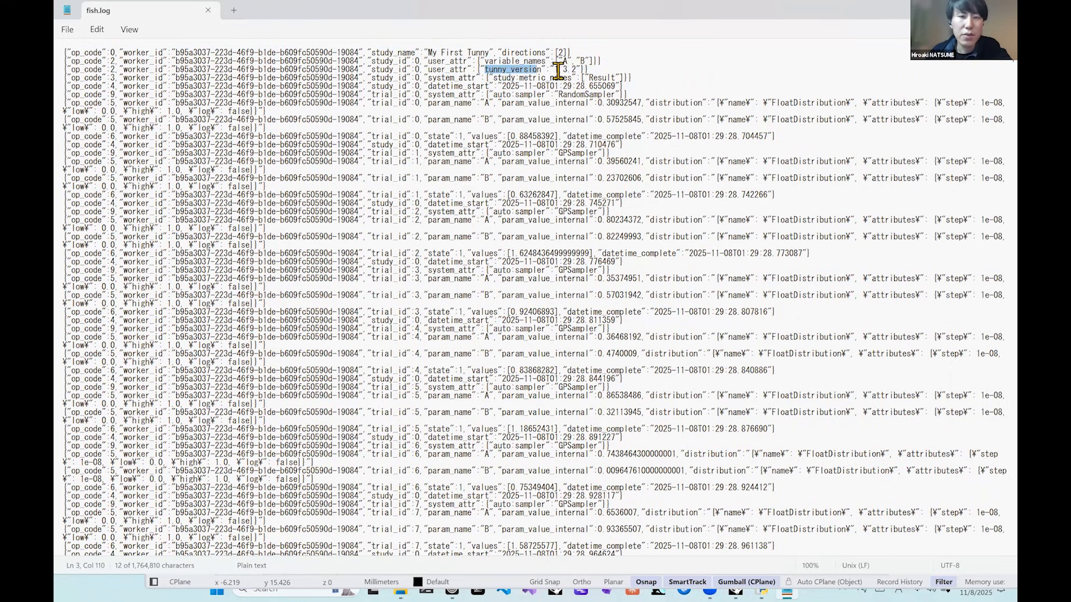
{"action": "left_click", "coordinate": [601, 62]}
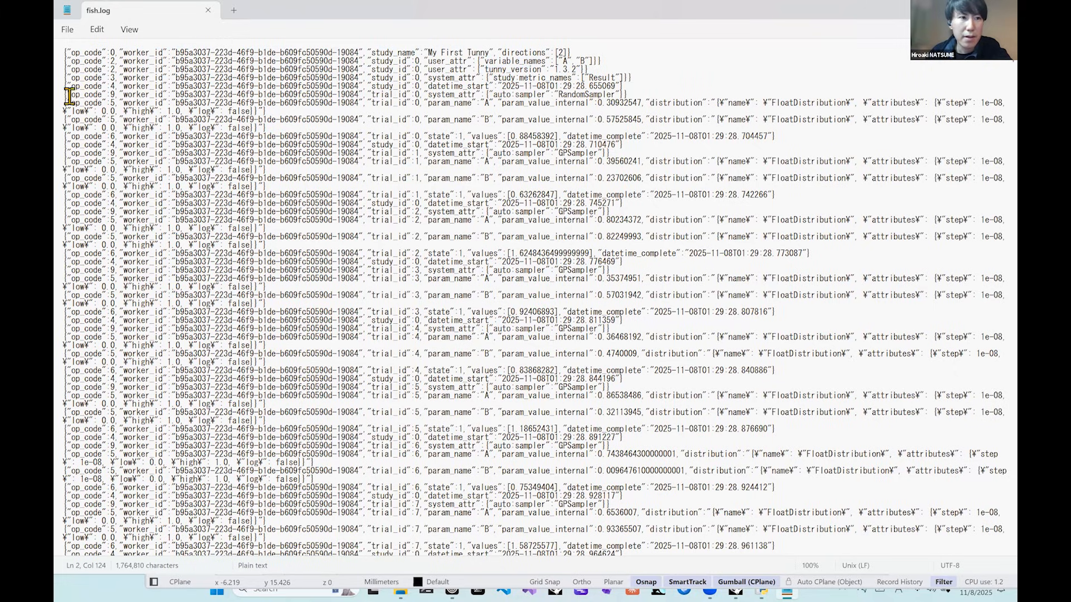
Examine which auto sampler is recorded for each trial in fish.log, and close the log.
{"action": "left_click_drag", "start_coordinate": [68, 94], "coordinate": [459, 95]}
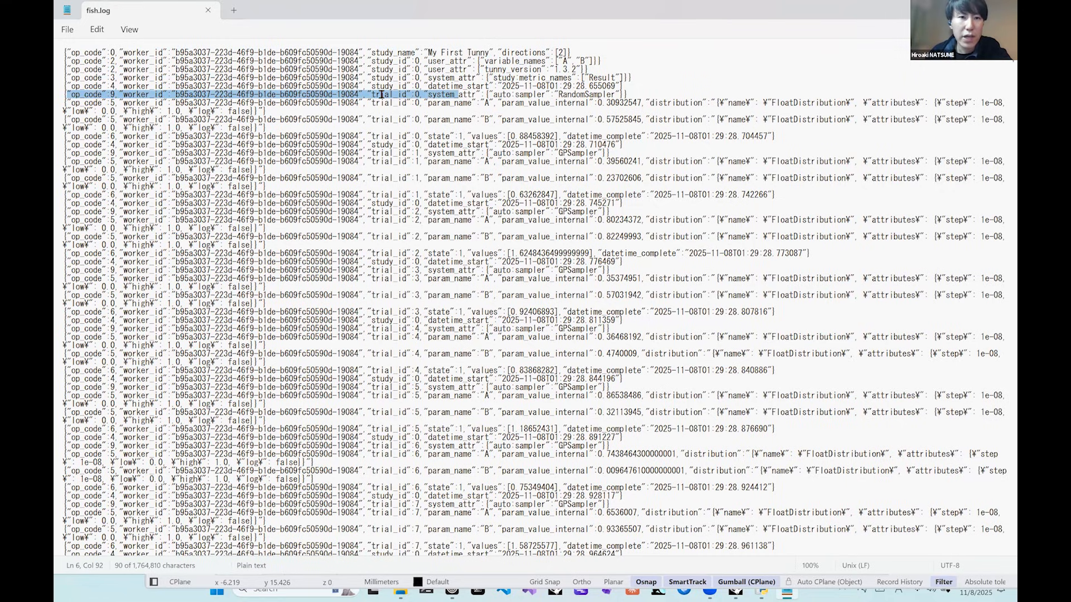
{"action": "left_click", "coordinate": [419, 95]}
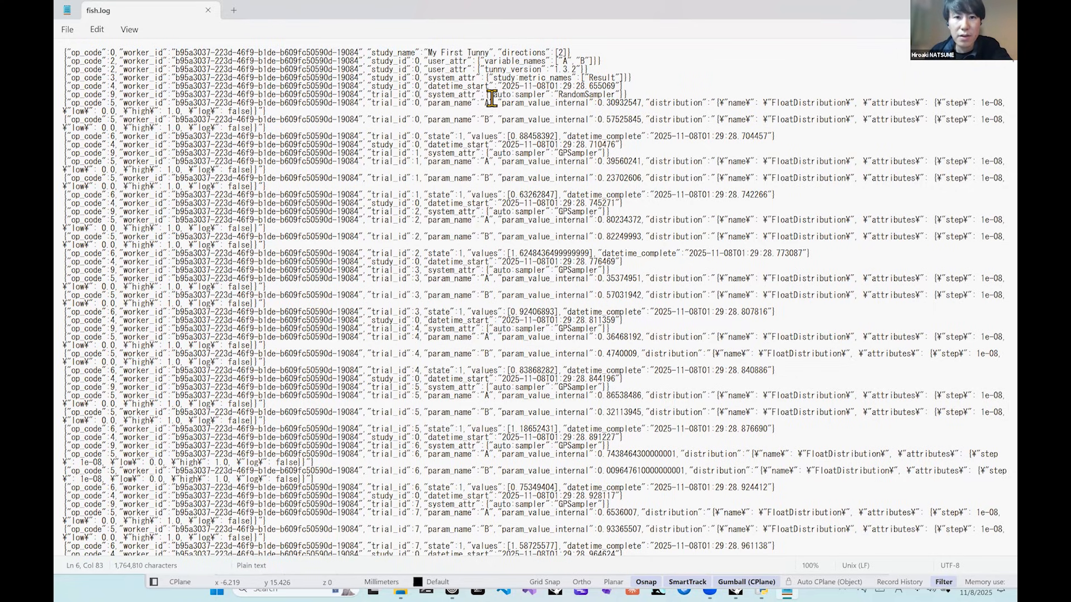
{"action": "left_click_drag", "start_coordinate": [493, 94], "coordinate": [370, 95]}
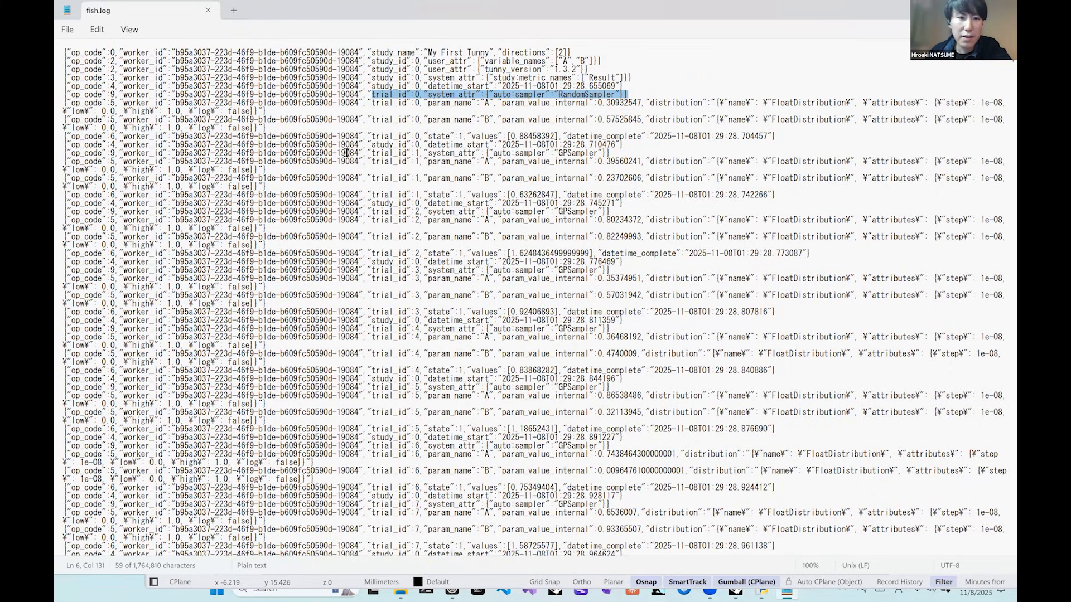
{"action": "mouse_move", "coordinate": [344, 153]}
{"action": "left_mouse_down"}
{"action": "mouse_move", "coordinate": [609, 153]}
{"action": "mouse_move", "coordinate": [364, 154]}
{"action": "left_mouse_up"}
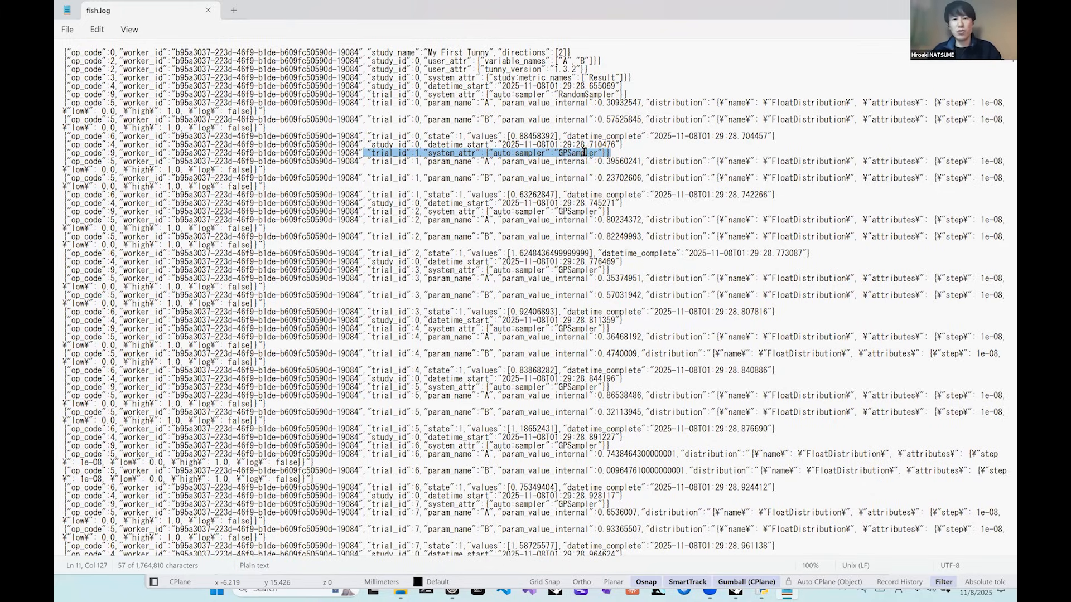
{"action": "left_click", "coordinate": [621, 145]}
{"action": "left_click_drag", "start_coordinate": [610, 270], "coordinate": [467, 270]}
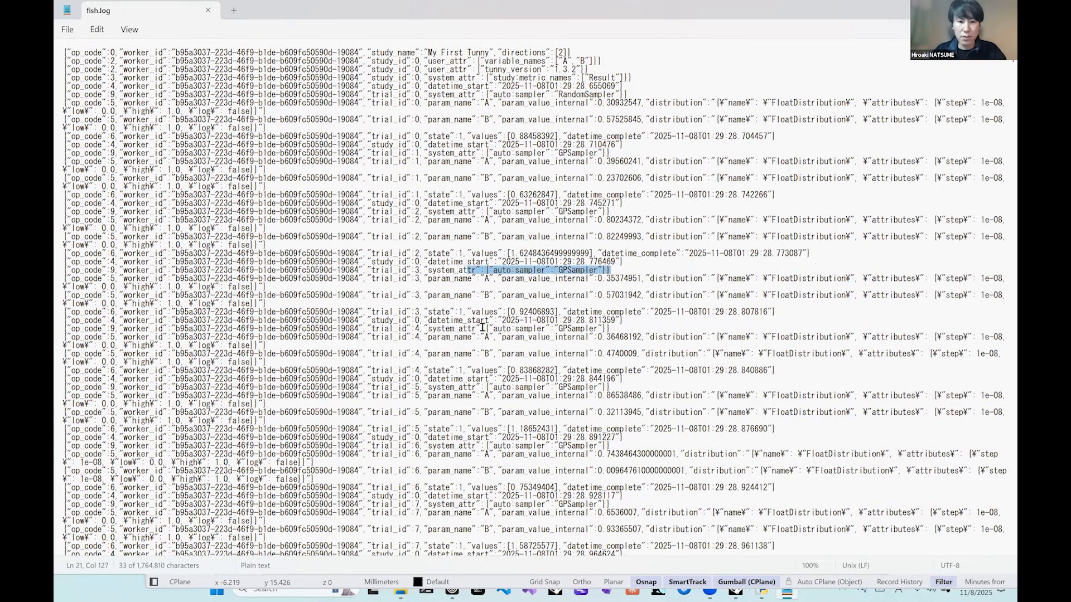
{"action": "left_click_drag", "start_coordinate": [610, 329], "coordinate": [467, 328]}
{"action": "left_click_drag", "start_coordinate": [629, 389], "coordinate": [470, 387]}
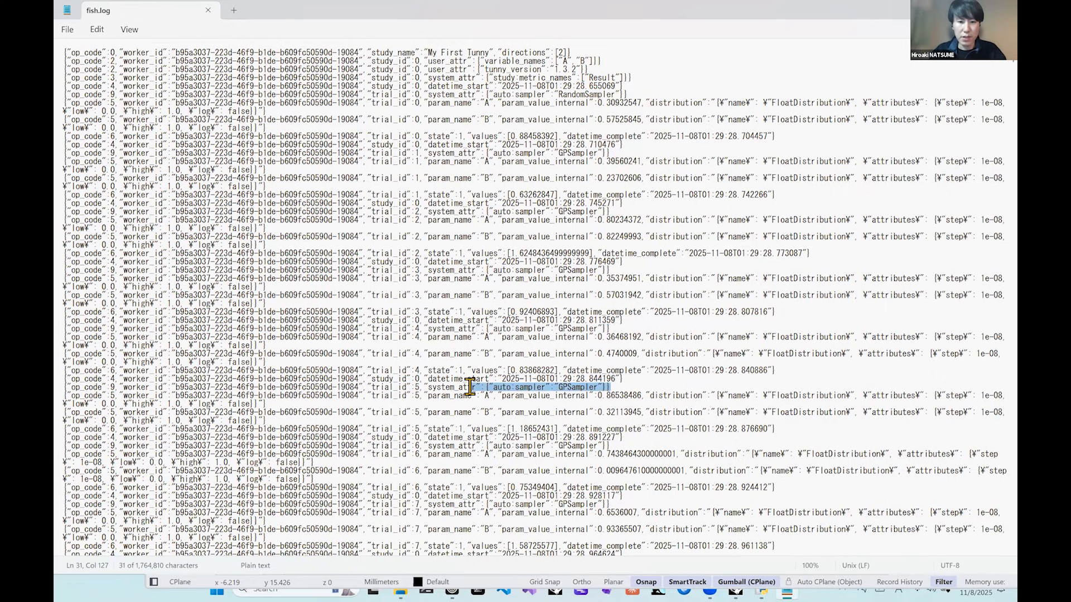
{"action": "left_click_drag", "start_coordinate": [613, 445], "coordinate": [477, 446]}
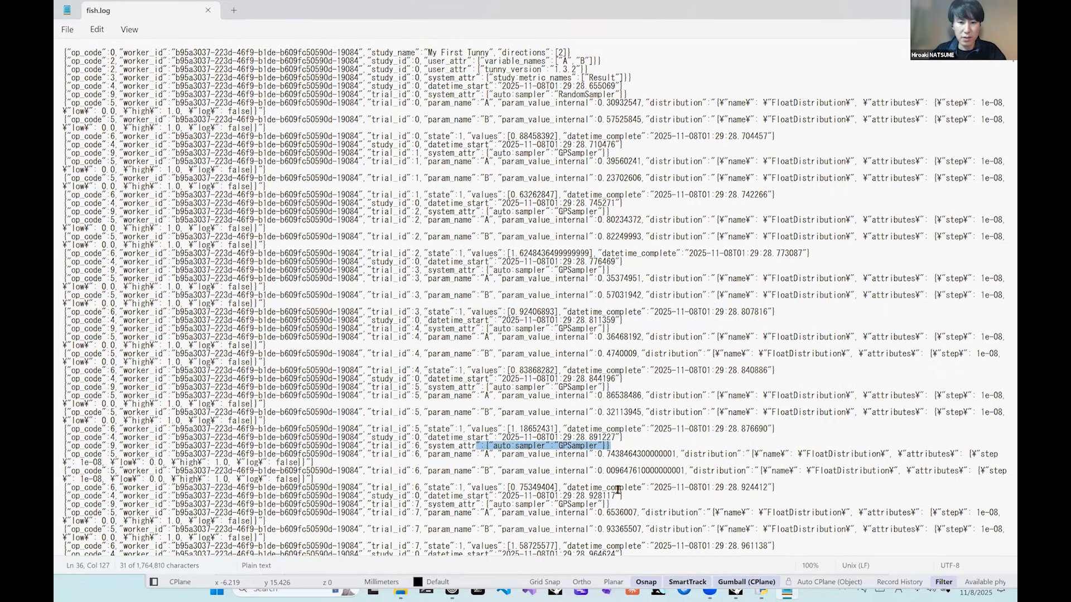
{"action": "left_click_drag", "start_coordinate": [603, 505], "coordinate": [466, 505]}
{"action": "left_click", "coordinate": [584, 438]}
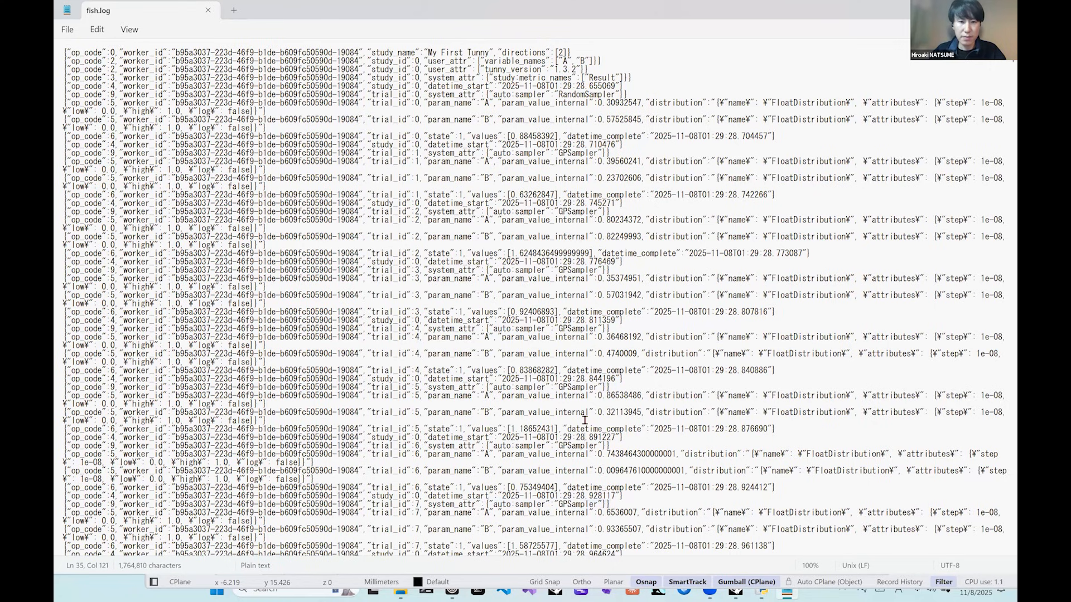
{"action": "scroll", "coordinate": [584, 422], "scroll_direction": "down", "scroll_amount": 3}
{"action": "scroll", "coordinate": [584, 422], "scroll_direction": "down", "scroll_amount": 8}
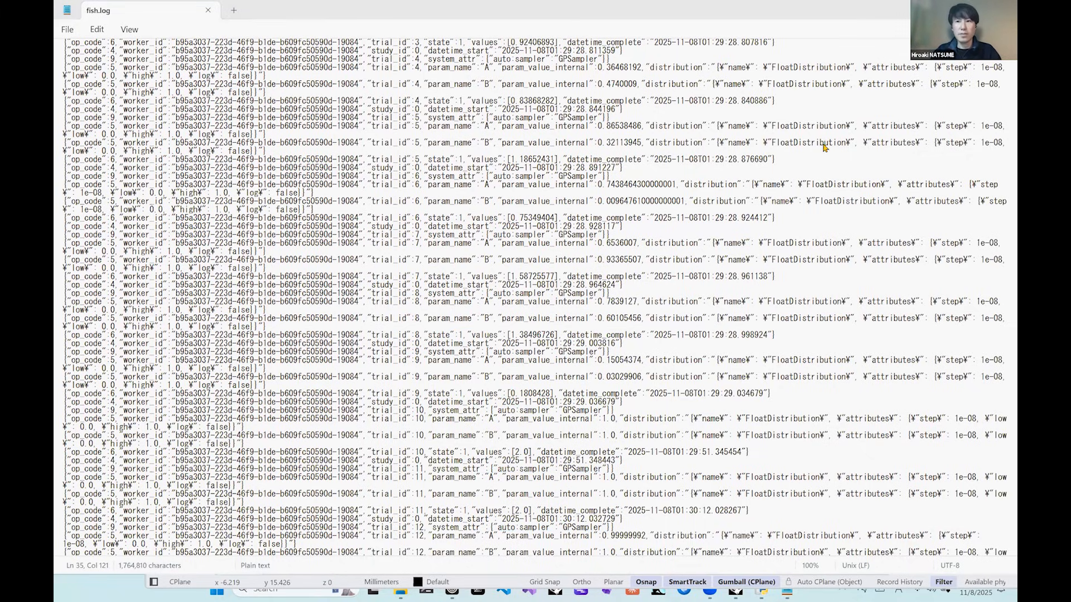
{"action": "left_click", "coordinate": [1002, 10]}
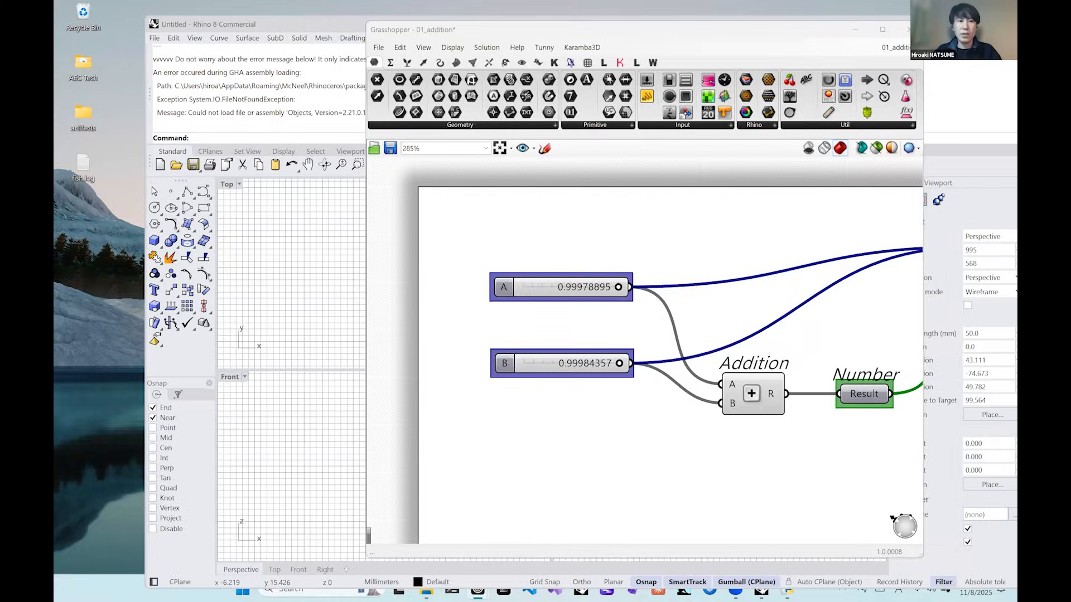
Switch to the Google Slides presentation, show the Exploring Attributes, Artifacts at Dashboard instructions, and return to Grasshopper.
{"action": "key", "text": "alt+Tab"}
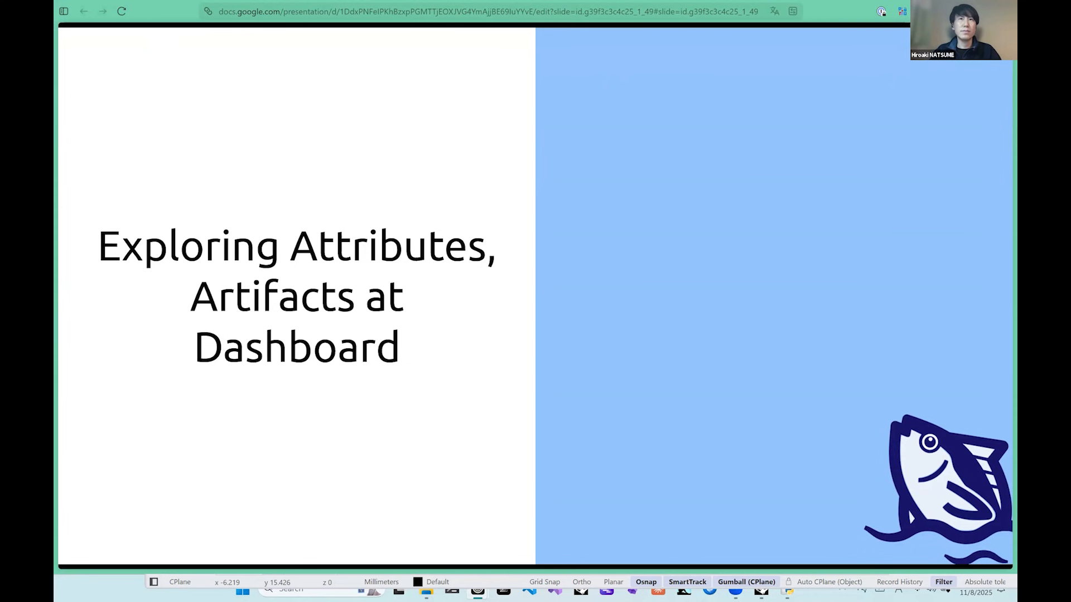
{"action": "key", "text": "Right"}
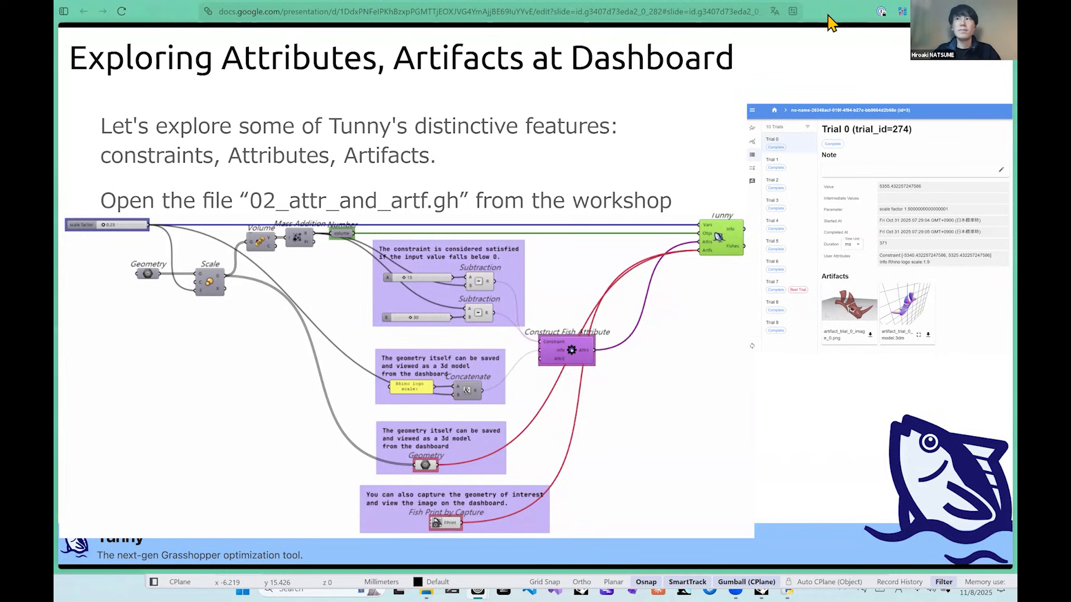
{"action": "key", "text": "alt+Tab"}
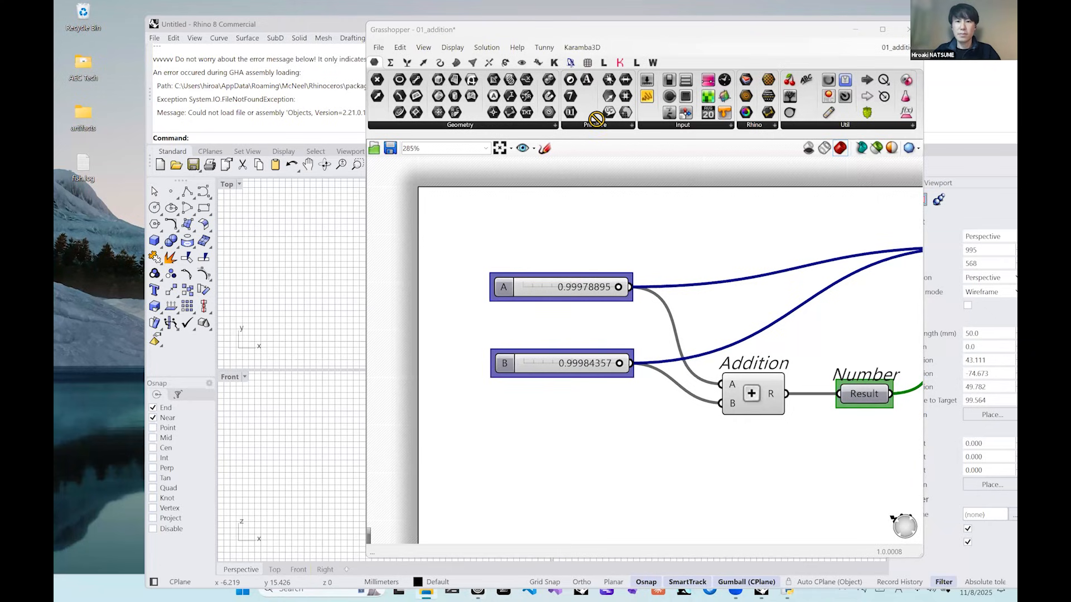
Open the 02_attr_and_artf definition in Grasshopper and maximize its window to show all component groups.
{"action": "key", "text": "ctrl+Tab"}
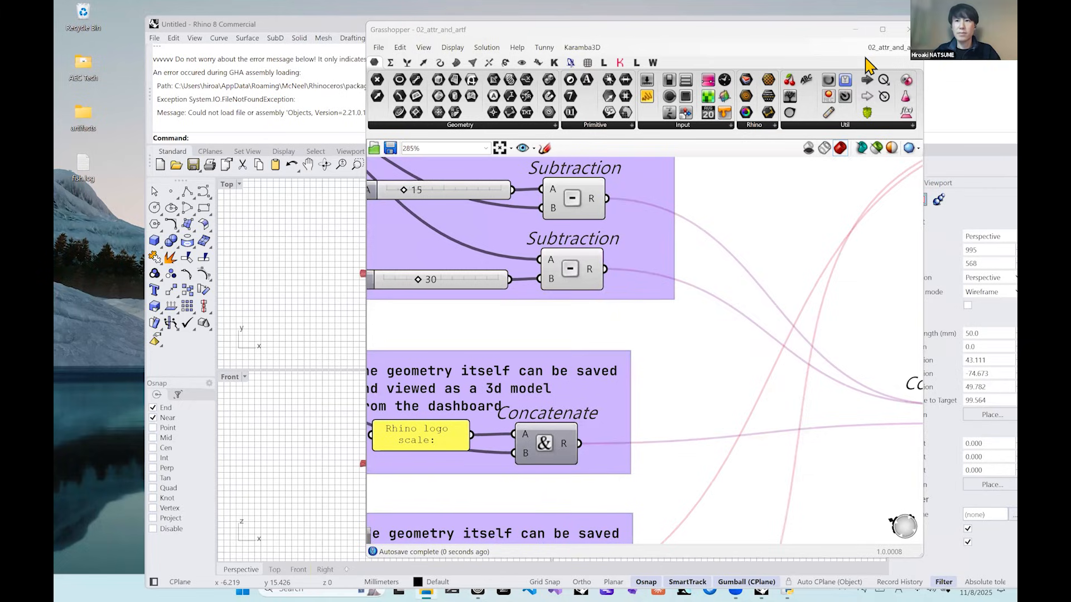
{"action": "left_click", "coordinate": [882, 30]}
{"action": "scroll", "coordinate": [742, 291], "scroll_direction": "down", "scroll_amount": 4}
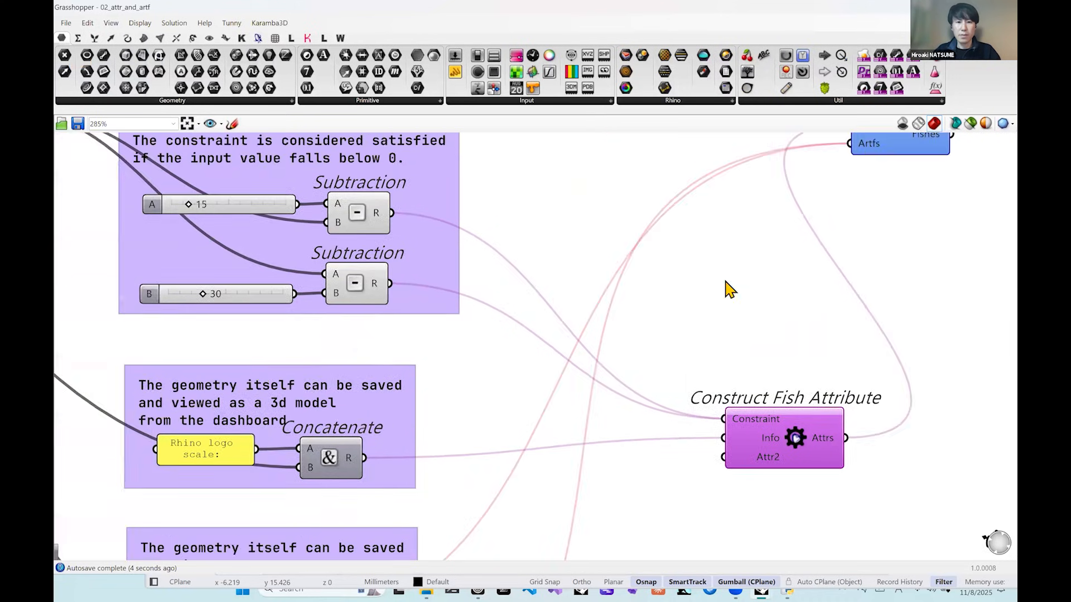
{"action": "right_click_drag", "start_coordinate": [625, 273], "coordinate": [714, 284]}
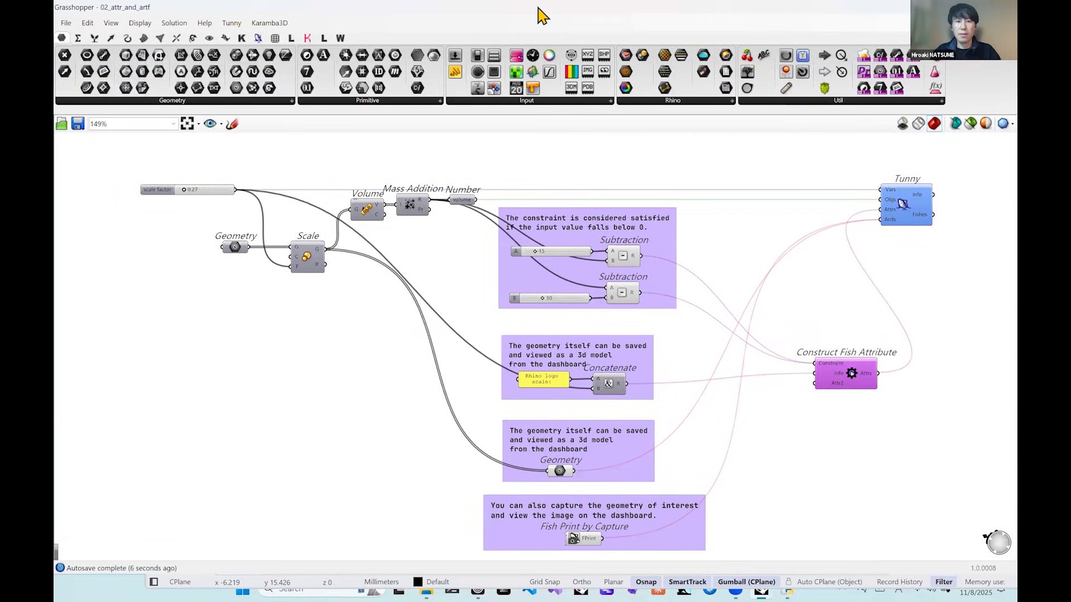
Arrange the Rhino and Grasshopper windows side by side, with the Perspective viewport enlarged to show the geometry.
{"action": "double_click", "coordinate": [688, 12]}
{"action": "left_click_drag", "start_coordinate": [689, 27], "coordinate": [54, 139]}
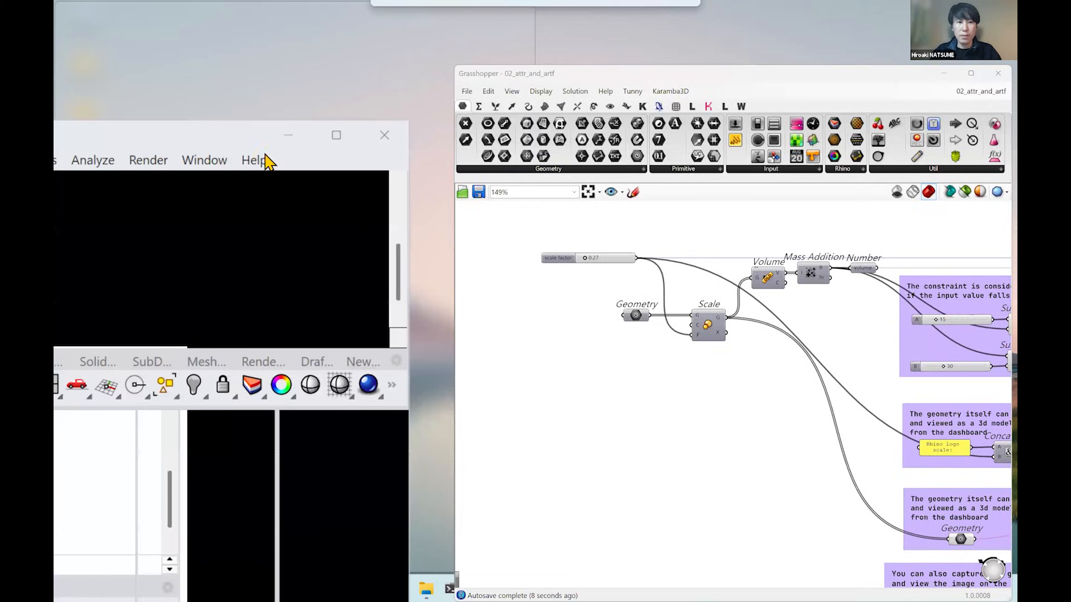
{"action": "key", "text": "ctrl+m"}
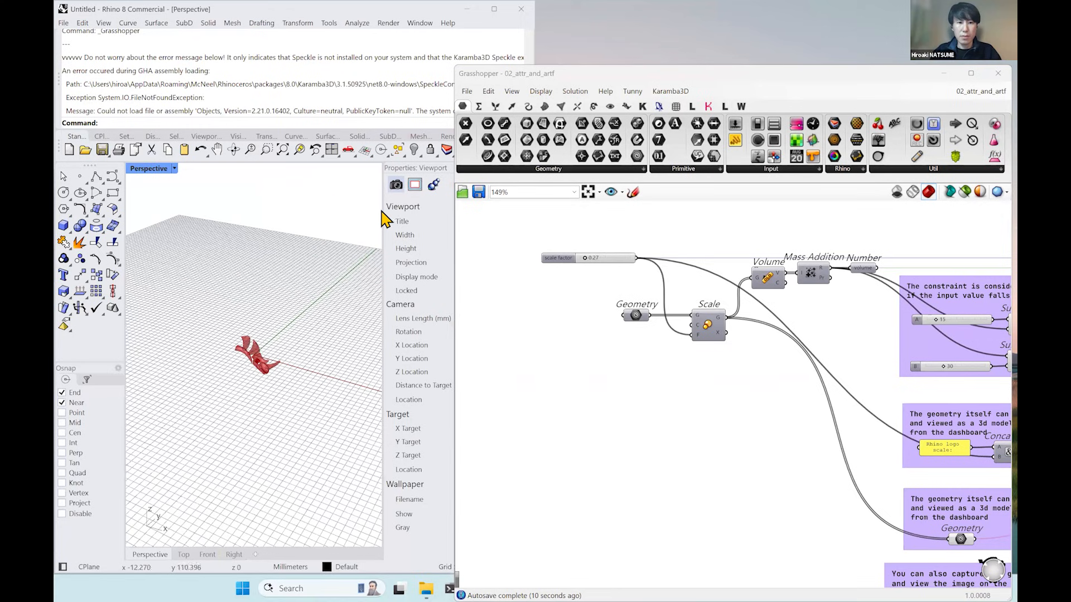
{"action": "left_click_drag", "start_coordinate": [379, 207], "coordinate": [448, 198]}
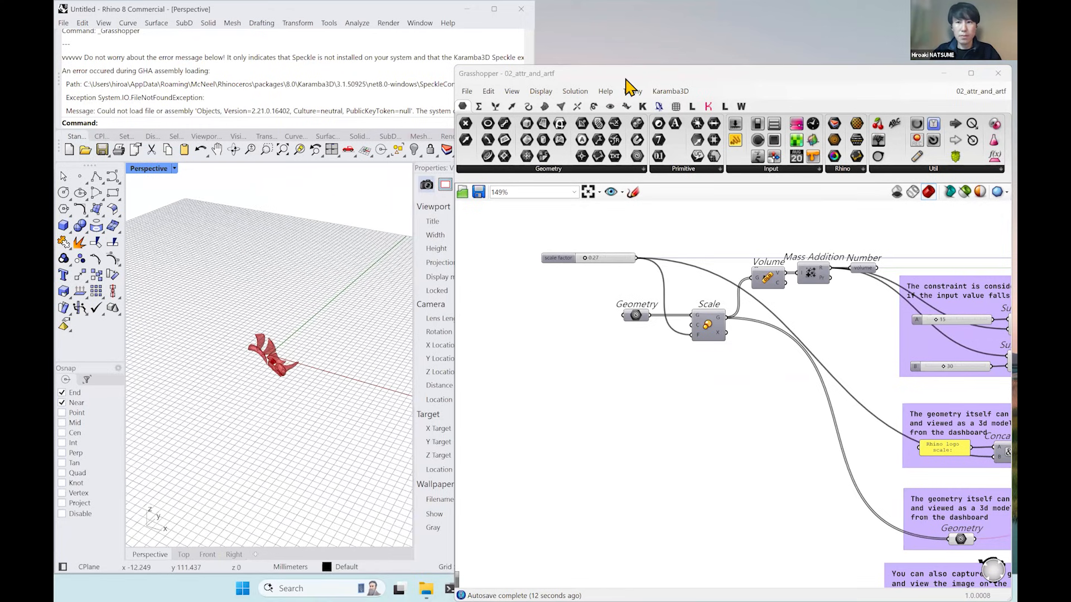
{"action": "left_click_drag", "start_coordinate": [627, 81], "coordinate": [838, 180]}
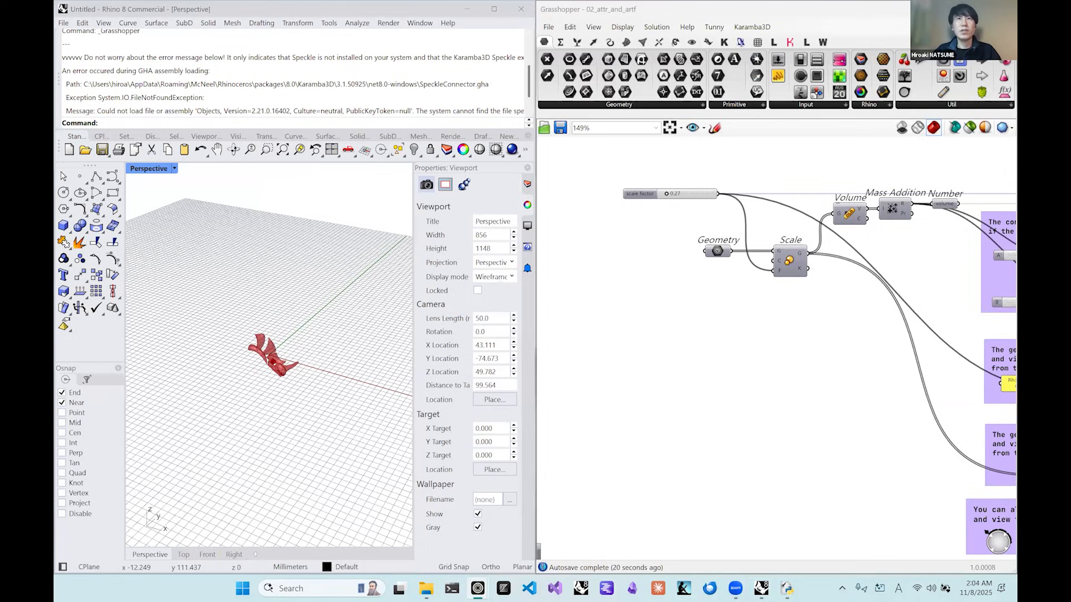
Set the scale factor slider to 1.04 and inspect the enlarged Rhino logo geometry in the Perspective viewport.
{"action": "right_click_drag", "start_coordinate": [333, 317], "coordinate": [263, 351]}
{"action": "scroll", "coordinate": [261, 344], "scroll_direction": "down", "scroll_amount": 4}
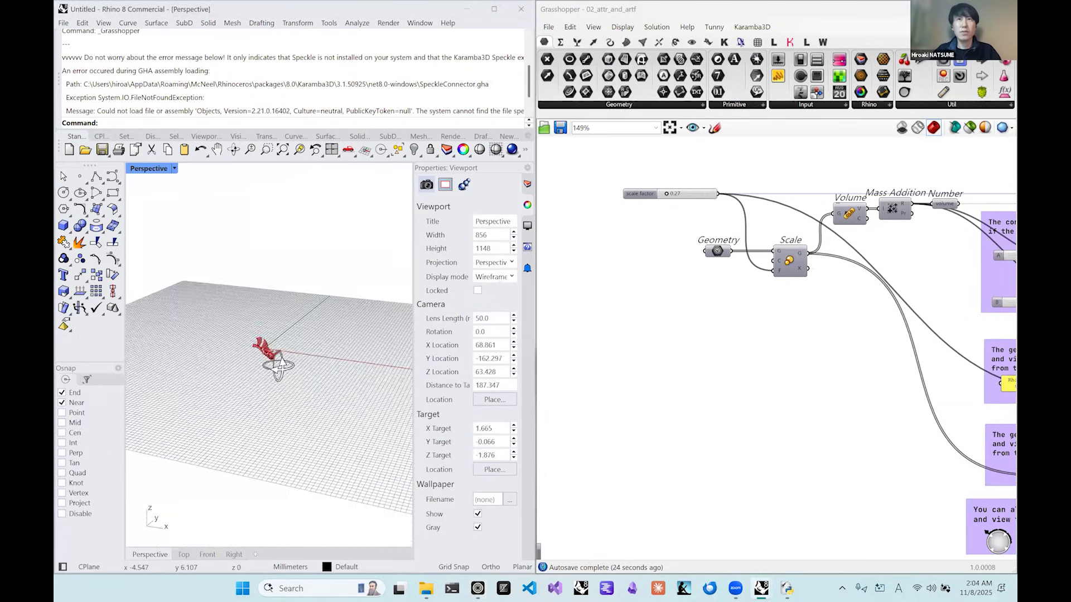
{"action": "scroll", "coordinate": [266, 352], "scroll_direction": "up", "scroll_amount": 8}
{"action": "right_click_drag", "start_coordinate": [270, 357], "coordinate": [320, 353]}
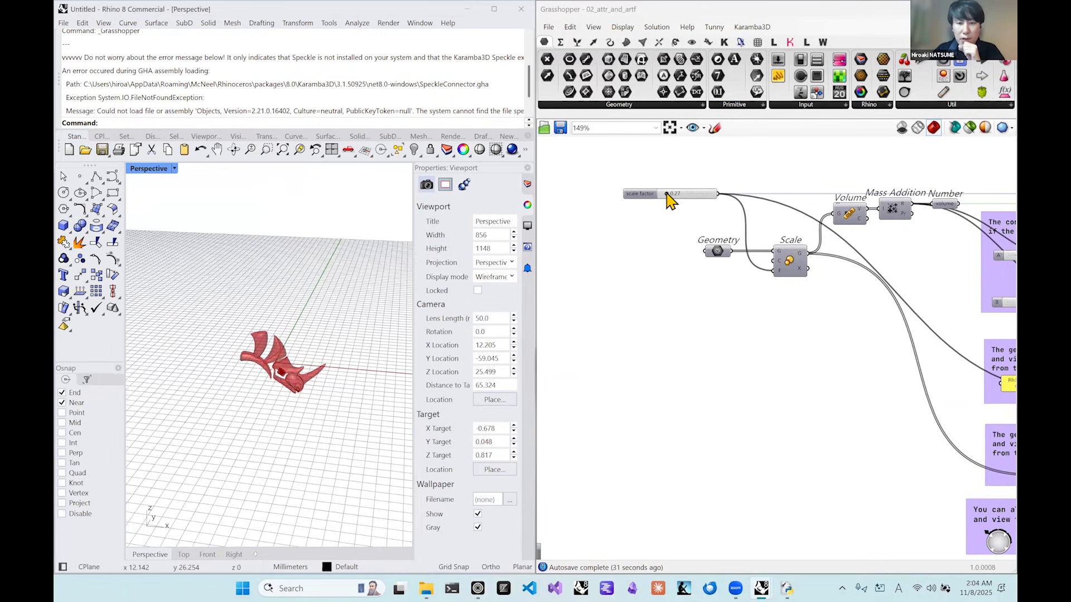
{"action": "left_click_drag", "start_coordinate": [666, 196], "coordinate": [689, 208]}
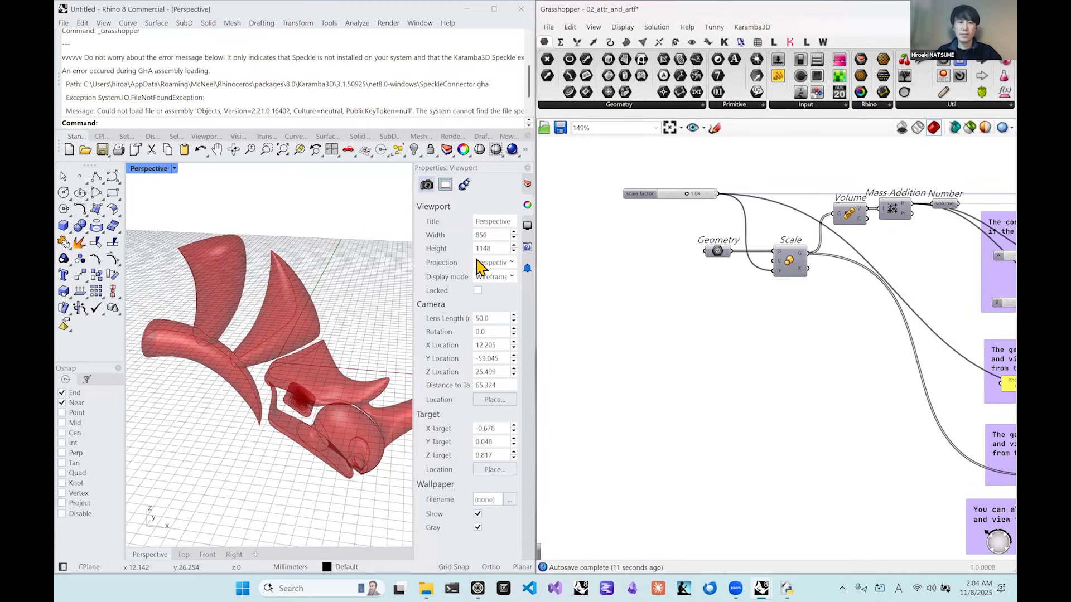
{"action": "right_click_drag", "start_coordinate": [302, 332], "coordinate": [330, 325]}
Look over the constraint, attribute and artifact groups that feed the Tunny component.
{"action": "right_click_drag", "start_coordinate": [700, 308], "coordinate": [651, 319]}
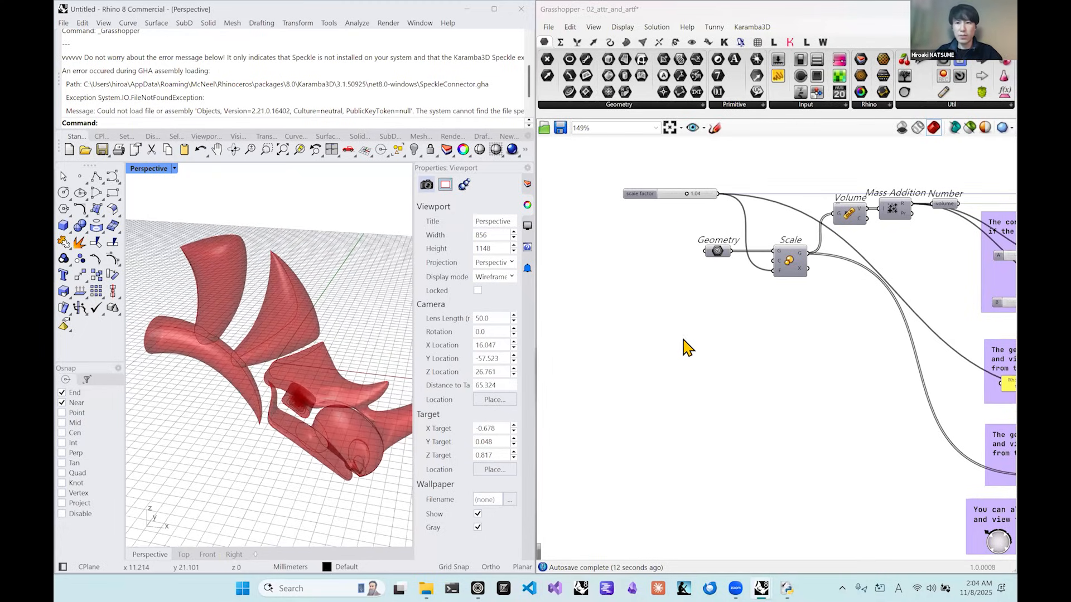
{"action": "scroll", "coordinate": [686, 349], "scroll_direction": "up", "scroll_amount": 1}
{"action": "scroll", "coordinate": [798, 363], "scroll_direction": "down", "scroll_amount": 4}
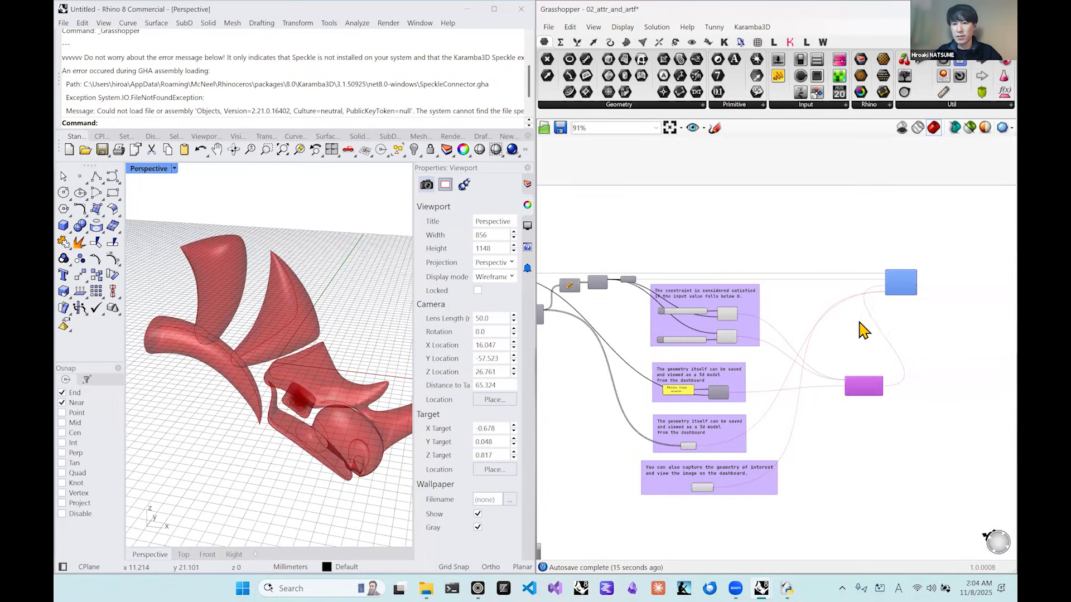
Place the Tunny component beside the scale factor slider and set the slider to 0.48.
{"action": "left_click_drag", "start_coordinate": [915, 279], "coordinate": [655, 251]}
{"action": "right_click_drag", "start_coordinate": [811, 230], "coordinate": [837, 230]}
{"action": "scroll", "coordinate": [707, 234], "scroll_direction": "up", "scroll_amount": 4}
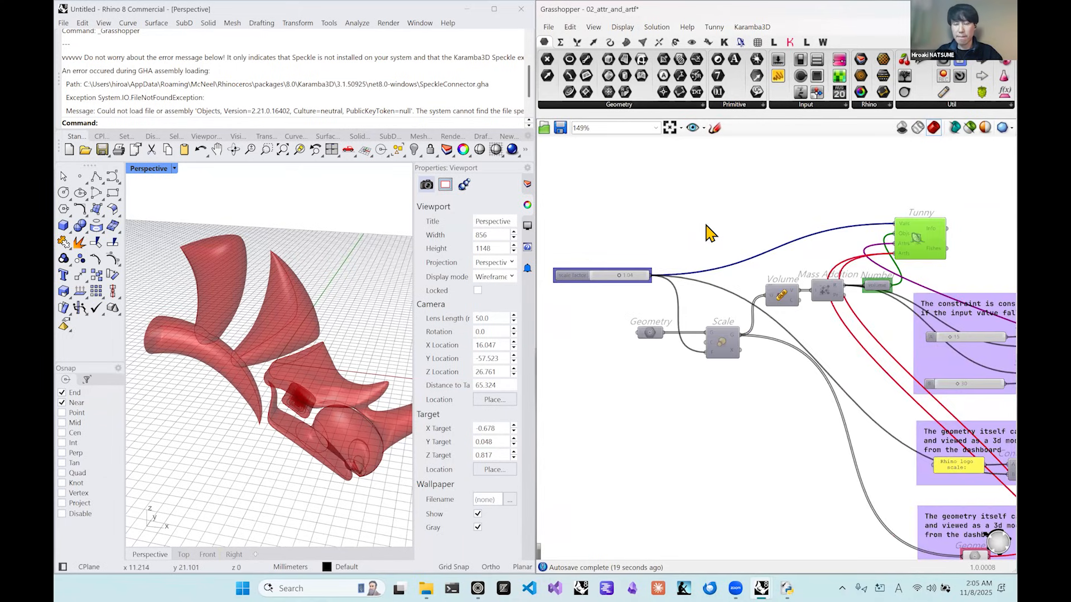
{"action": "left_click_drag", "start_coordinate": [966, 244], "coordinate": [916, 233]}
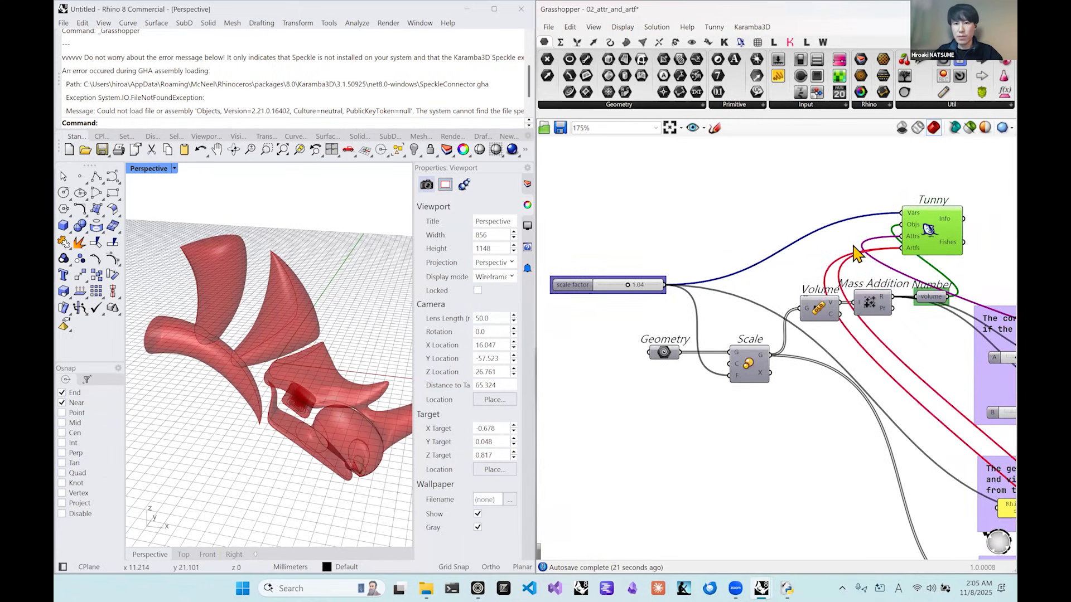
{"action": "left_click_drag", "start_coordinate": [758, 279], "coordinate": [745, 280]}
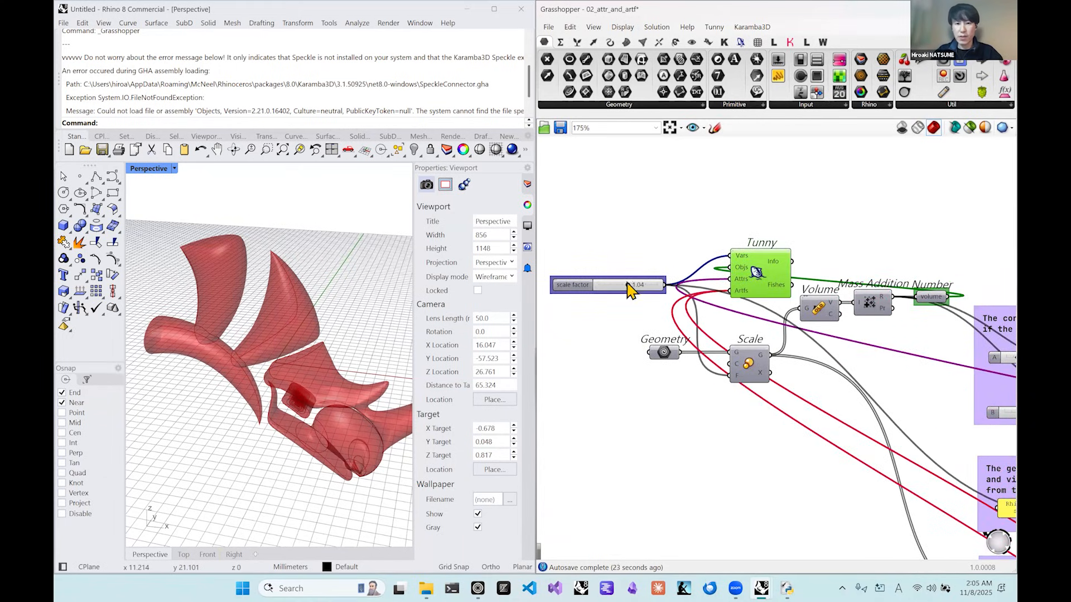
{"action": "left_click_drag", "start_coordinate": [628, 285], "coordinate": [610, 285]}
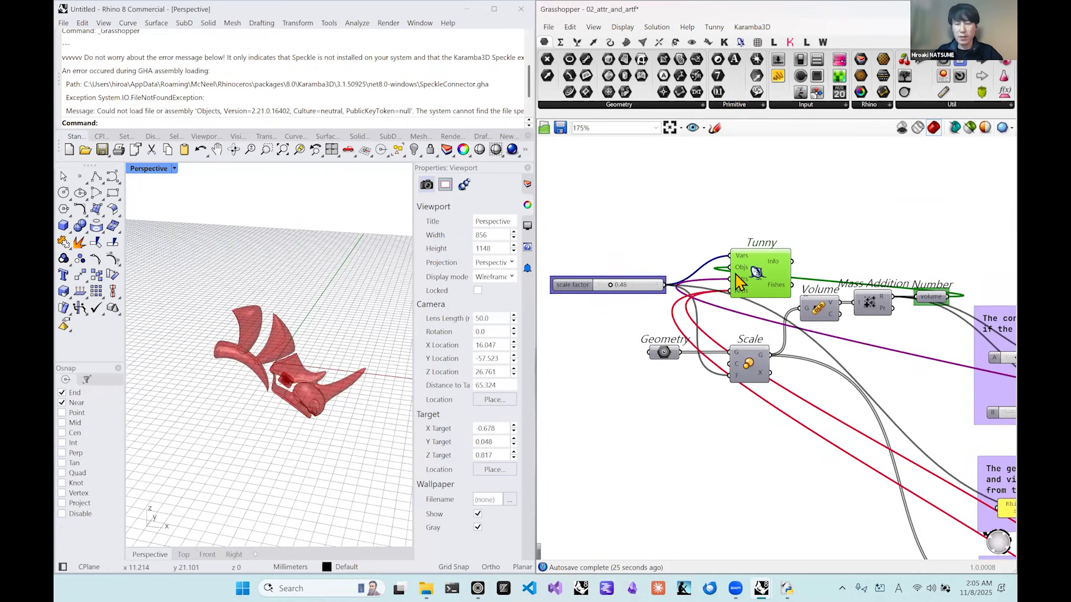
Move the Tunny component past the volume objective to the far side of Construct Fish Attribute and inspect its Attrs input.
{"action": "left_click_drag", "start_coordinate": [752, 278], "coordinate": [870, 268]}
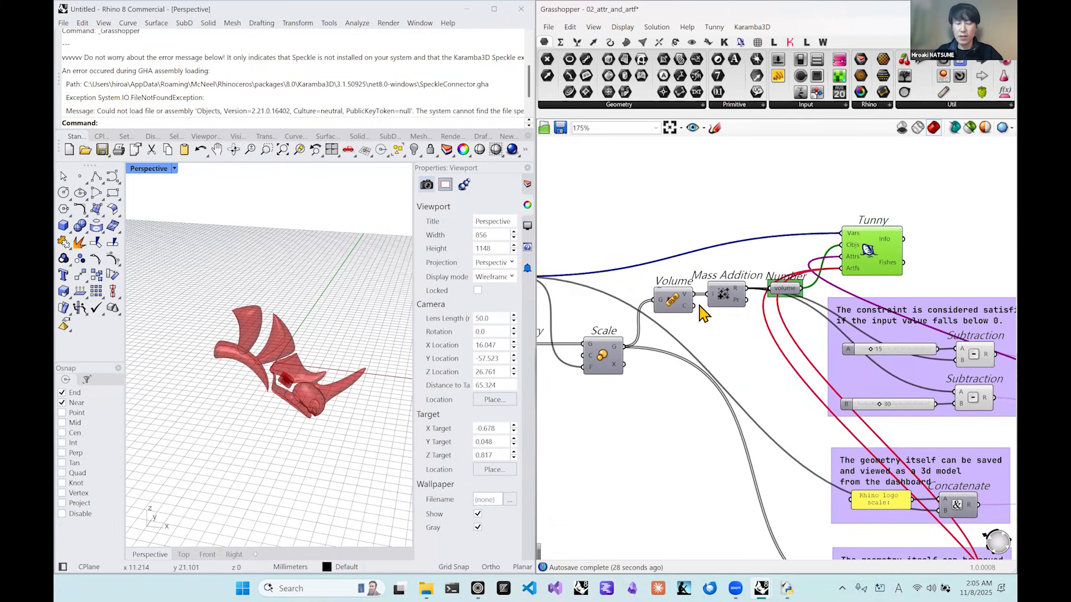
{"action": "left_click_drag", "start_coordinate": [673, 302], "coordinate": [666, 302]}
{"action": "left_click", "coordinate": [873, 272]}
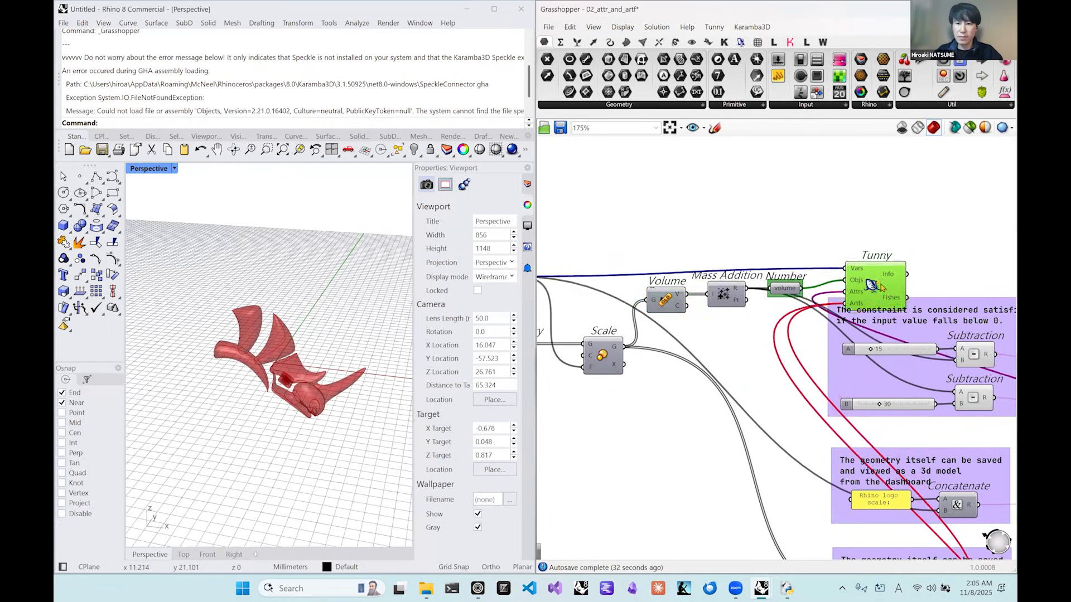
{"action": "right_click_drag", "start_coordinate": [966, 214], "coordinate": [704, 179]}
{"action": "left_click_drag", "start_coordinate": [848, 217], "coordinate": [897, 232]}
{"action": "right_click_drag", "start_coordinate": [894, 230], "coordinate": [762, 188]}
{"action": "left_click_drag", "start_coordinate": [748, 180], "coordinate": [938, 302]}
{"action": "scroll", "coordinate": [940, 310], "scroll_direction": "down", "scroll_amount": 3}
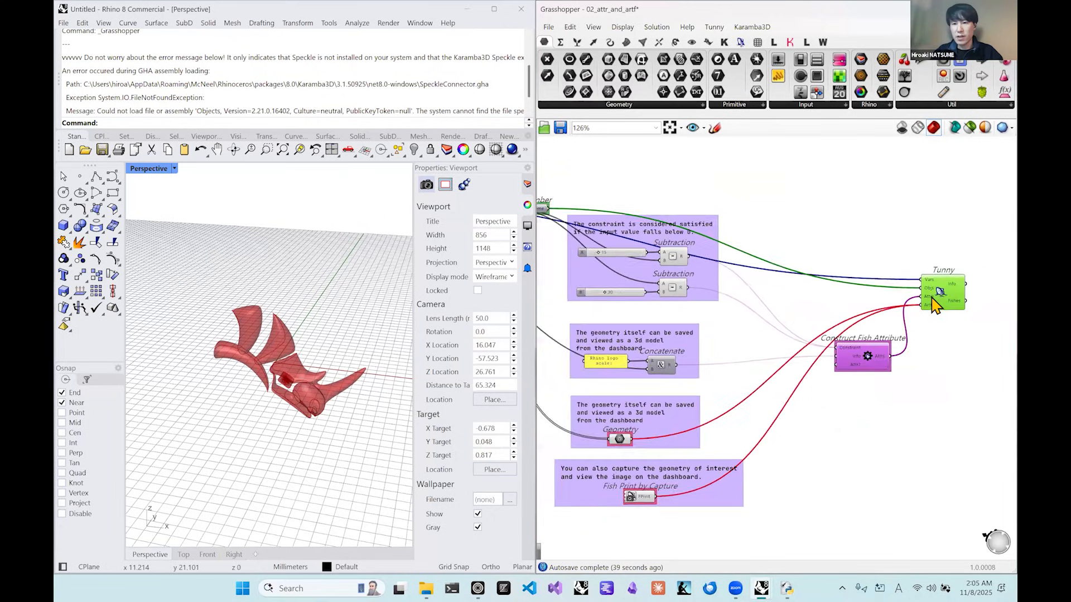
{"action": "scroll", "coordinate": [829, 230], "scroll_direction": "up", "scroll_amount": 5}
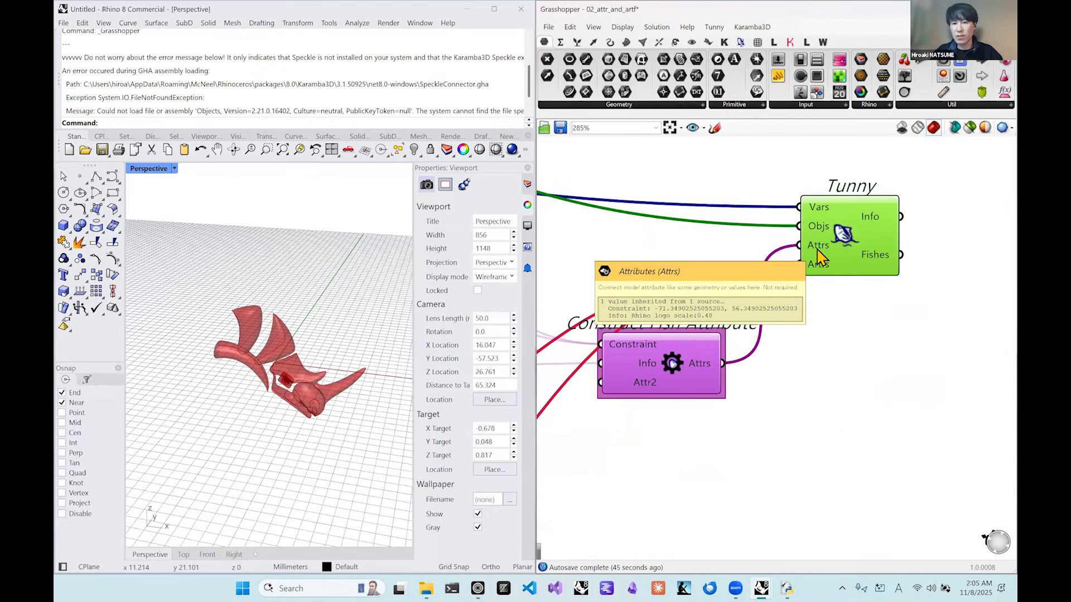
{"action": "mouse_move", "coordinate": [819, 249]}
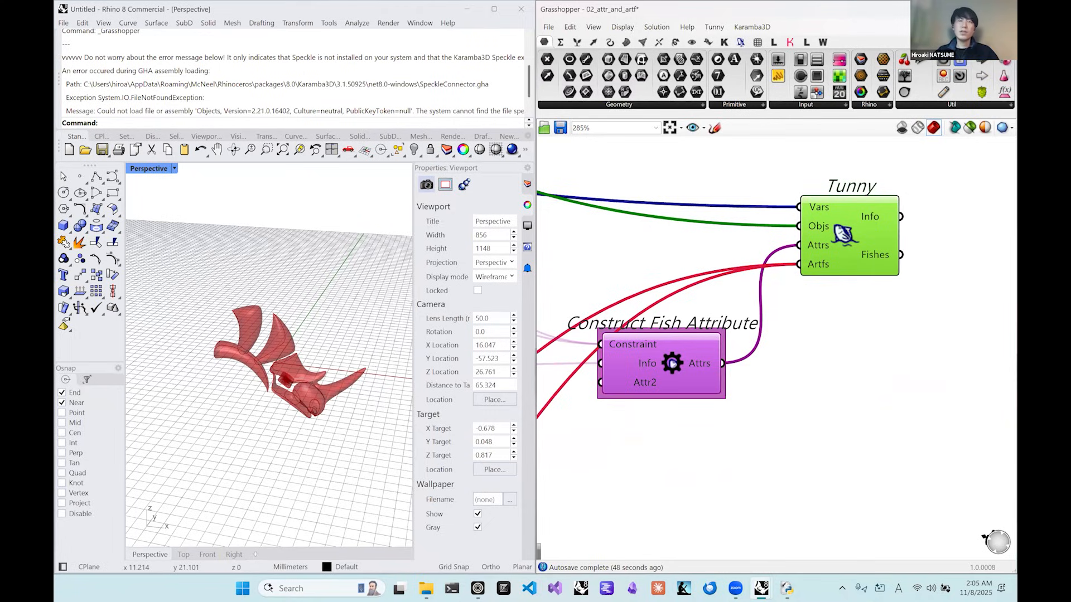
Select the Construct Fish Attribute component and shift it closer to the groups that feed it.
{"action": "left_click", "coordinate": [665, 361]}
{"action": "left_click_drag", "start_coordinate": [662, 353], "coordinate": [664, 339]}
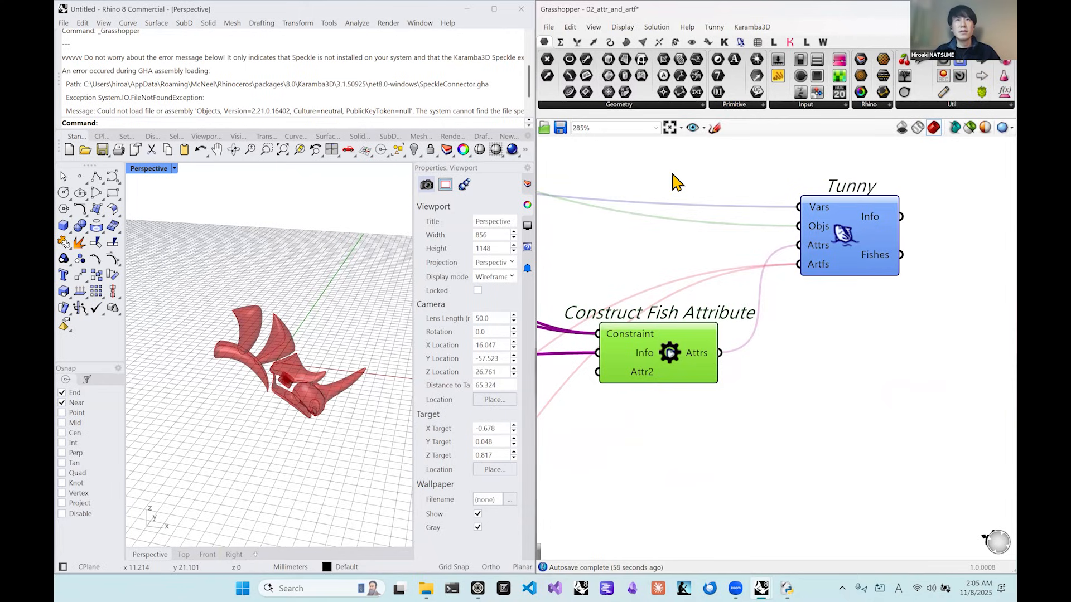
{"action": "right_click_drag", "start_coordinate": [712, 201], "coordinate": [764, 210]}
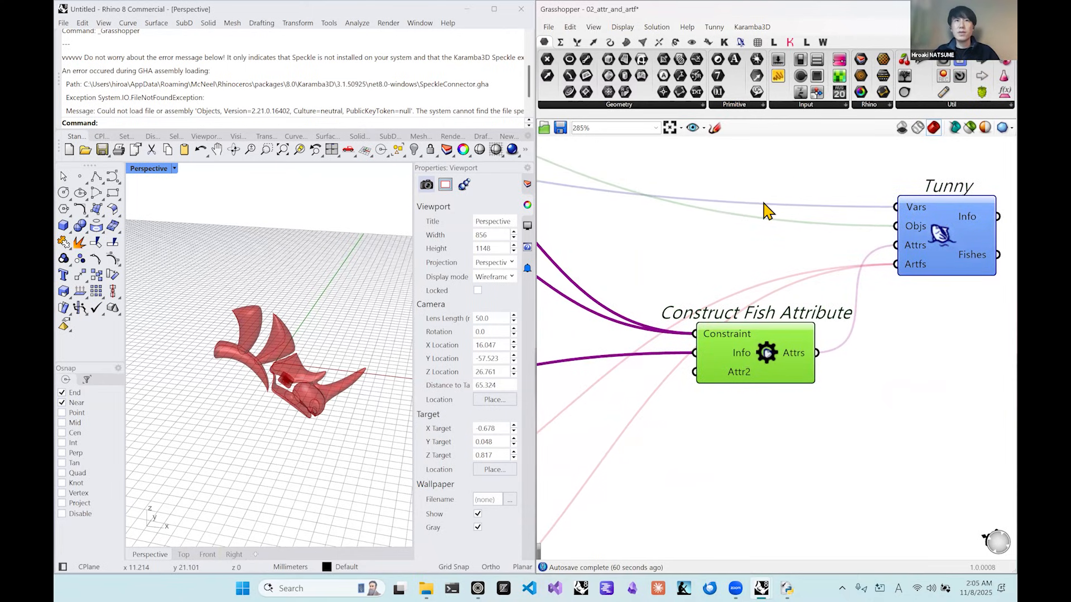
{"action": "right_click_drag", "start_coordinate": [712, 254], "coordinate": [853, 257]}
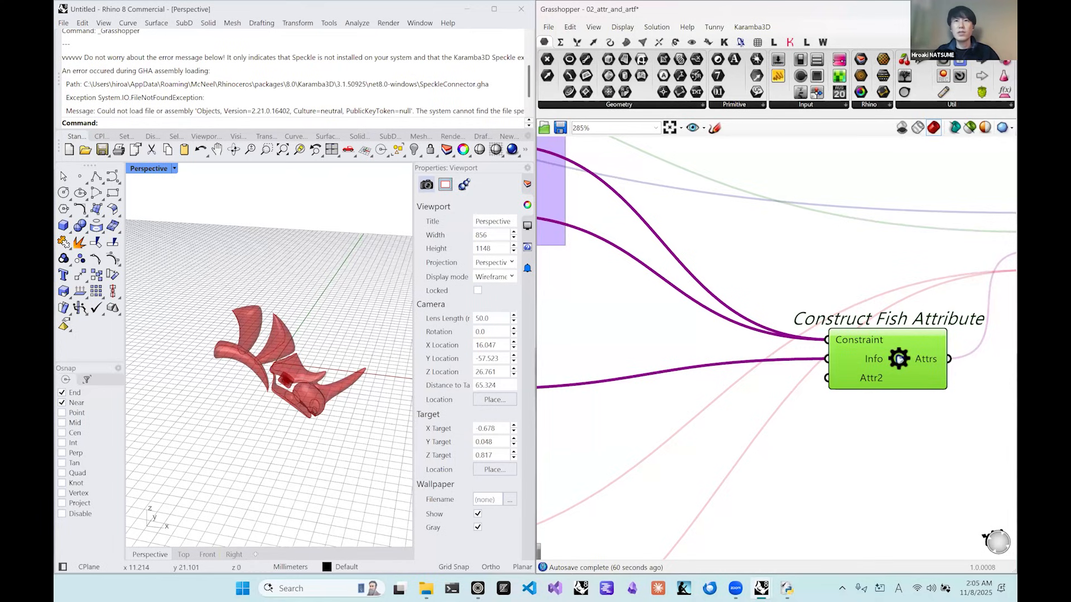
{"action": "right_click_drag", "start_coordinate": [863, 369], "coordinate": [828, 300]}
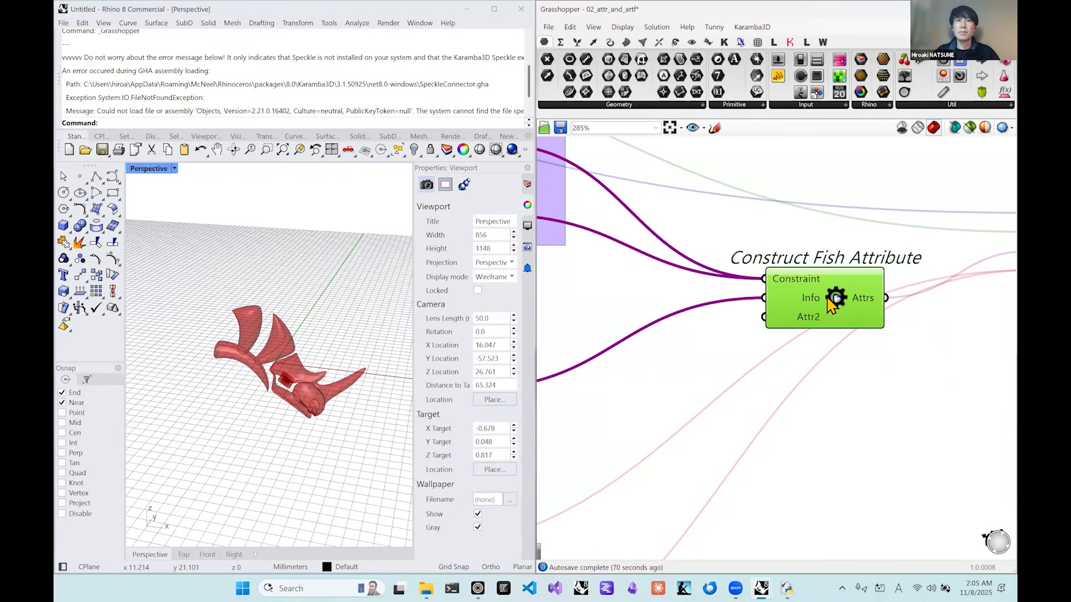
{"action": "right_click_drag", "start_coordinate": [828, 298], "coordinate": [806, 292]}
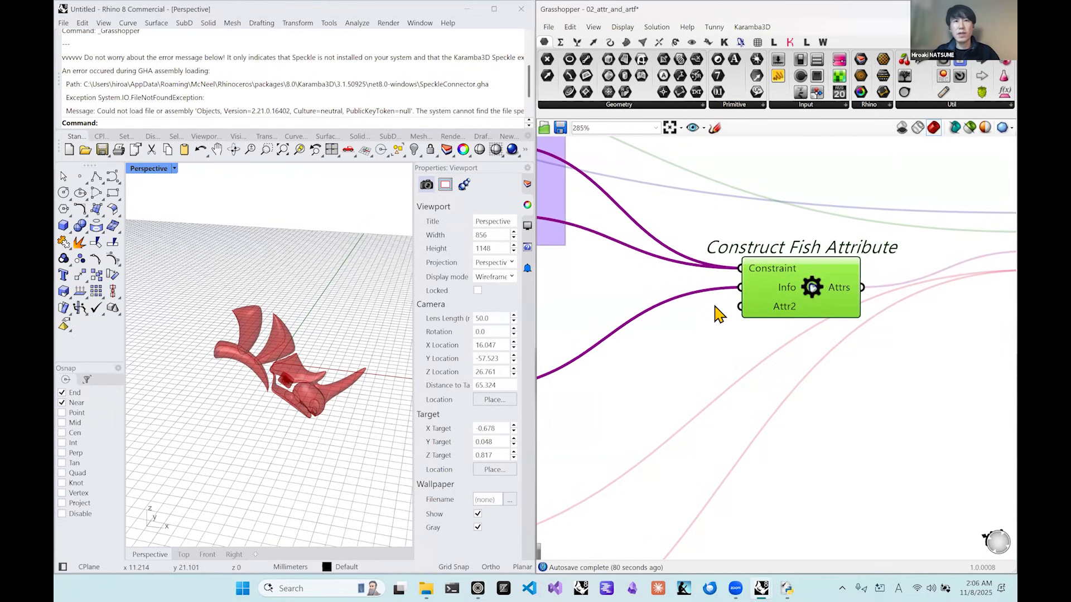
Place Construct Fish Attribute right beside the constraint group and examine the two Subtraction results wired into its Constraint input.
{"action": "right_click_drag", "start_coordinate": [698, 296], "coordinate": [744, 319]}
{"action": "left_click_drag", "start_coordinate": [944, 352], "coordinate": [800, 244]}
{"action": "right_click_drag", "start_coordinate": [815, 268], "coordinate": [896, 289]}
{"action": "right_click_drag", "start_coordinate": [770, 329], "coordinate": [861, 345]}
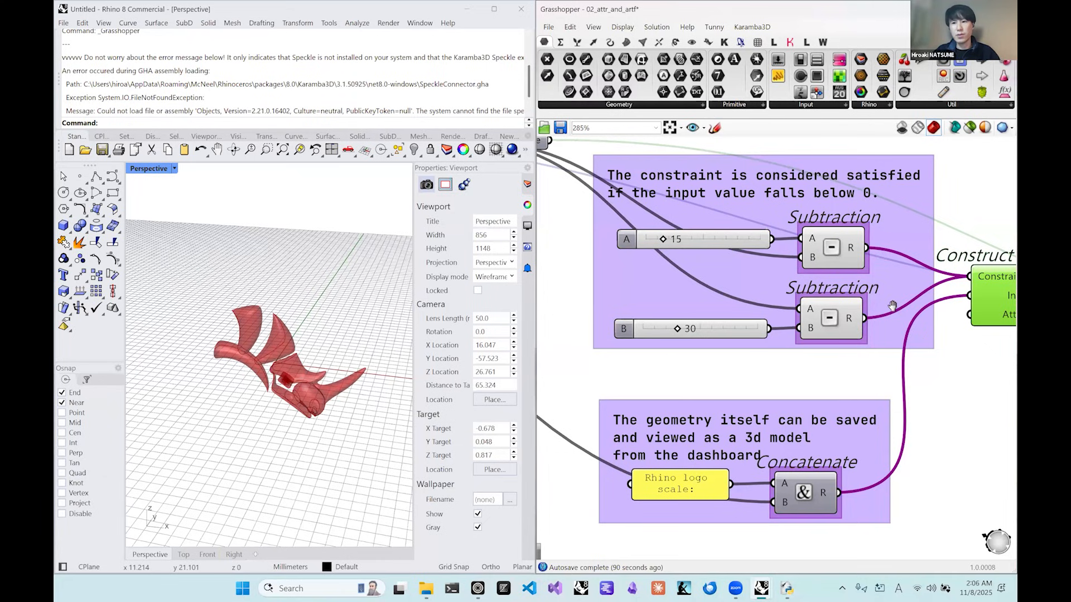
{"action": "right_click_drag", "start_coordinate": [892, 306], "coordinate": [841, 305]}
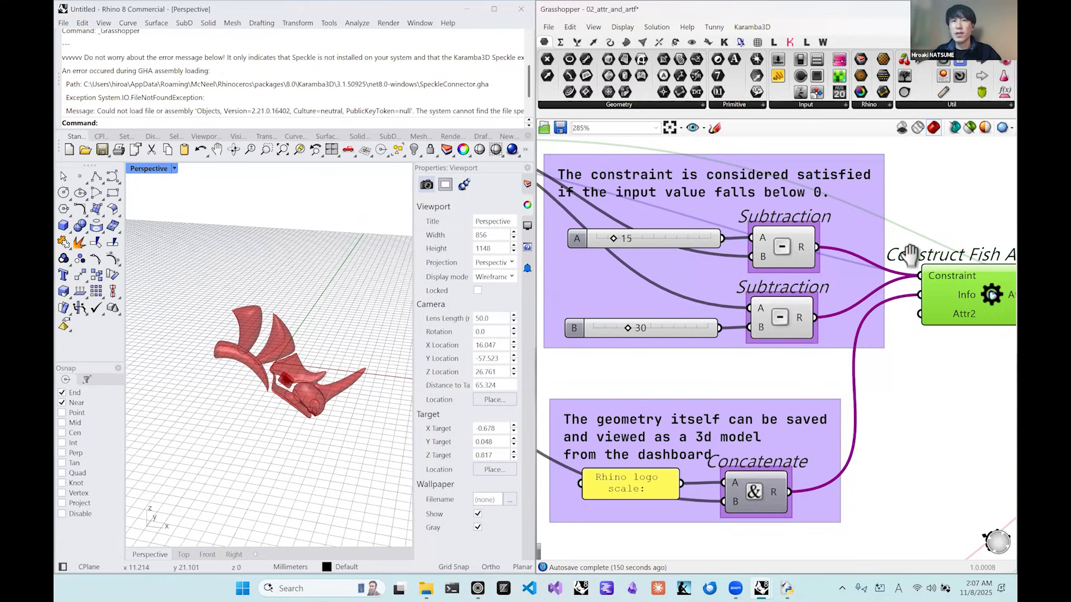
{"action": "scroll", "coordinate": [892, 259], "scroll_direction": "right", "scroll_amount": 2}
{"action": "mouse_move", "coordinate": [896, 269]}
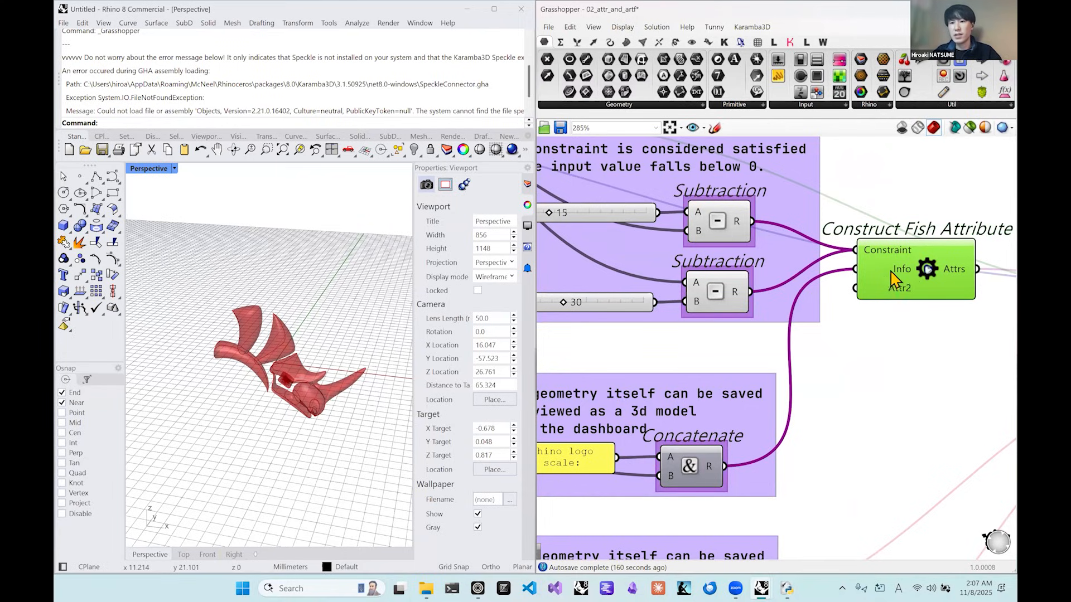
Move the Construct Fish Attribute component down beside the Concatenate group and deselect it.
{"action": "scroll", "coordinate": [900, 275], "scroll_direction": "down", "scroll_amount": 1}
{"action": "scroll", "coordinate": [900, 275], "scroll_direction": "up", "scroll_amount": 1}
{"action": "left_click_drag", "start_coordinate": [861, 383], "coordinate": [799, 500]}
{"action": "right_click_drag", "start_coordinate": [799, 499], "coordinate": [918, 387]}
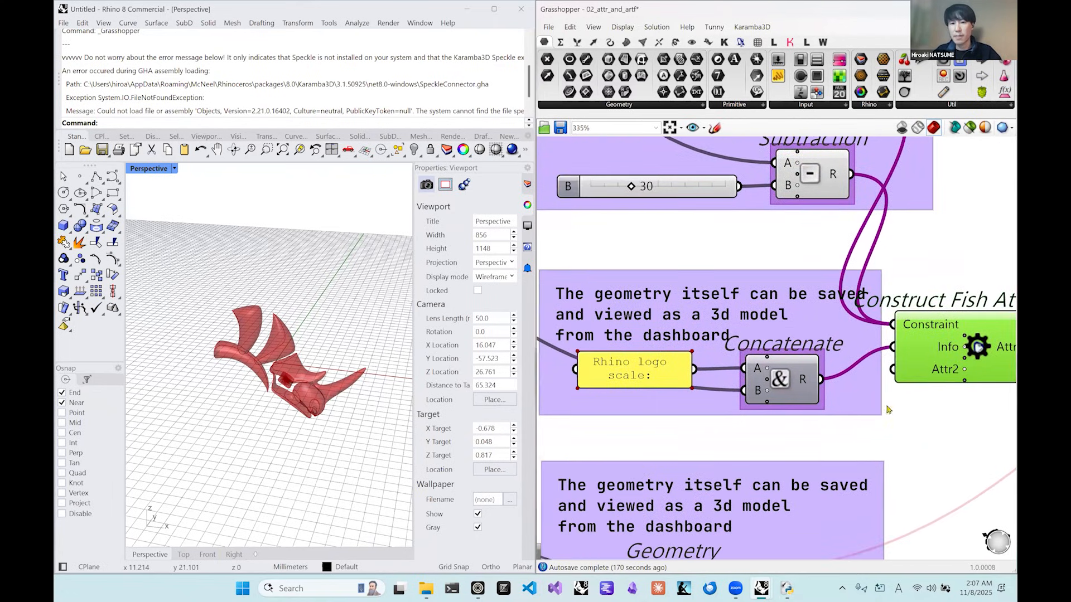
{"action": "left_click", "coordinate": [891, 440]}
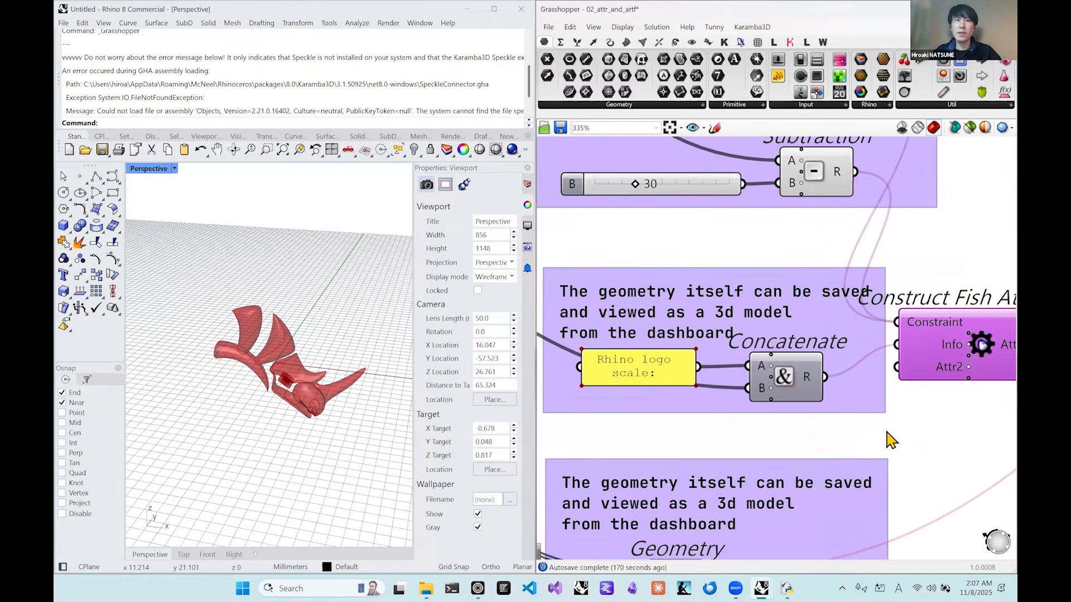
{"action": "right_click_drag", "start_coordinate": [948, 442], "coordinate": [904, 434]}
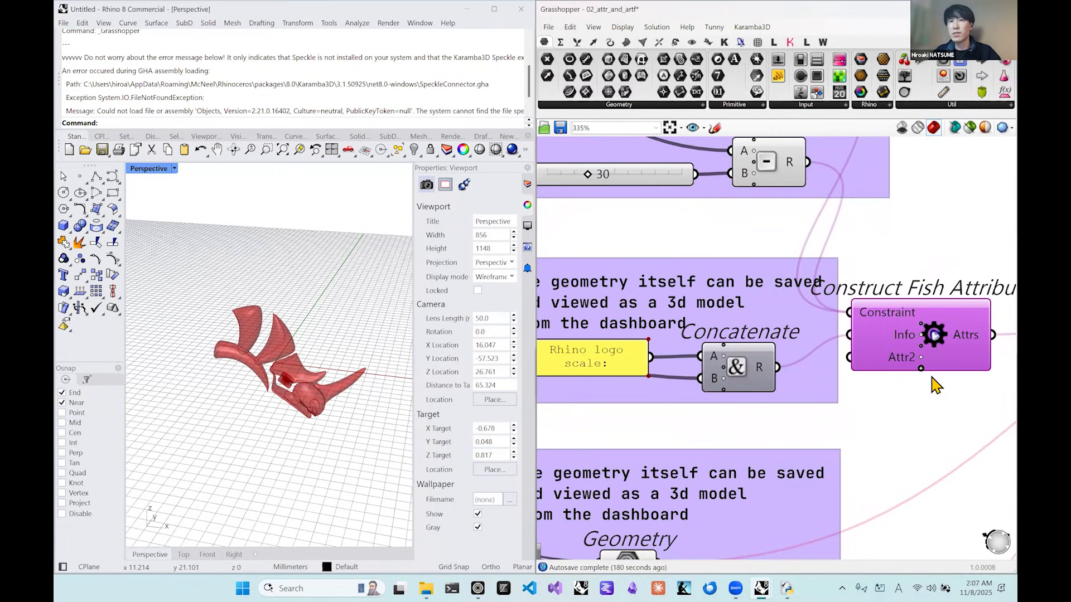
Add three extra attribute inputs below Attr2 on the Construct Fish Attribute component.
{"action": "scroll", "coordinate": [936, 384], "scroll_direction": "up", "scroll_amount": 5}
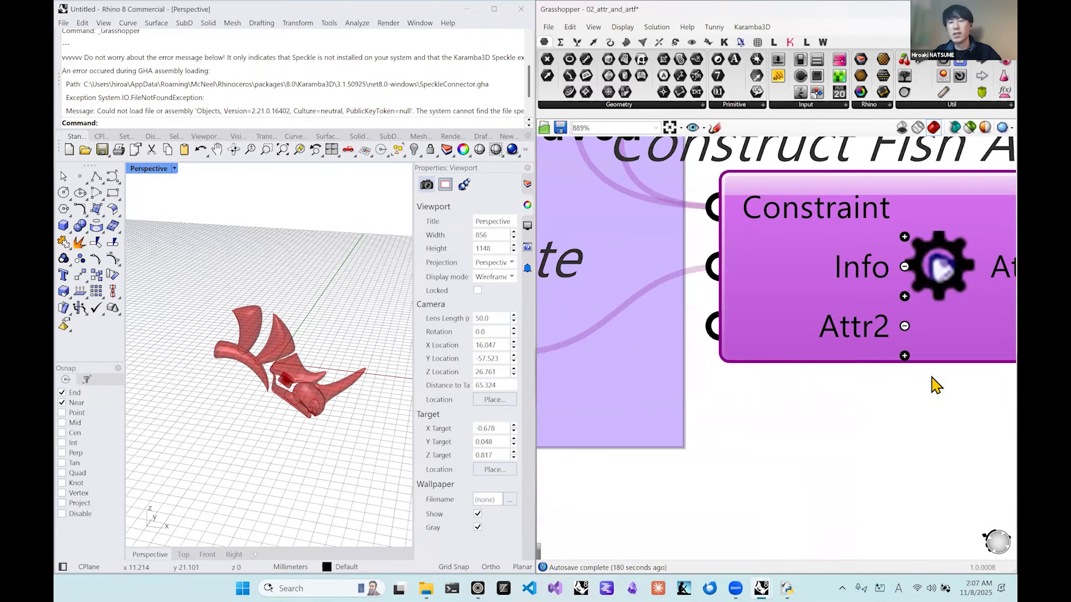
{"action": "scroll", "coordinate": [936, 384], "scroll_direction": "up", "scroll_amount": 1}
{"action": "left_click", "coordinate": [898, 351]}
{"action": "left_click", "coordinate": [902, 387]}
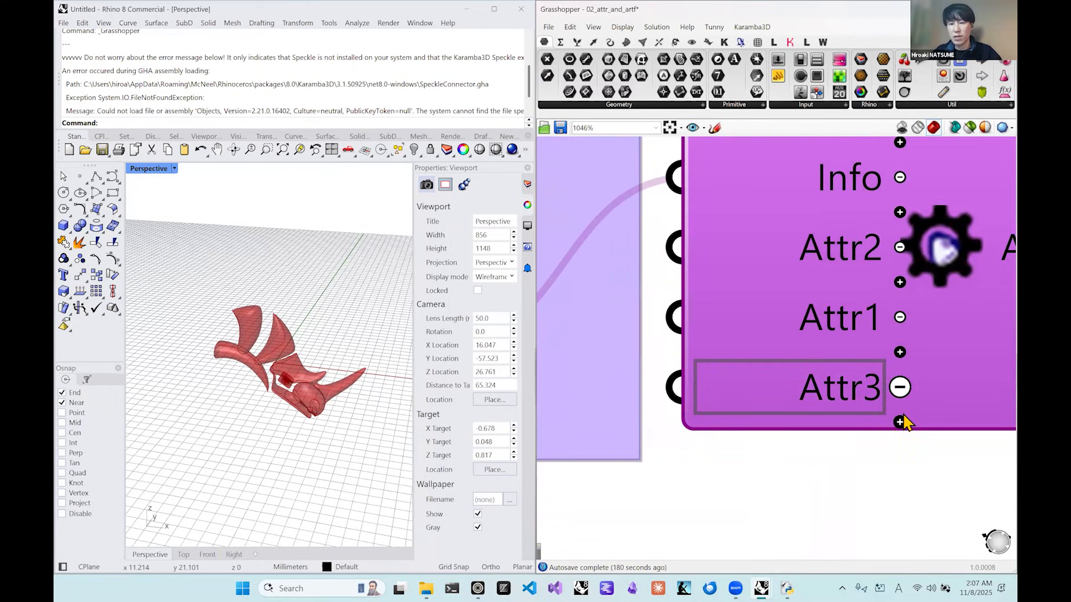
{"action": "left_click", "coordinate": [918, 384]}
{"action": "scroll", "coordinate": [918, 384], "scroll_direction": "down", "scroll_amount": 2}
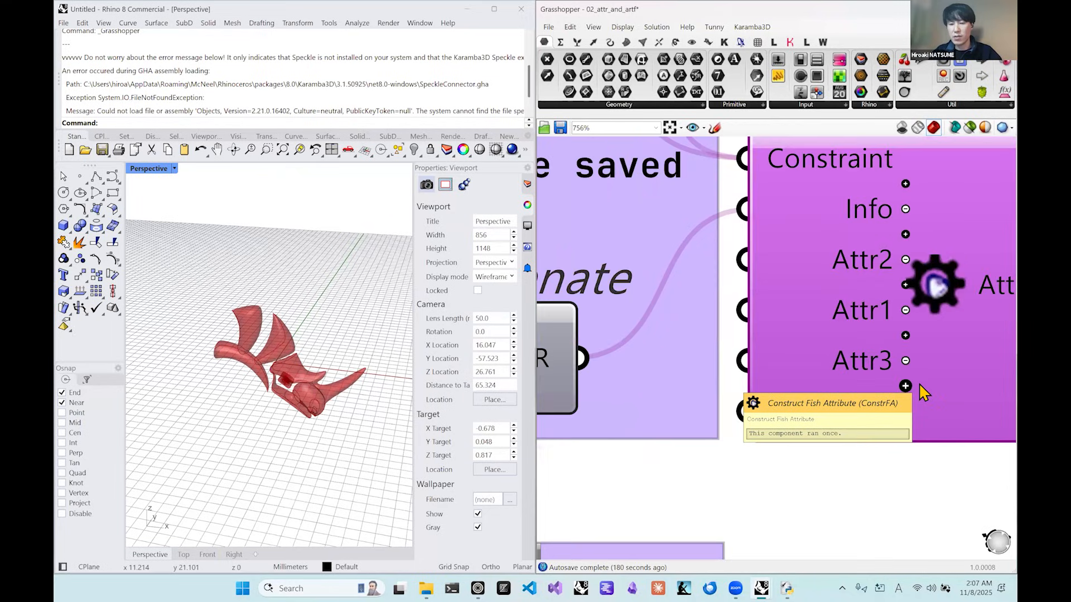
Remove every Attr input from Construct Fish Attribute, keeping only Constraint and Info.
{"action": "left_click", "coordinate": [906, 387]}
{"action": "left_click", "coordinate": [908, 406]}
{"action": "left_click", "coordinate": [906, 382]}
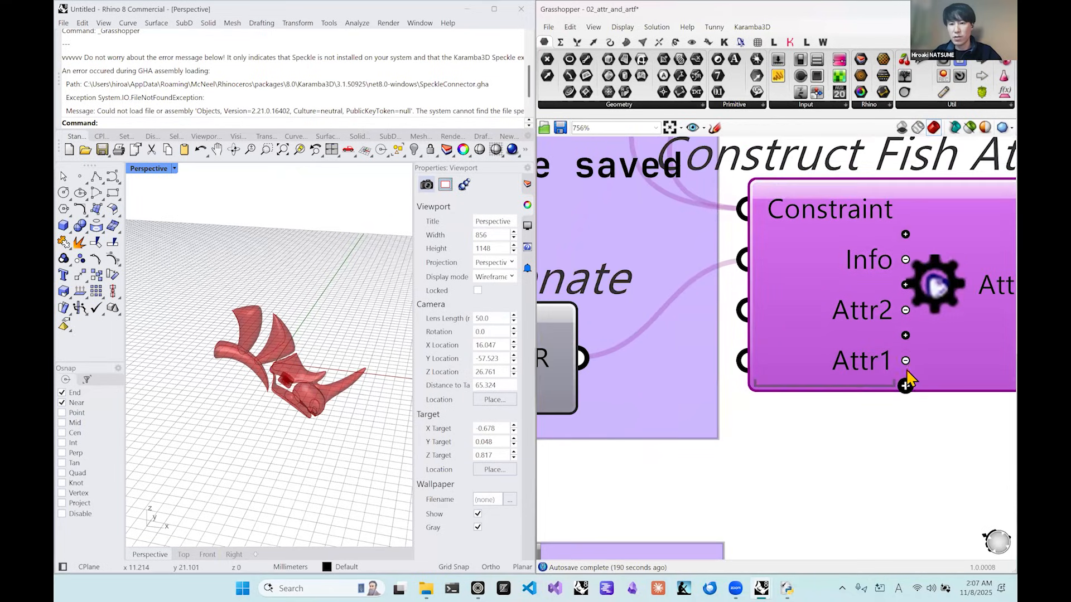
{"action": "left_click", "coordinate": [905, 360]}
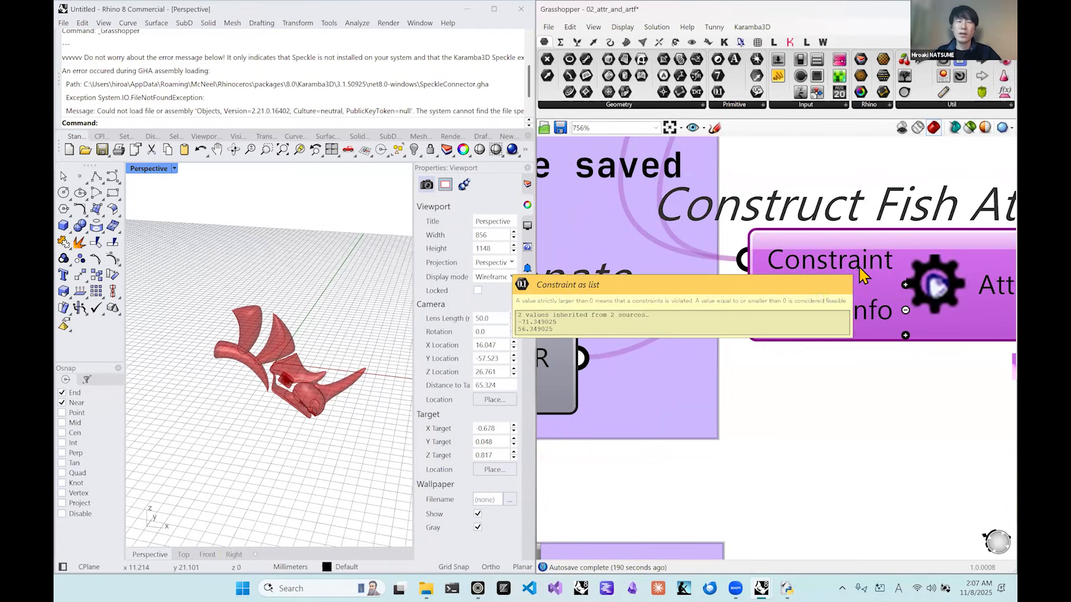
Check the Concatenate output that feeds the Info input in a temporary panel, and delete the panel.
{"action": "right_click_drag", "start_coordinate": [820, 328], "coordinate": [837, 324]}
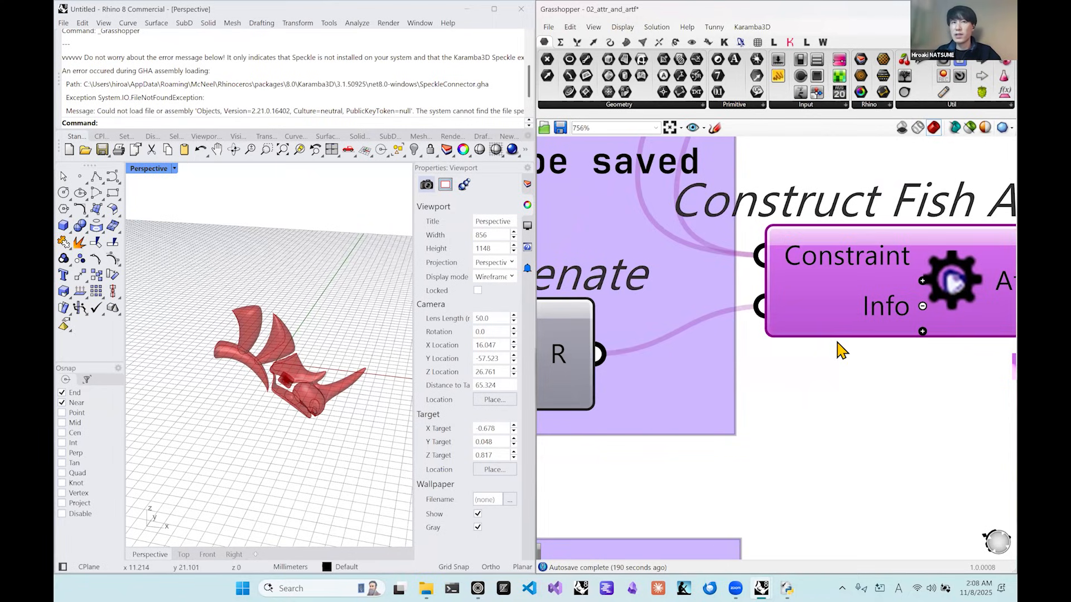
{"action": "right_click_drag", "start_coordinate": [819, 329], "coordinate": [829, 347]}
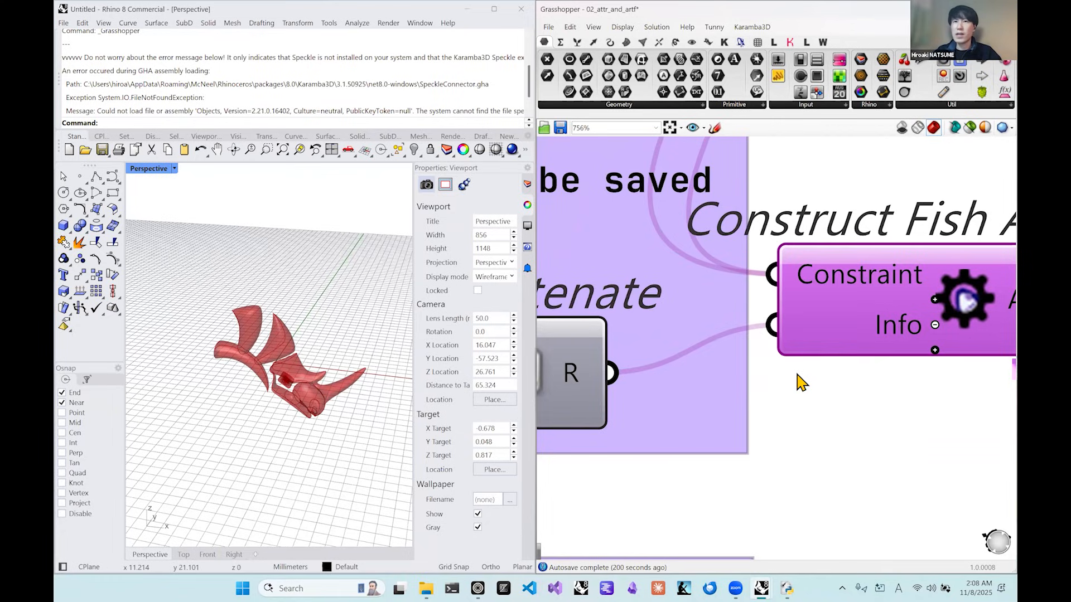
{"action": "right_click_drag", "start_coordinate": [773, 373], "coordinate": [814, 379]}
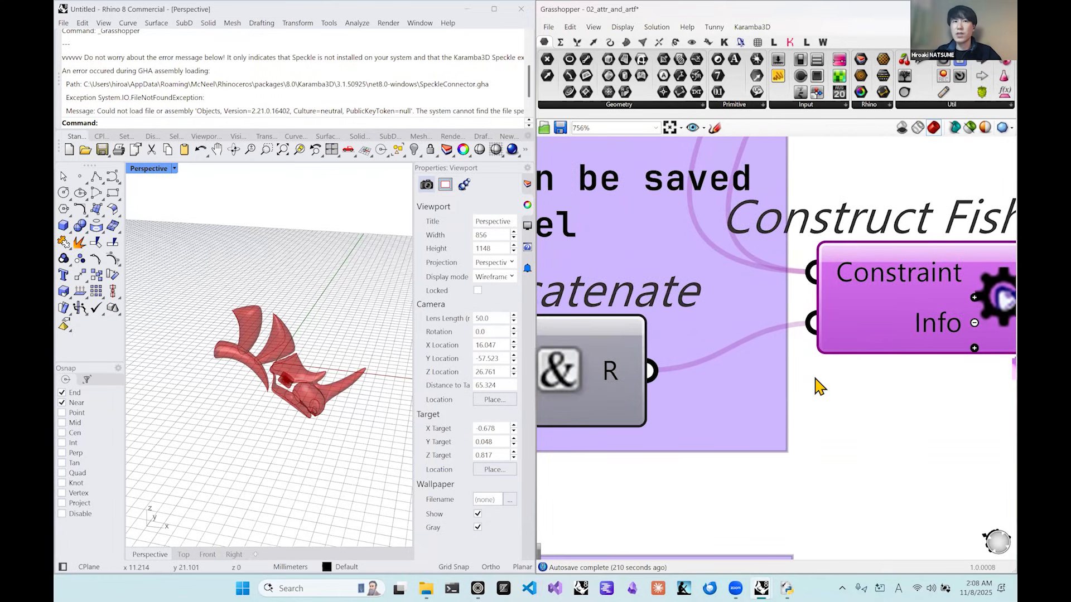
{"action": "scroll", "coordinate": [818, 384], "scroll_direction": "down", "scroll_amount": 2}
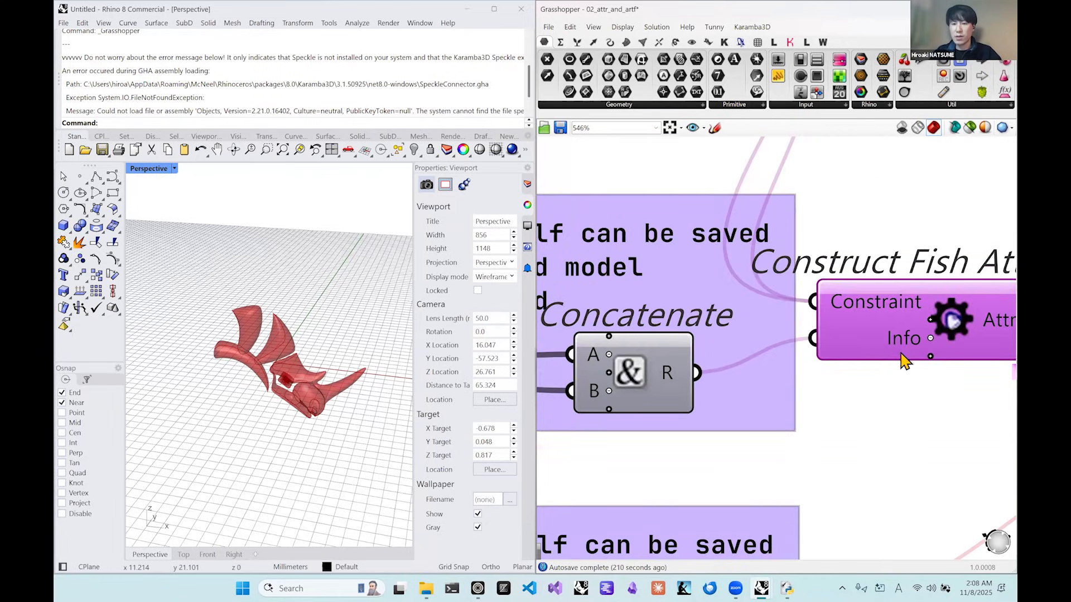
{"action": "double_click", "coordinate": [859, 429]}
{"action": "type", "text": "//"}
{"action": "key", "text": "Return"}
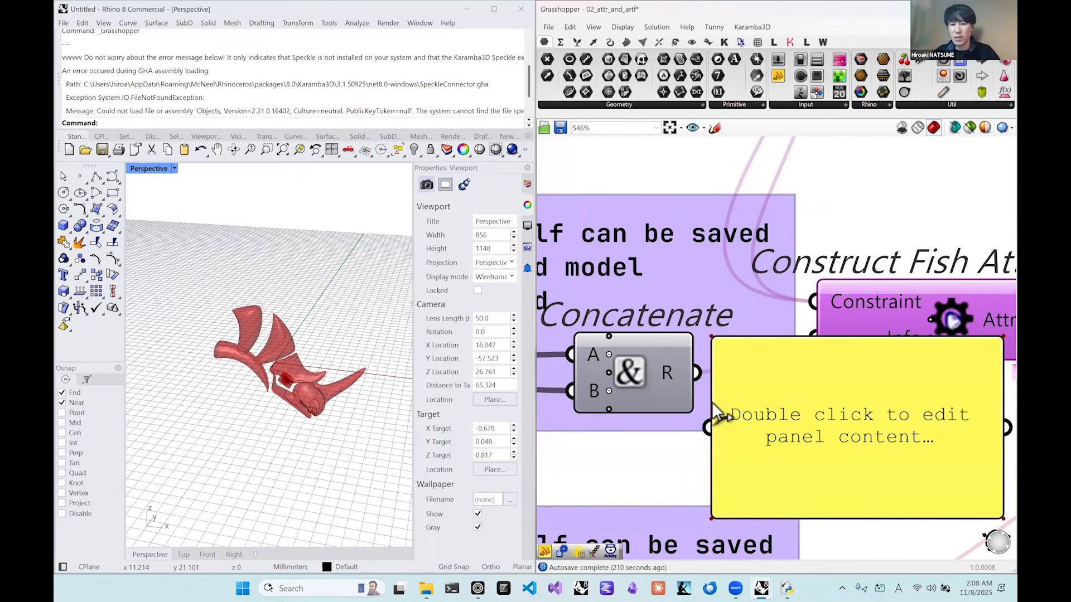
{"action": "left_click_drag", "start_coordinate": [697, 373], "coordinate": [781, 419]}
{"action": "right_click_drag", "start_coordinate": [790, 430], "coordinate": [755, 414]}
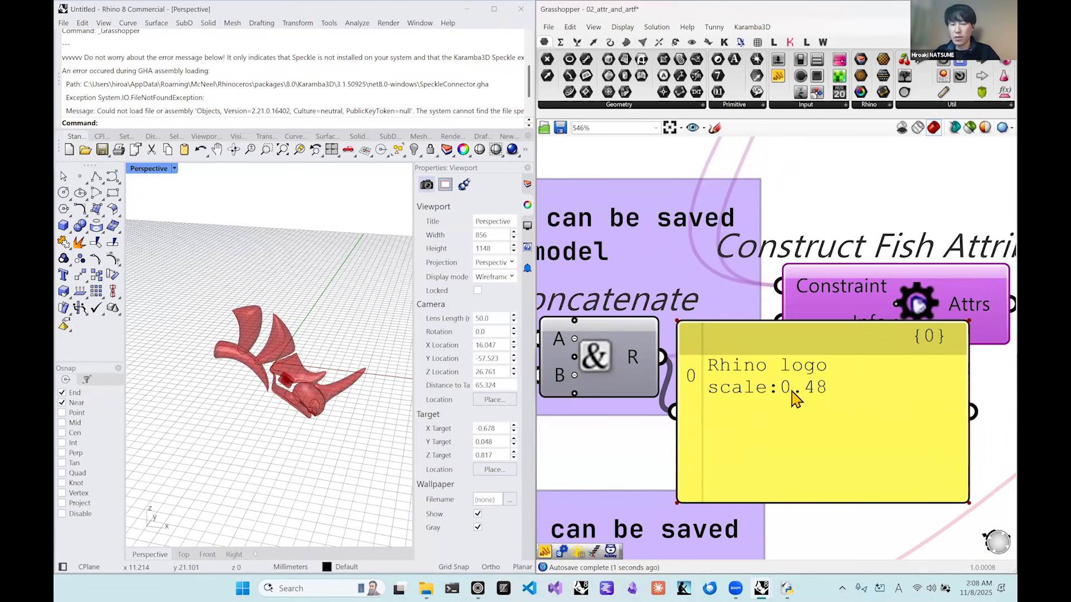
{"action": "left_click", "coordinate": [835, 422]}
{"action": "key", "text": "Delete"}
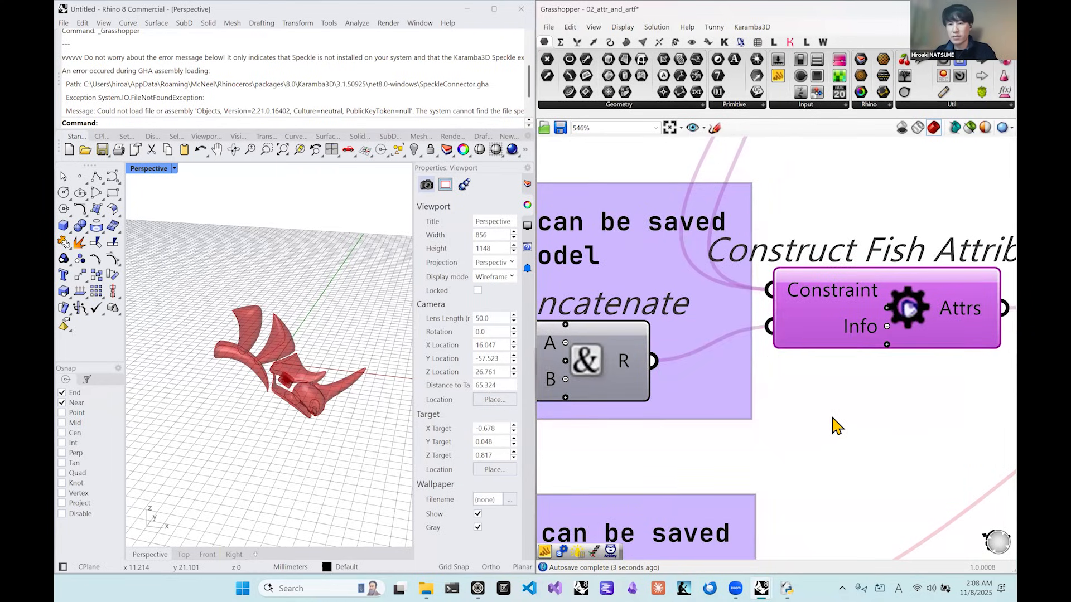
Select the Tunny component and inspect the wires entering its Artfs input.
{"action": "scroll", "coordinate": [823, 428], "scroll_direction": "down", "scroll_amount": 2}
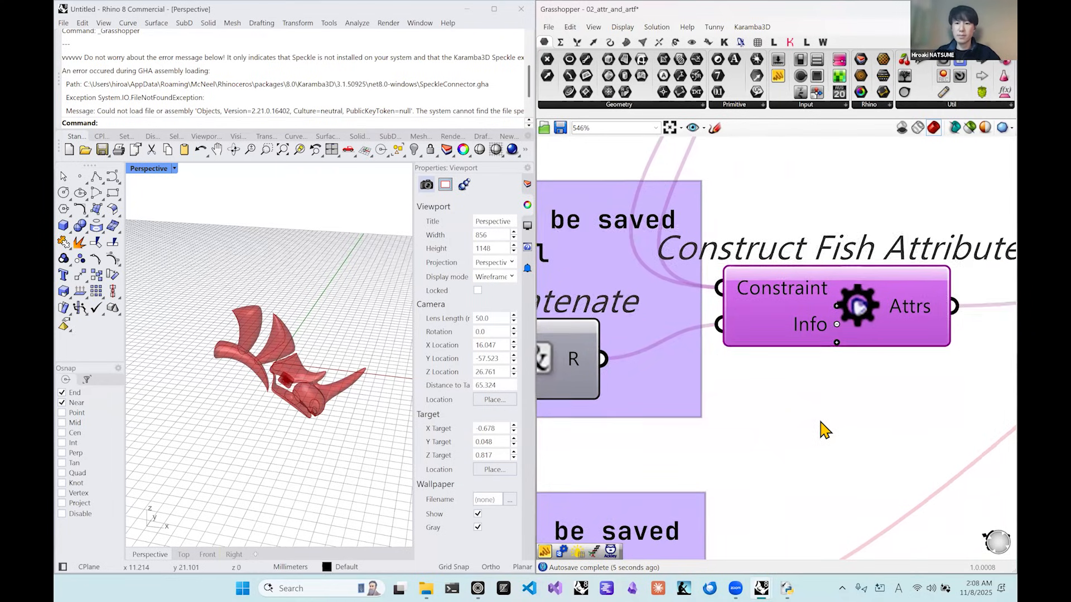
{"action": "scroll", "coordinate": [824, 431], "scroll_direction": "down", "scroll_amount": 1}
{"action": "right_click_drag", "start_coordinate": [791, 418], "coordinate": [704, 350]}
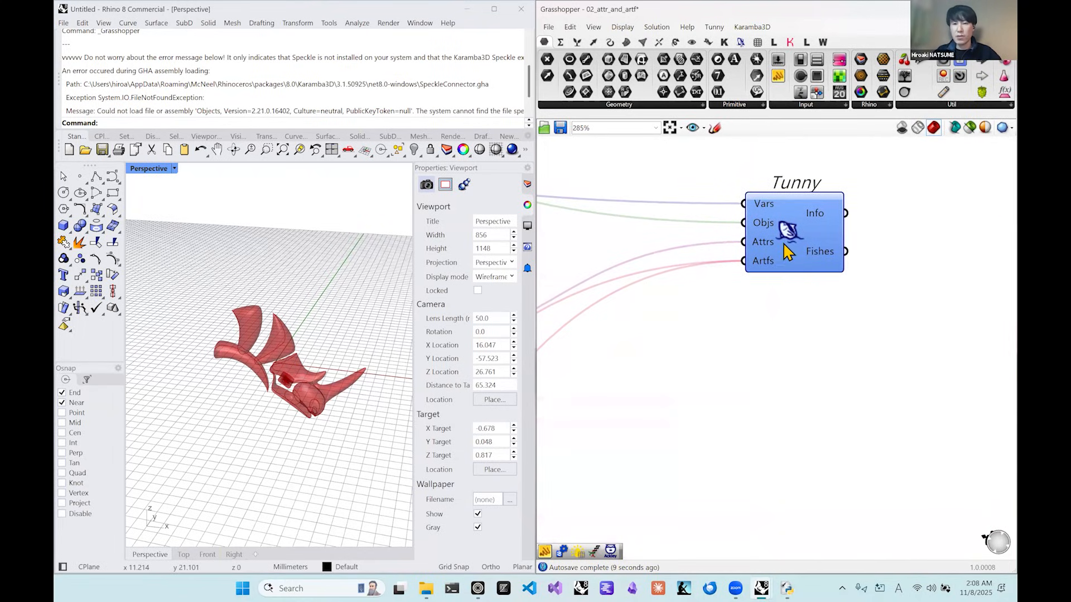
{"action": "left_click_drag", "start_coordinate": [765, 269], "coordinate": [736, 315]}
{"action": "scroll", "coordinate": [736, 315], "scroll_direction": "down", "scroll_amount": 1}
{"action": "scroll", "coordinate": [736, 316], "scroll_direction": "up", "scroll_amount": 3}
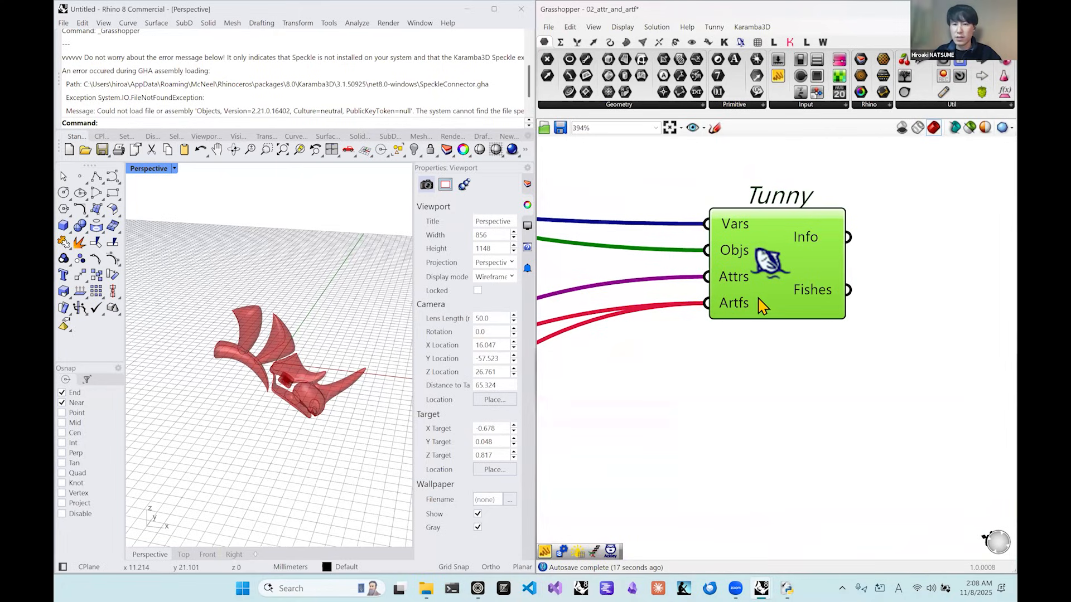
Trace the wires entering Tunny's Artfs input back to the Geometry parameter and the Fish Print by Capture component, selecting each source to examine it.
{"action": "scroll", "coordinate": [747, 313], "scroll_direction": "down", "scroll_amount": 4}
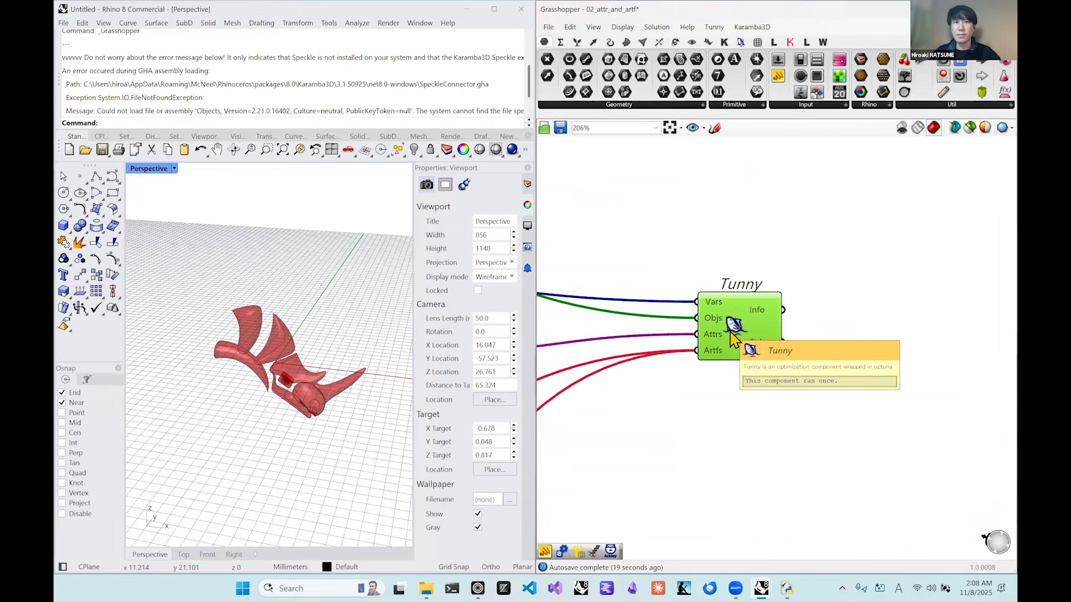
{"action": "right_click_drag", "start_coordinate": [864, 251], "coordinate": [864, 255]}
{"action": "left_click_drag", "start_coordinate": [864, 254], "coordinate": [716, 368]}
{"action": "right_click_drag", "start_coordinate": [717, 367], "coordinate": [921, 303]}
{"action": "left_click_drag", "start_coordinate": [911, 323], "coordinate": [864, 361]}
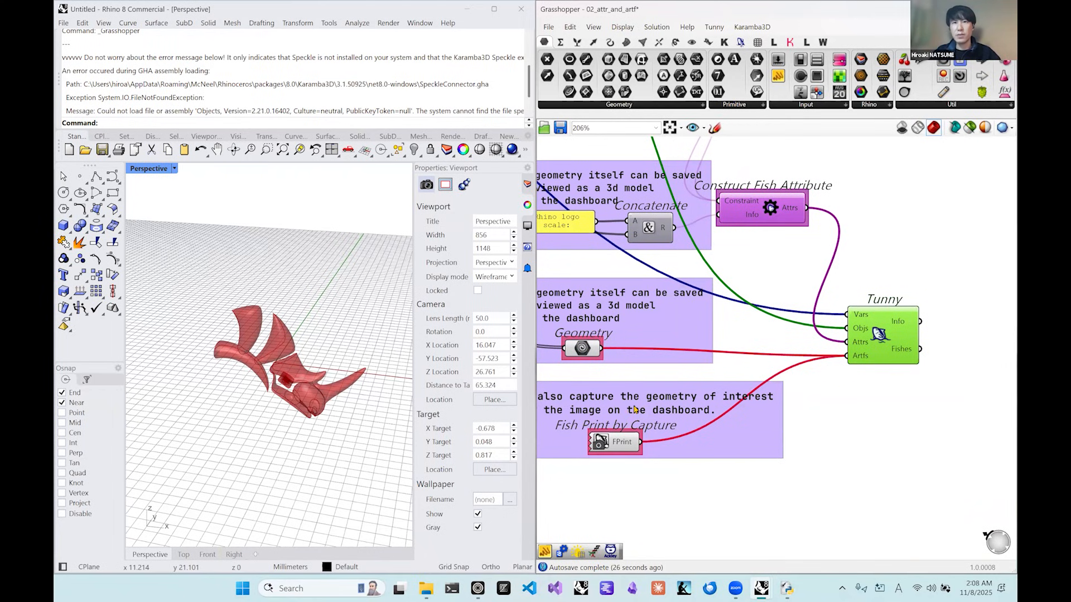
{"action": "right_click_drag", "start_coordinate": [608, 346], "coordinate": [685, 321]}
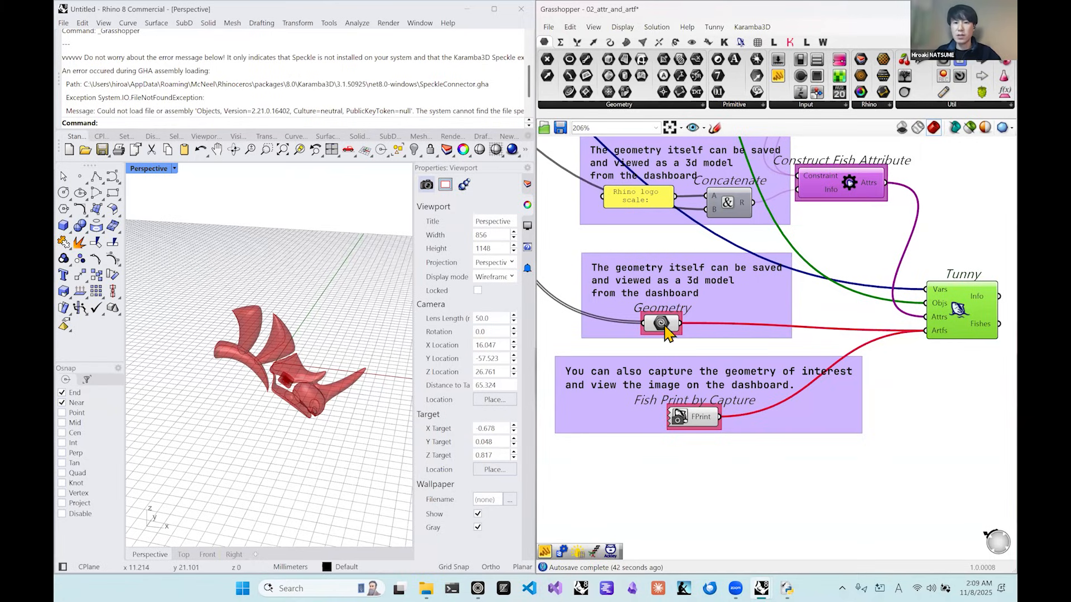
{"action": "left_click", "coordinate": [666, 325]}
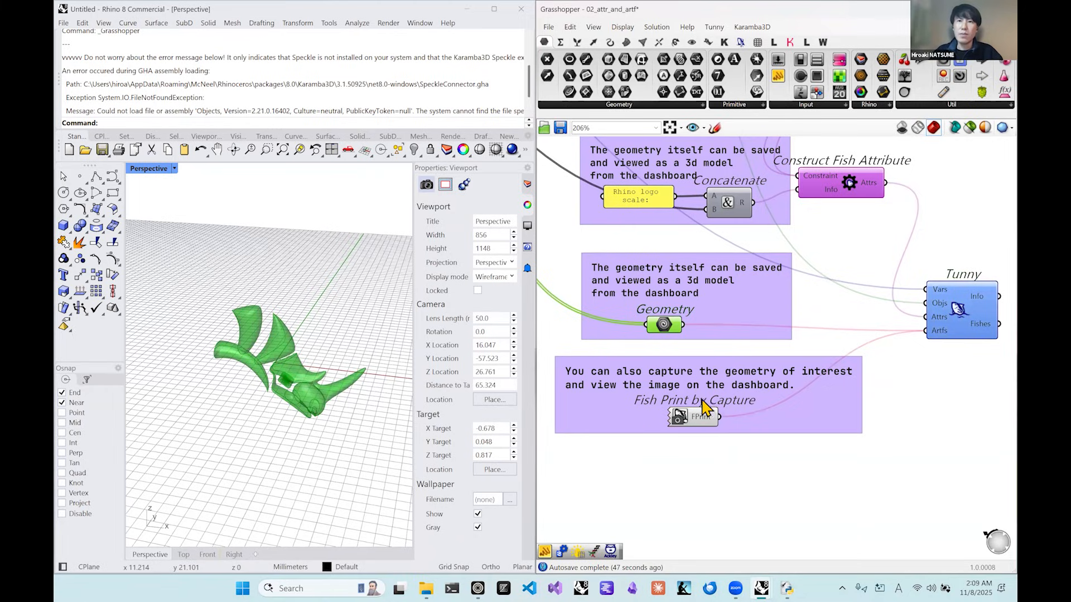
{"action": "left_click_drag", "start_coordinate": [693, 420], "coordinate": [693, 427]}
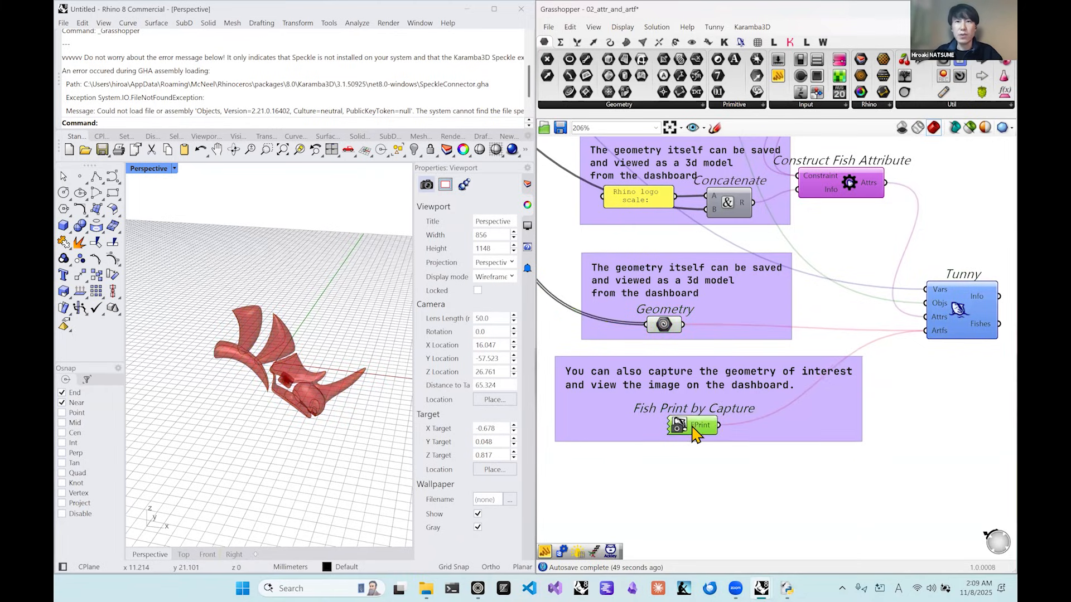
{"action": "left_click", "coordinate": [705, 463]}
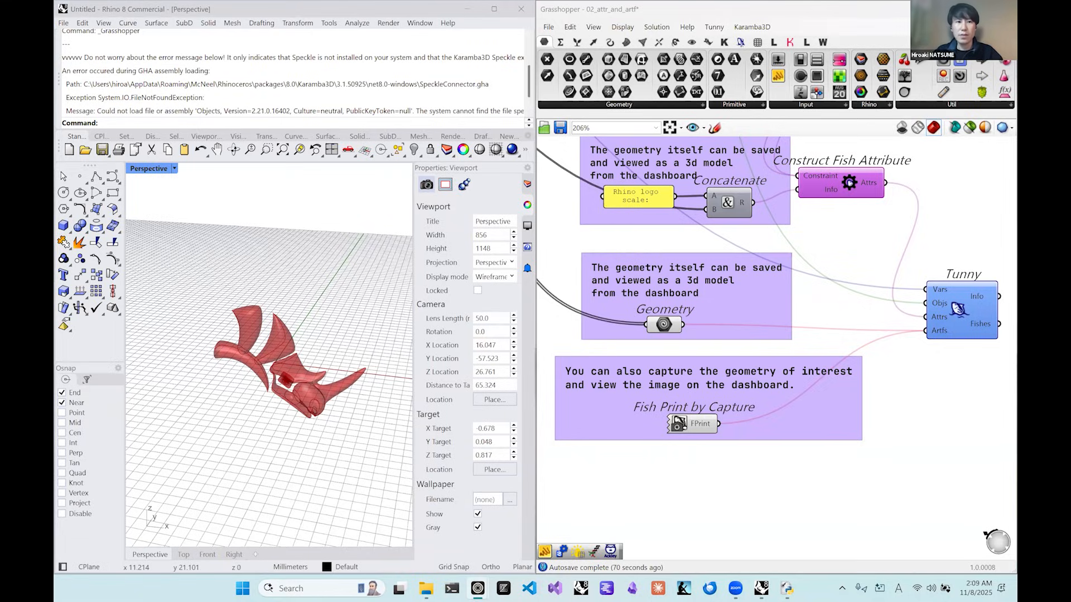
Switch from Grasshopper to the Google Slides presentation in the browser to show the "What is Soft Constraint" slide.
{"action": "key", "text": "ctrl+super+Right"}
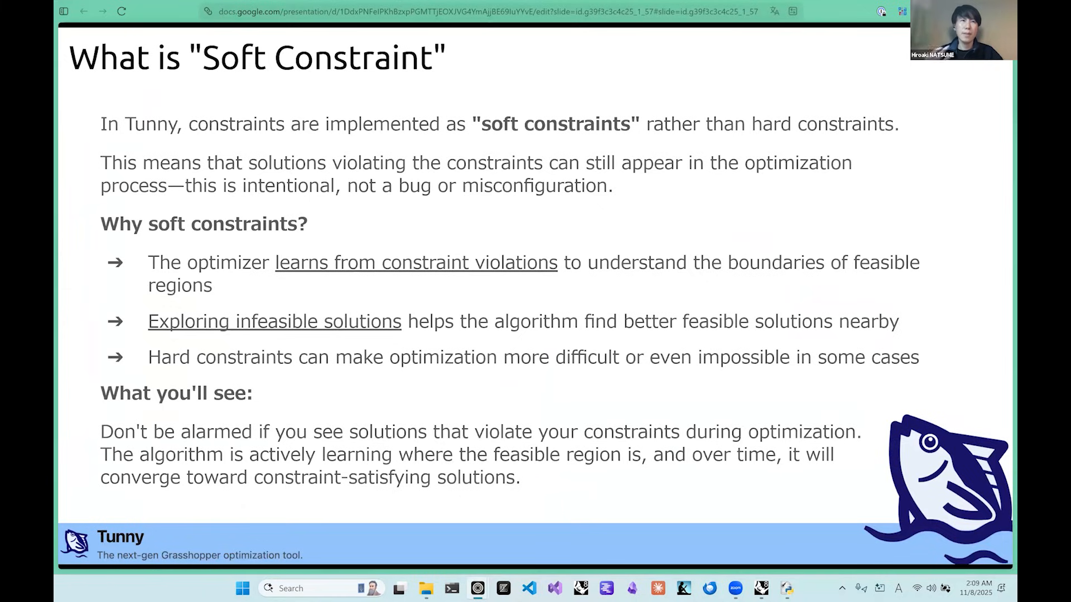
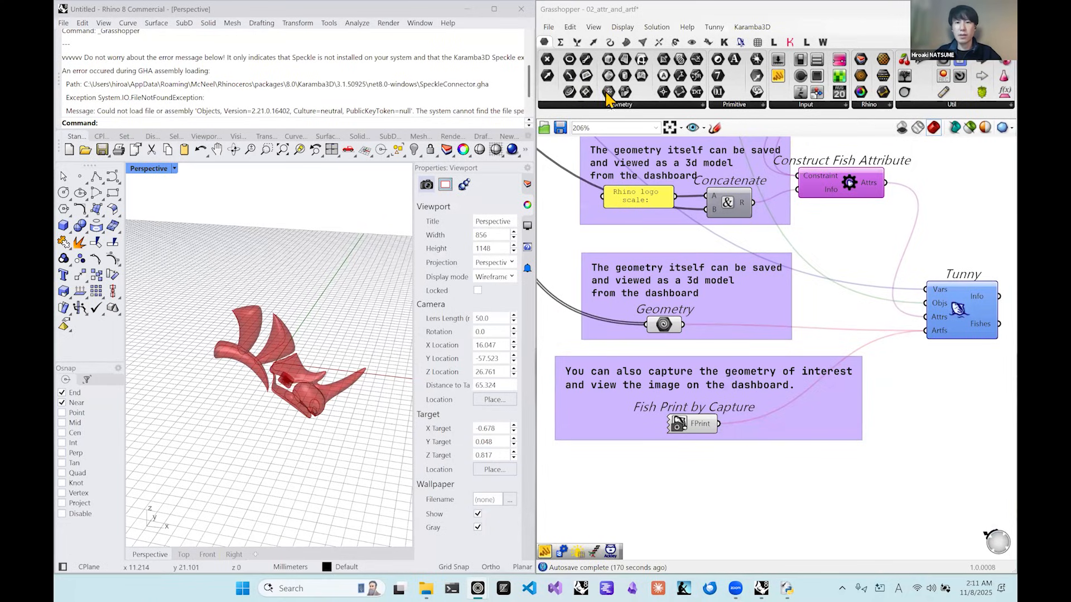
In the Tunny component's optimization window, set the number of generations to 10 and the population size to 25.
{"action": "left_click", "coordinate": [636, 228]}
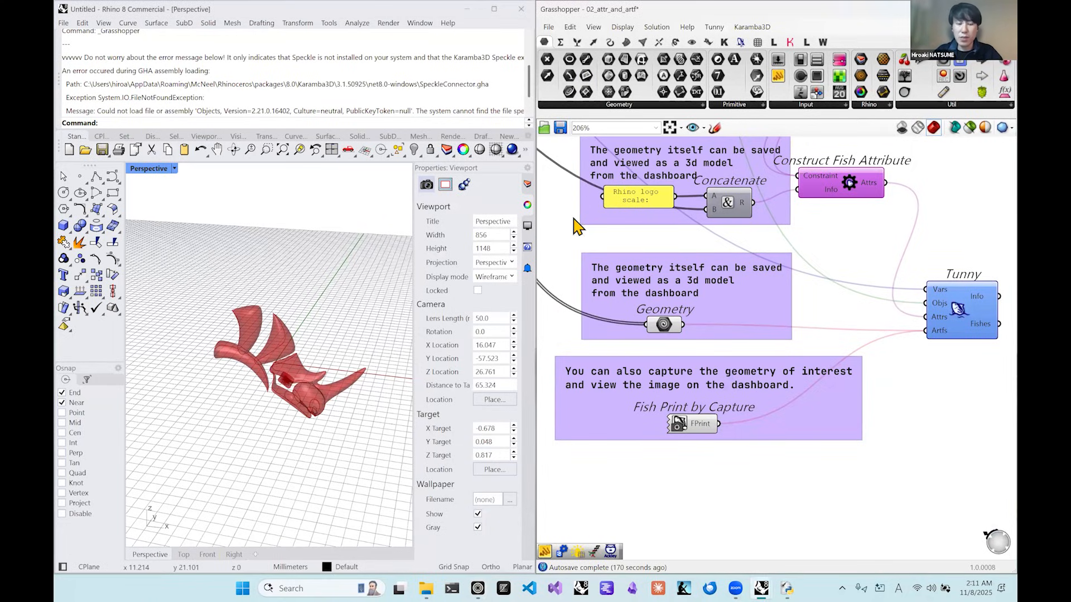
{"action": "right_click_drag", "start_coordinate": [962, 262], "coordinate": [927, 271]}
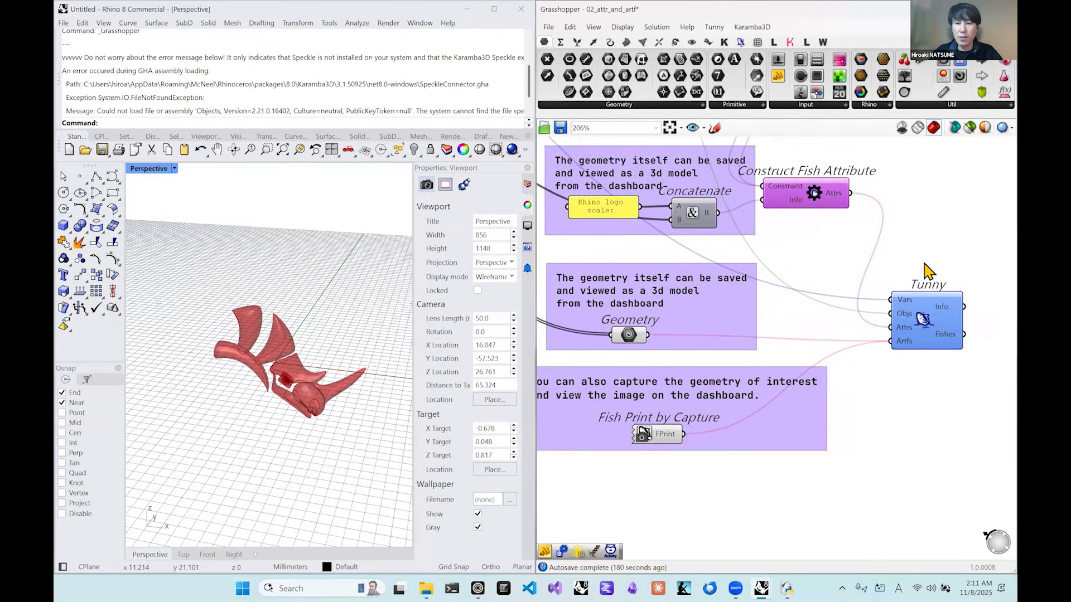
{"action": "double_click", "coordinate": [923, 323]}
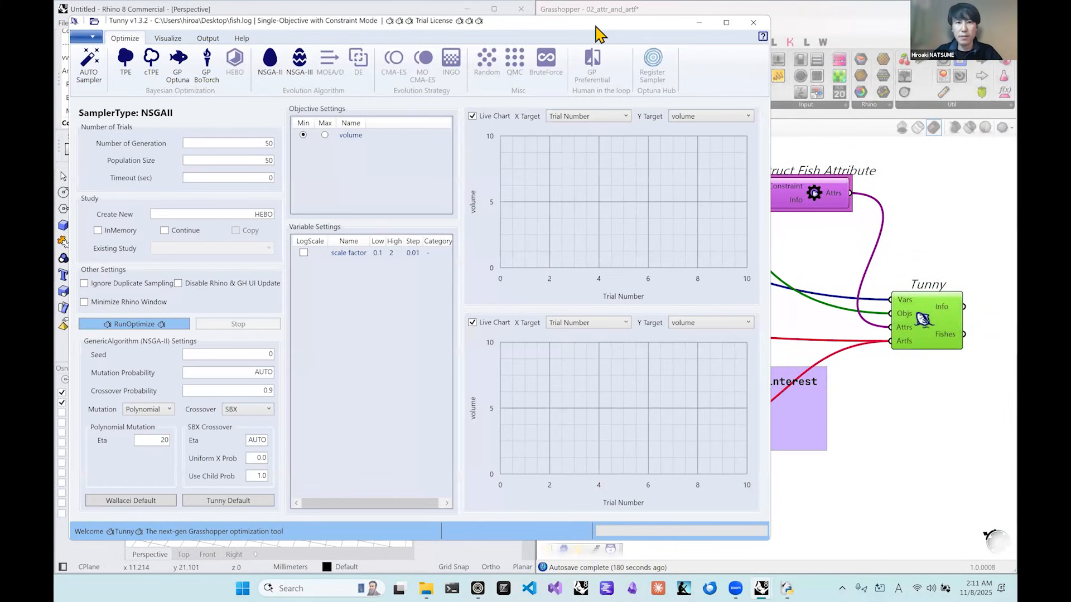
{"action": "left_click_drag", "start_coordinate": [597, 33], "coordinate": [695, 43]}
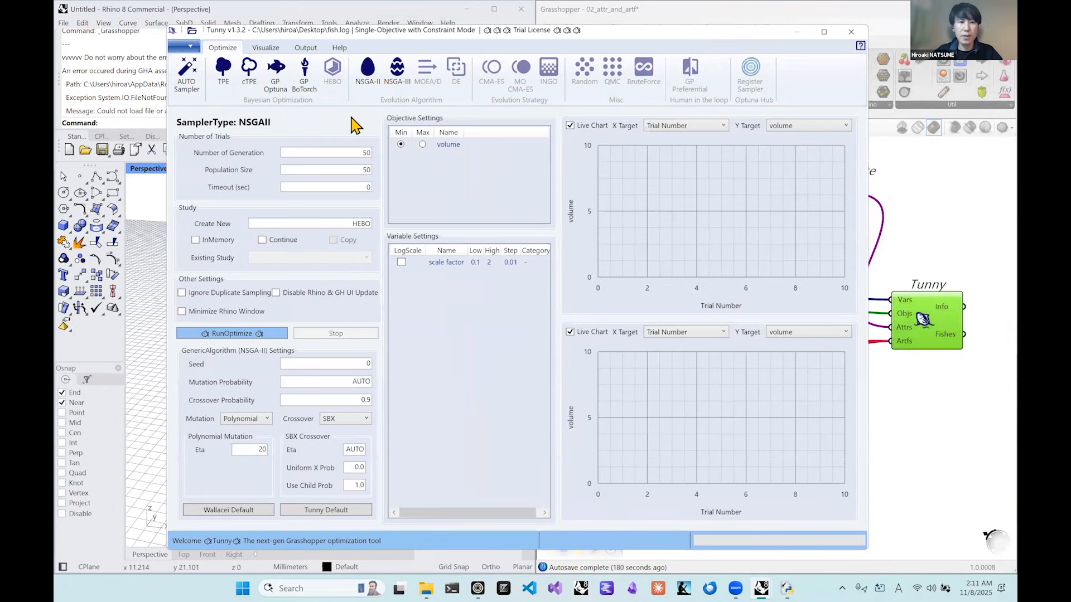
{"action": "left_click_drag", "start_coordinate": [356, 151], "coordinate": [388, 163]}
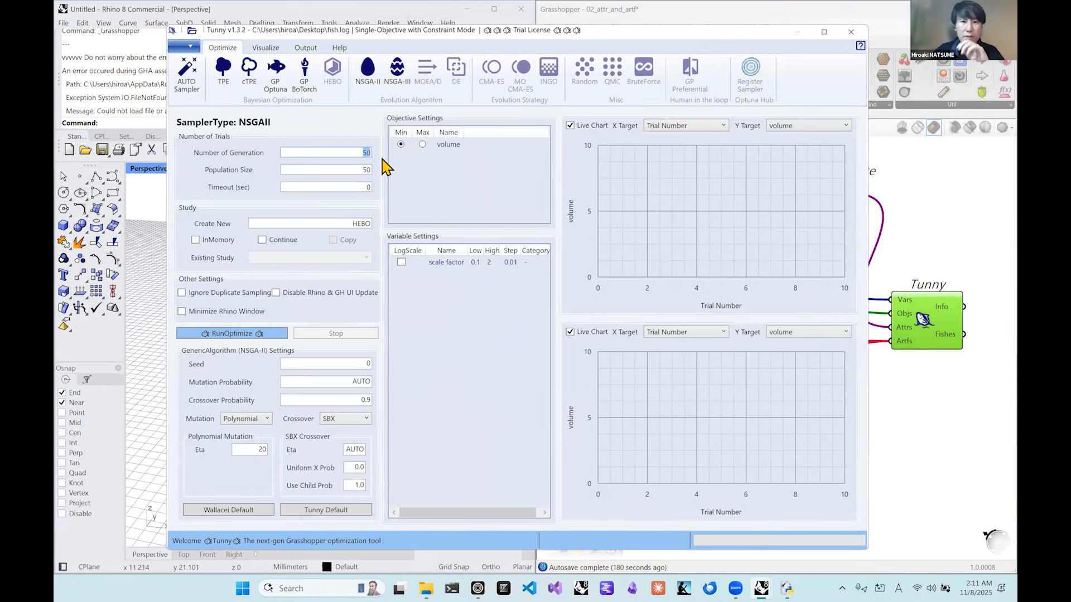
{"action": "left_click", "coordinate": [364, 153]}
{"action": "left_click_drag", "start_coordinate": [363, 153], "coordinate": [378, 163]}
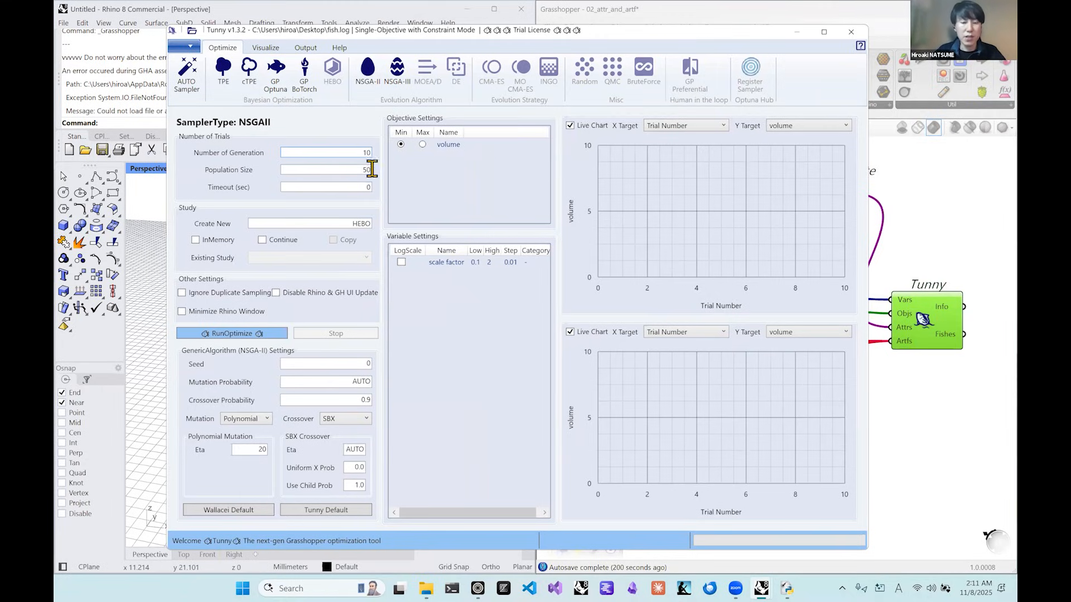
{"action": "double_click", "coordinate": [370, 169]}
{"action": "type", "text": "25"}
Name the new study Attr_Artf and try to run the NSGA-II optimization.
{"action": "left_click_drag", "start_coordinate": [353, 223], "coordinate": [394, 232]}
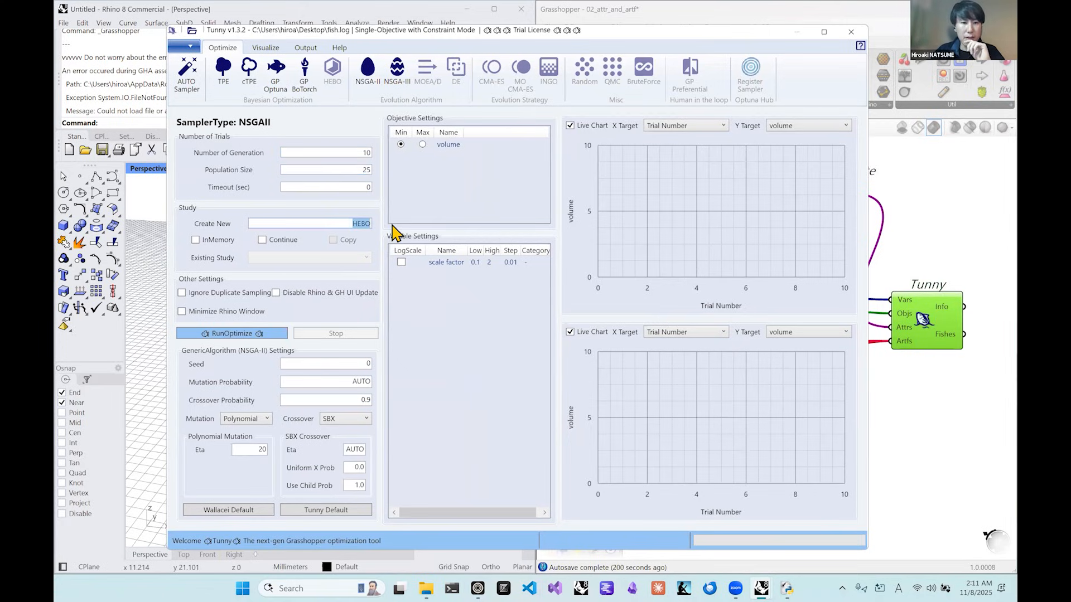
{"action": "key", "text": "BackSpace"}
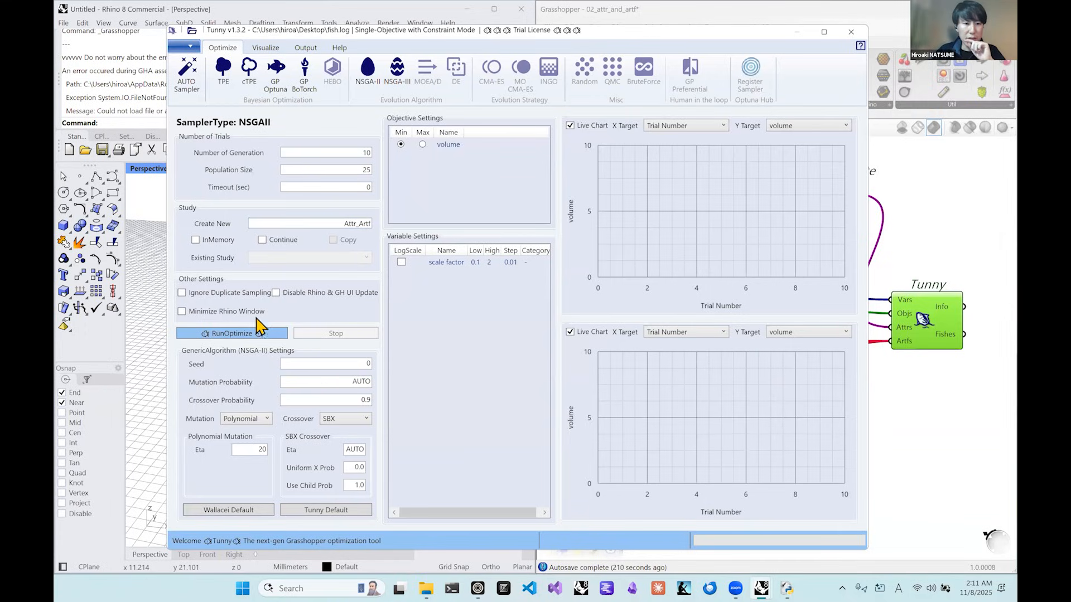
{"action": "left_click", "coordinate": [246, 334]}
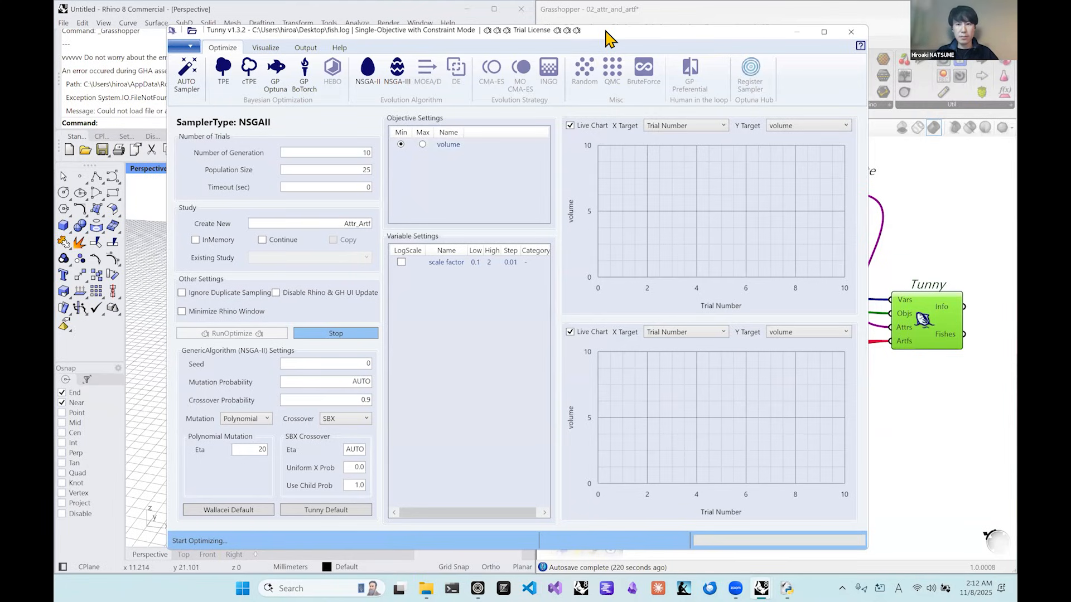
{"action": "left_click_drag", "start_coordinate": [610, 37], "coordinate": [657, 40]}
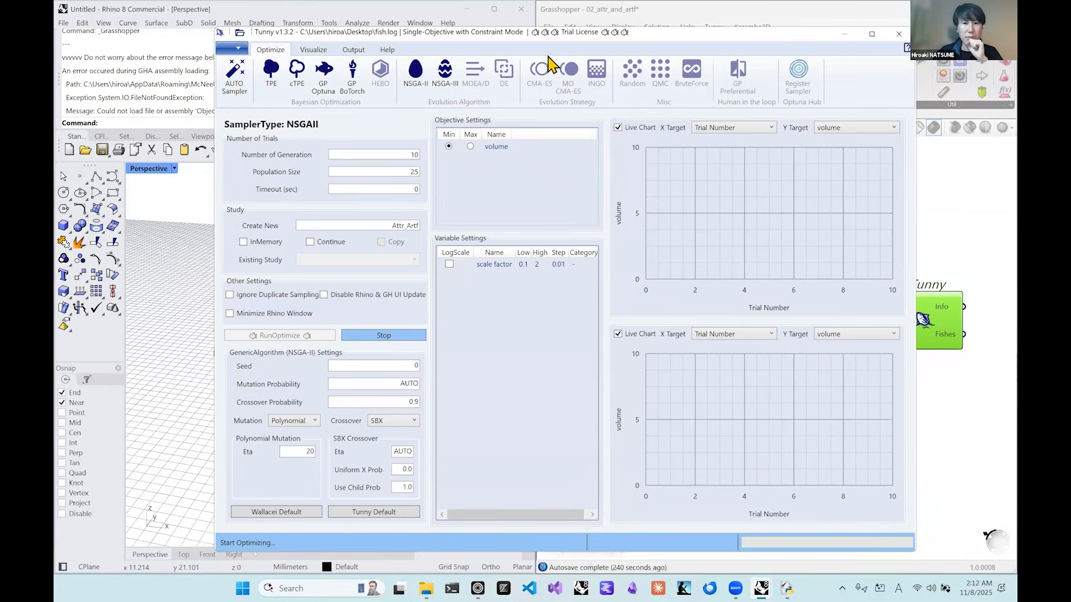
{"action": "left_click_drag", "start_coordinate": [553, 38], "coordinate": [535, 38]}
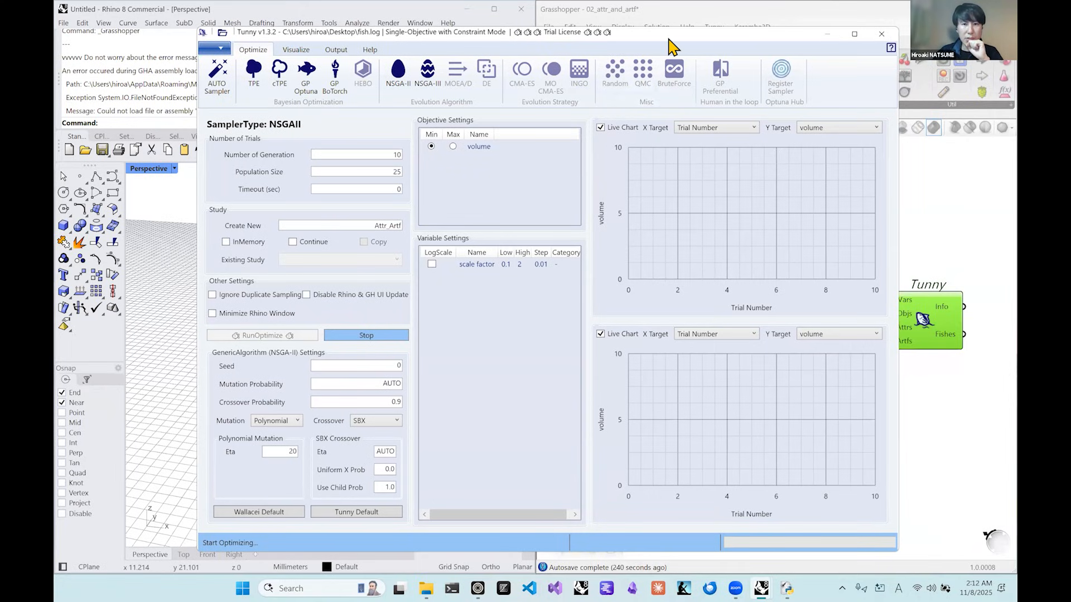
{"action": "left_click_drag", "start_coordinate": [669, 39], "coordinate": [669, 47]}
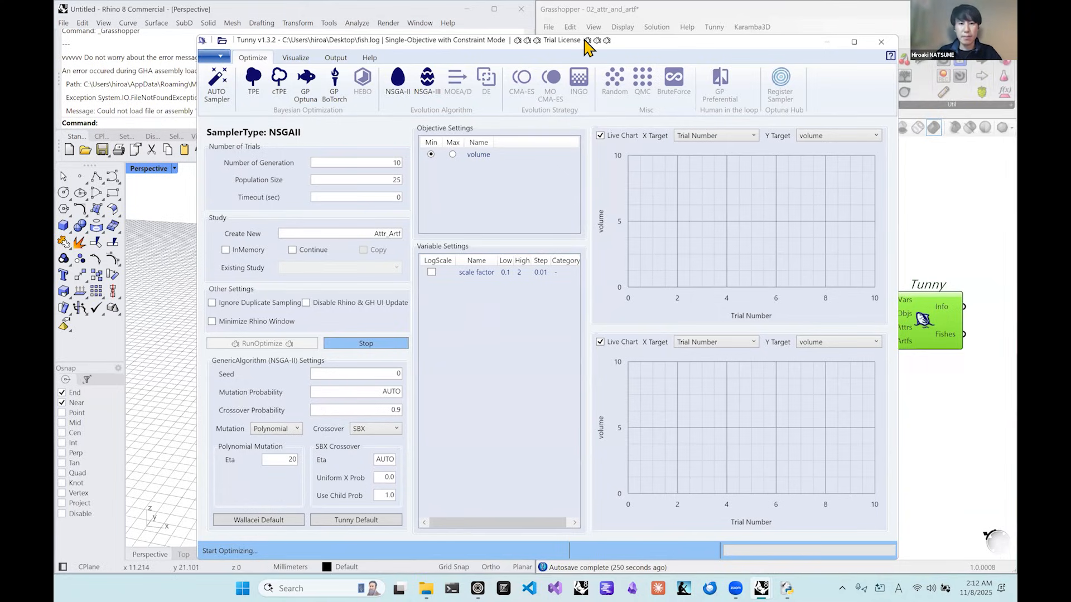
{"action": "left_click_drag", "start_coordinate": [603, 40], "coordinate": [573, 32]}
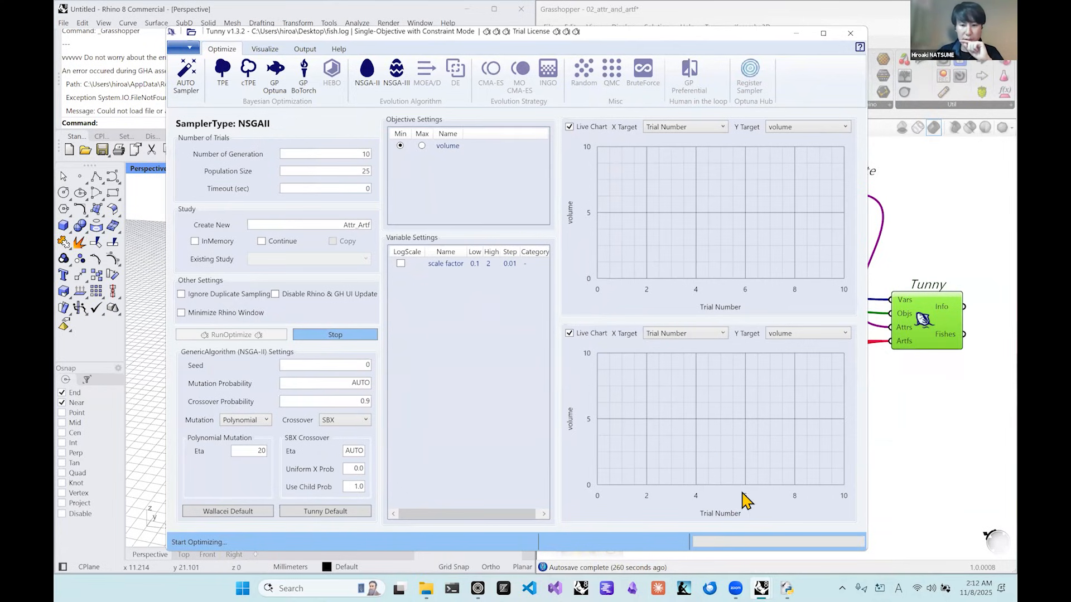
Close the unresponsive Rhino session, and relaunch Rhino 8 with Grasshopper.
{"action": "right_click", "coordinate": [820, 588]}
{"action": "left_click", "coordinate": [846, 544]}
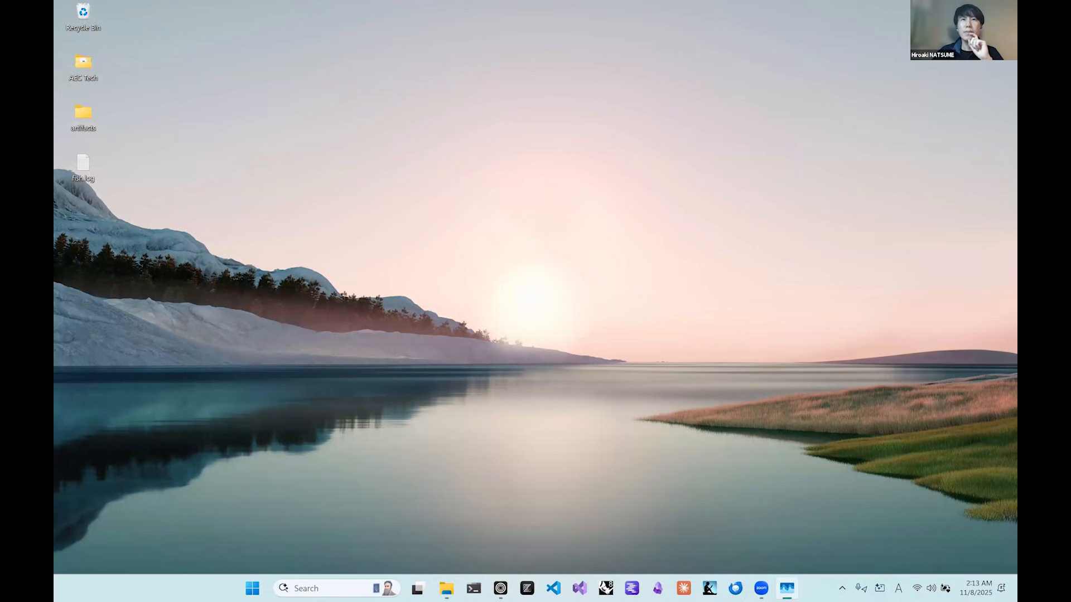
{"action": "left_click", "coordinate": [608, 587]}
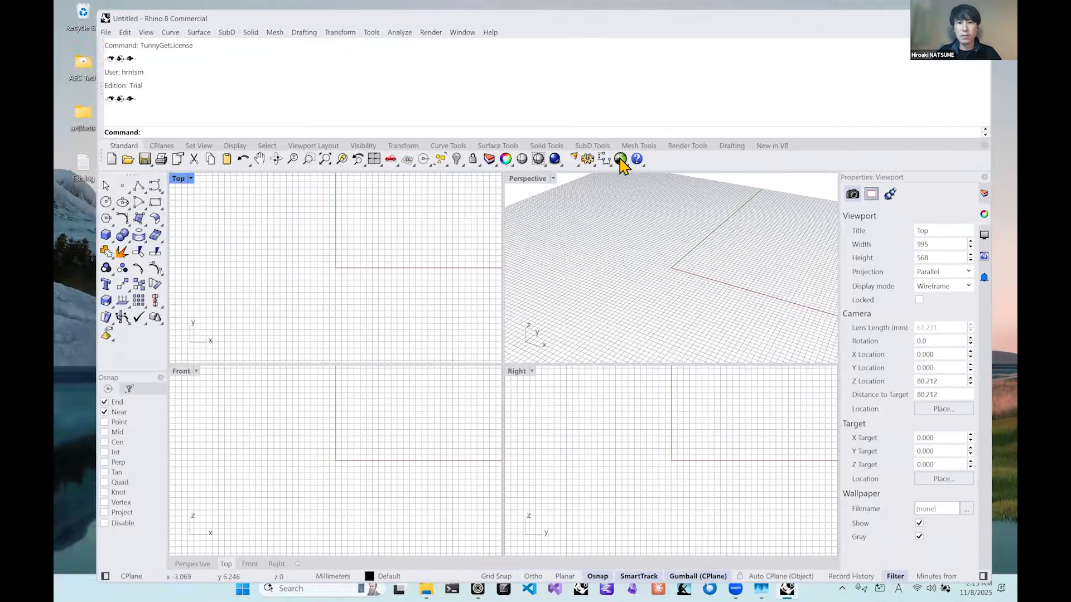
{"action": "left_click", "coordinate": [621, 160]}
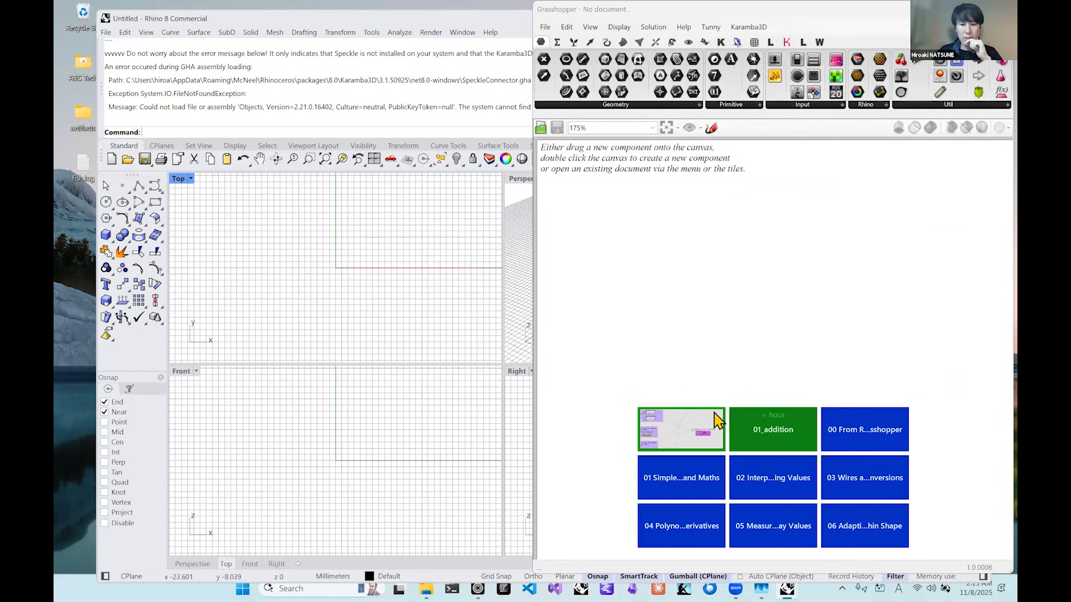
Open the autosaved recovery file of 02_attr_and_artf and delete the empty panel between Concatenate and Construct Fish Attribute.
{"action": "left_click", "coordinate": [717, 420]}
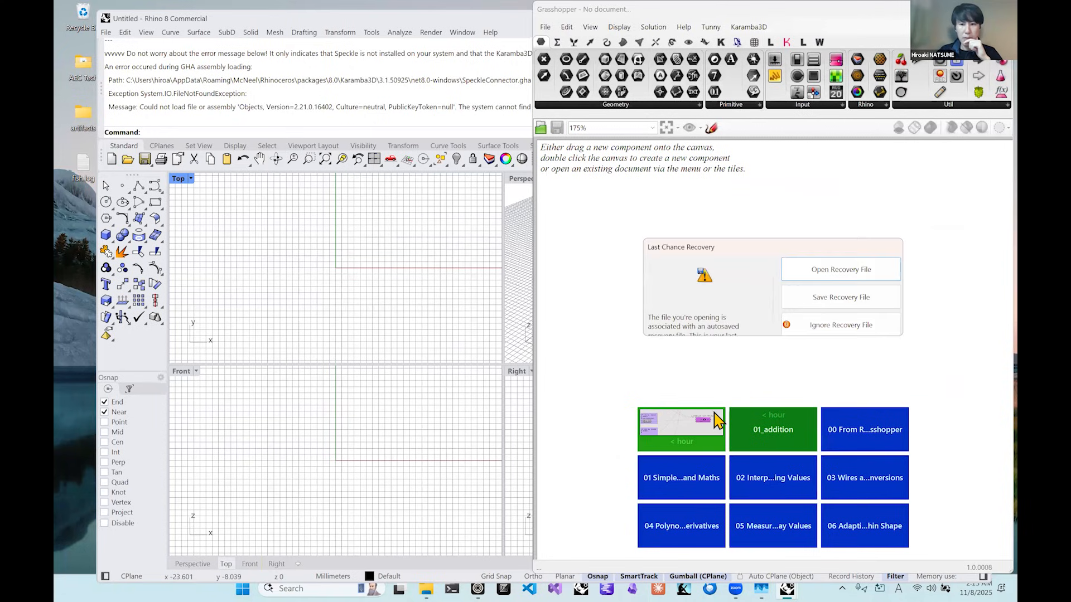
{"action": "left_click", "coordinate": [866, 273]}
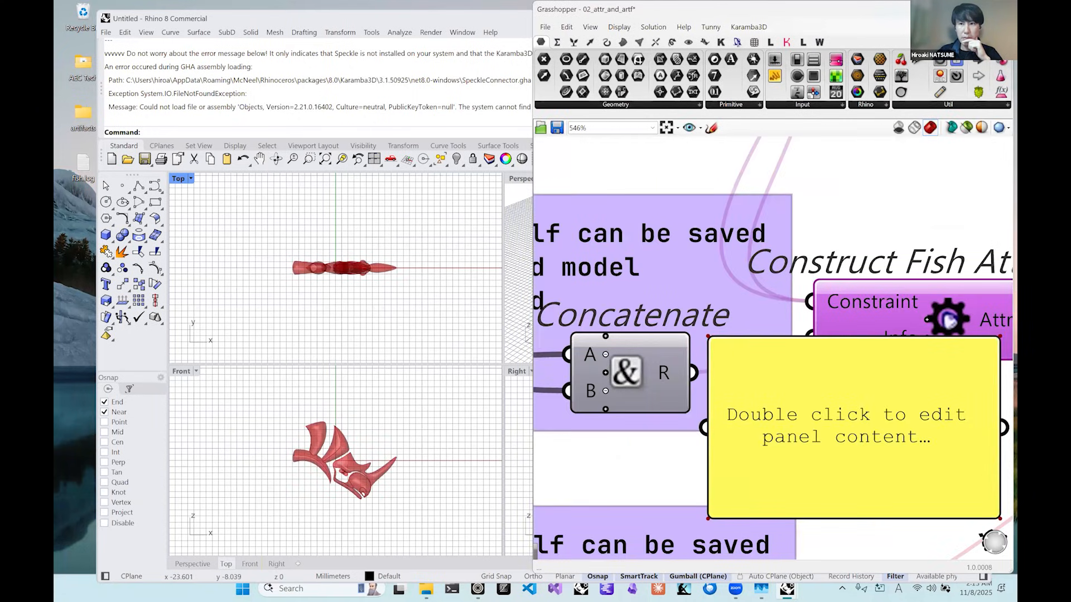
{"action": "left_click", "coordinate": [974, 9]}
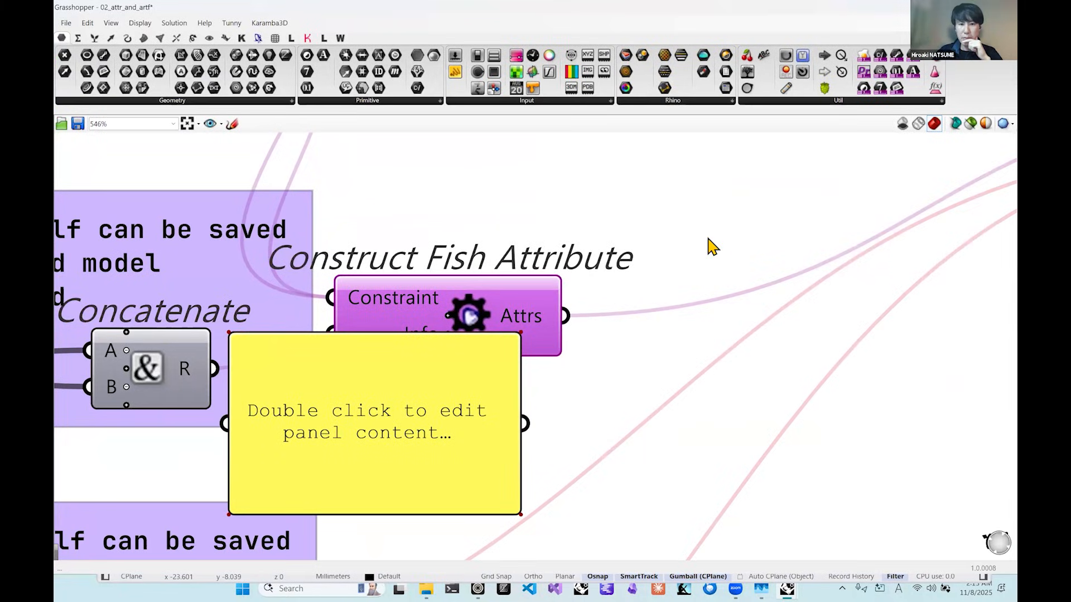
{"action": "scroll", "coordinate": [709, 236], "scroll_direction": "down", "scroll_amount": 3}
{"action": "scroll", "coordinate": [707, 237], "scroll_direction": "down", "scroll_amount": 3}
{"action": "left_click", "coordinate": [602, 302]}
{"action": "key", "text": "Delete"}
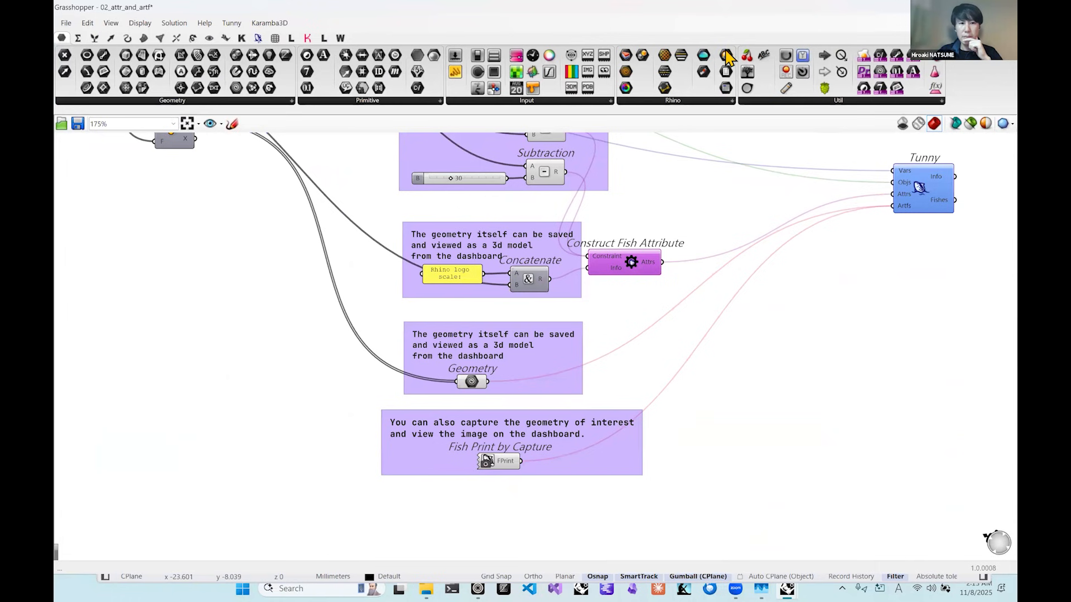
Restore the Grasshopper window to a smaller size over Rhino, and maximize Rhino's Perspective viewport.
{"action": "left_click_drag", "start_coordinate": [364, 152], "coordinate": [448, 140]}
{"action": "left_click_drag", "start_coordinate": [475, 17], "coordinate": [239, 49]}
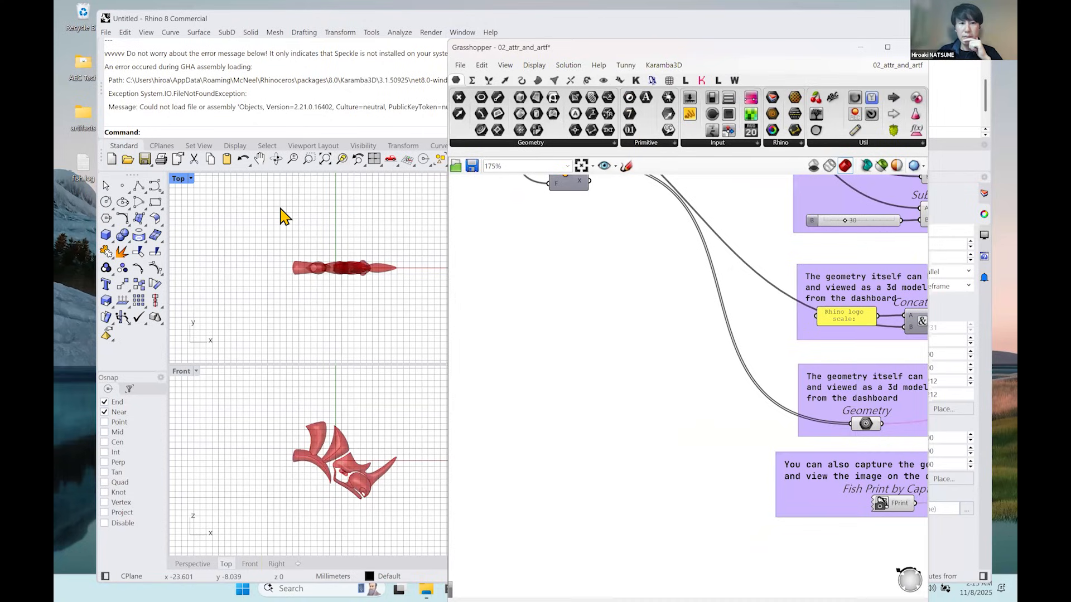
{"action": "double_click", "coordinate": [281, 209]}
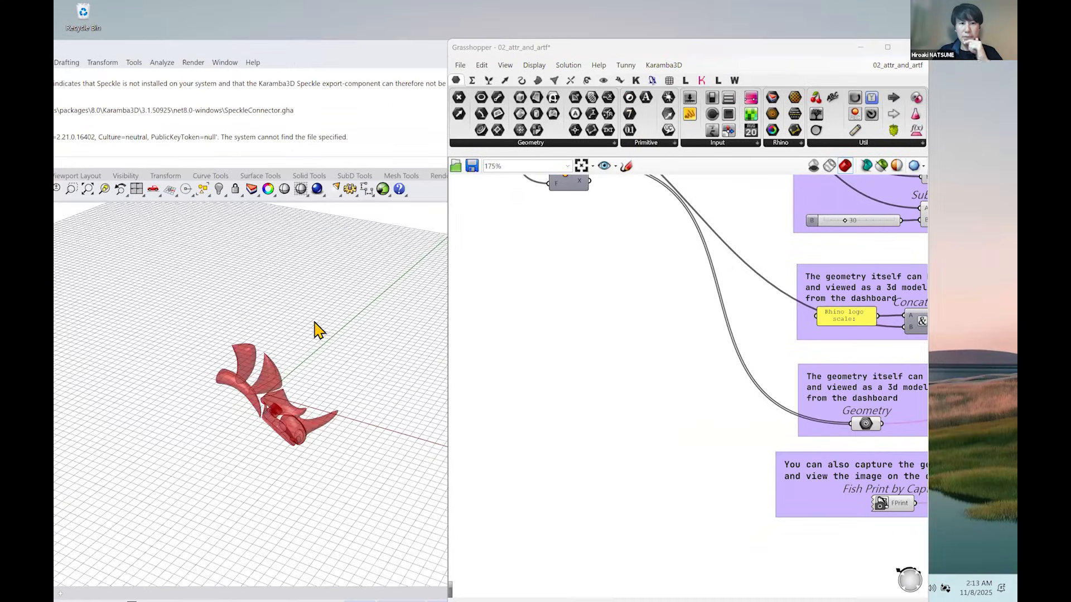
{"action": "left_click_drag", "start_coordinate": [388, 51], "coordinate": [402, 32]}
{"action": "scroll", "coordinate": [301, 304], "scroll_direction": "down", "scroll_amount": 6}
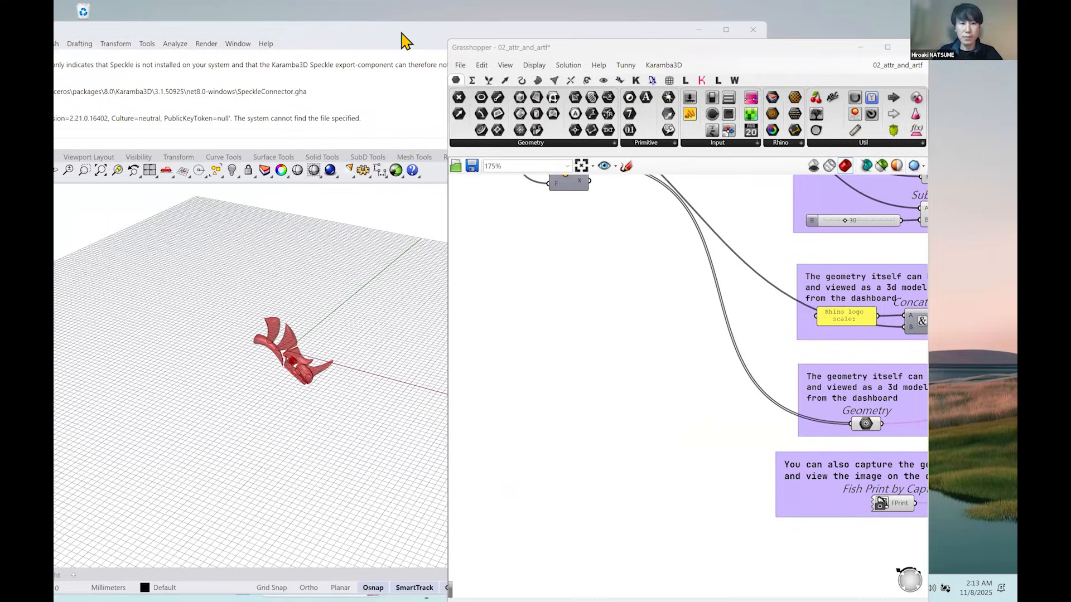
{"action": "scroll", "coordinate": [295, 300], "scroll_direction": "up", "scroll_amount": 4}
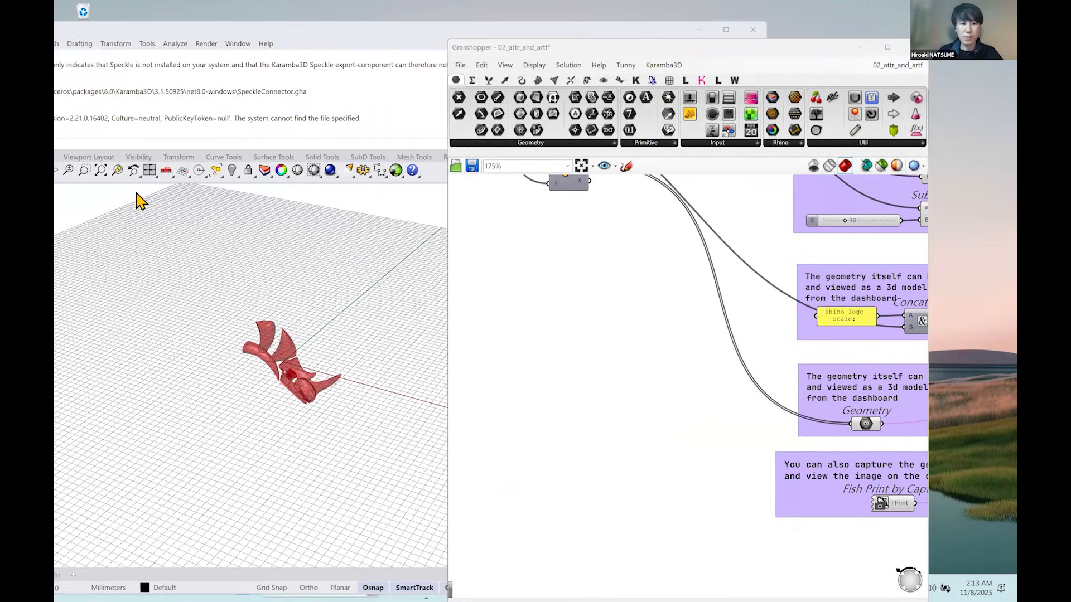
Reposition the Rhino window beside Grasshopper and zoom the Perspective view to the extents of the rhino logo geometry.
{"action": "left_click_drag", "start_coordinate": [401, 32], "coordinate": [54, 156]}
{"action": "left_click_drag", "start_coordinate": [169, 166], "coordinate": [529, 30]}
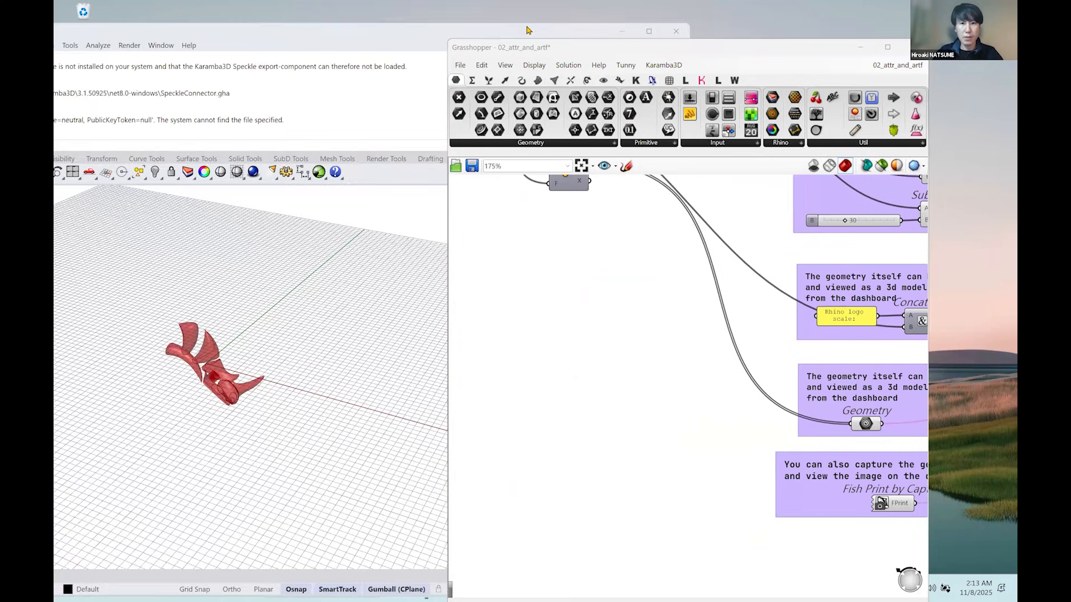
{"action": "scroll", "coordinate": [291, 255], "scroll_direction": "down", "scroll_amount": 6}
{"action": "left_click_drag", "start_coordinate": [326, 31], "coordinate": [612, 29]}
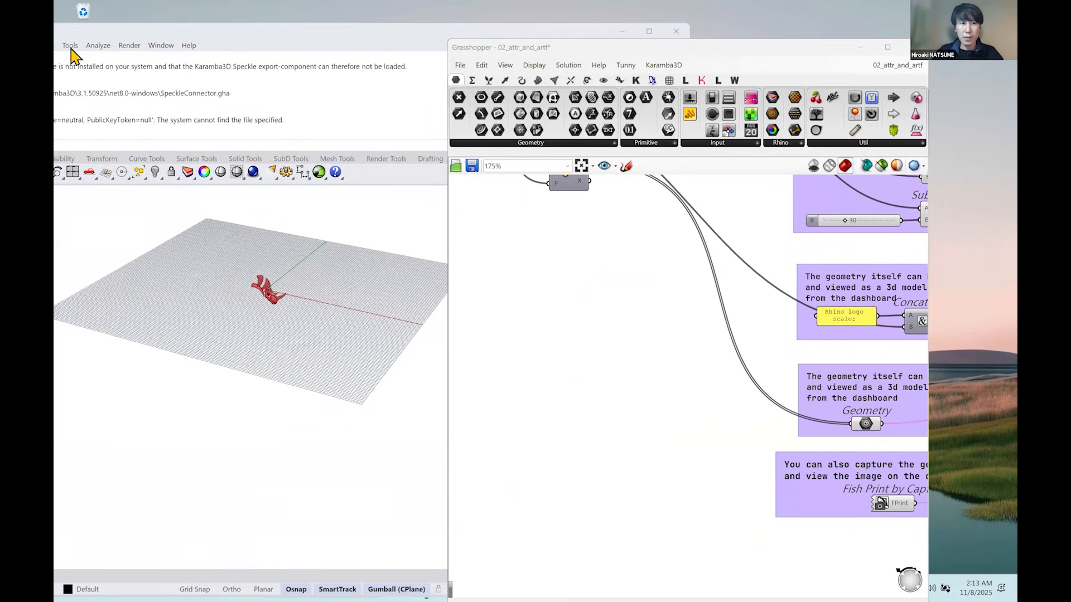
{"action": "left_click_drag", "start_coordinate": [78, 25], "coordinate": [292, 106]}
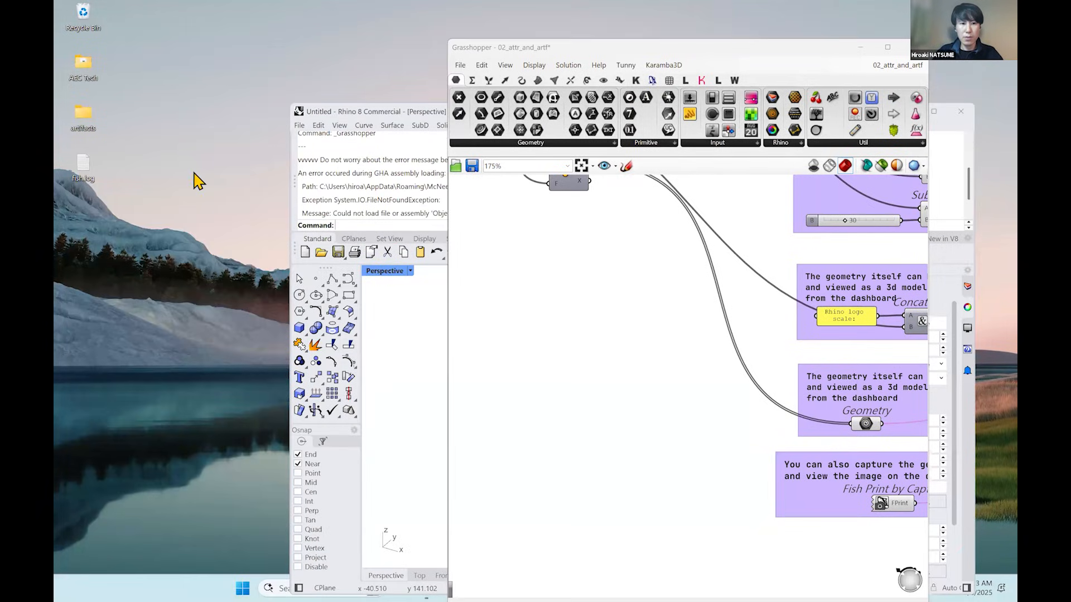
{"action": "key", "text": "super+Left"}
{"action": "key", "text": "ctrl+shift+e"}
{"action": "scroll", "coordinate": [286, 350], "scroll_direction": "down", "scroll_amount": 5}
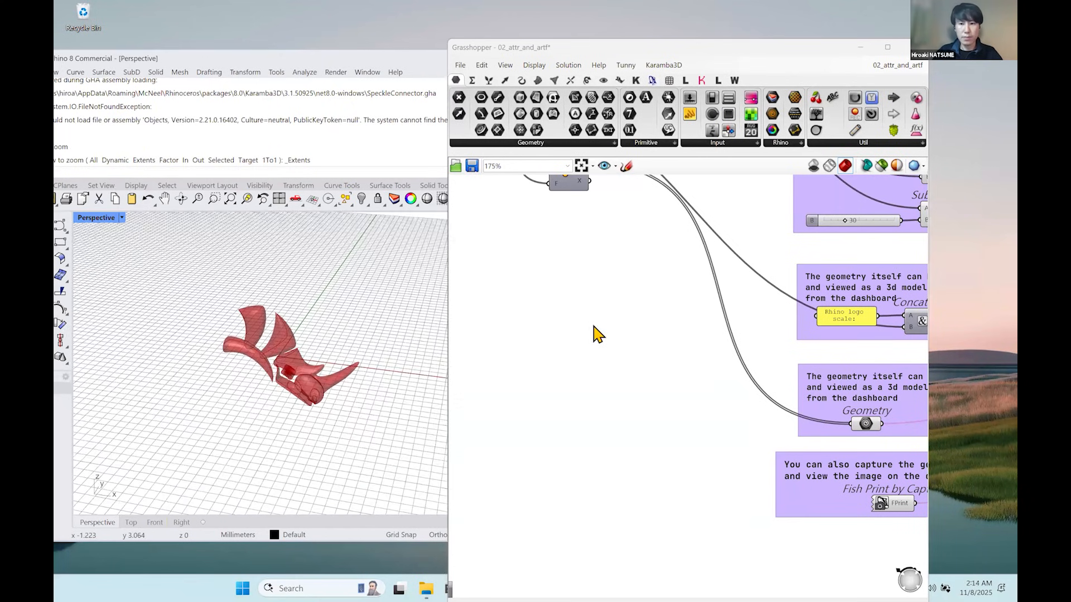
Open the Tunny component's optimization window and name the new study attrs_artfs.
{"action": "scroll", "coordinate": [597, 341], "scroll_direction": "down", "scroll_amount": 4}
{"action": "scroll", "coordinate": [614, 368], "scroll_direction": "up", "scroll_amount": 4}
{"action": "left_click", "coordinate": [612, 370]}
{"action": "scroll", "coordinate": [686, 376], "scroll_direction": "down", "scroll_amount": 3}
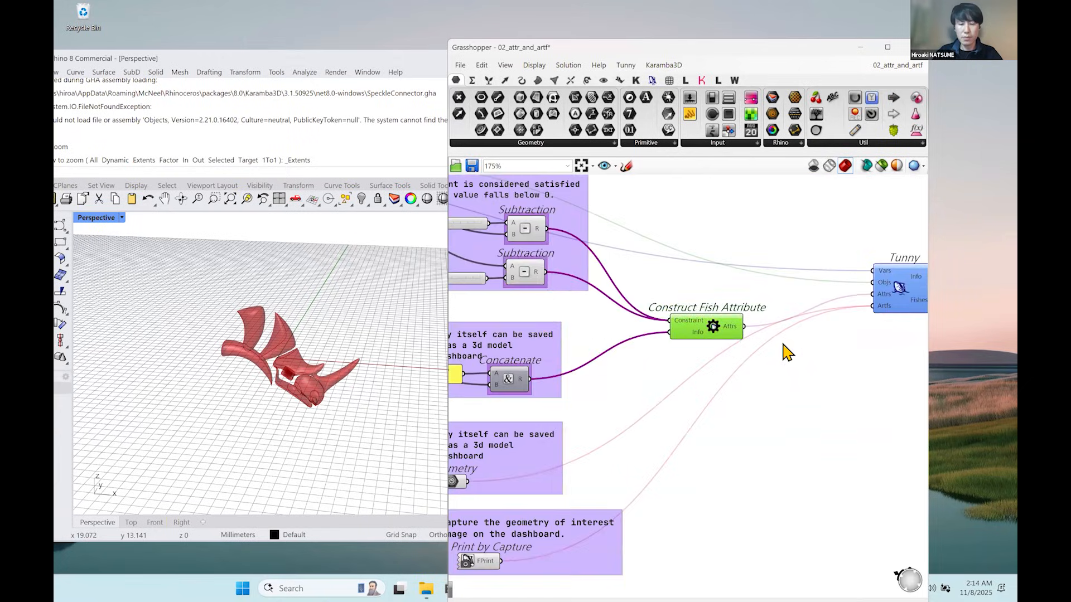
{"action": "scroll", "coordinate": [820, 360], "scroll_direction": "up", "scroll_amount": 2}
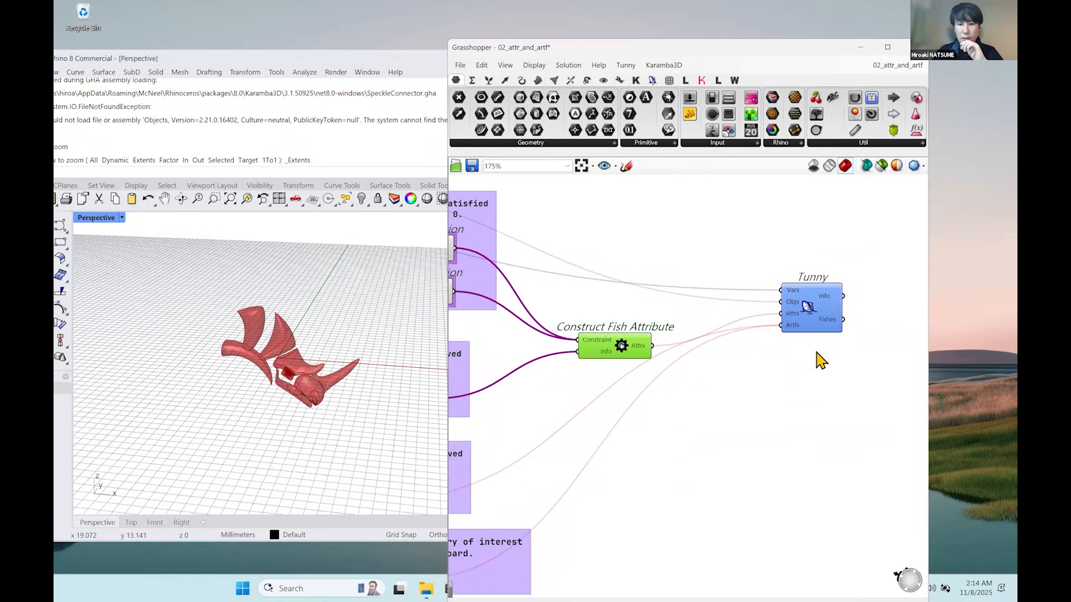
{"action": "double_click", "coordinate": [813, 317]}
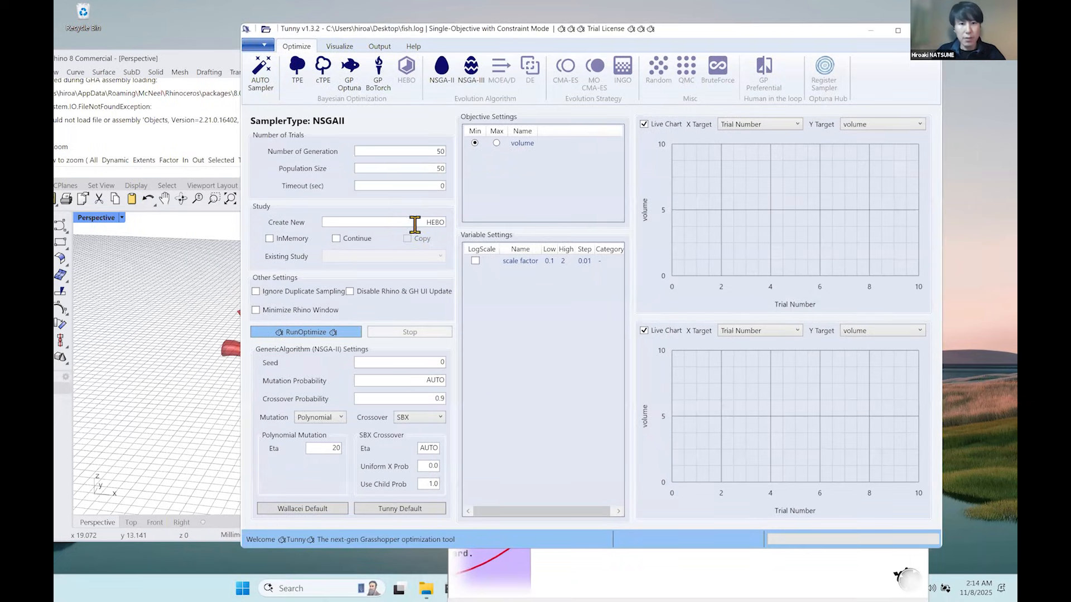
{"action": "left_click_drag", "start_coordinate": [413, 222], "coordinate": [458, 235]}
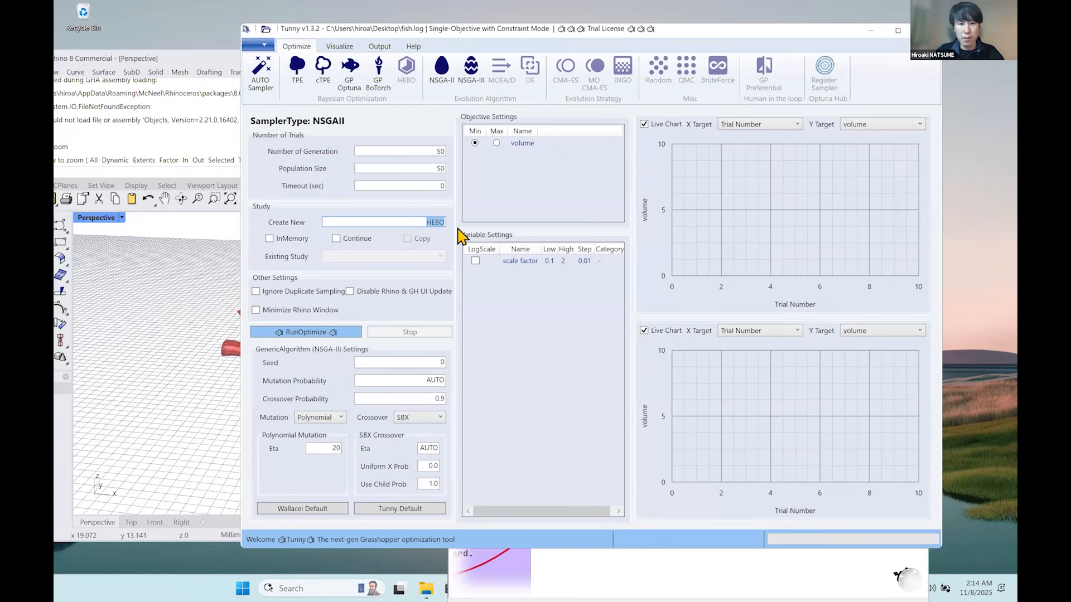
{"action": "type", "text": "attrs_a"}
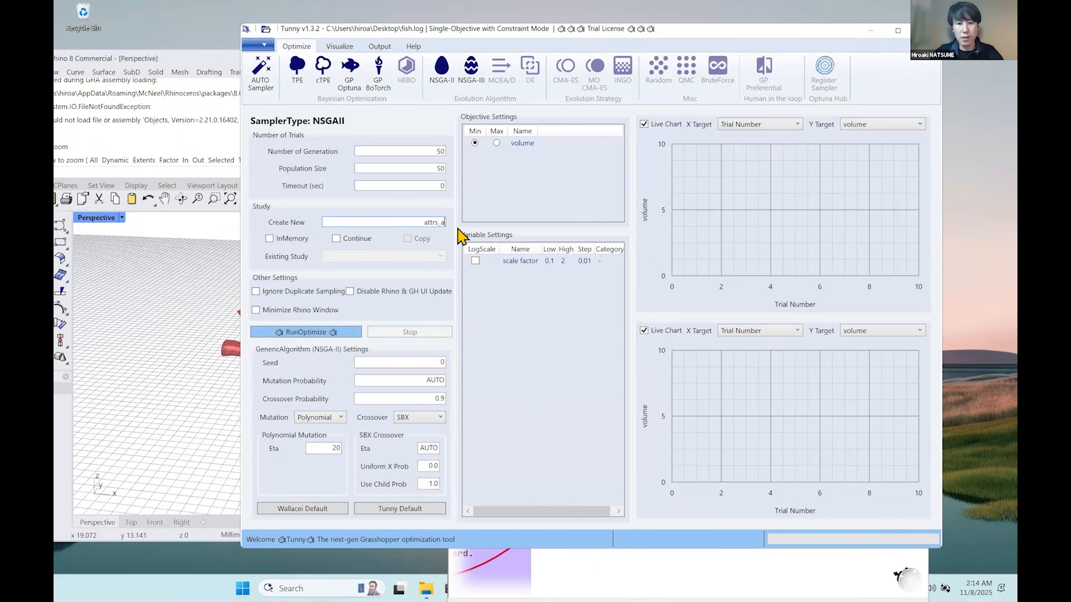
{"action": "type", "text": "rtfs"}
Limit the attrs_artfs study to 10 generations with a population size of 25.
{"action": "double_click", "coordinate": [440, 151]}
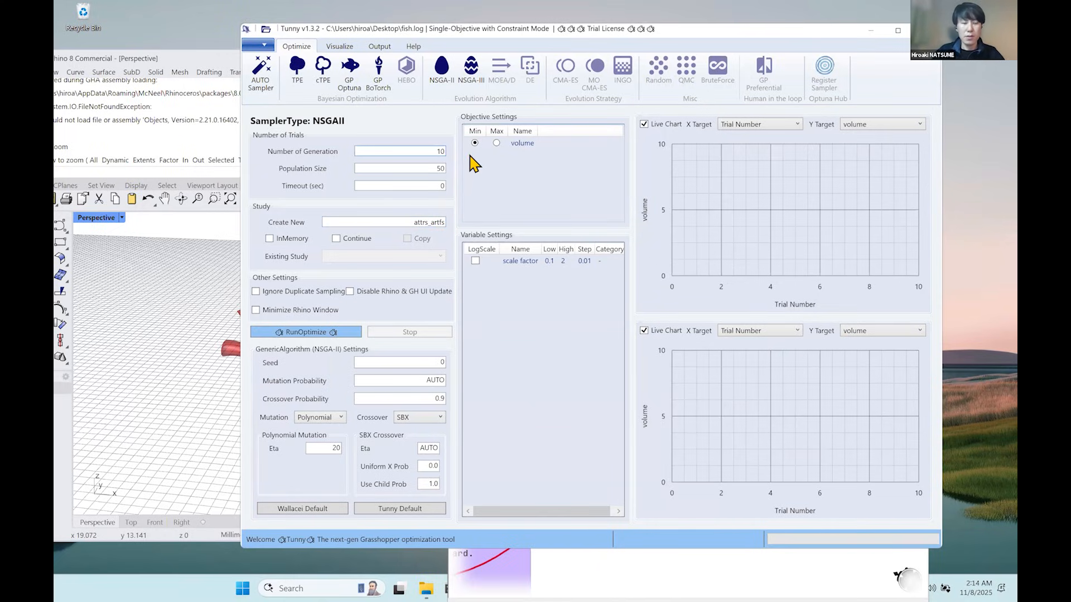
{"action": "double_click", "coordinate": [440, 169]}
{"action": "type", "text": "25"}
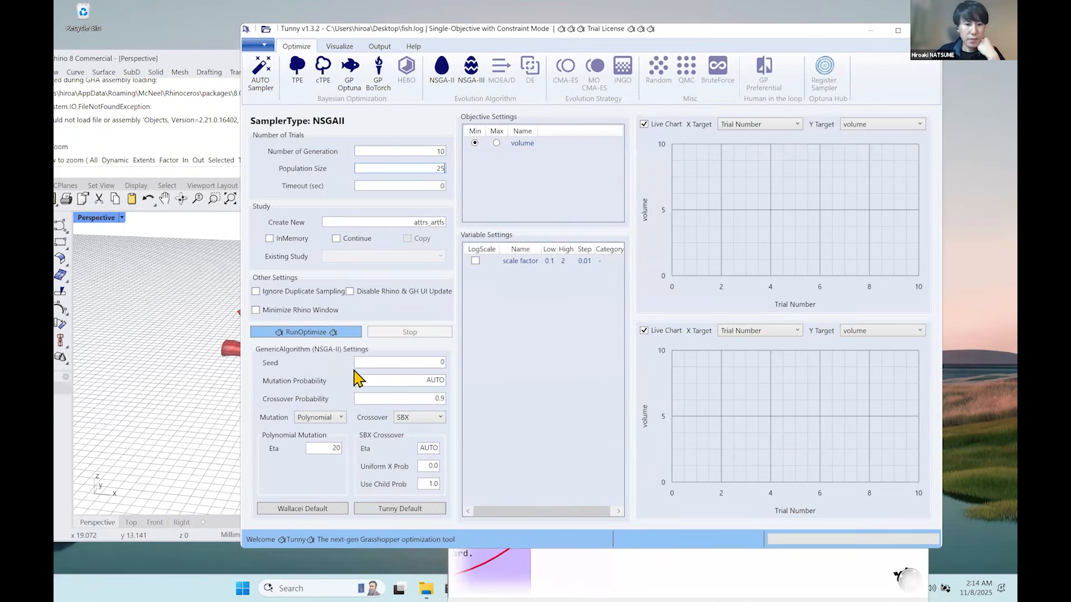
Run the attrs_artfs optimization with the Tunny default NSGA-II settings and turn off the lower live chart.
{"action": "left_click", "coordinate": [400, 507]}
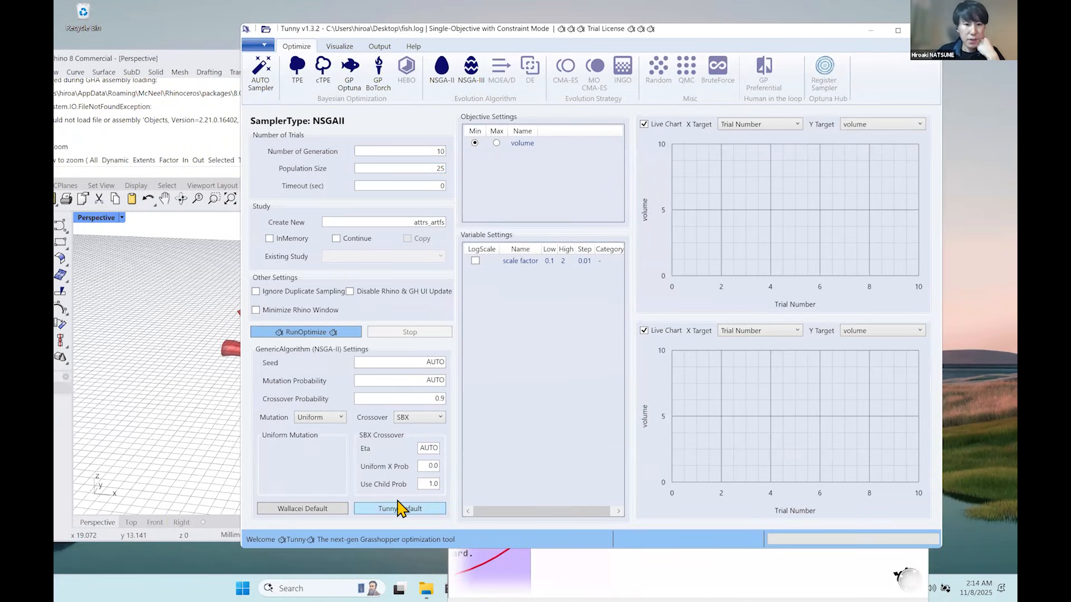
{"action": "left_click", "coordinate": [333, 335]}
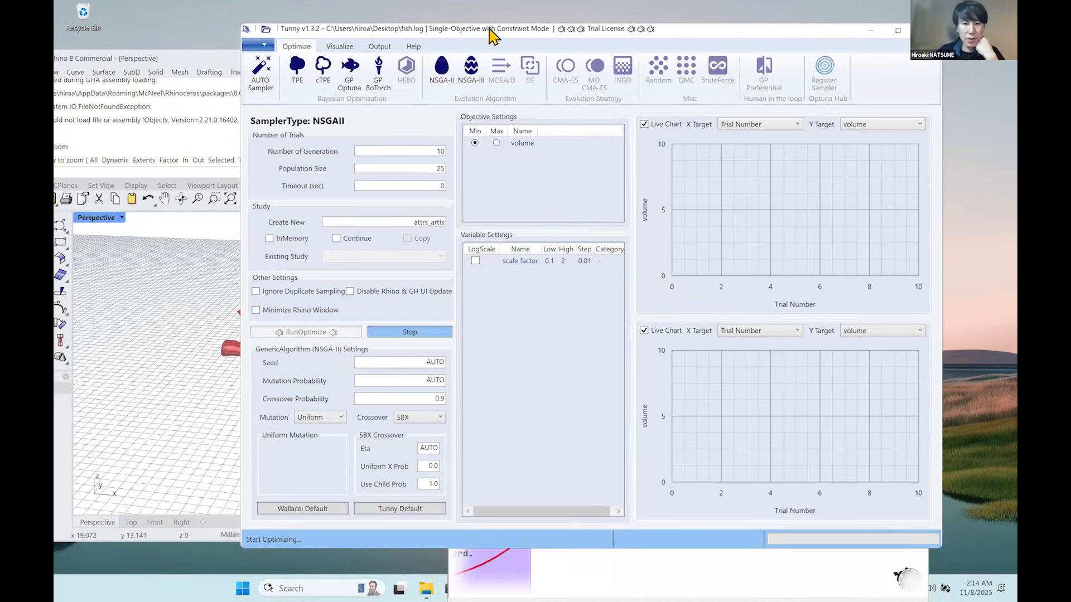
{"action": "left_click_drag", "start_coordinate": [489, 35], "coordinate": [596, 51]}
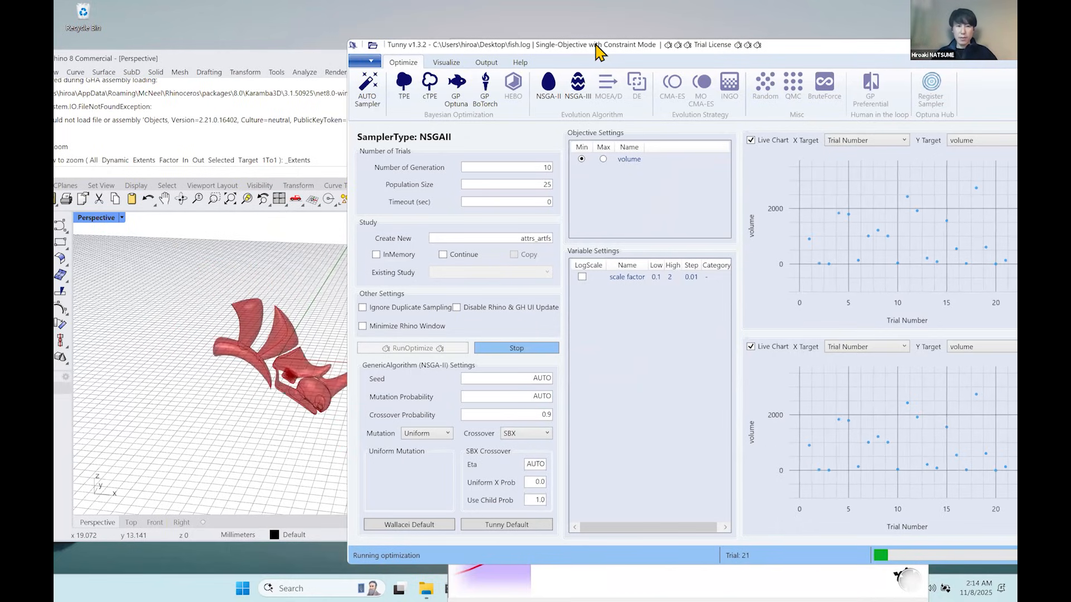
{"action": "left_click", "coordinate": [750, 346]}
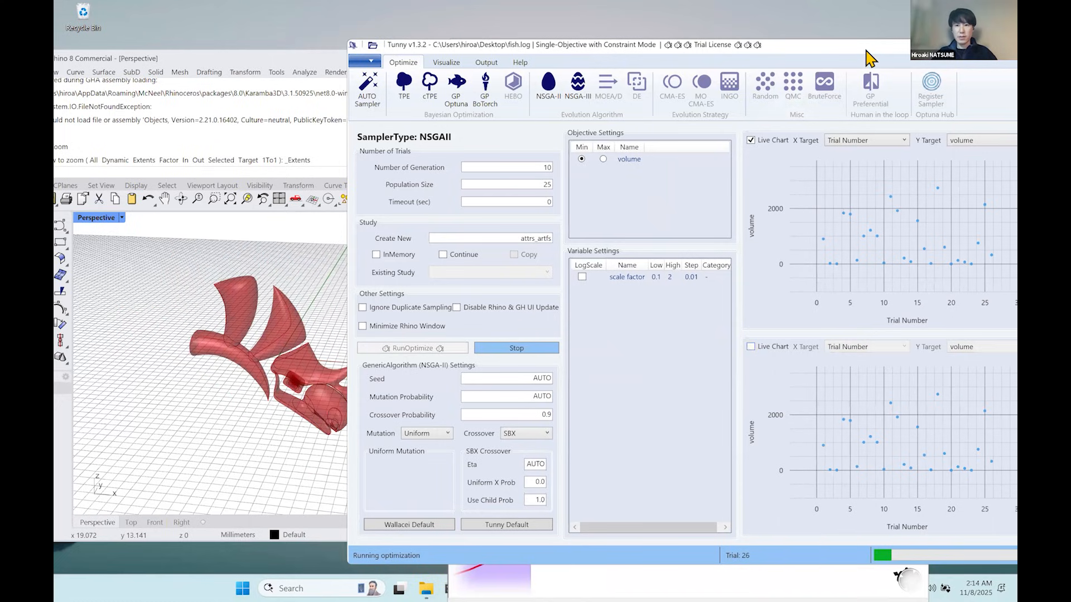
{"action": "left_click_drag", "start_coordinate": [866, 49], "coordinate": [817, 47]}
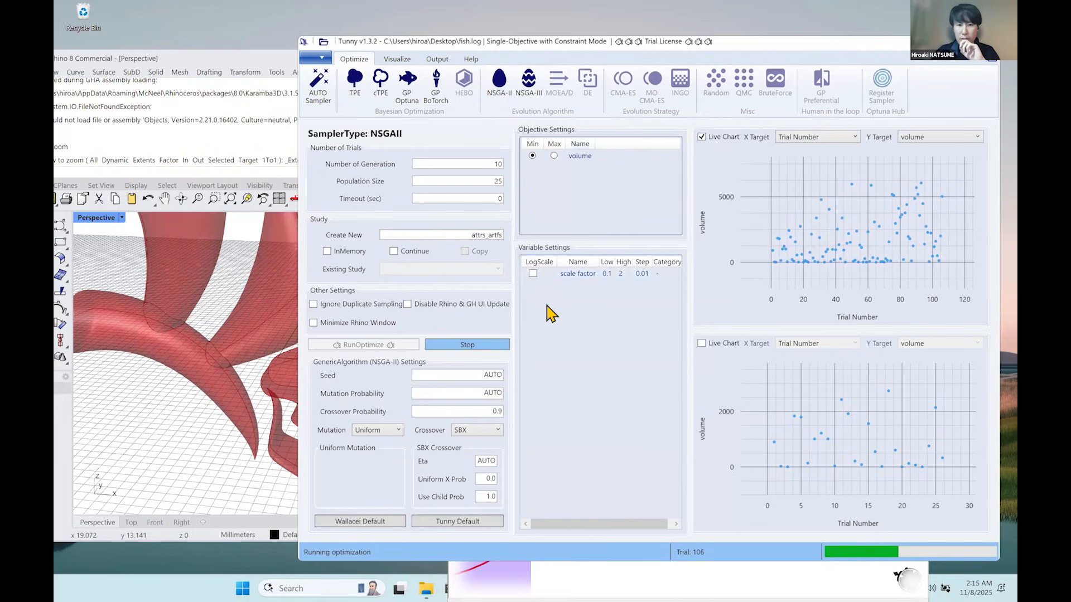
Stop the running optimization and reinstate the best trial to the slider.
{"action": "left_click_drag", "start_coordinate": [548, 42], "coordinate": [550, 34]}
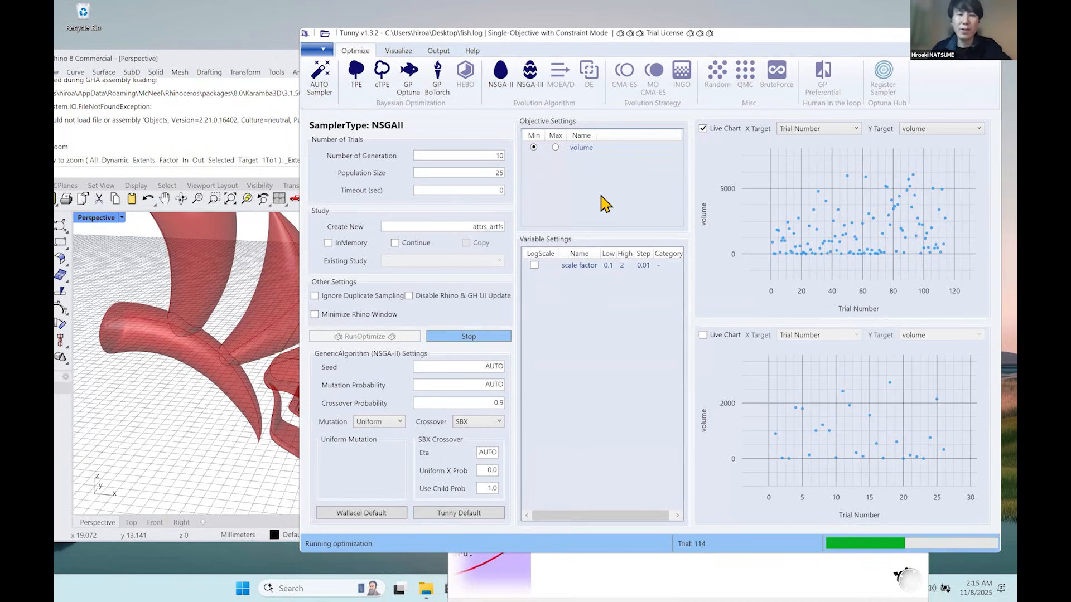
{"action": "left_click_drag", "start_coordinate": [539, 35], "coordinate": [519, 51]}
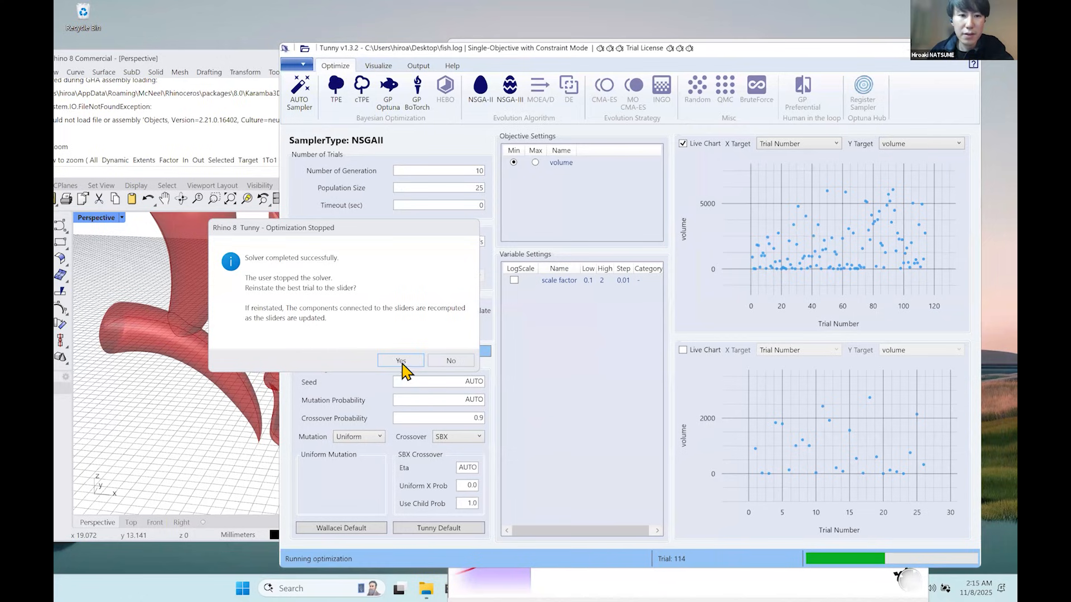
{"action": "left_click", "coordinate": [401, 361]}
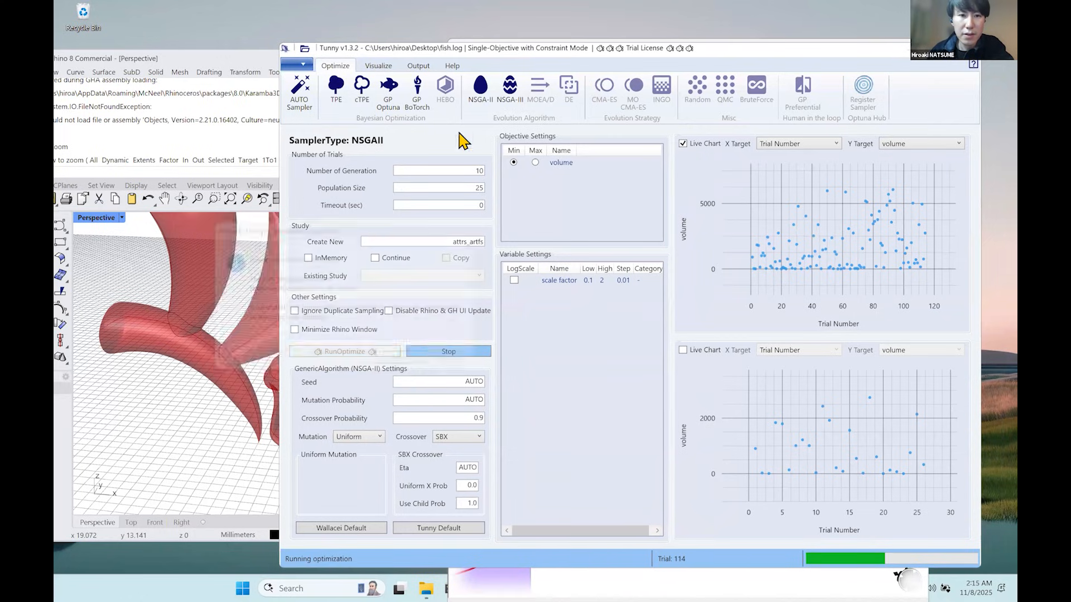
Launch Optuna Dashboard from Tunny's visualization tools and open the attrs_artfs study in the browser.
{"action": "left_click", "coordinate": [384, 71]}
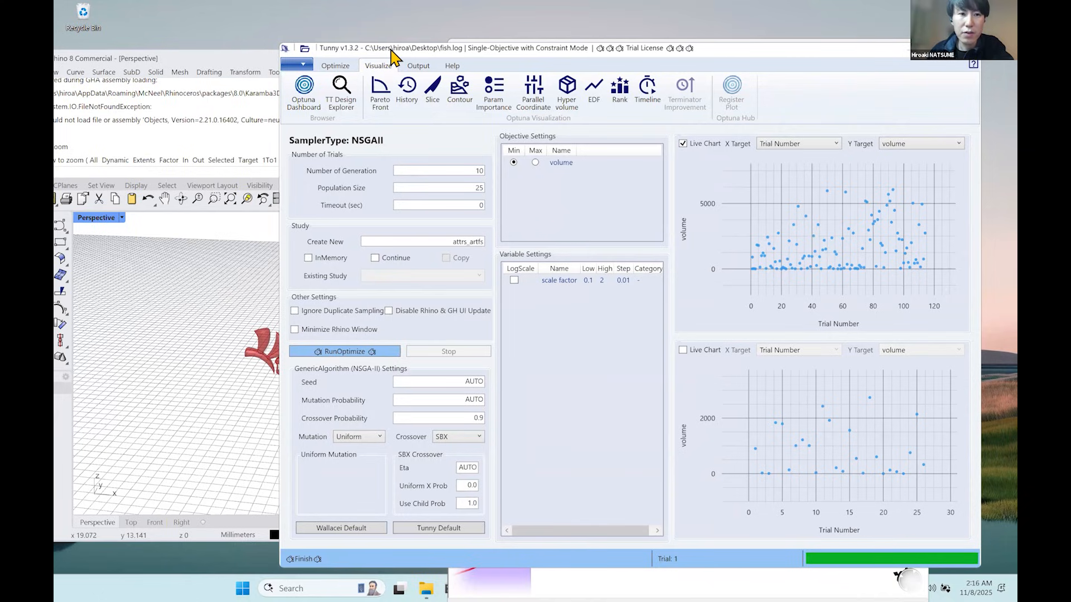
{"action": "left_click_drag", "start_coordinate": [392, 54], "coordinate": [491, 64]}
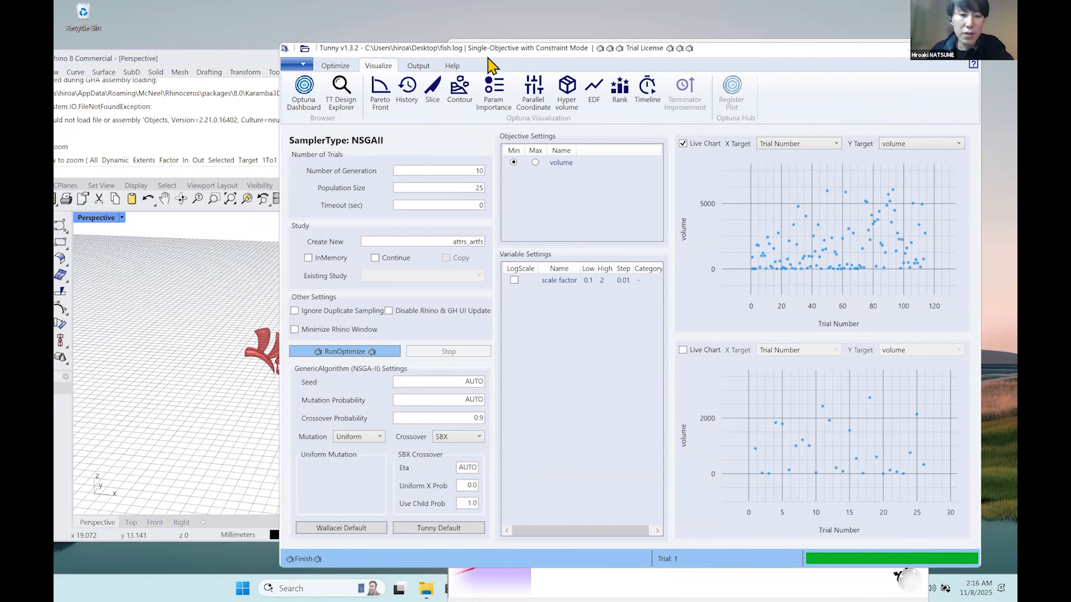
{"action": "left_click", "coordinate": [404, 104]}
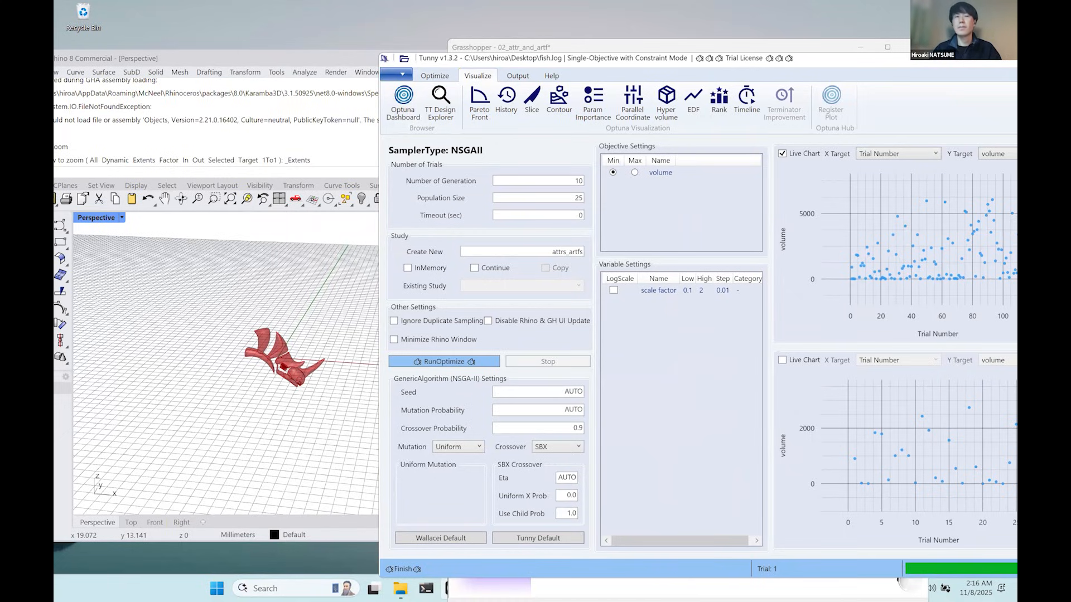
{"action": "mouse_move", "coordinate": [821, 1]}
{"action": "left_mouse_down"}
{"action": "mouse_move", "coordinate": [822, 22]}
{"action": "mouse_move", "coordinate": [822, 1]}
{"action": "left_mouse_up"}
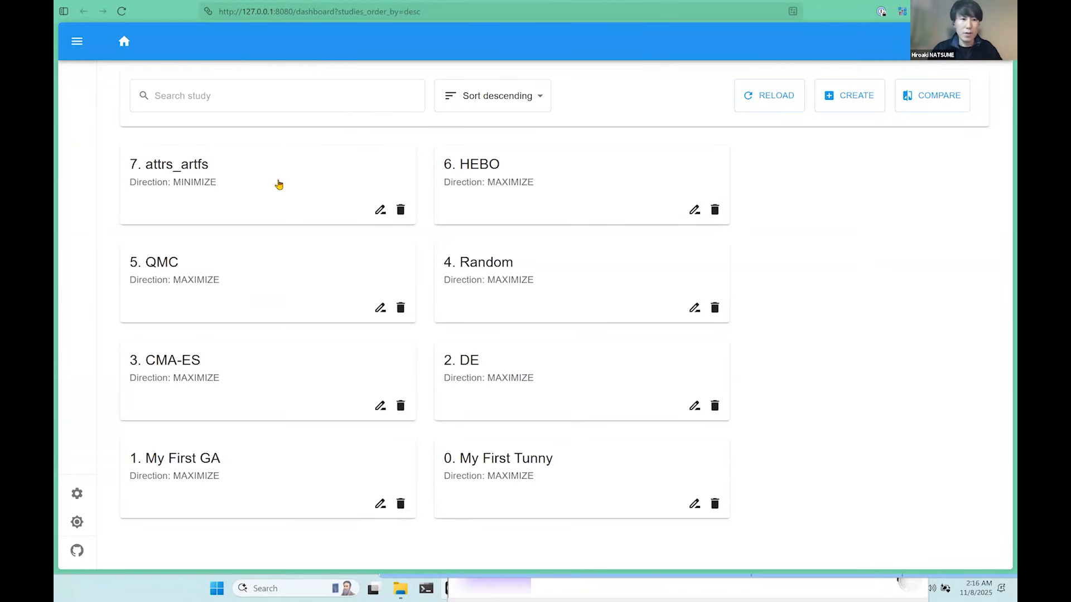
{"action": "left_click", "coordinate": [240, 170]}
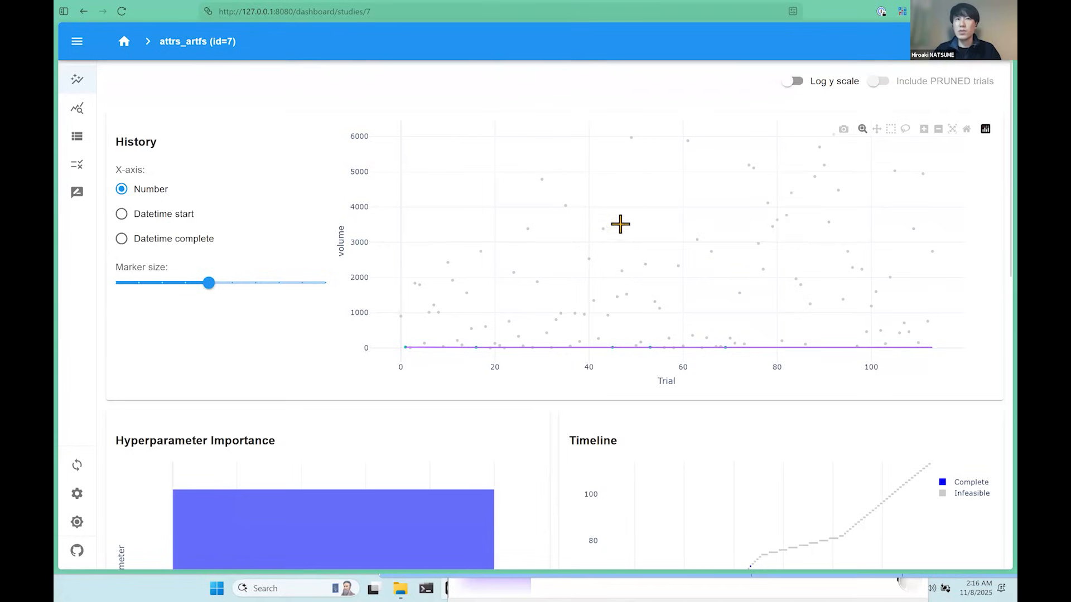
Inspect trials in the history plot, switch its volume axis to log scale and turn off live updating.
{"action": "mouse_move", "coordinate": [603, 230]}
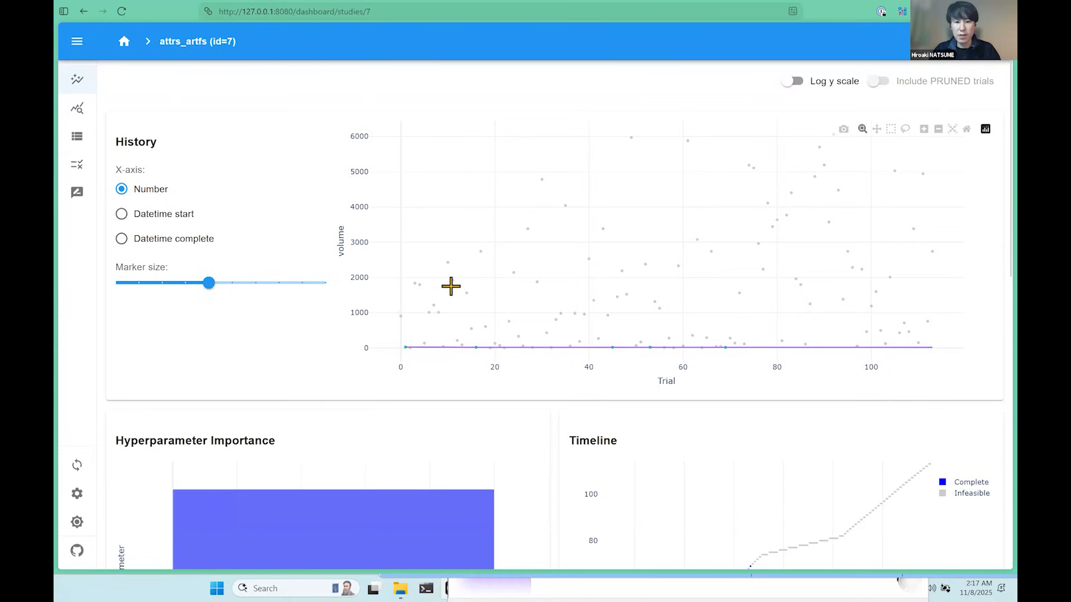
{"action": "mouse_move", "coordinate": [540, 277]}
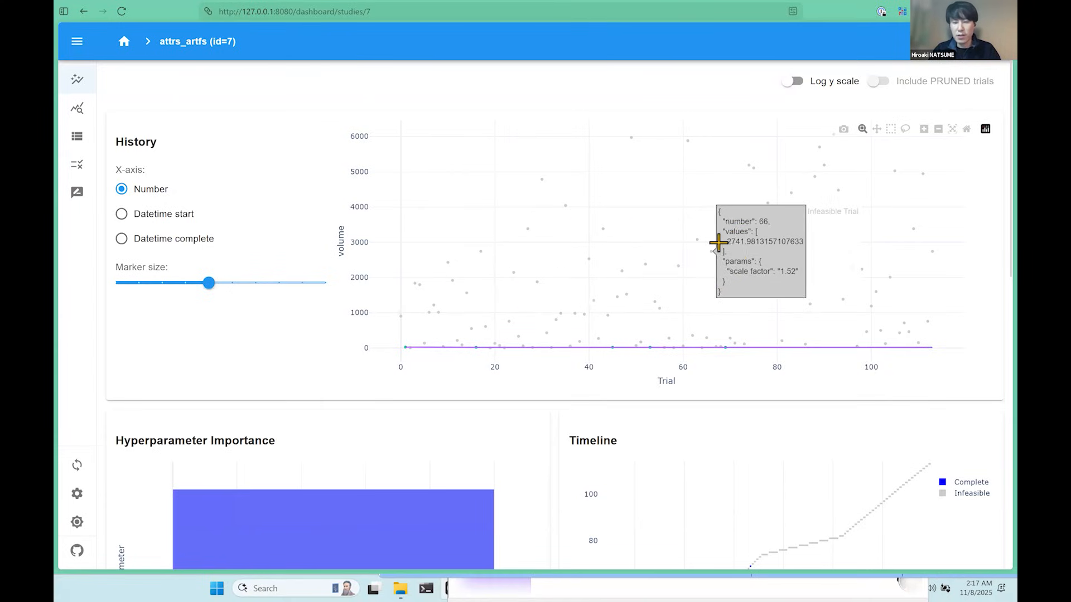
{"action": "mouse_move", "coordinate": [795, 207]}
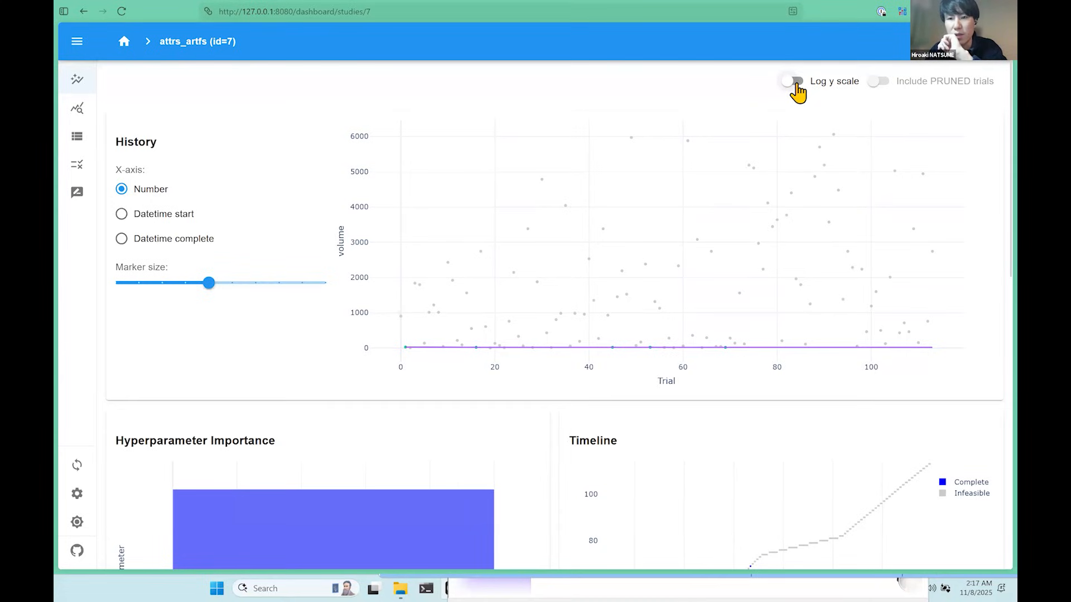
{"action": "left_click", "coordinate": [793, 82]}
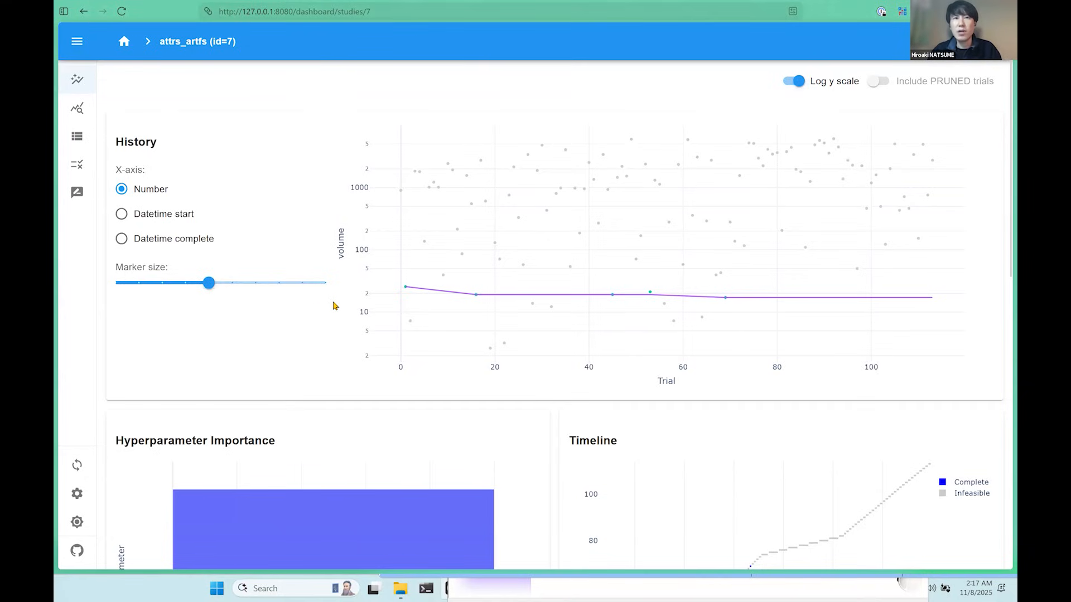
{"action": "left_click", "coordinate": [76, 467]}
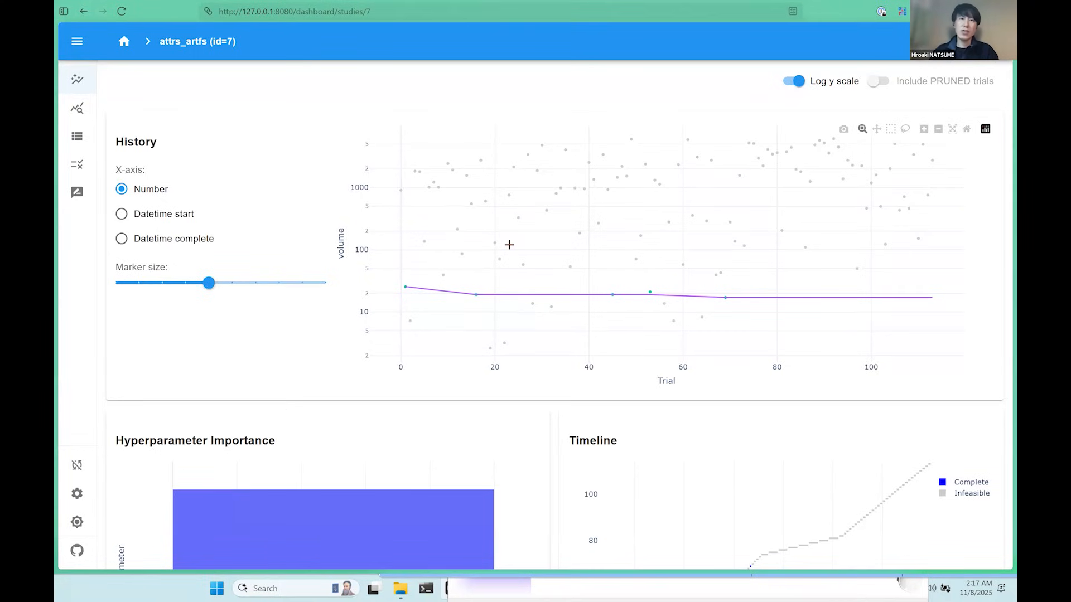
Try to edit the upper limit of the history plot's volume axis, and reopen the attrs_artfs study from the study list.
{"action": "mouse_move", "coordinate": [541, 207]}
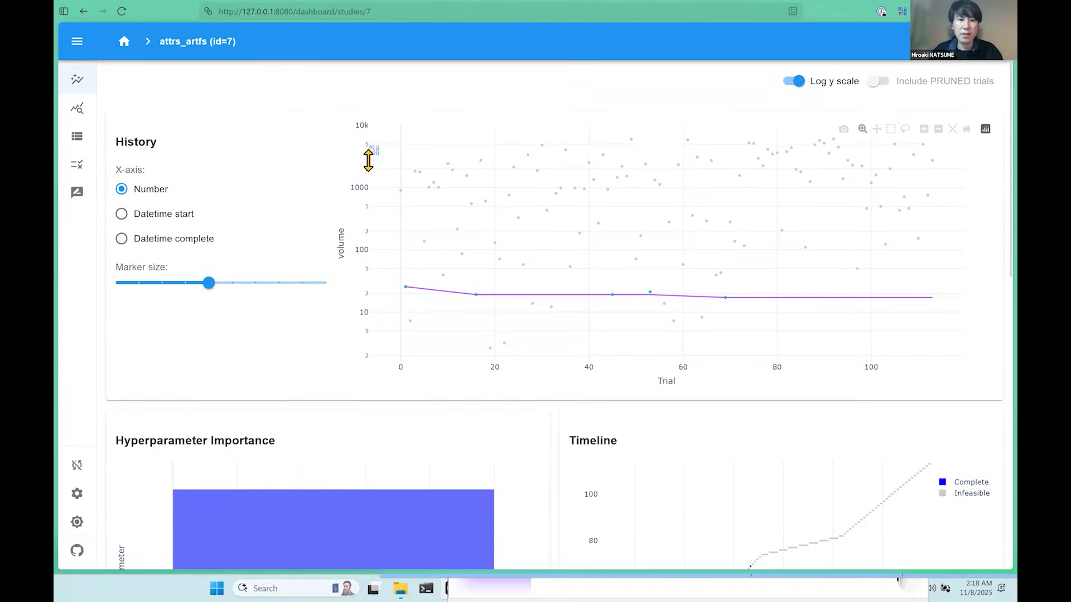
{"action": "left_click", "coordinate": [363, 127]}
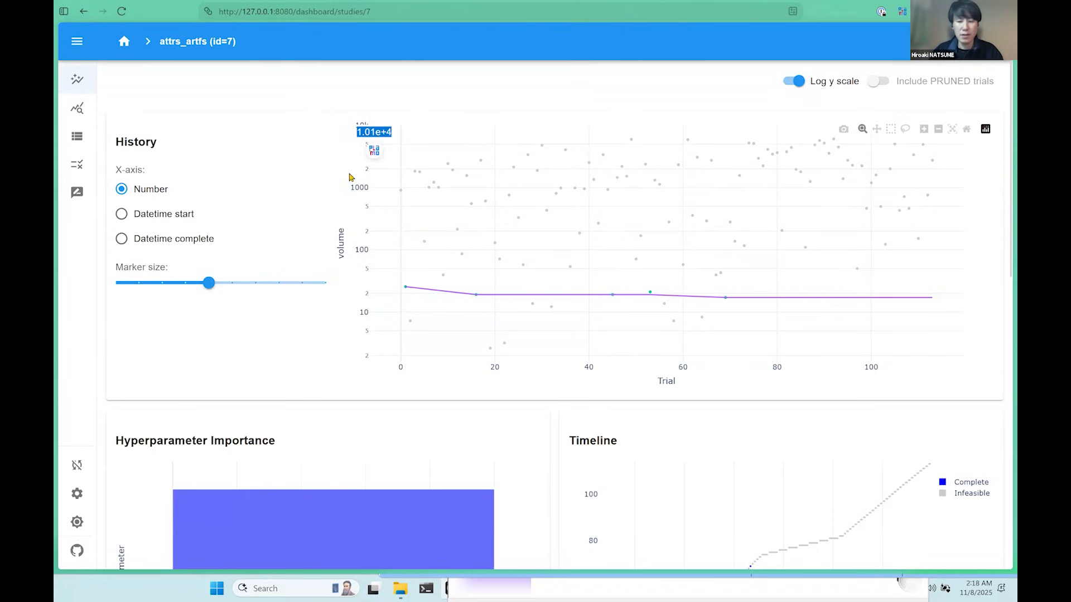
{"action": "key", "text": "Escape"}
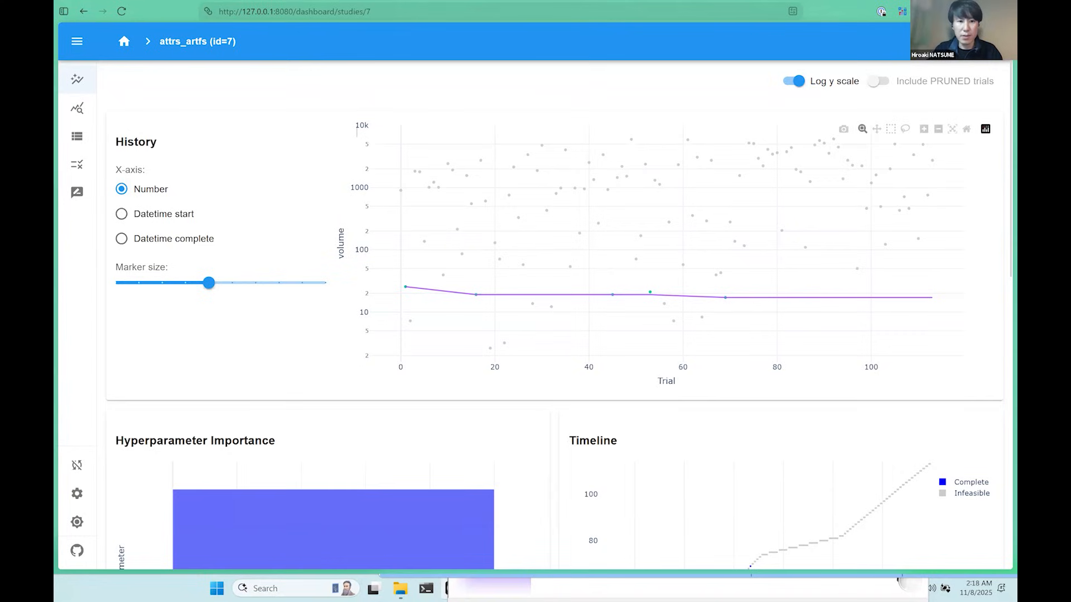
{"action": "type", "text": "1"}
{"action": "key", "text": "Return"}
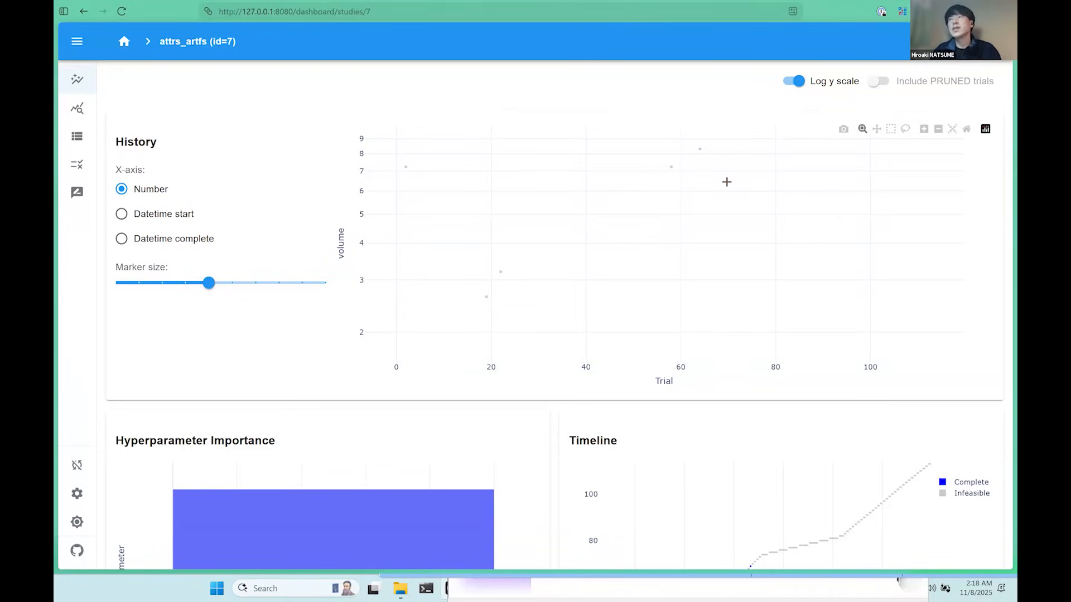
{"action": "left_click", "coordinate": [732, 237]}
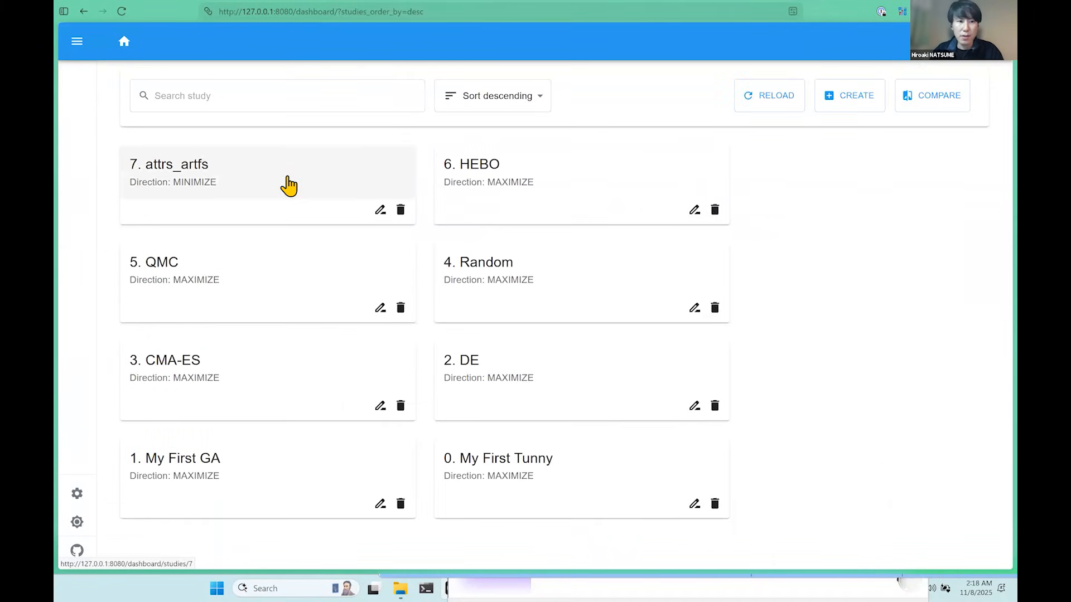
{"action": "left_click", "coordinate": [283, 184]}
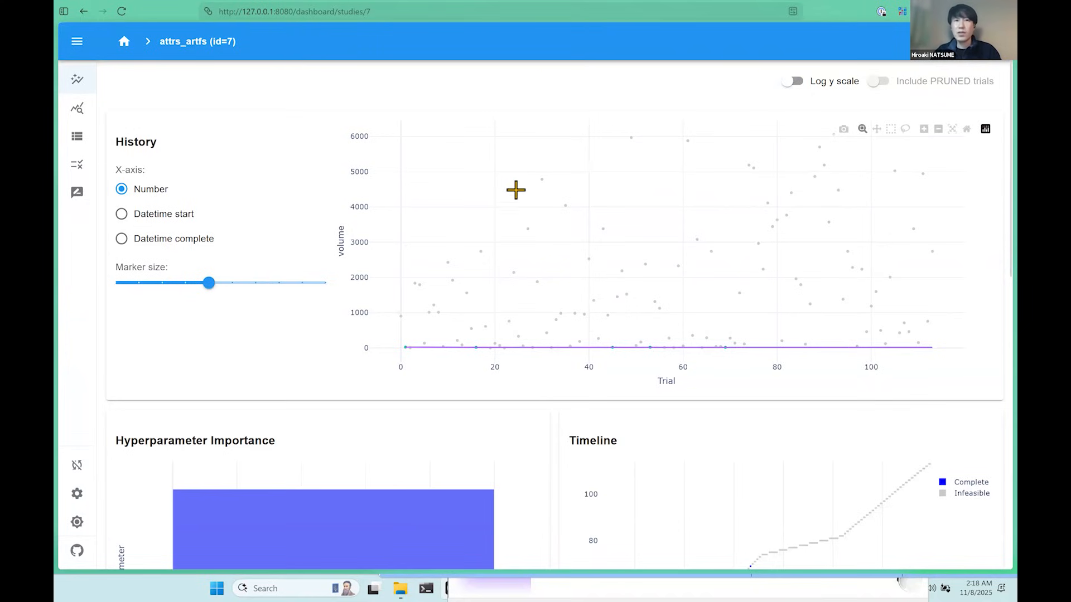
Zoom into the low-volume trials on the history plot and reset its axes.
{"action": "left_click_drag", "start_coordinate": [488, 226], "coordinate": [677, 357]}
{"action": "left_click_drag", "start_coordinate": [514, 272], "coordinate": [687, 358]}
{"action": "left_click_drag", "start_coordinate": [489, 348], "coordinate": [712, 241]}
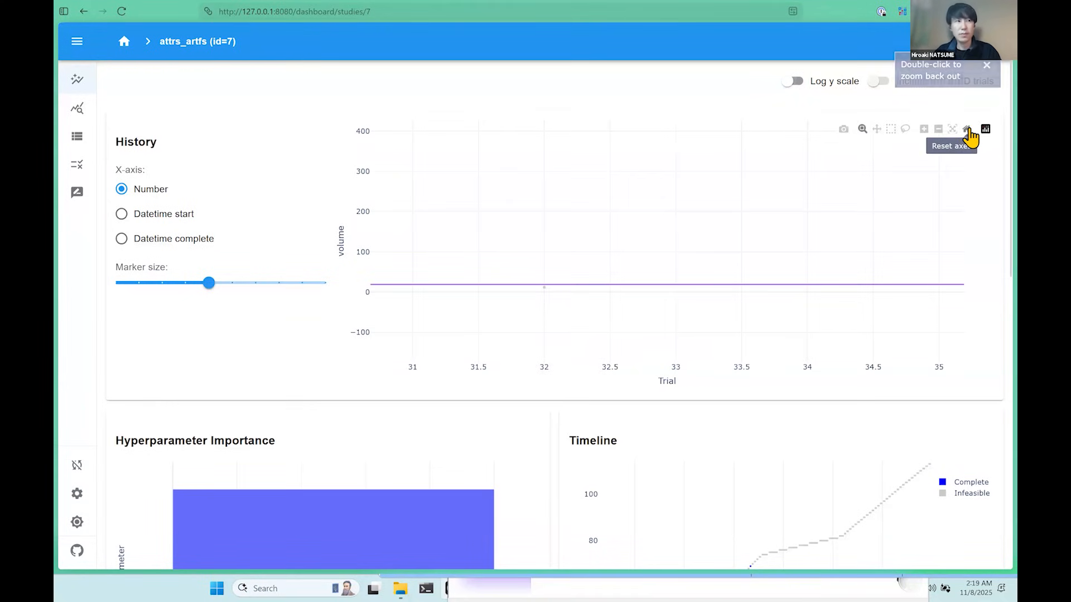
{"action": "left_click", "coordinate": [967, 132]}
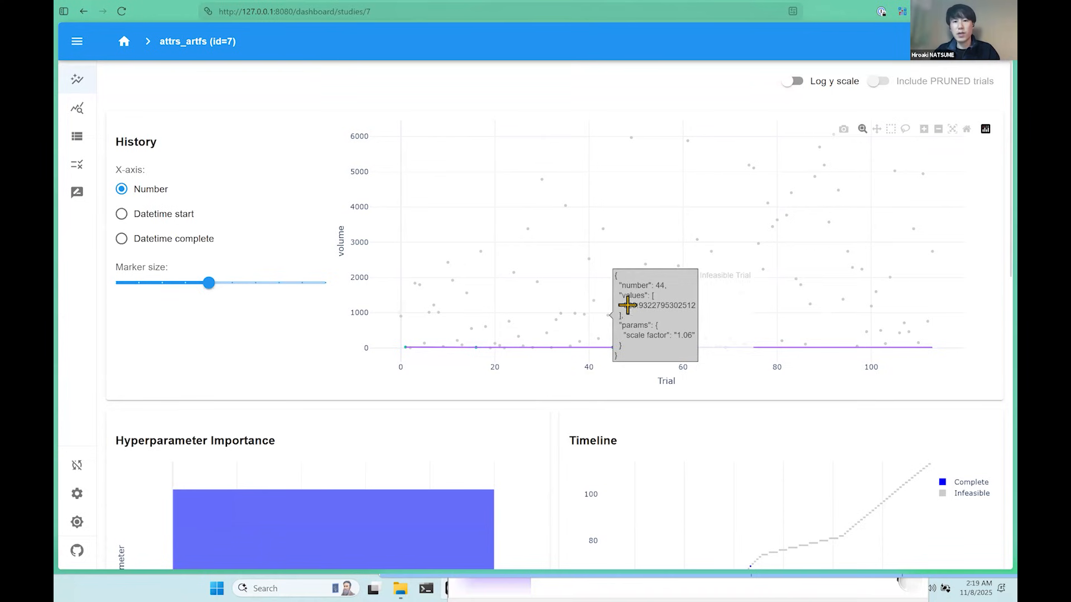
Open trial 47 from the history plot, and show trial 0's user attributes and artifacts in the trial list.
{"action": "left_click", "coordinate": [627, 279]}
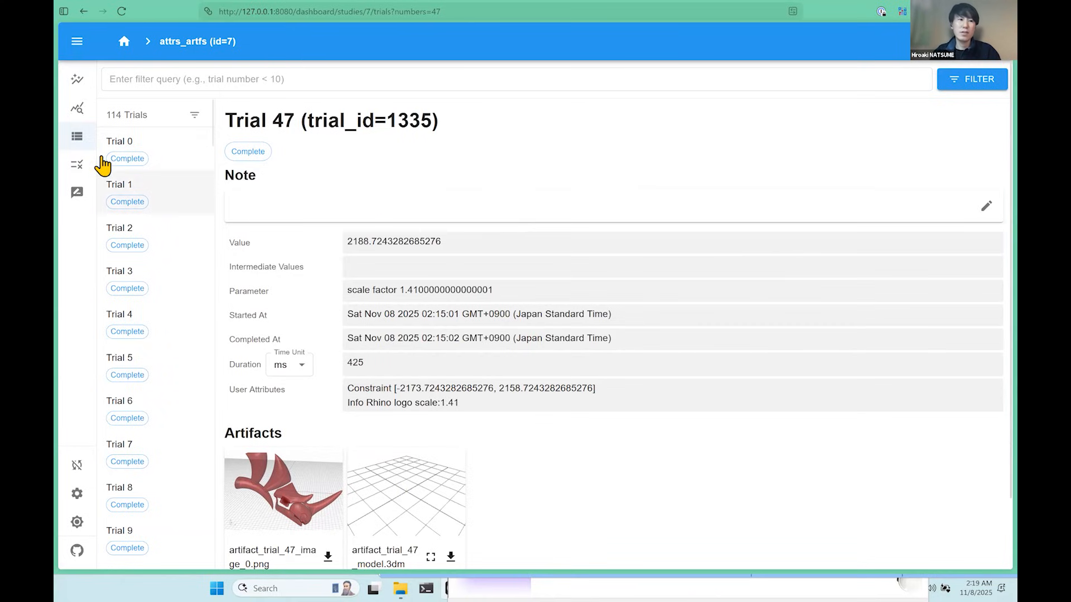
{"action": "left_click", "coordinate": [78, 144]}
{"action": "left_click", "coordinate": [76, 42]}
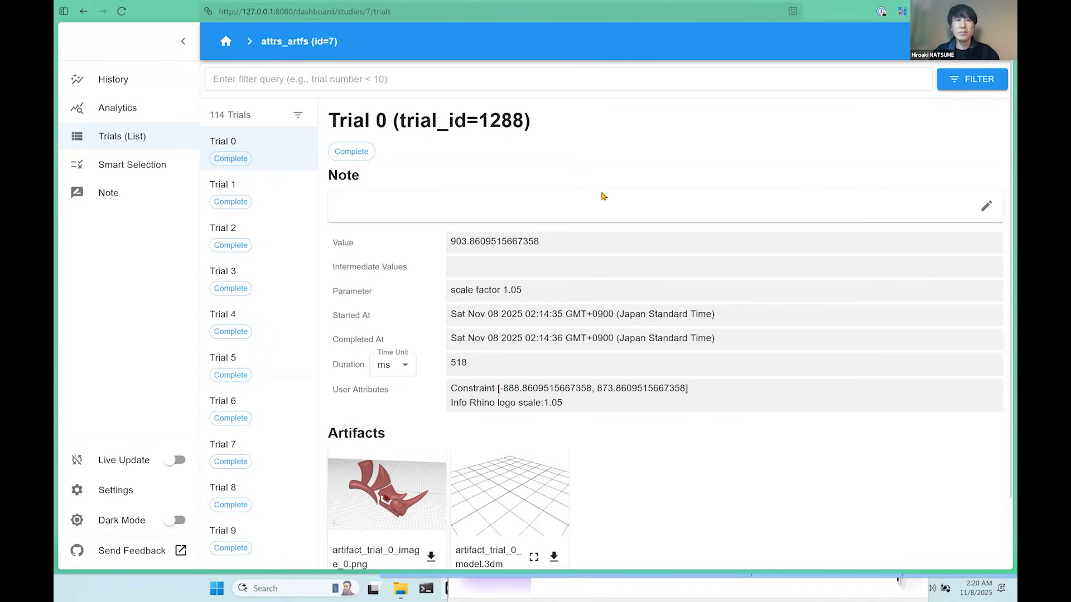
{"action": "scroll", "coordinate": [603, 196], "scroll_direction": "down", "scroll_amount": 1}
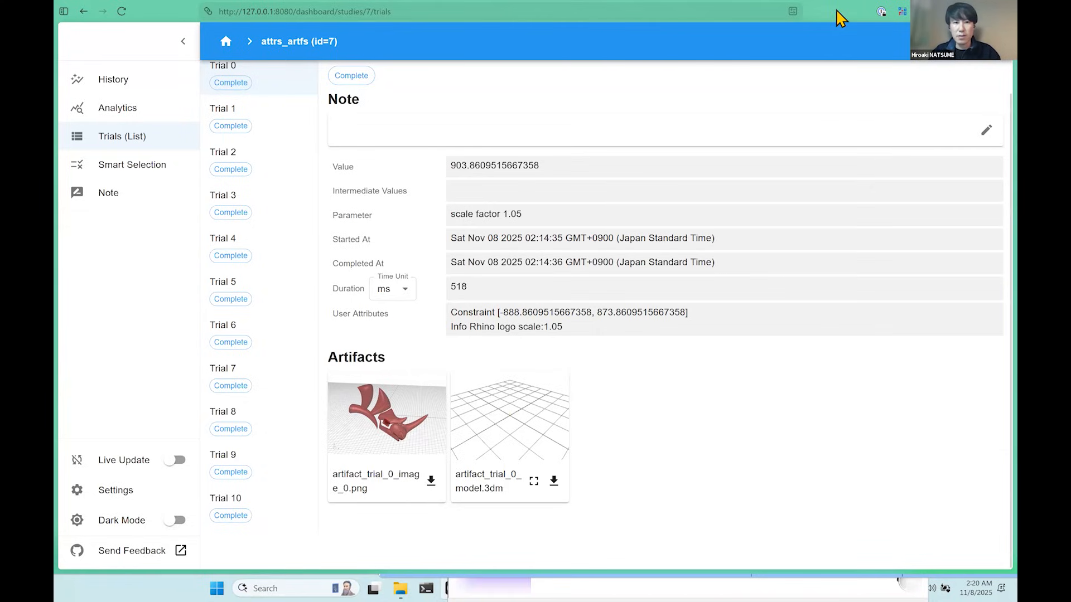
Compare the Construct Fish Attribute inputs in Grasshopper with trial 0's Constraint and Info user attributes in Optuna Dashboard.
{"action": "key", "text": "super+Down"}
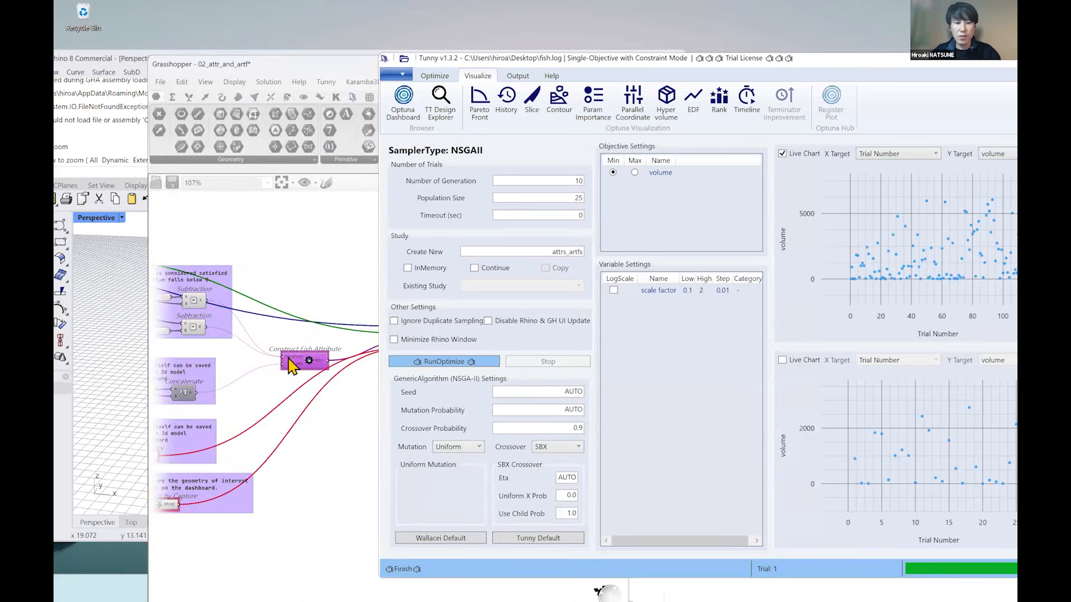
{"action": "scroll", "coordinate": [288, 366], "scroll_direction": "up", "scroll_amount": 6}
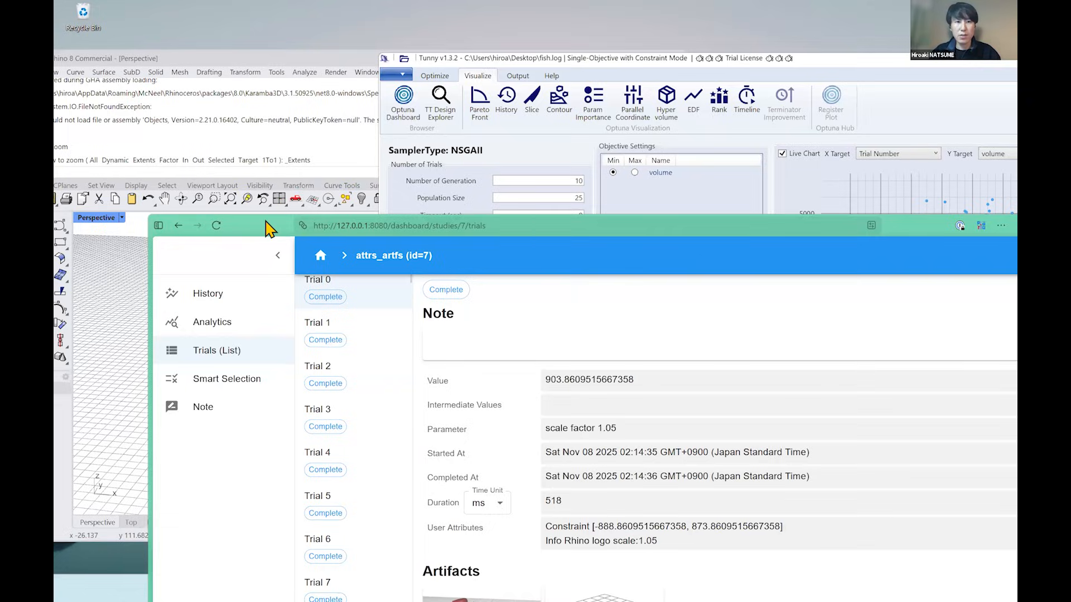
{"action": "left_click_drag", "start_coordinate": [266, 228], "coordinate": [192, 36]}
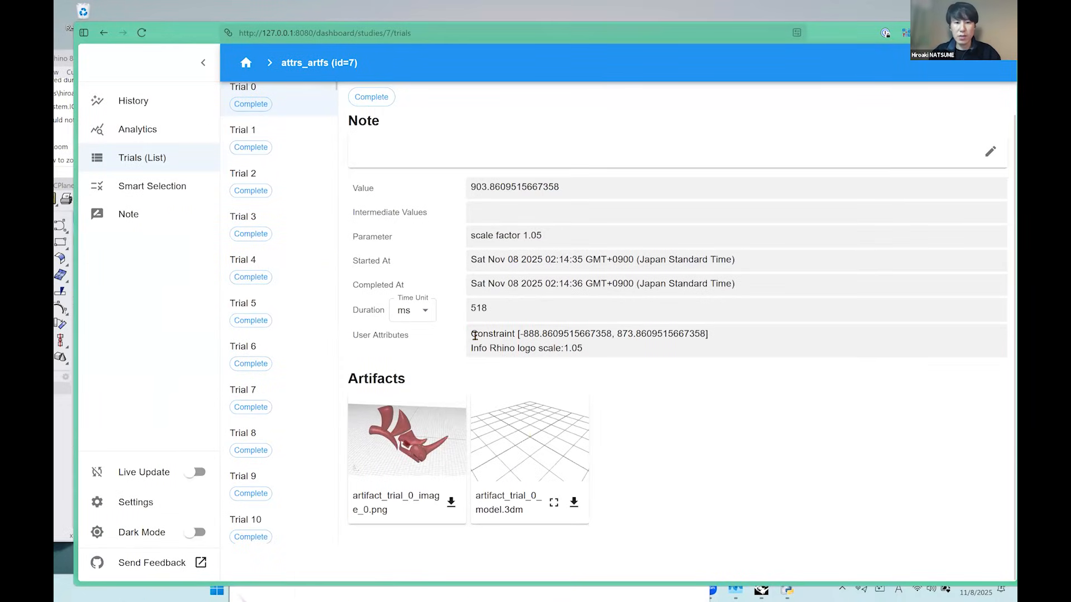
{"action": "double_click", "coordinate": [497, 335]}
{"action": "left_click_drag", "start_coordinate": [470, 348], "coordinate": [486, 348]}
{"action": "left_click", "coordinate": [507, 338]}
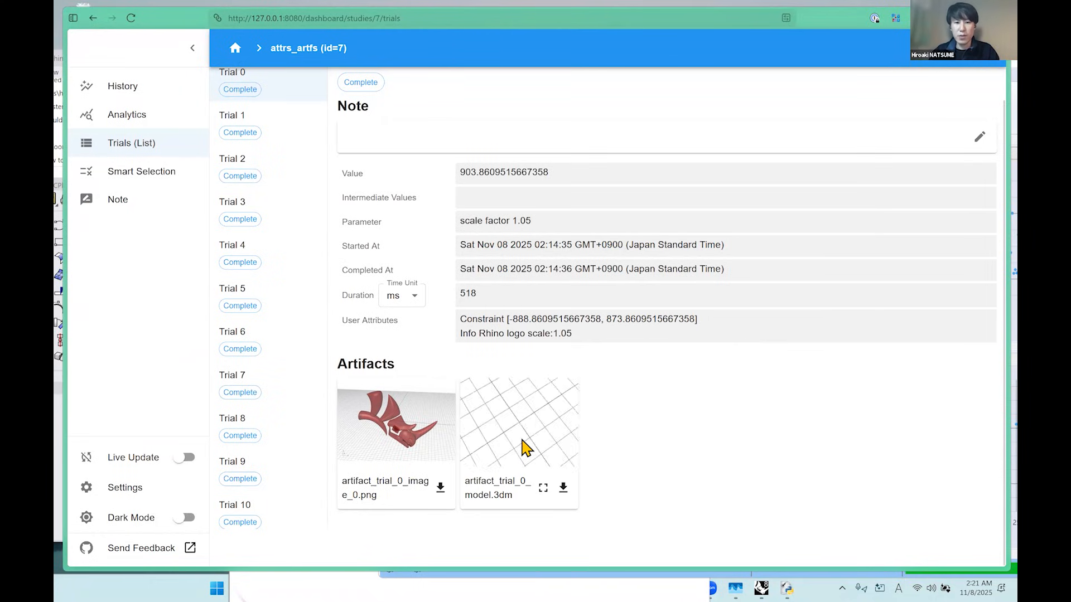
Orbit the preview of artifact_trial_0_model.3dm and open it in the enlarged 3D viewer.
{"action": "mouse_move", "coordinate": [551, 443]}
{"action": "left_mouse_down"}
{"action": "mouse_move", "coordinate": [540, 430]}
{"action": "mouse_move", "coordinate": [552, 437]}
{"action": "mouse_move", "coordinate": [542, 440]}
{"action": "left_mouse_up"}
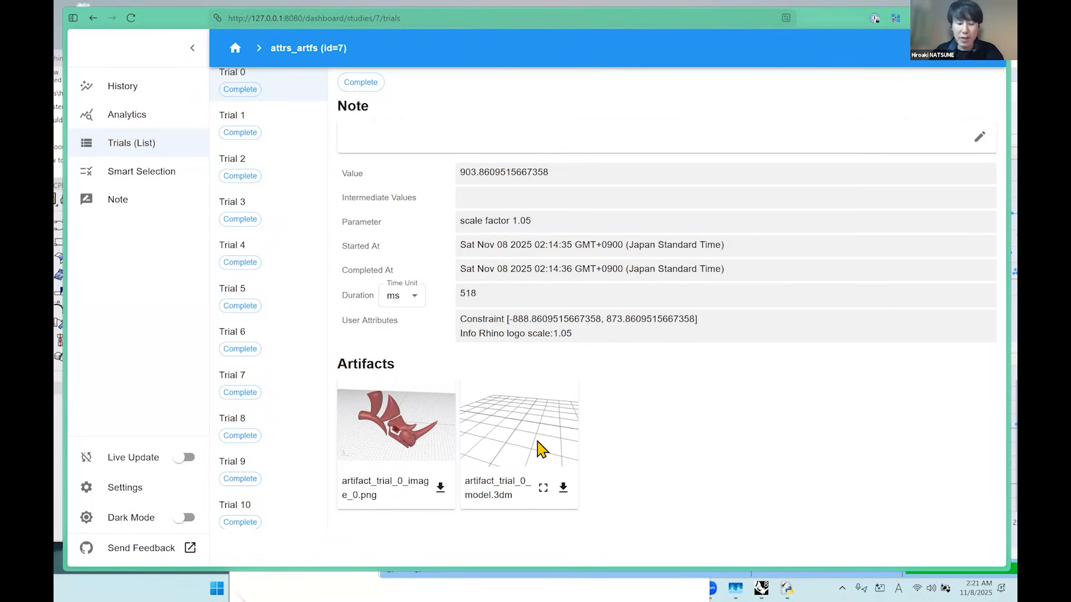
{"action": "left_click", "coordinate": [543, 488]}
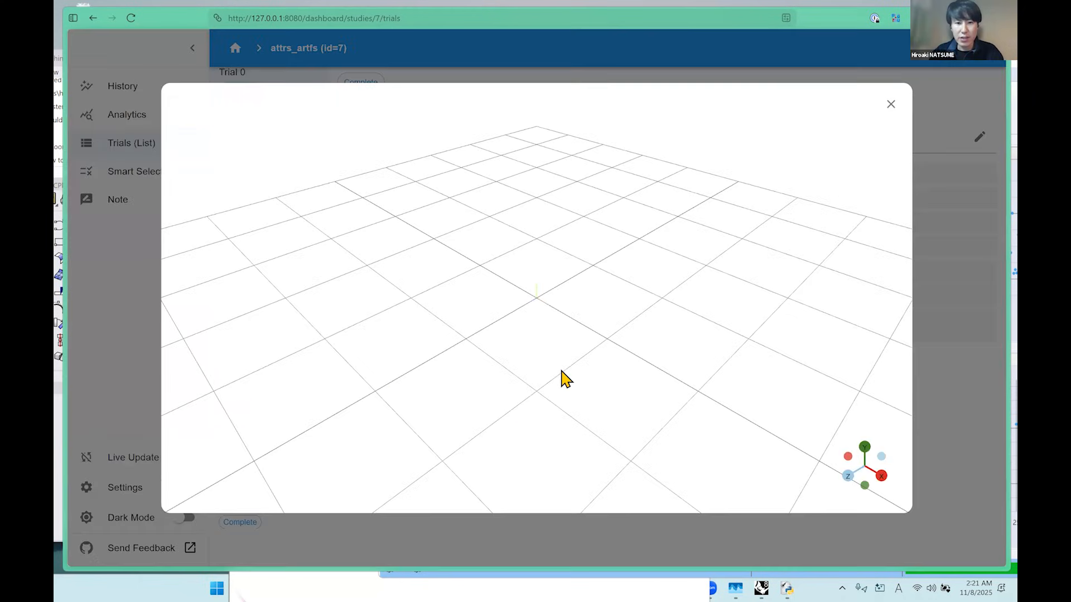
Orbit the enlarged 3D view of artifact_trial_0_model.3dm and close the viewer.
{"action": "left_click_drag", "start_coordinate": [455, 401], "coordinate": [651, 215]}
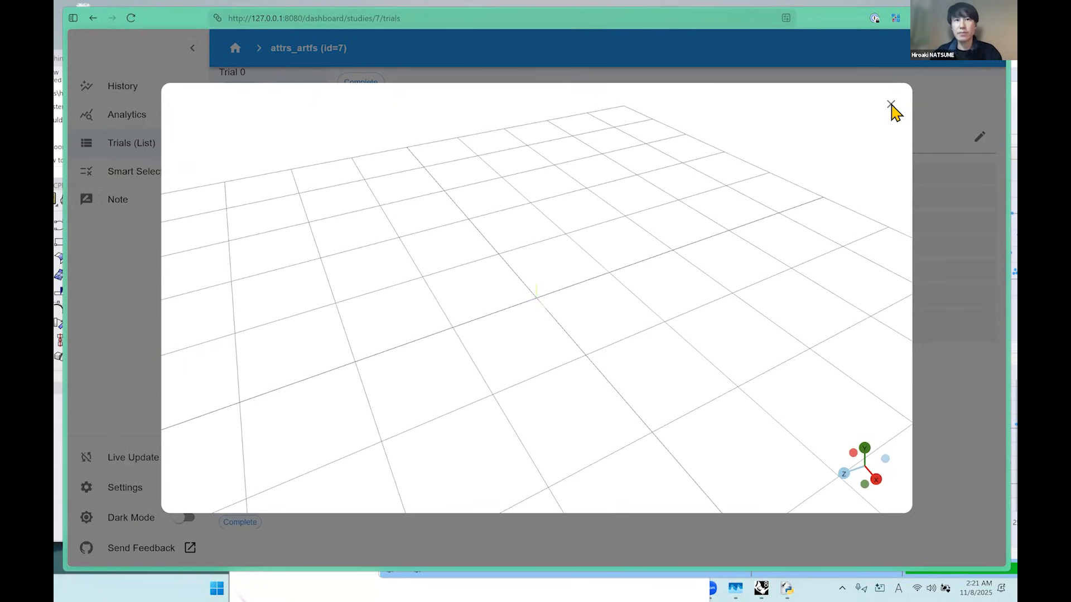
{"action": "left_click", "coordinate": [945, 103]}
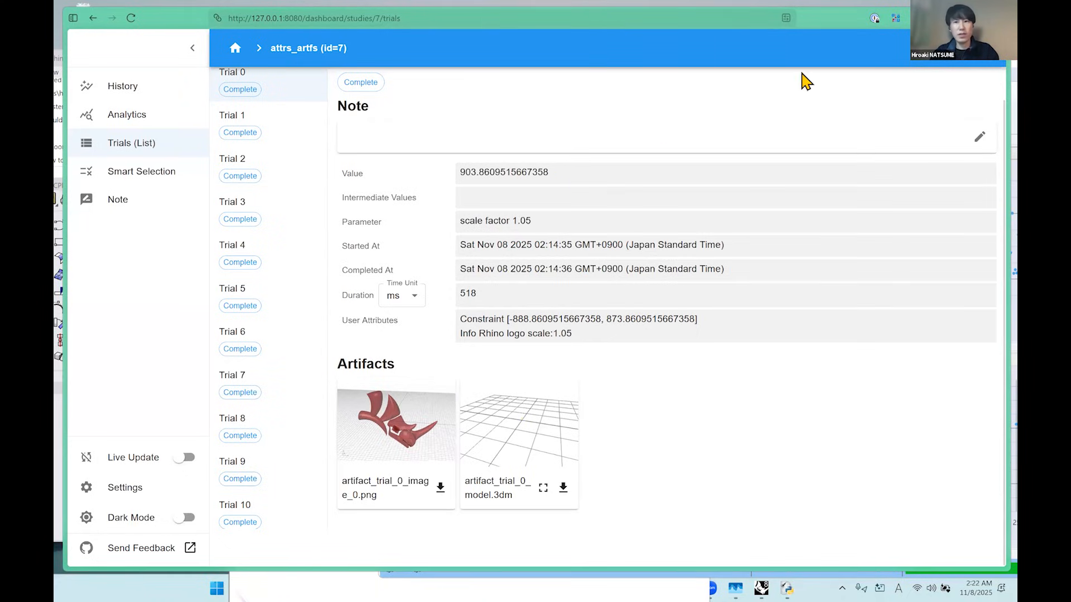
Switch to Grasshopper, maximize its window, and list the Tunny plugin's Operation and Print components.
{"action": "left_click", "coordinate": [943, 18]}
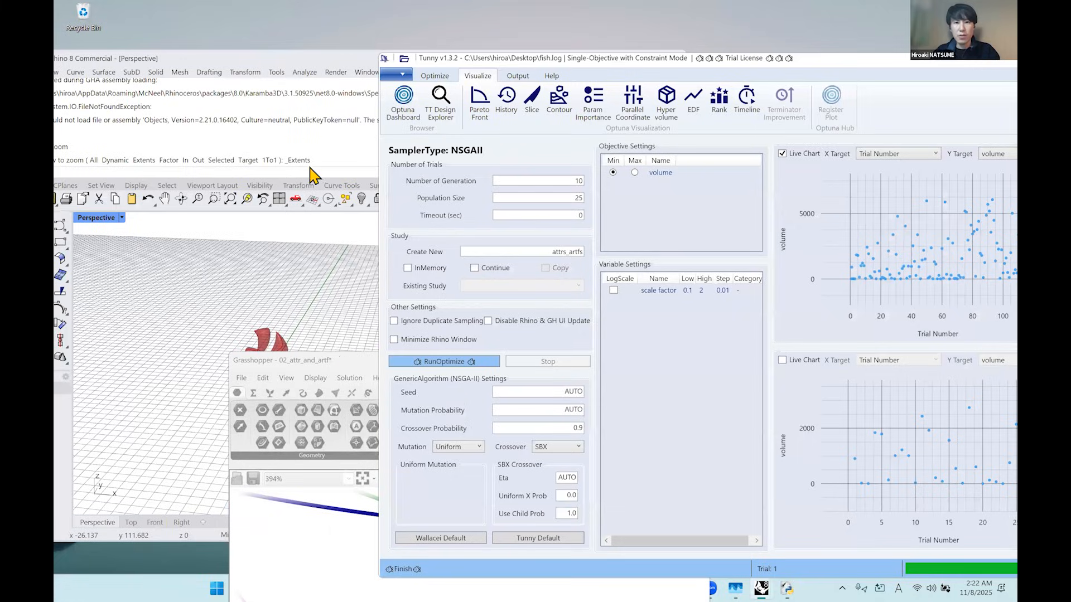
{"action": "left_click_drag", "start_coordinate": [867, 61], "coordinate": [656, 78]}
{"action": "left_click", "coordinate": [854, 78]}
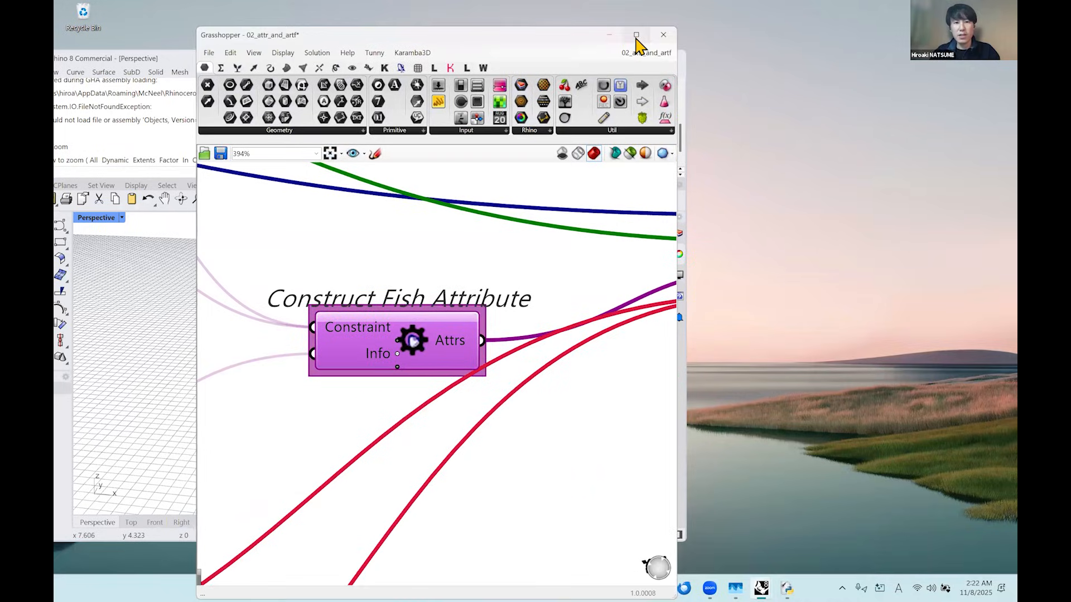
{"action": "left_click", "coordinate": [635, 35]}
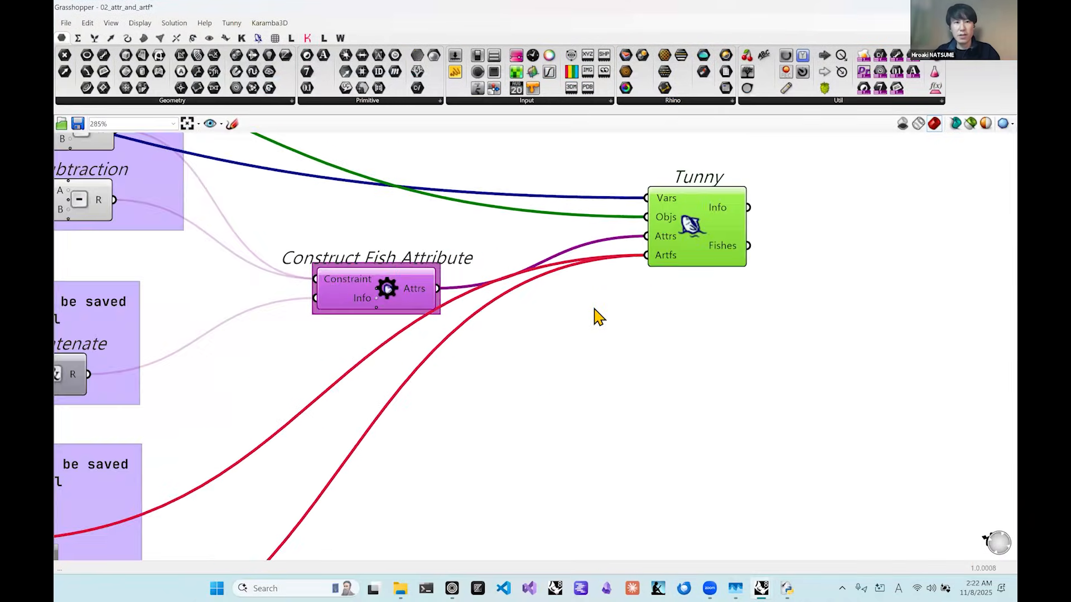
{"action": "left_click", "coordinate": [257, 38]}
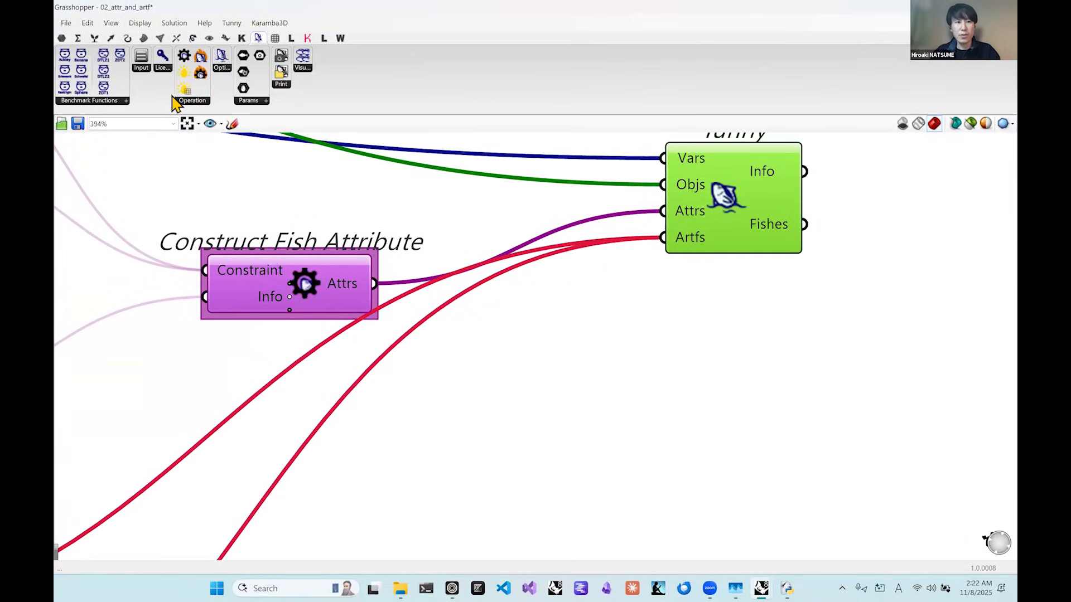
{"action": "left_click", "coordinate": [193, 101]}
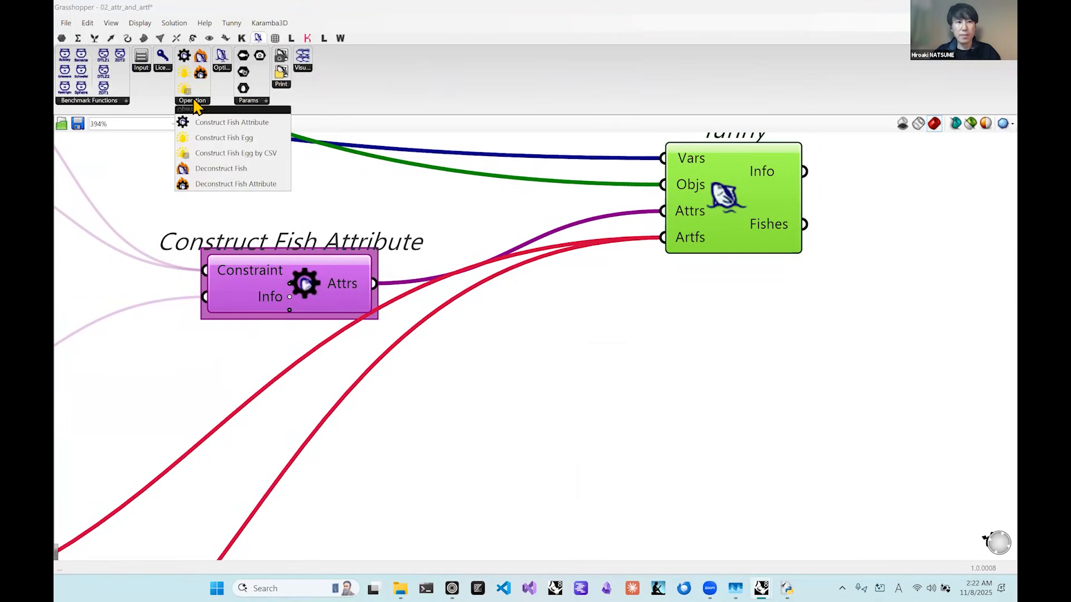
{"action": "left_click", "coordinate": [282, 85]}
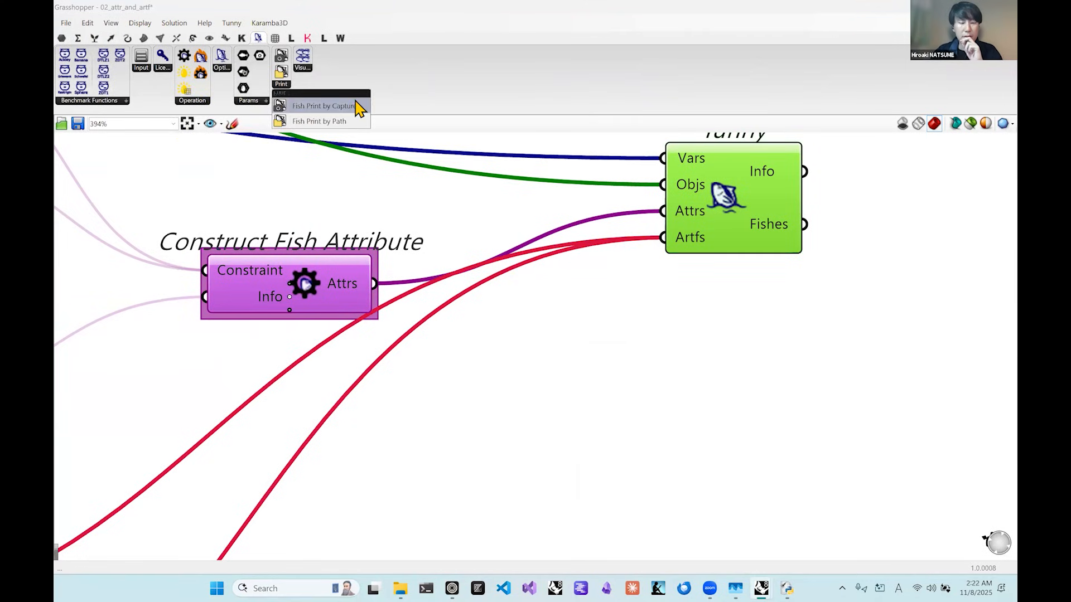
Move the Tunny component farther from Construct Fish Attribute and add a panel below it containing PATH_TO_YOUR_CSV.
{"action": "left_click", "coordinate": [703, 304]}
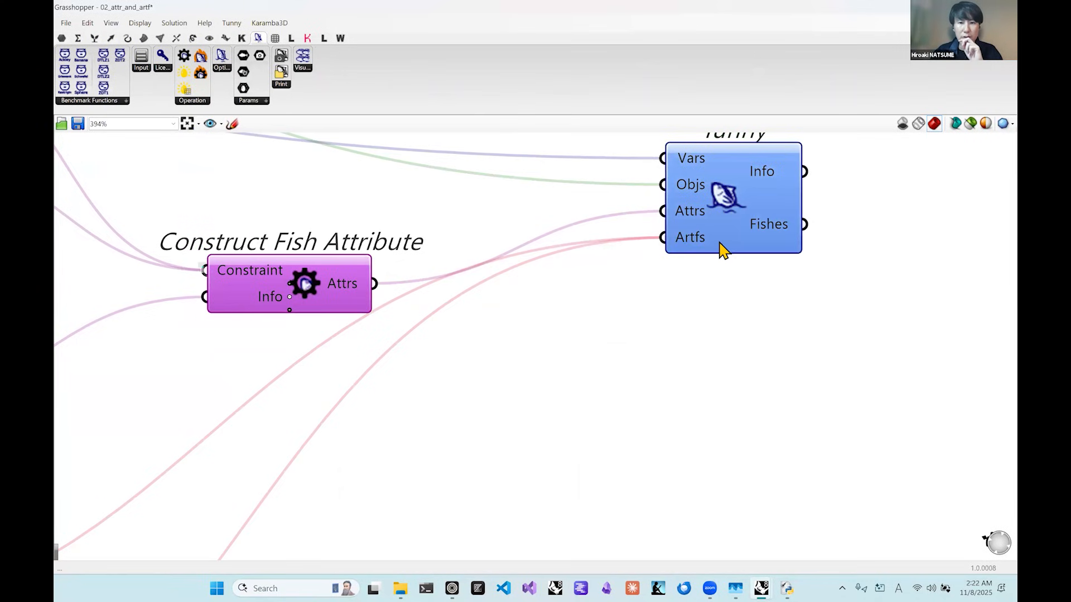
{"action": "left_click_drag", "start_coordinate": [717, 246], "coordinate": [803, 275]}
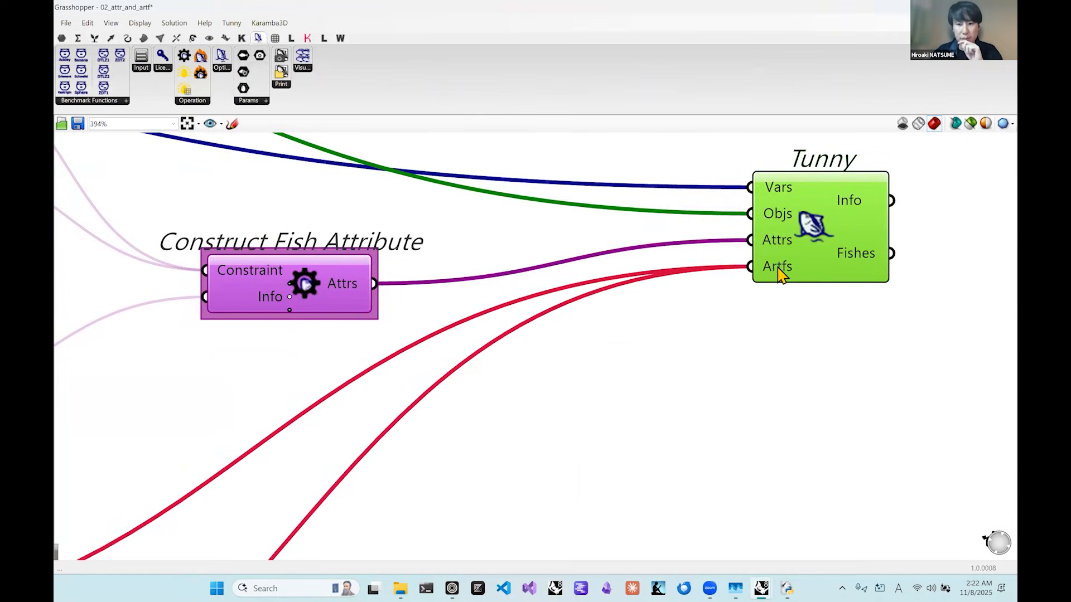
{"action": "double_click", "coordinate": [705, 385]}
{"action": "type", "text": "//"}
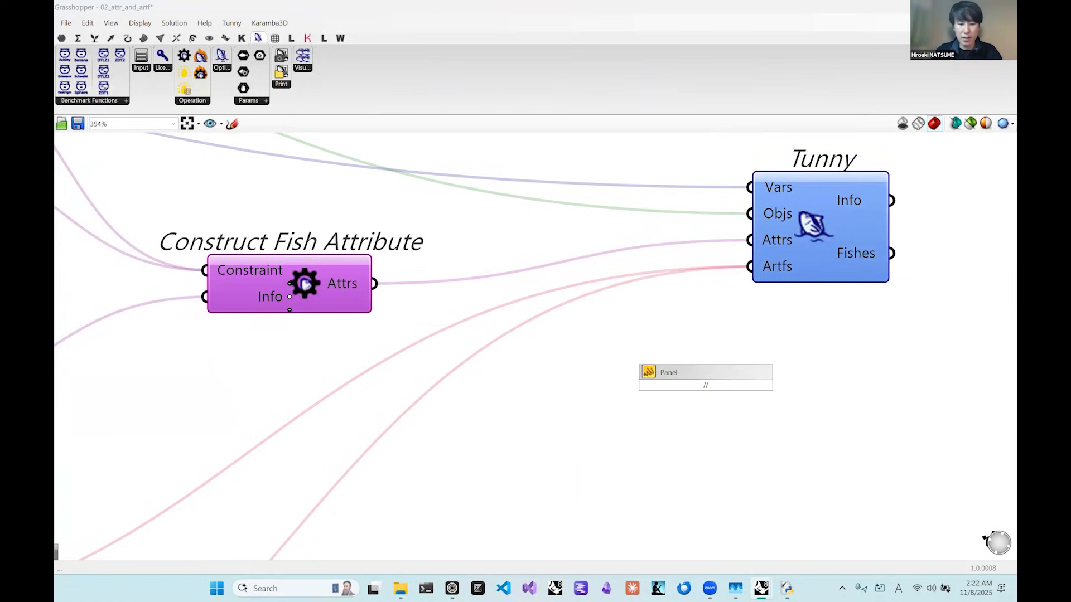
{"action": "type", "text": "PAT"}
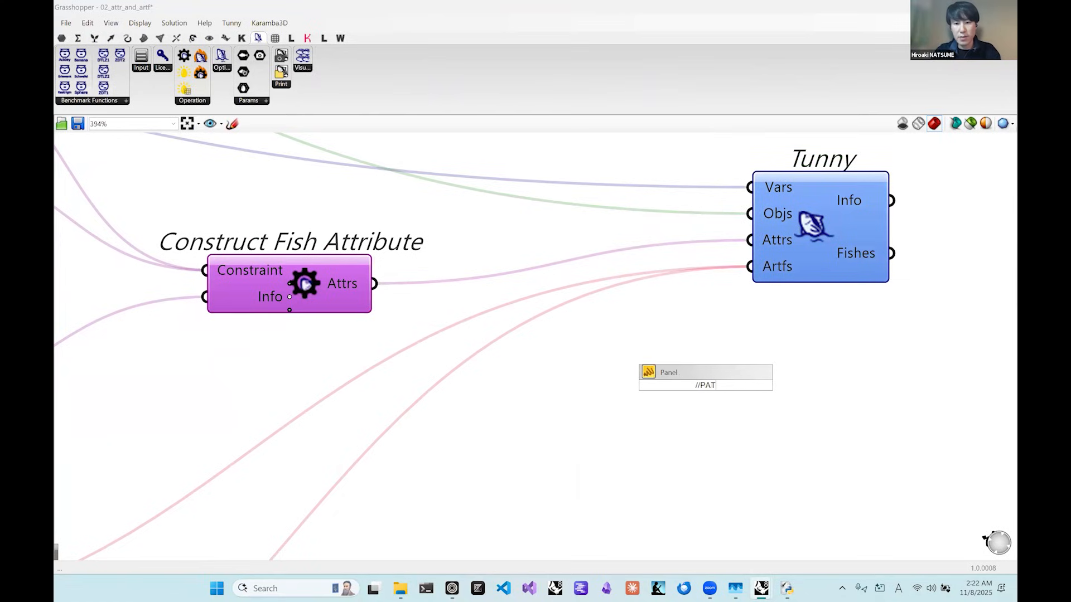
{"action": "type", "text": "H_TO_"}
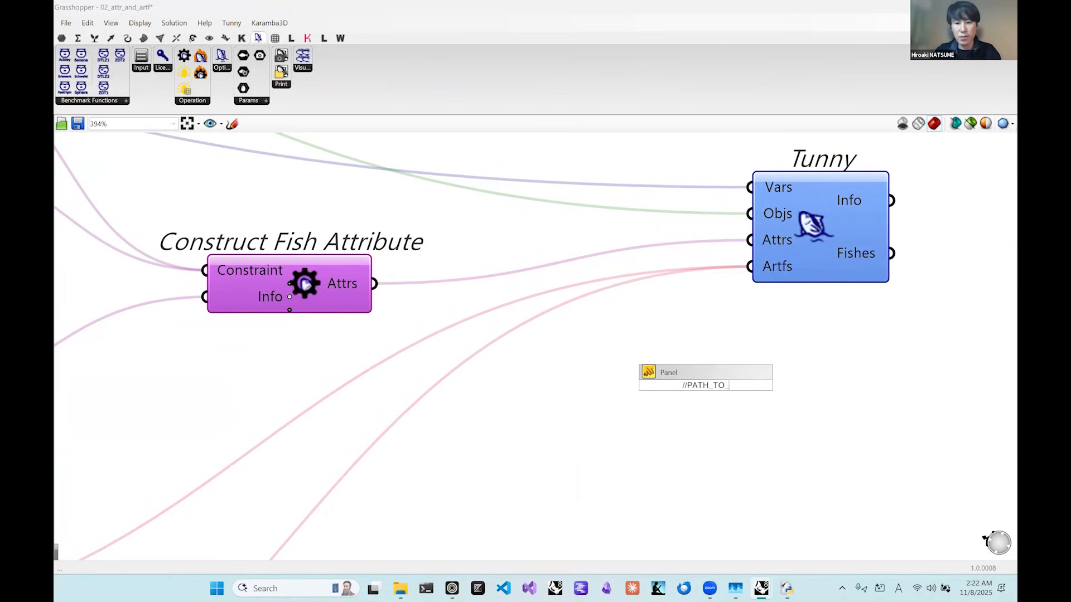
{"action": "type", "text": "YOUR_CSV"}
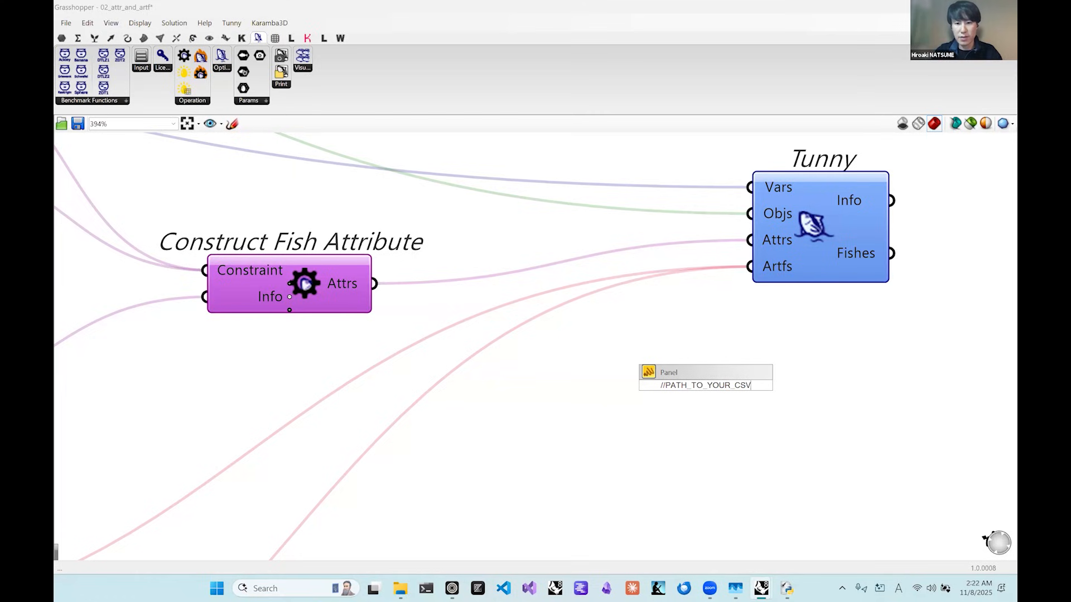
{"action": "key", "text": "Return"}
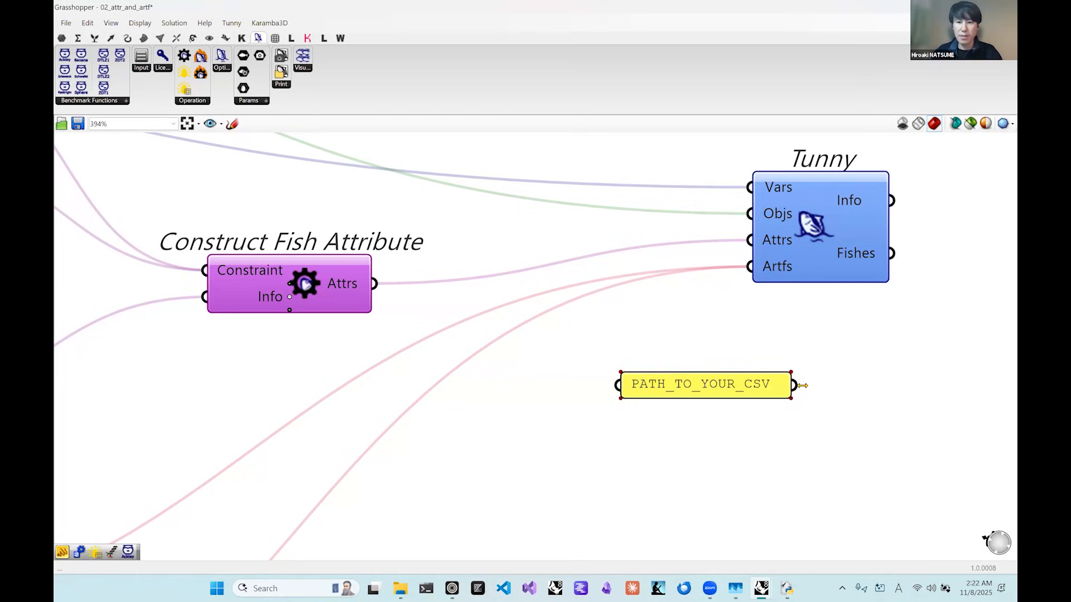
Move the PATH_TO_YOUR_CSV panel away from beneath Tunny and try to draw a wire from its output toward Tunny.
{"action": "left_click_drag", "start_coordinate": [723, 390], "coordinate": [597, 399]}
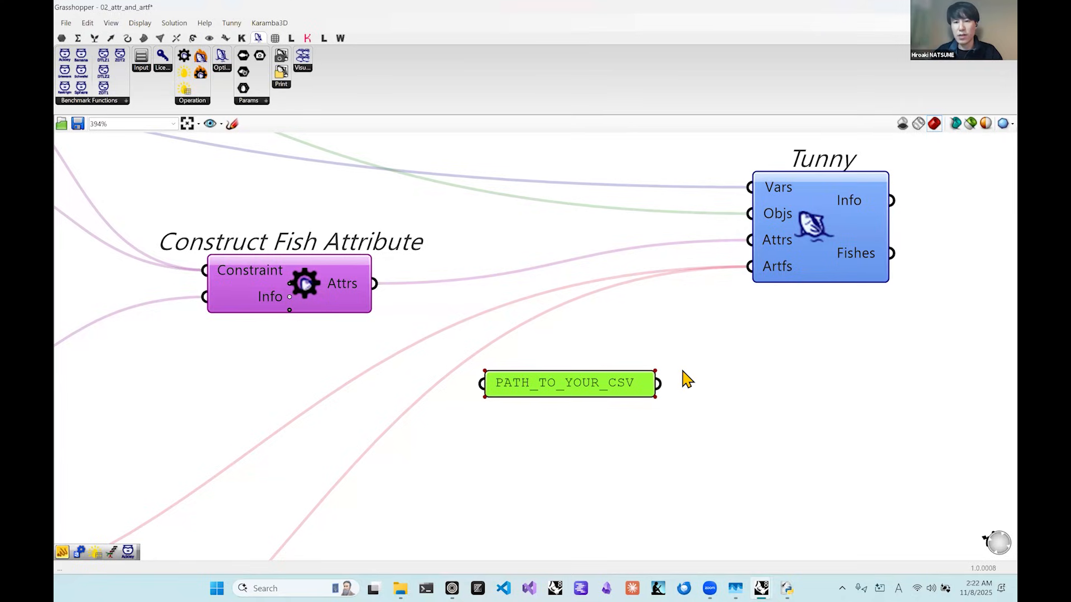
{"action": "left_click_drag", "start_coordinate": [659, 384], "coordinate": [739, 326]}
{"action": "left_click", "coordinate": [739, 327]}
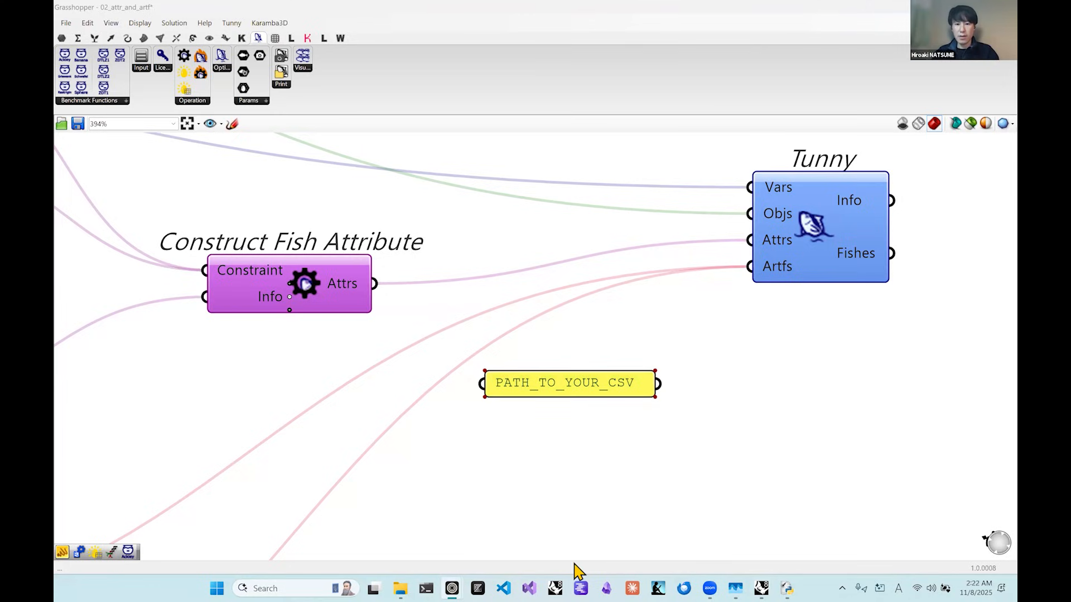
Return to Optuna Dashboard, show the Smart Selection page of attrs_artfs, and collapse the navigation sidebar.
{"action": "mouse_move", "coordinate": [446, 574]}
{"action": "left_click", "coordinate": [430, 538]}
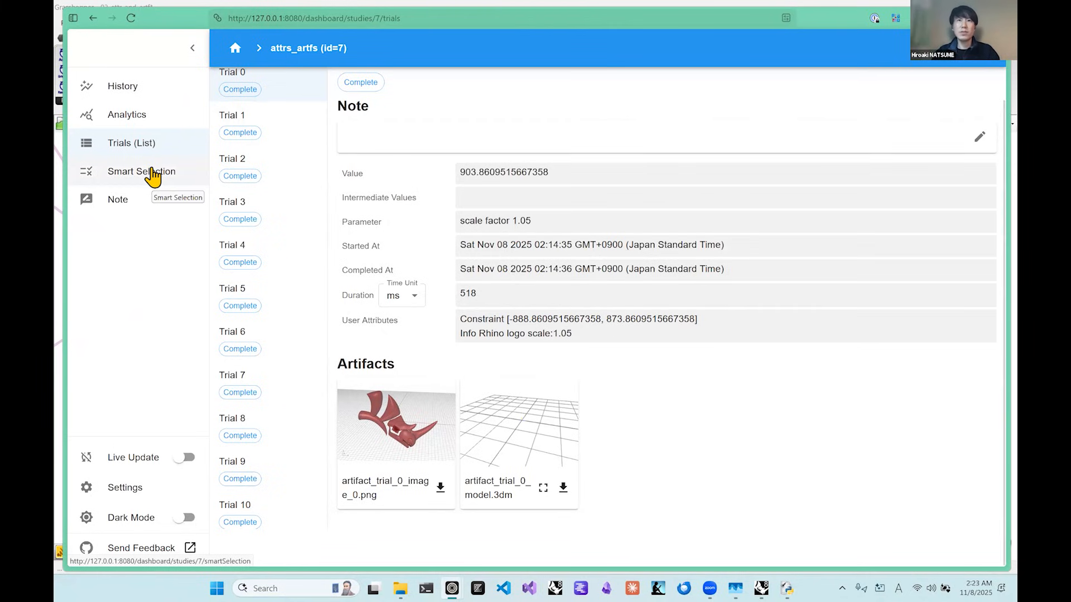
{"action": "left_click", "coordinate": [151, 170]}
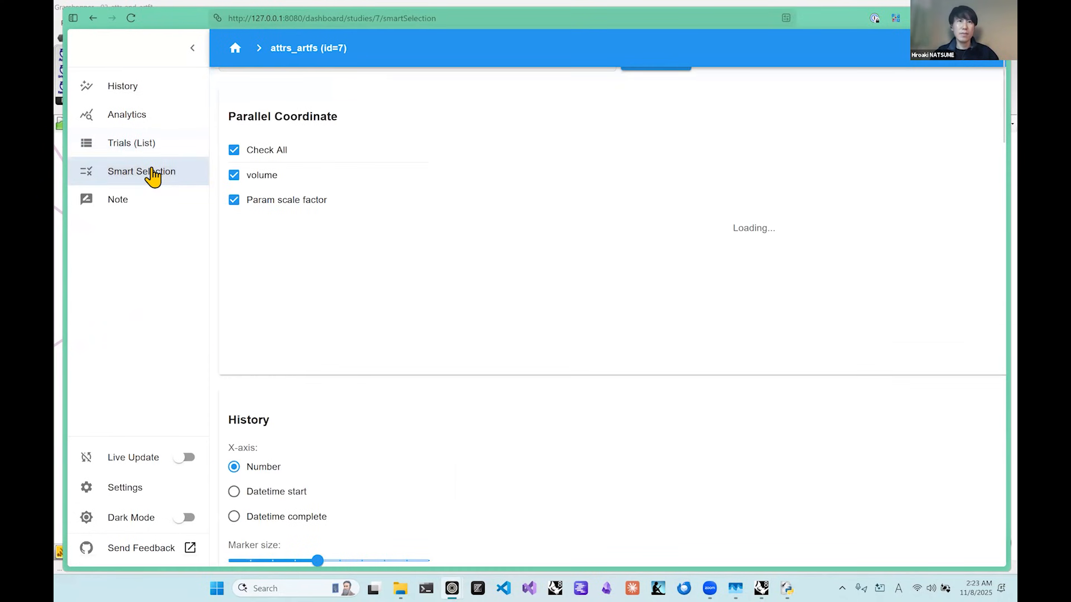
{"action": "scroll", "coordinate": [267, 119], "scroll_direction": "down", "scroll_amount": 6}
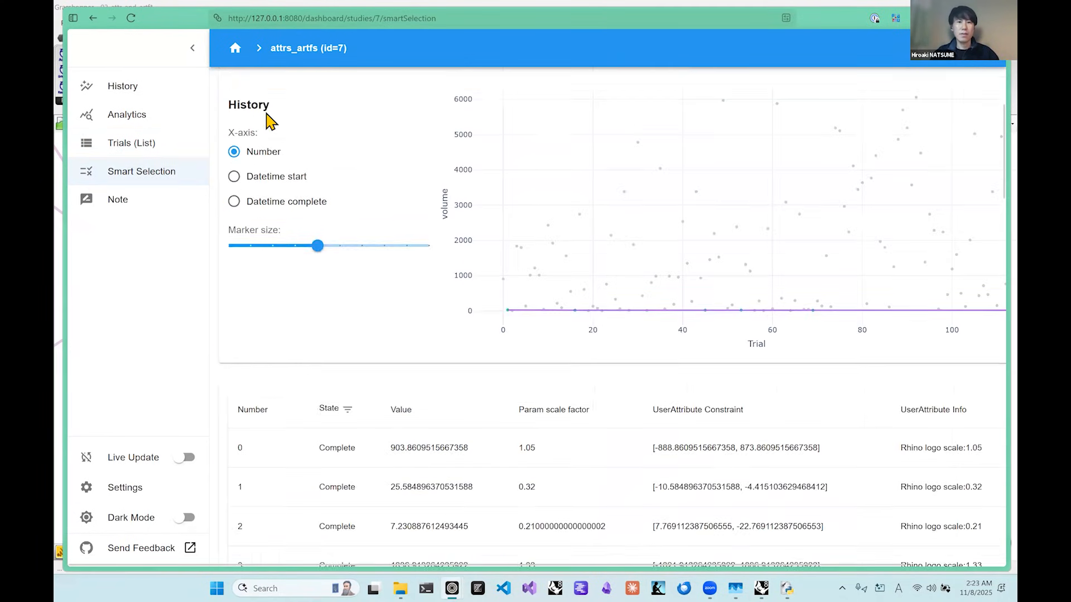
{"action": "scroll", "coordinate": [269, 119], "scroll_direction": "up", "scroll_amount": 7}
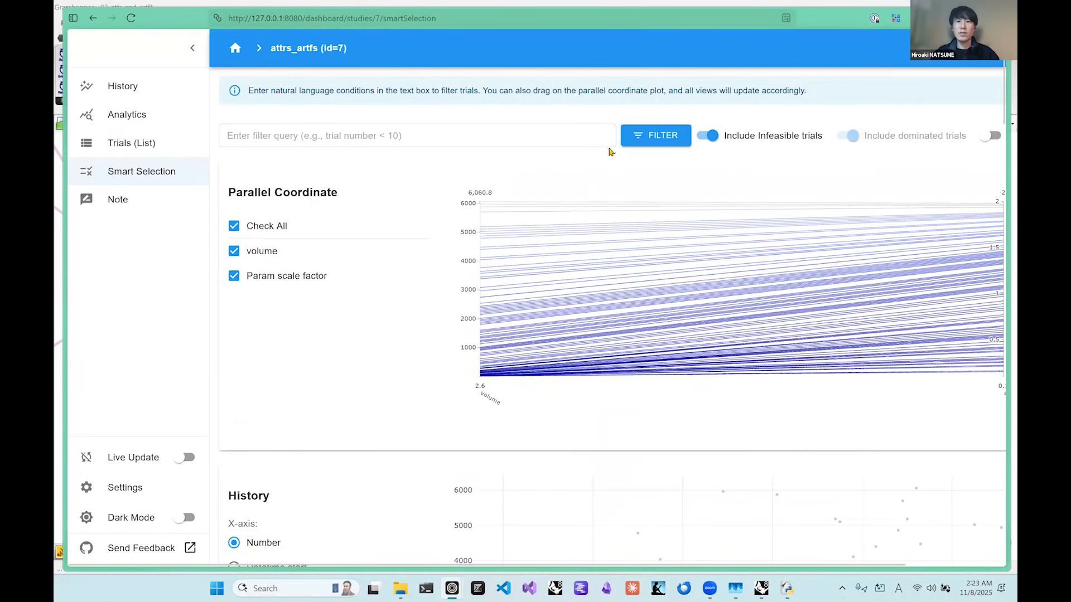
{"action": "double_click", "coordinate": [827, 10]}
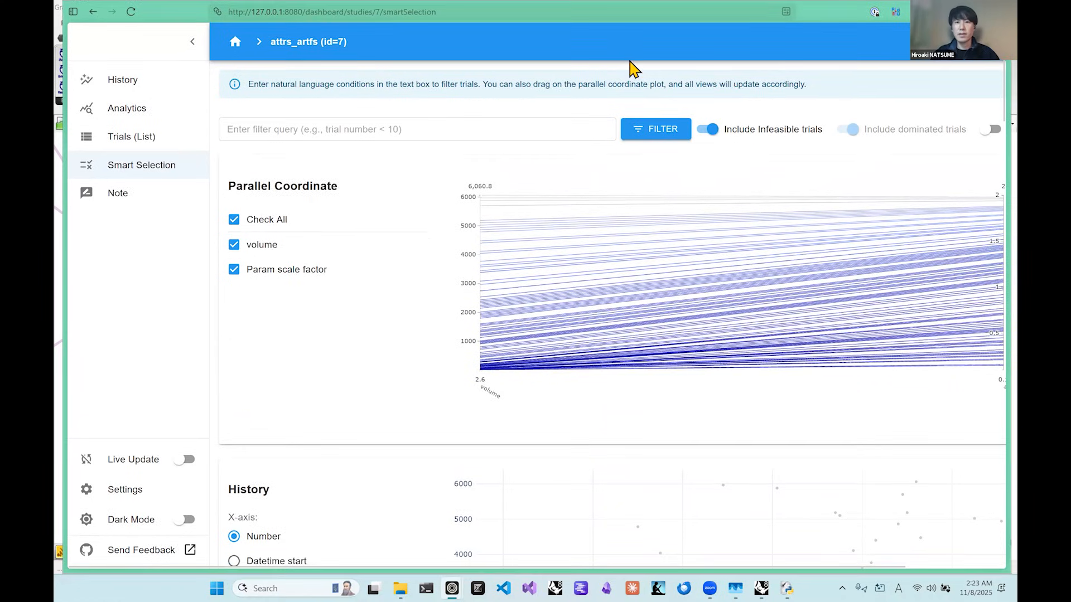
{"action": "left_click", "coordinate": [184, 45]}
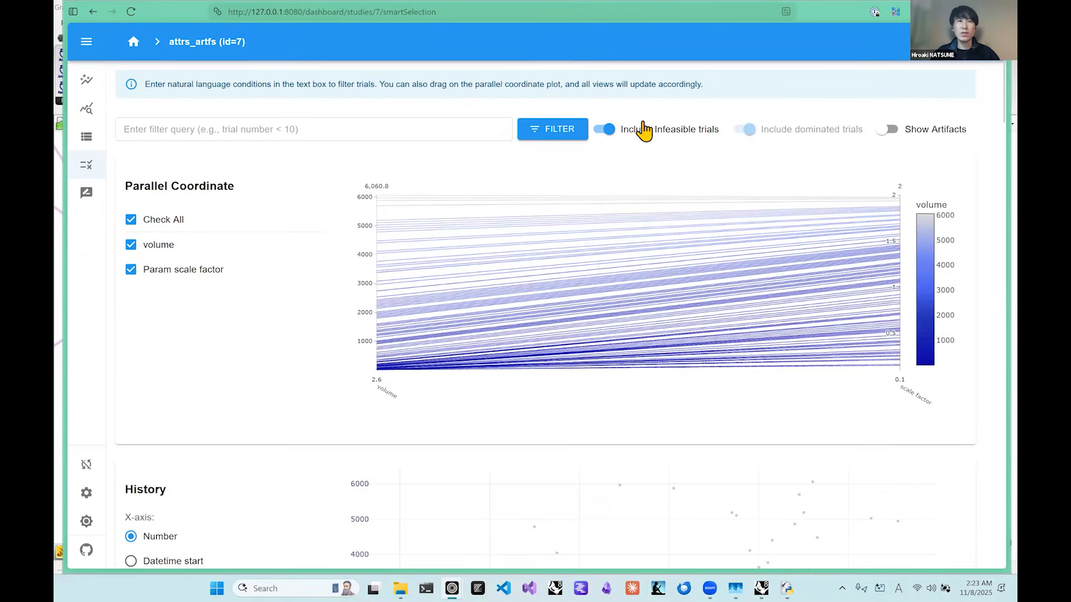
Exclude infeasible trials from the Smart Selection view.
{"action": "left_click", "coordinate": [605, 130]}
{"action": "left_click", "coordinate": [604, 130]}
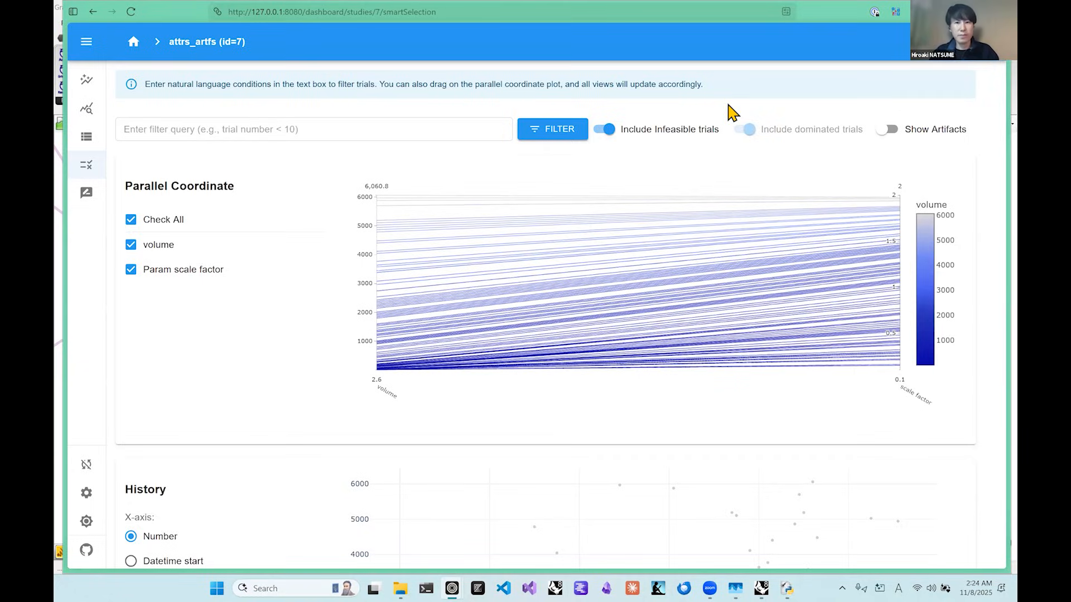
{"action": "left_click", "coordinate": [603, 130]}
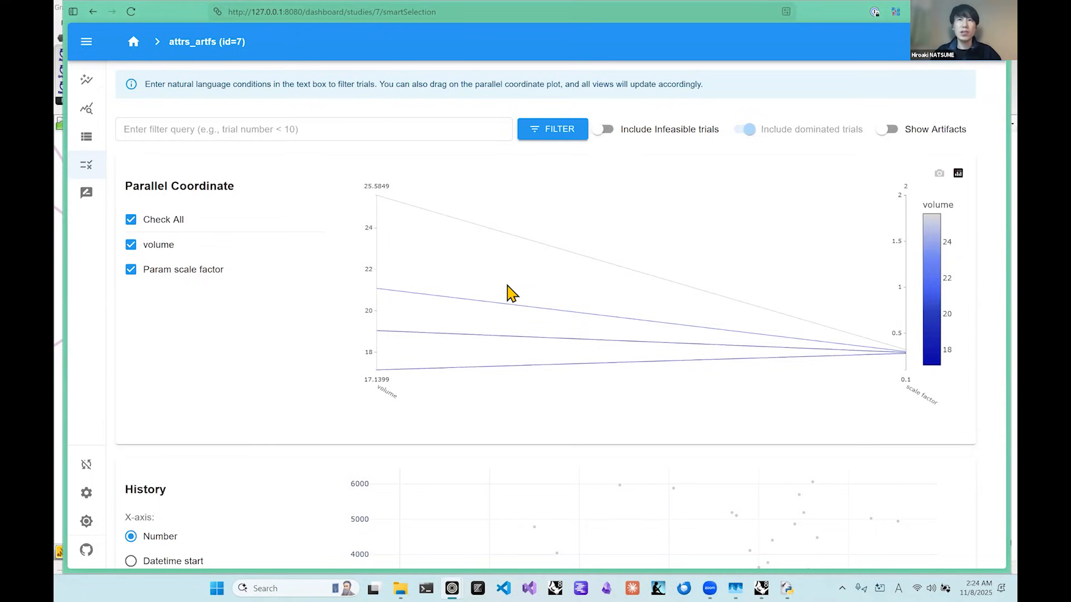
Select volumes from about 18.4 to 22.7 on the parallel coordinate plot, shift the range lower, and clear it.
{"action": "scroll", "coordinate": [495, 276], "scroll_direction": "down", "scroll_amount": 2}
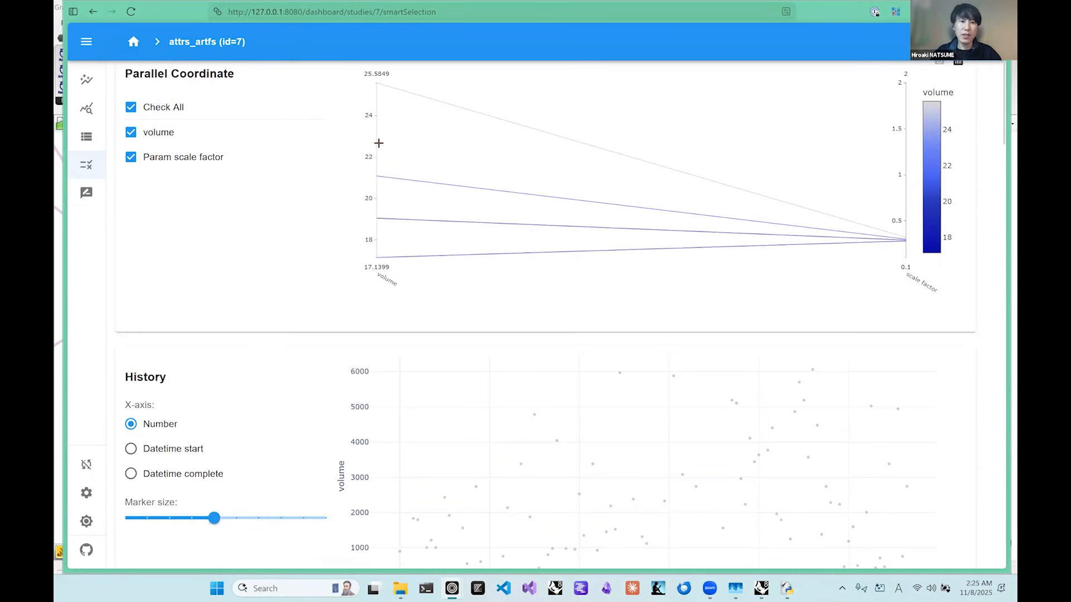
{"action": "left_click_drag", "start_coordinate": [376, 142], "coordinate": [376, 220]}
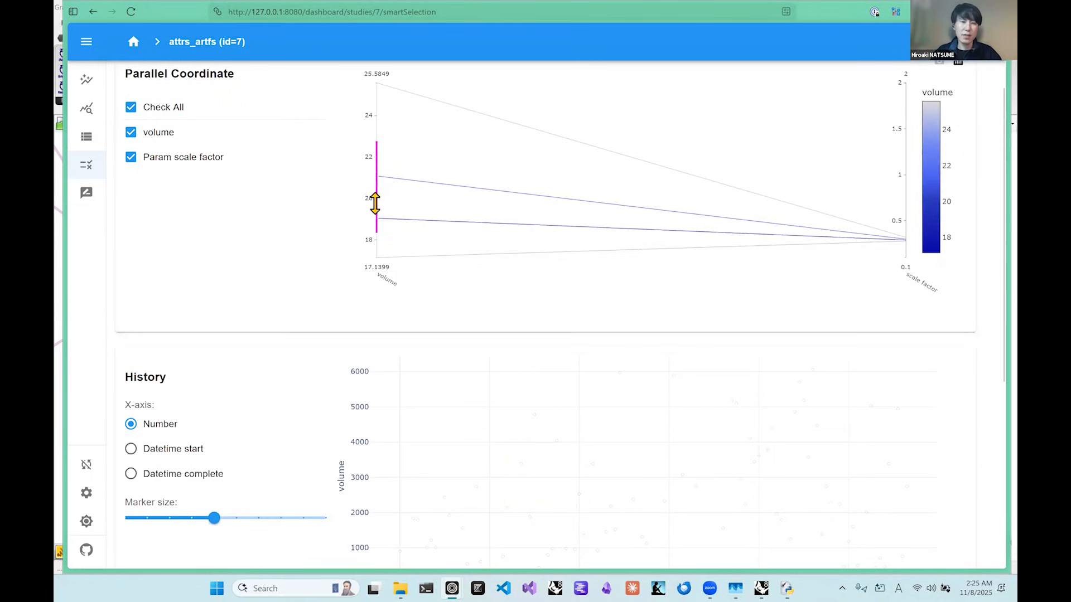
{"action": "mouse_move", "coordinate": [376, 160]}
{"action": "left_mouse_down"}
{"action": "mouse_move", "coordinate": [378, 139]}
{"action": "mouse_move", "coordinate": [377, 233]}
{"action": "mouse_move", "coordinate": [383, 213]}
{"action": "left_mouse_up"}
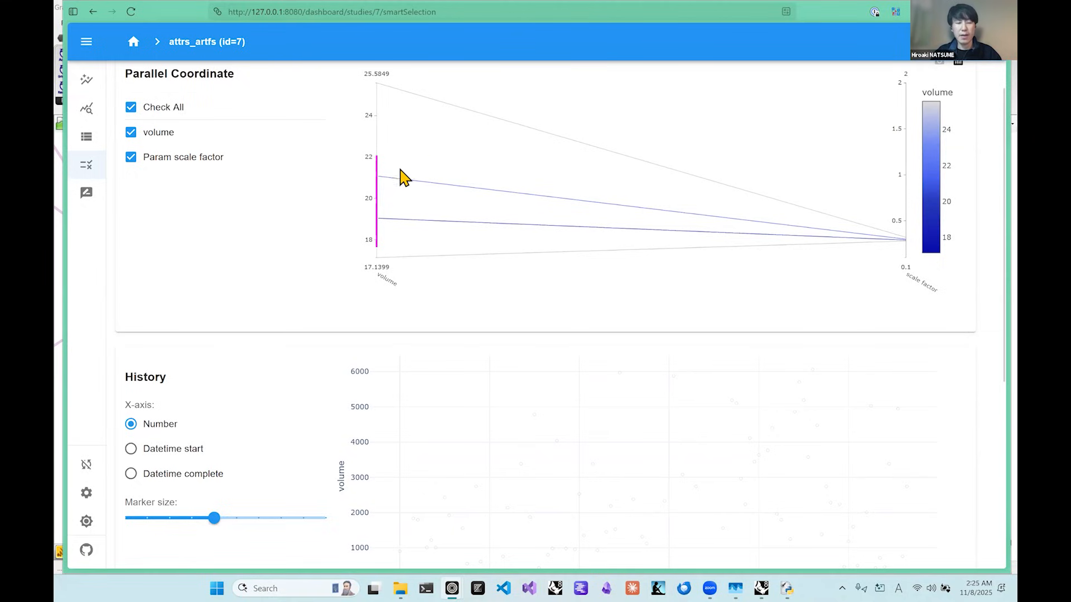
{"action": "left_click", "coordinate": [376, 196]}
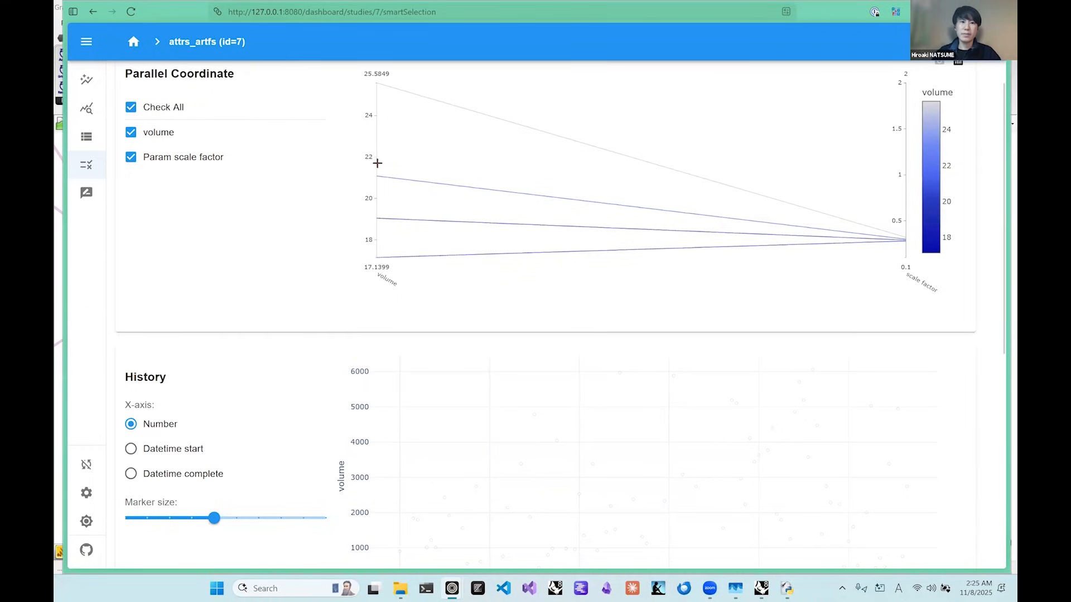
Limit the parallel coordinate volume range to about 19 to 21.8 and check the filtered trials in the history plot.
{"action": "left_click_drag", "start_coordinate": [378, 166], "coordinate": [375, 216]}
{"action": "scroll", "coordinate": [355, 201], "scroll_direction": "down", "scroll_amount": 3}
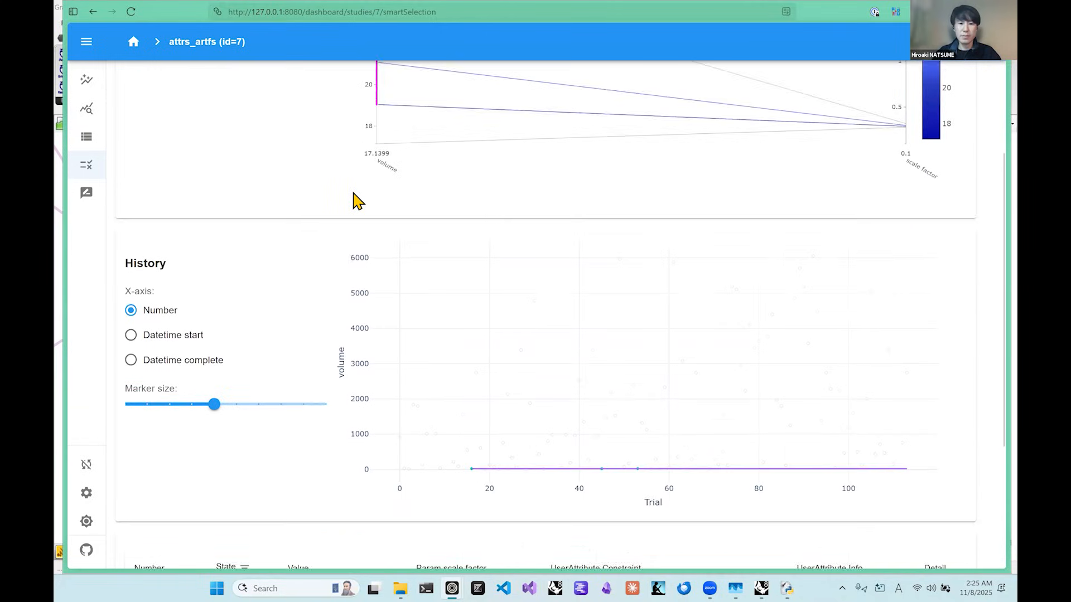
{"action": "scroll", "coordinate": [354, 201], "scroll_direction": "up", "scroll_amount": 1}
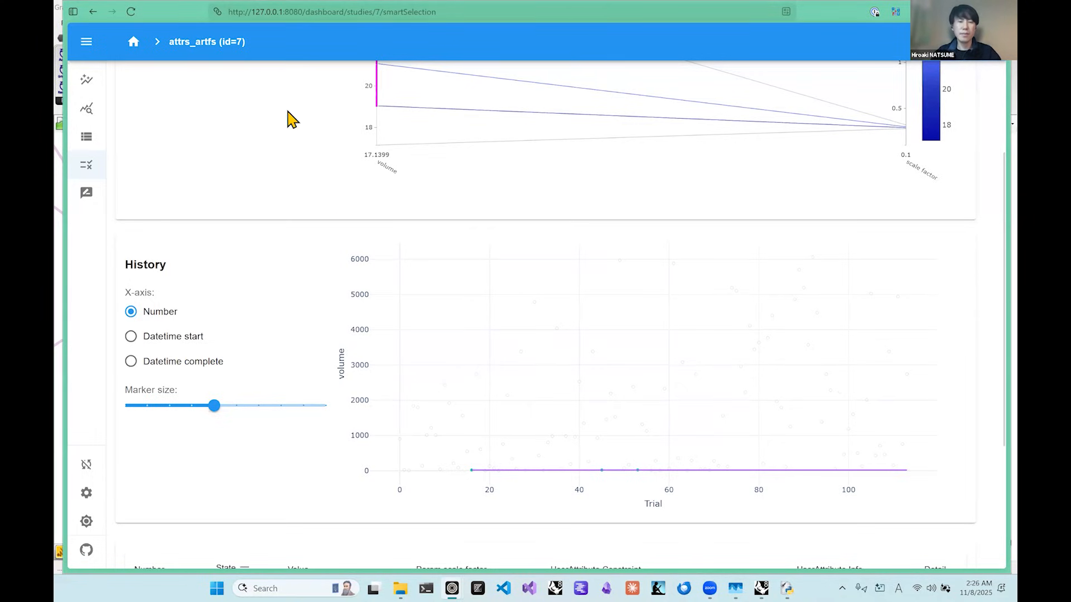
{"action": "scroll", "coordinate": [290, 118], "scroll_direction": "up", "scroll_amount": 4}
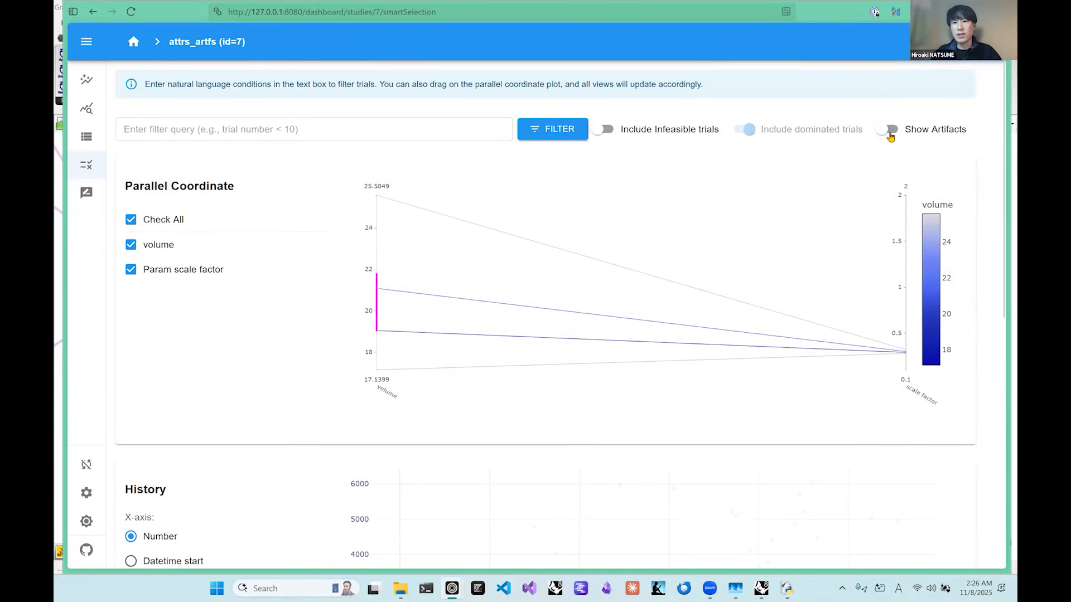
Show artifacts in the Smart Selection view and set the target artifact index to artifact: 1.
{"action": "left_click", "coordinate": [919, 131]}
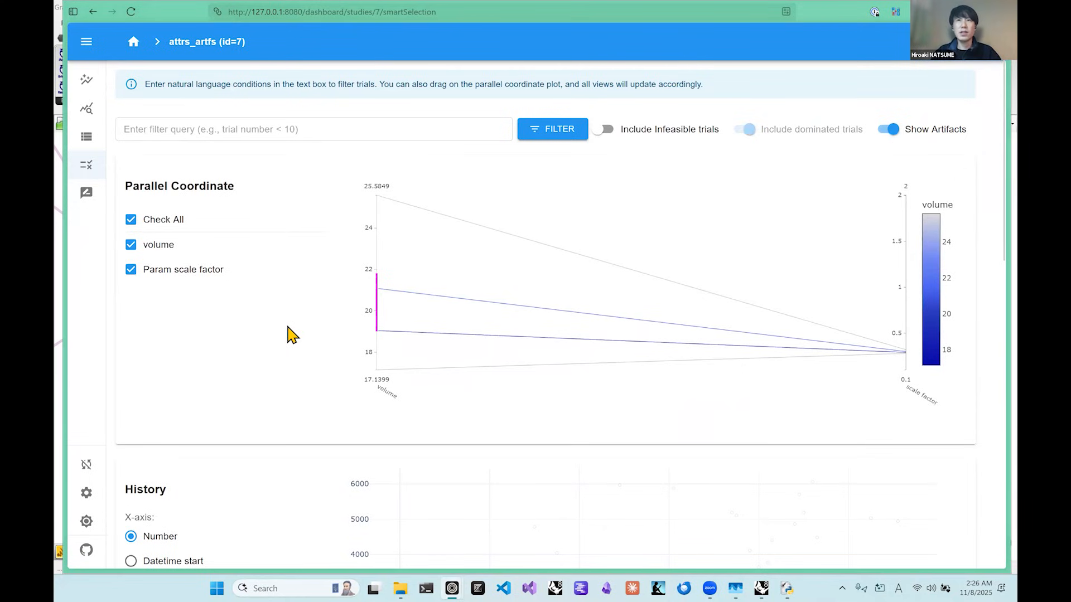
{"action": "scroll", "coordinate": [290, 335], "scroll_direction": "down", "scroll_amount": 10}
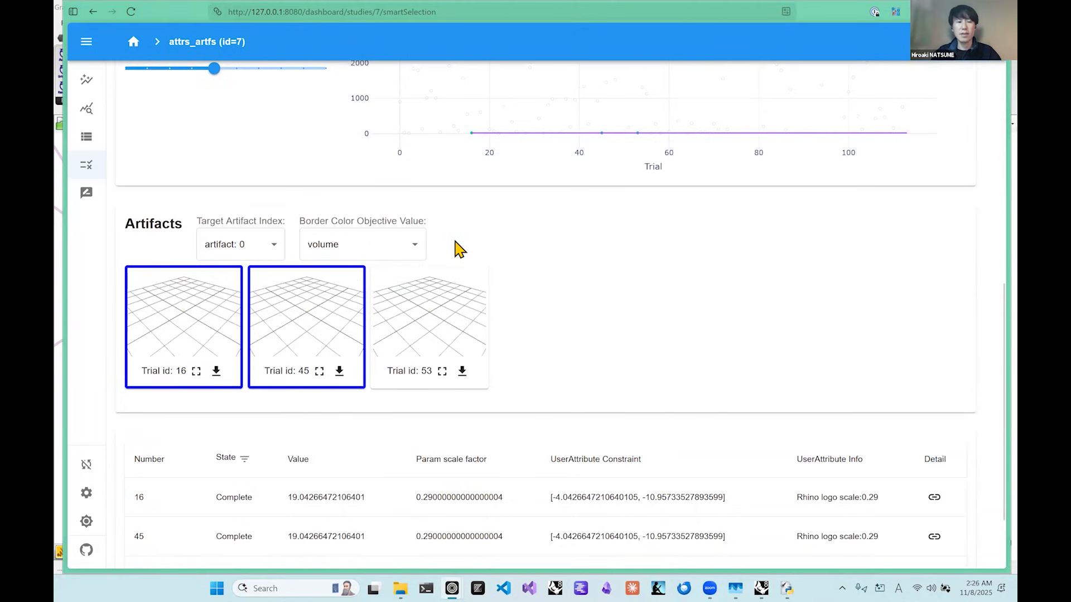
{"action": "left_click", "coordinate": [270, 246]}
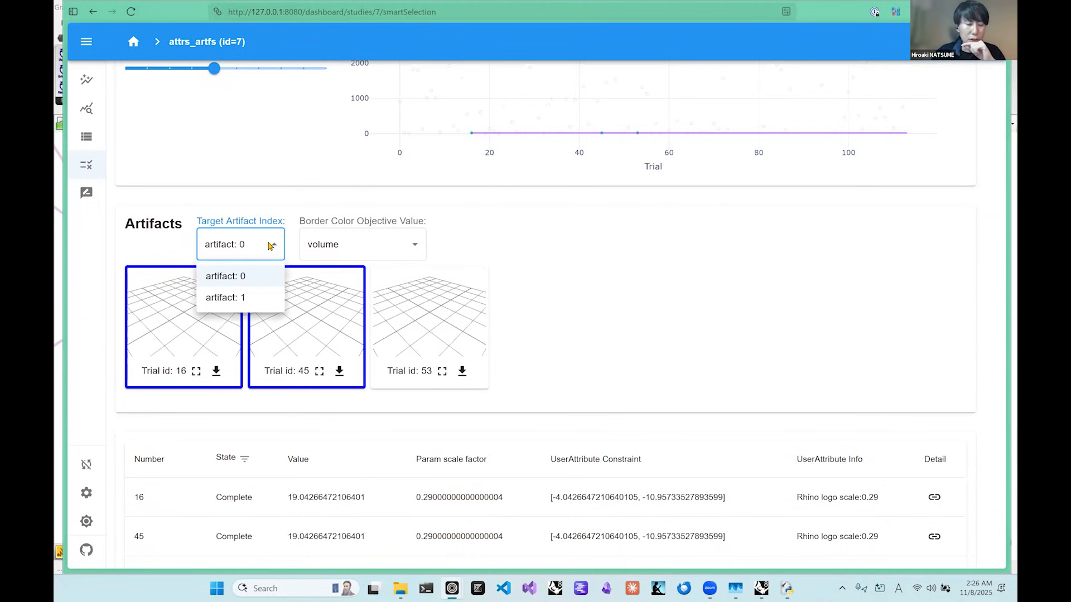
{"action": "left_click", "coordinate": [252, 297]}
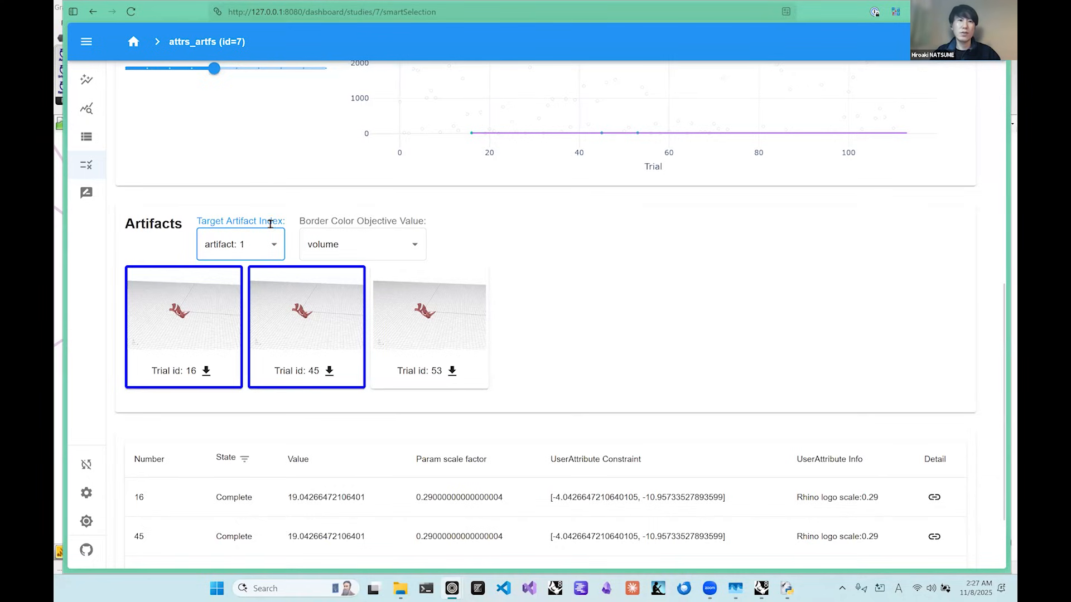
{"action": "left_click", "coordinate": [274, 243]}
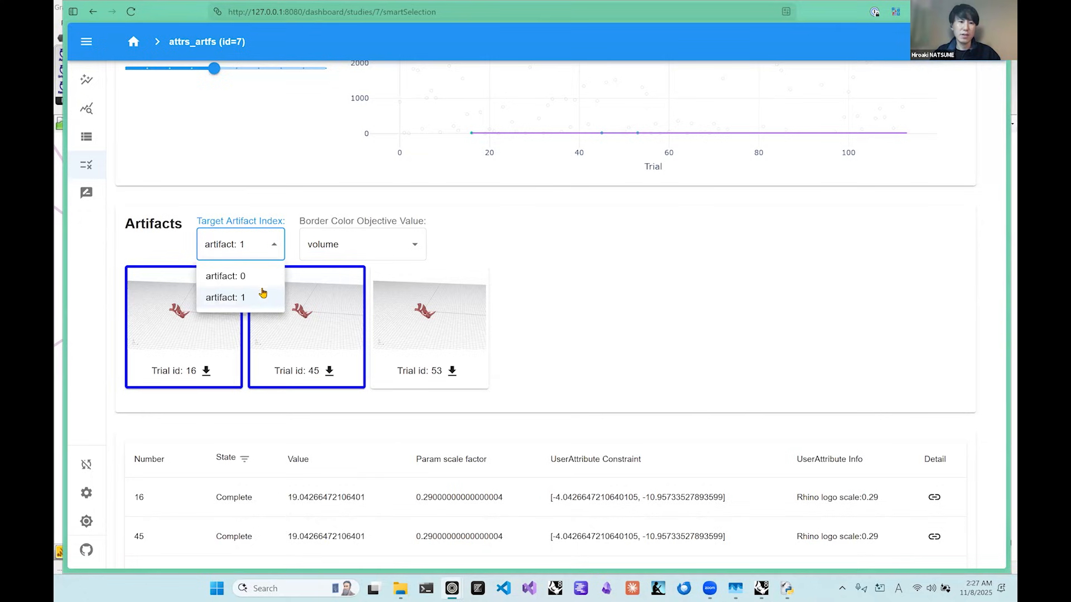
{"action": "left_click", "coordinate": [390, 258]}
{"action": "left_click", "coordinate": [390, 258]}
{"action": "left_click", "coordinate": [552, 258]}
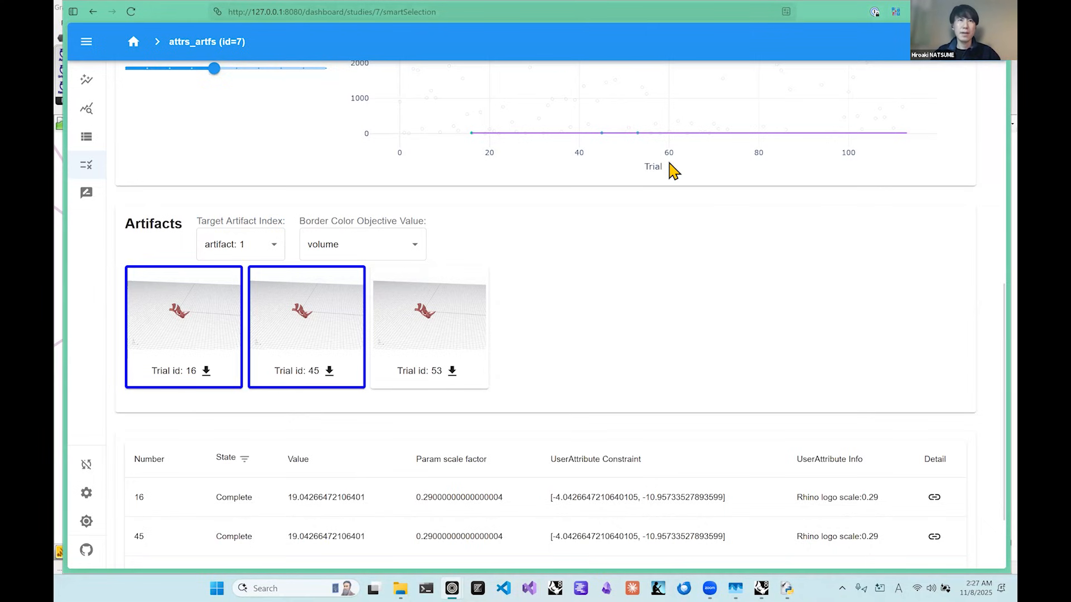
Include infeasible trials in the Smart Selection view and clear the volume range on the parallel coordinate plot.
{"action": "scroll", "coordinate": [672, 167], "scroll_direction": "down", "scroll_amount": 2}
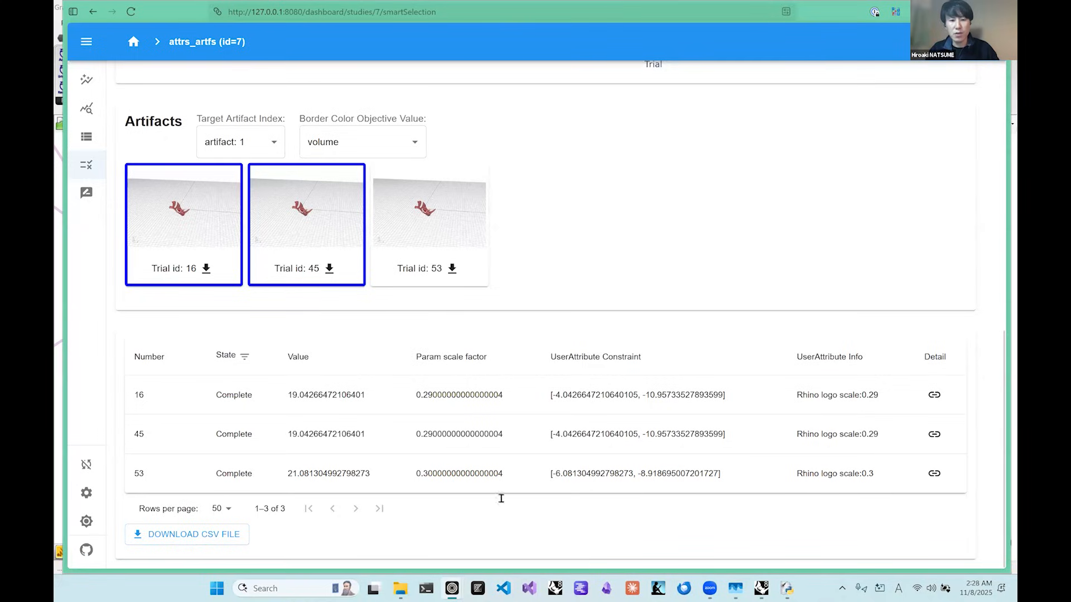
{"action": "scroll", "coordinate": [461, 369], "scroll_direction": "up", "scroll_amount": 10}
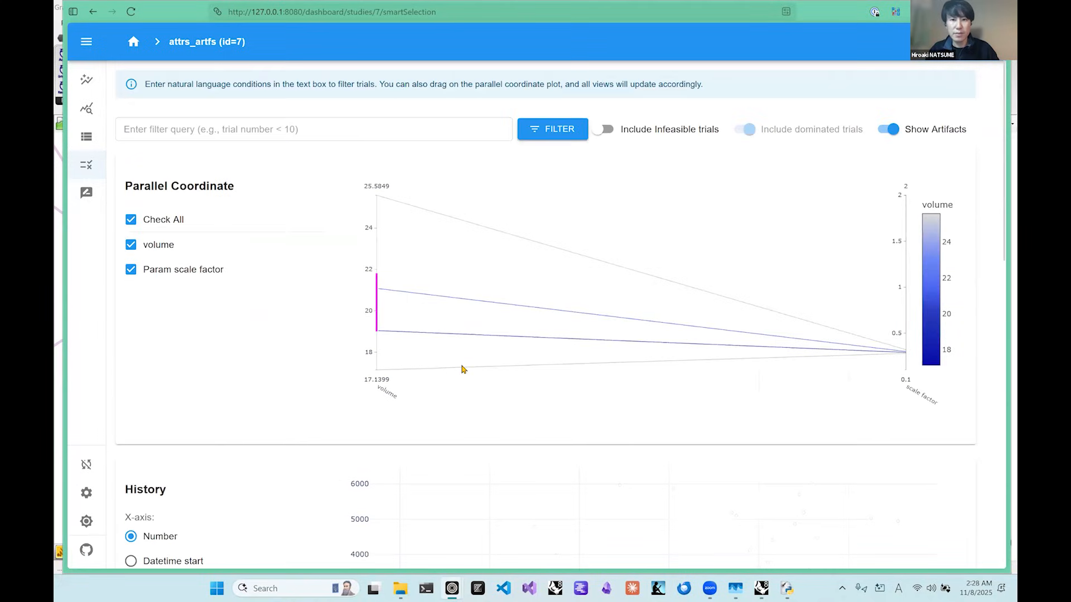
{"action": "left_click", "coordinate": [606, 132]}
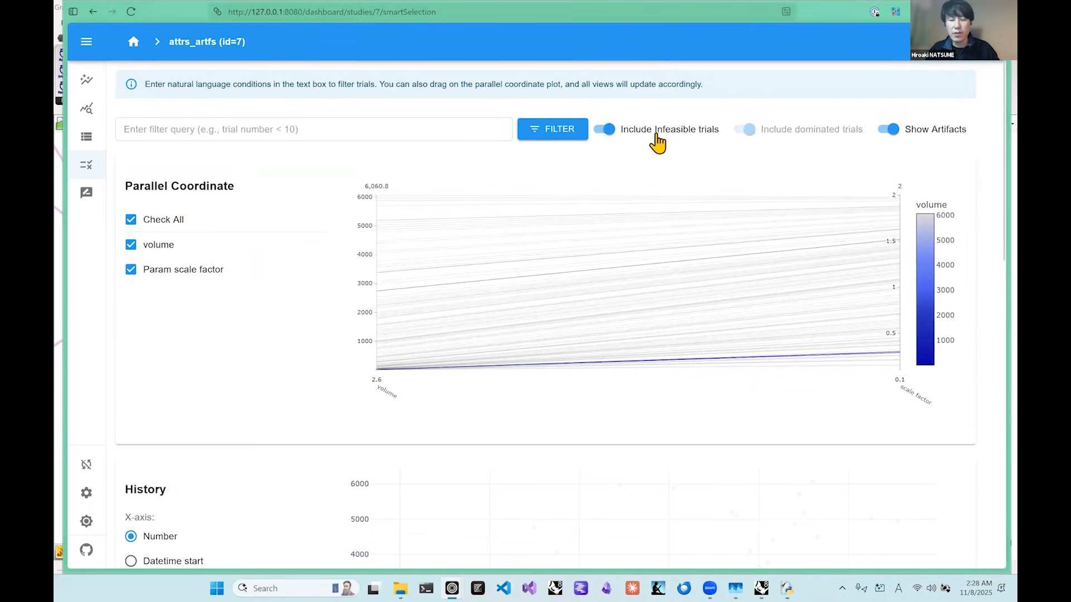
{"action": "left_click", "coordinate": [378, 318]}
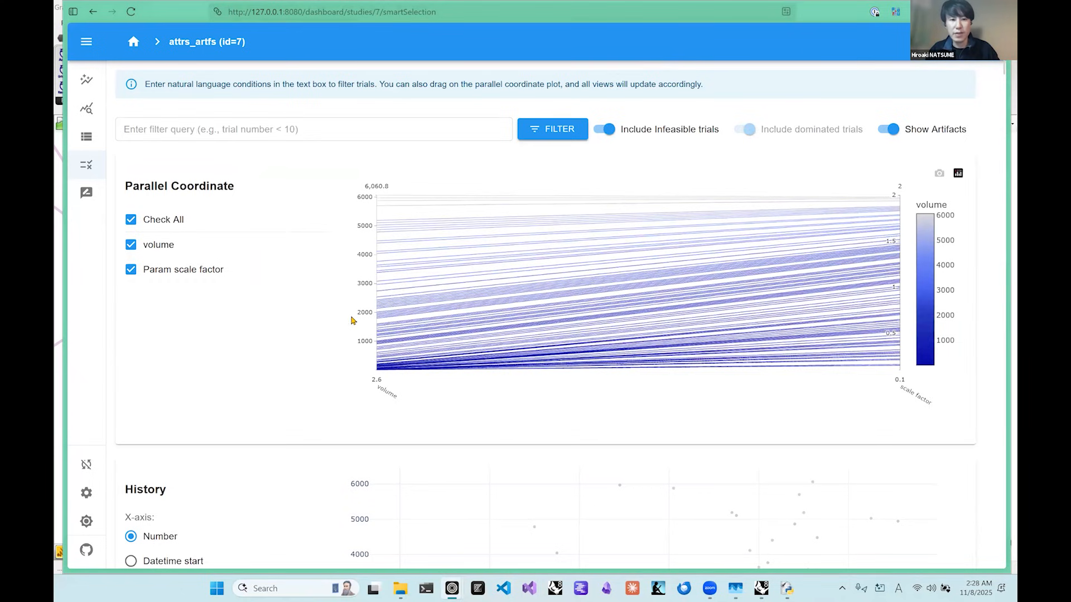
Look through the artifact images of the unfiltered trials and hide the artifacts.
{"action": "scroll", "coordinate": [324, 338], "scroll_direction": "down", "scroll_amount": 5}
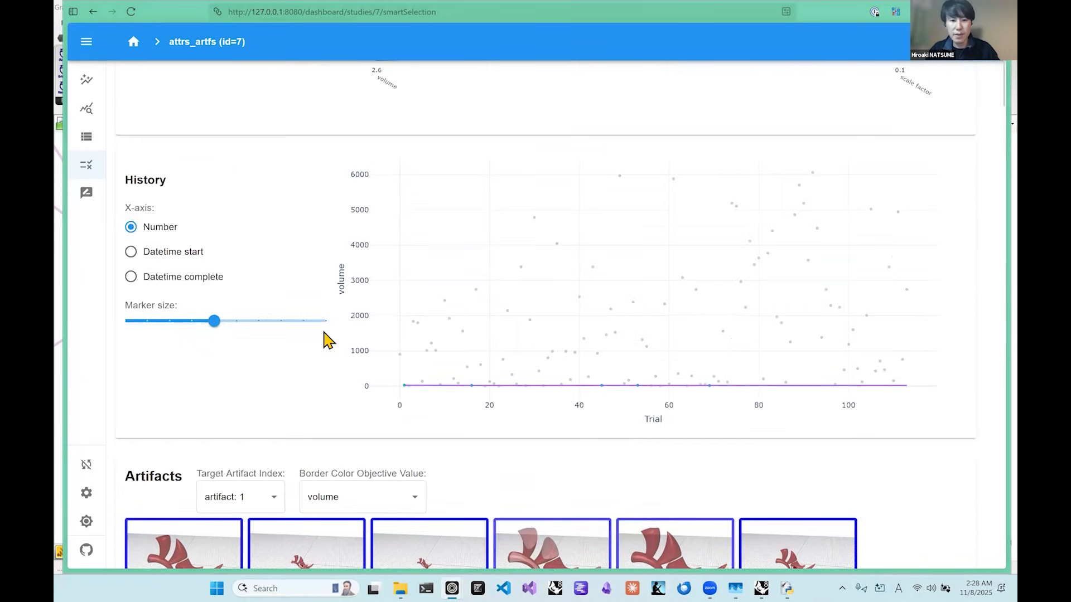
{"action": "scroll", "coordinate": [326, 339], "scroll_direction": "down", "scroll_amount": 7}
{"action": "scroll", "coordinate": [310, 330], "scroll_direction": "down", "scroll_amount": 6}
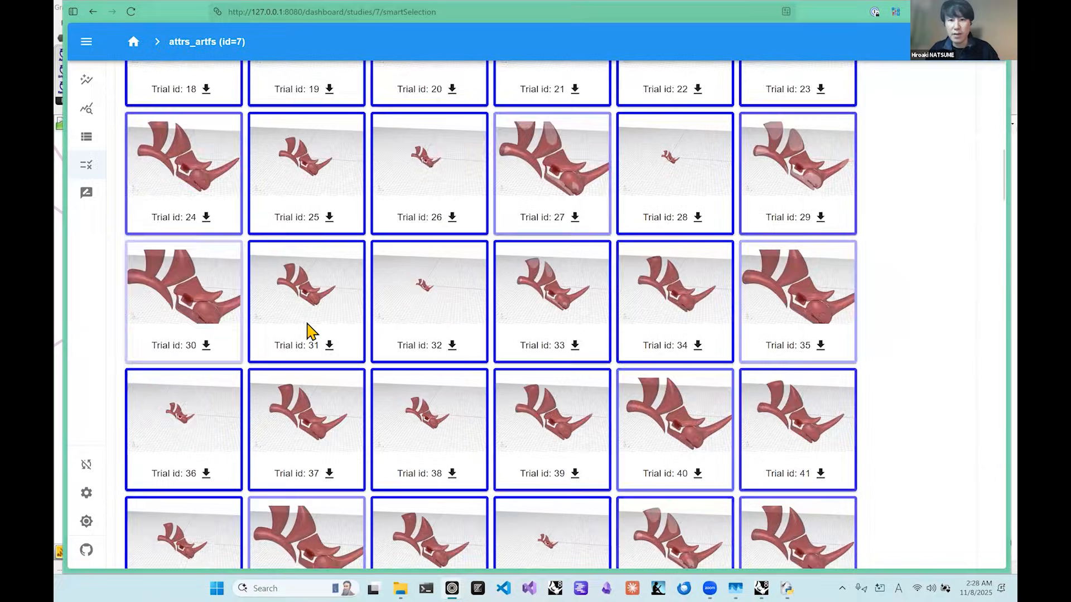
{"action": "scroll", "coordinate": [306, 328], "scroll_direction": "up", "scroll_amount": 15}
{"action": "left_click", "coordinate": [887, 129]}
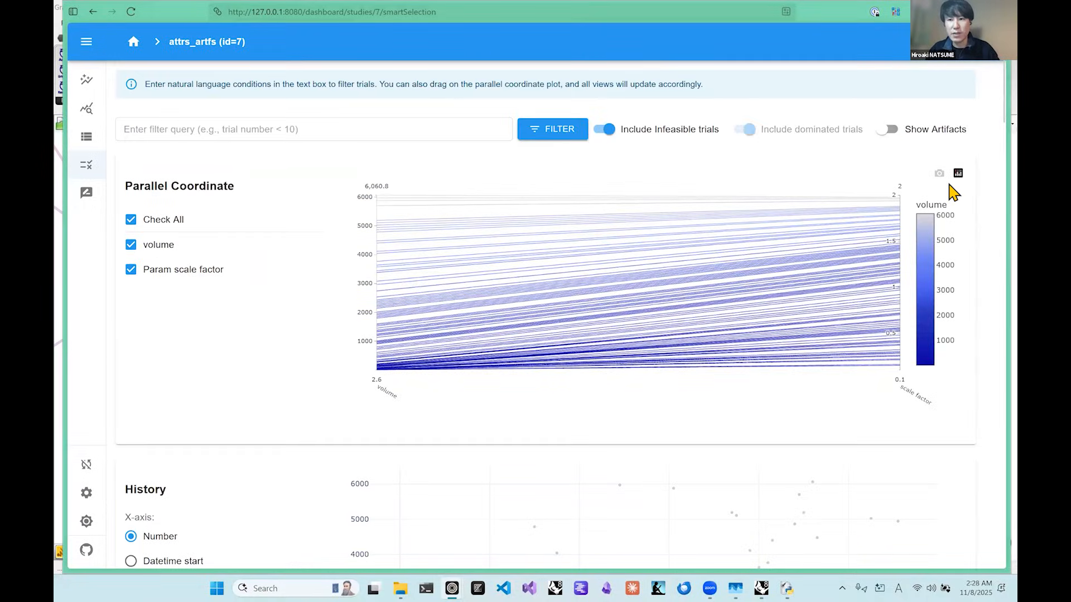
Examine the trial table's values, scale factors, Constraint and Info attributes down to the end of its first page.
{"action": "scroll", "coordinate": [952, 191], "scroll_direction": "down", "scroll_amount": 15}
{"action": "scroll", "coordinate": [596, 258], "scroll_direction": "up", "scroll_amount": 4}
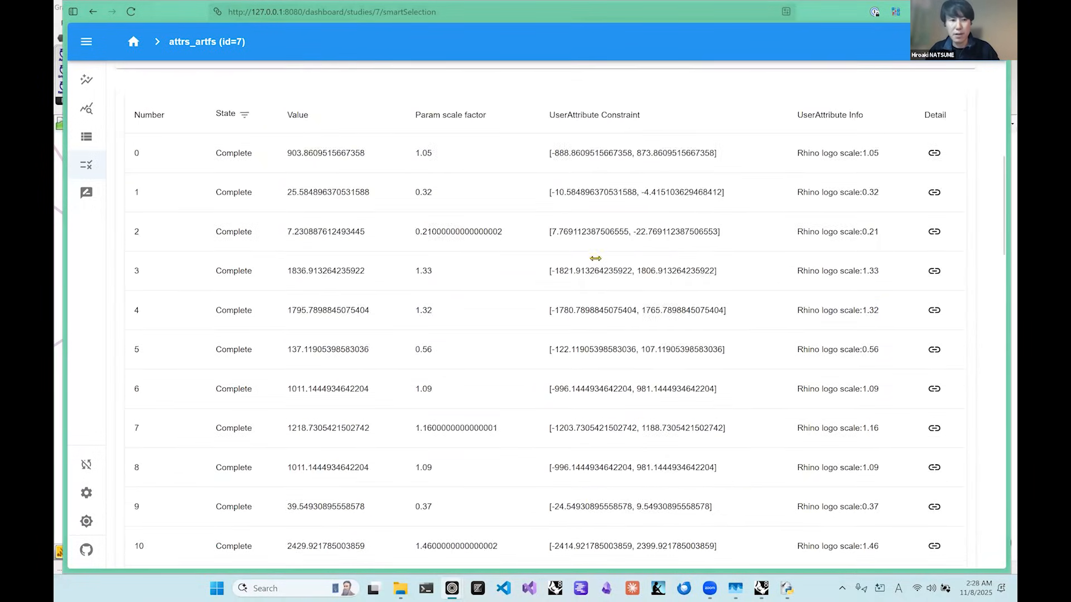
{"action": "scroll", "coordinate": [238, 389], "scroll_direction": "up", "scroll_amount": 4}
{"action": "scroll", "coordinate": [339, 411], "scroll_direction": "down", "scroll_amount": 4}
{"action": "scroll", "coordinate": [336, 402], "scroll_direction": "down", "scroll_amount": 20}
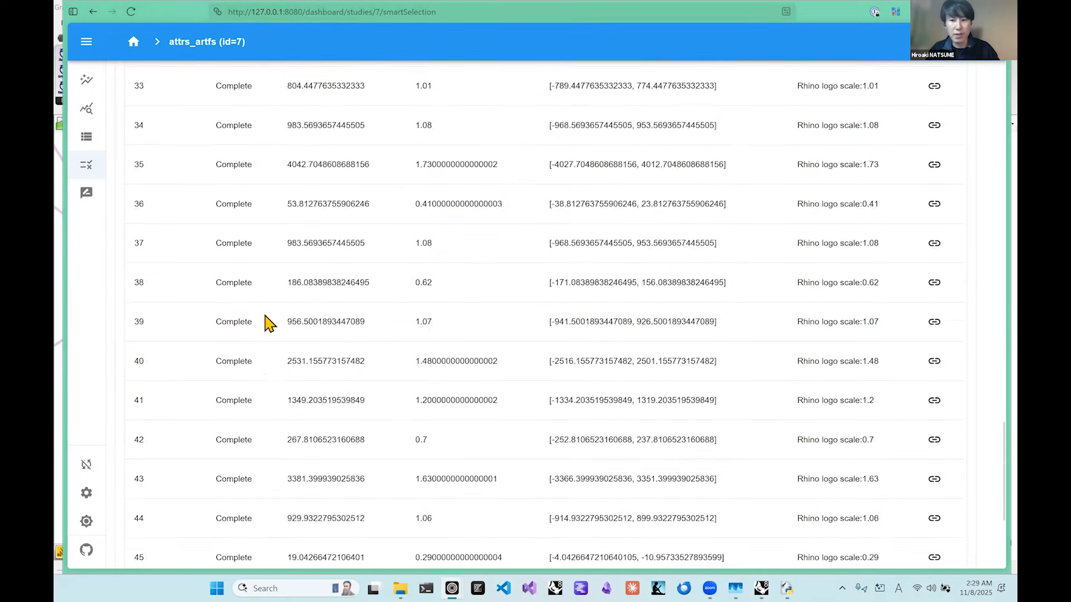
{"action": "scroll", "coordinate": [267, 323], "scroll_direction": "down", "scroll_amount": 5}
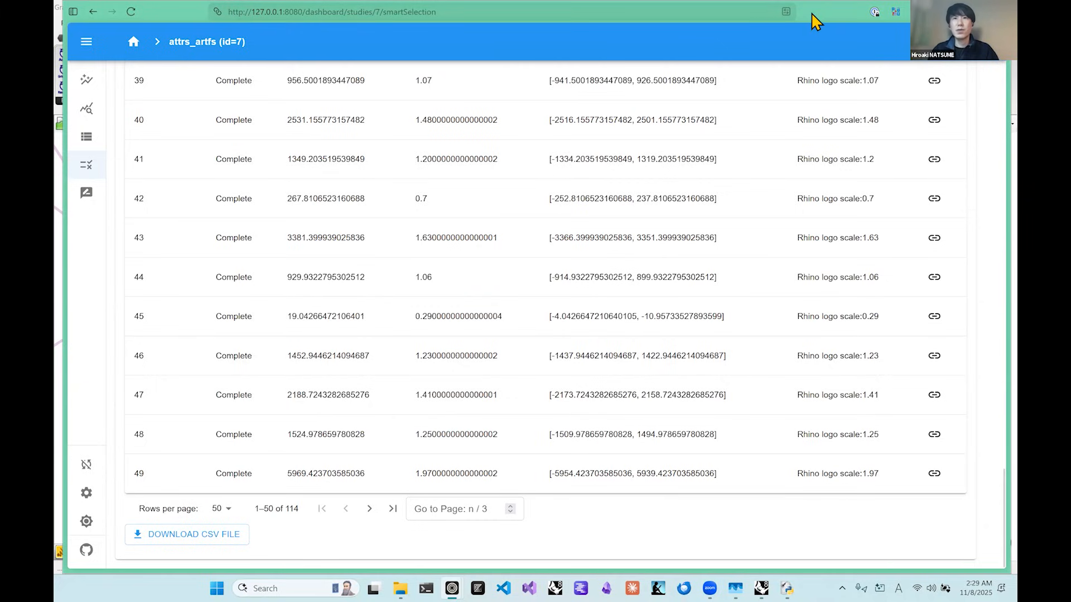
Switch to Grasshopper and look at the Tunny commands for running Optuna Dashboard and TT DesignExplorer.
{"action": "left_click", "coordinate": [946, 12]}
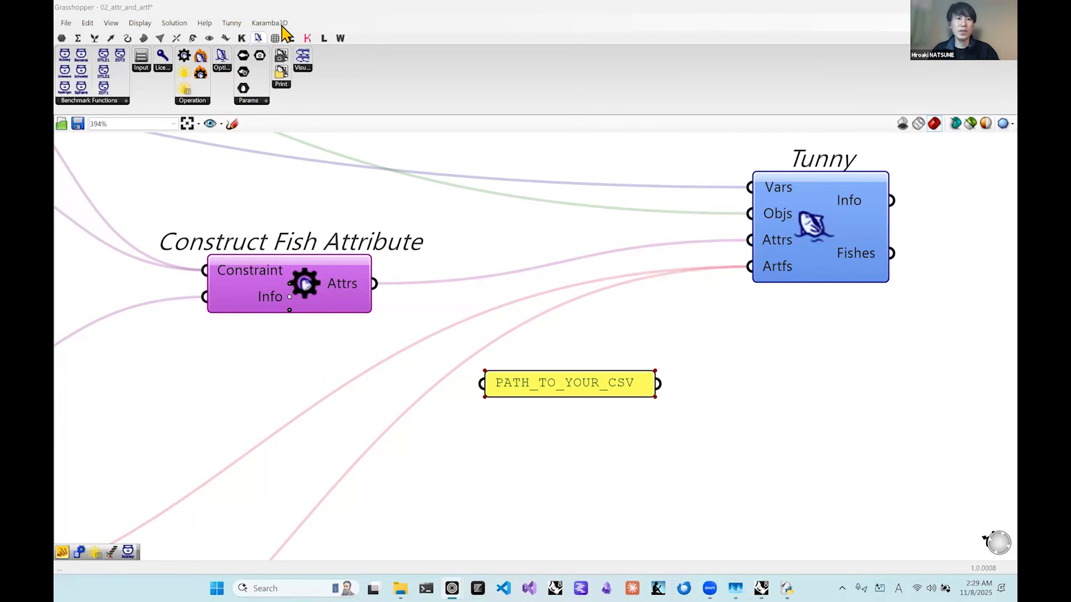
{"action": "left_click", "coordinate": [231, 25]}
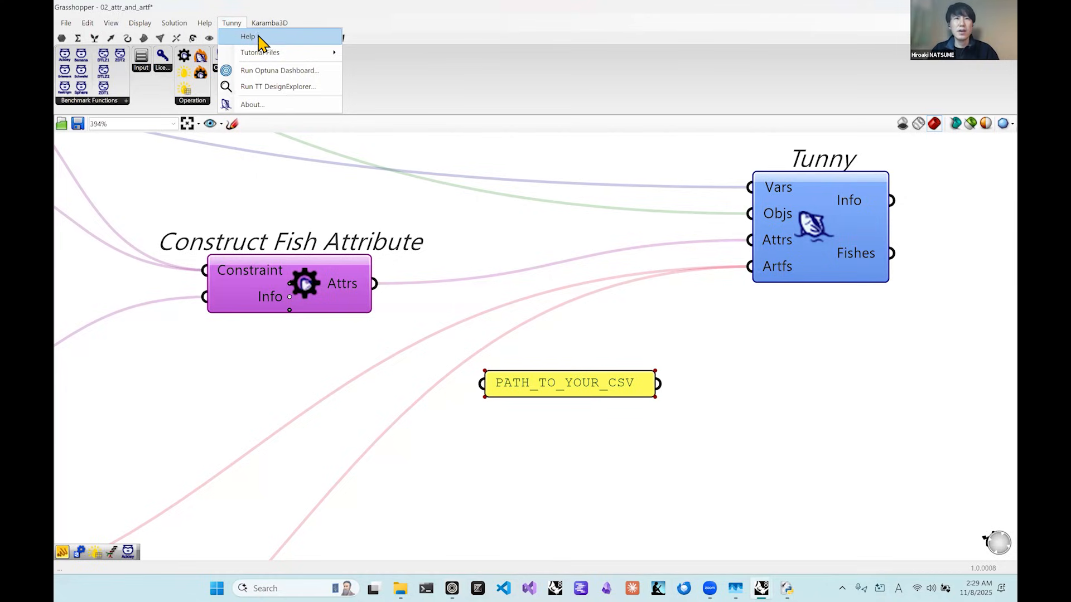
{"action": "mouse_move", "coordinate": [333, 53]}
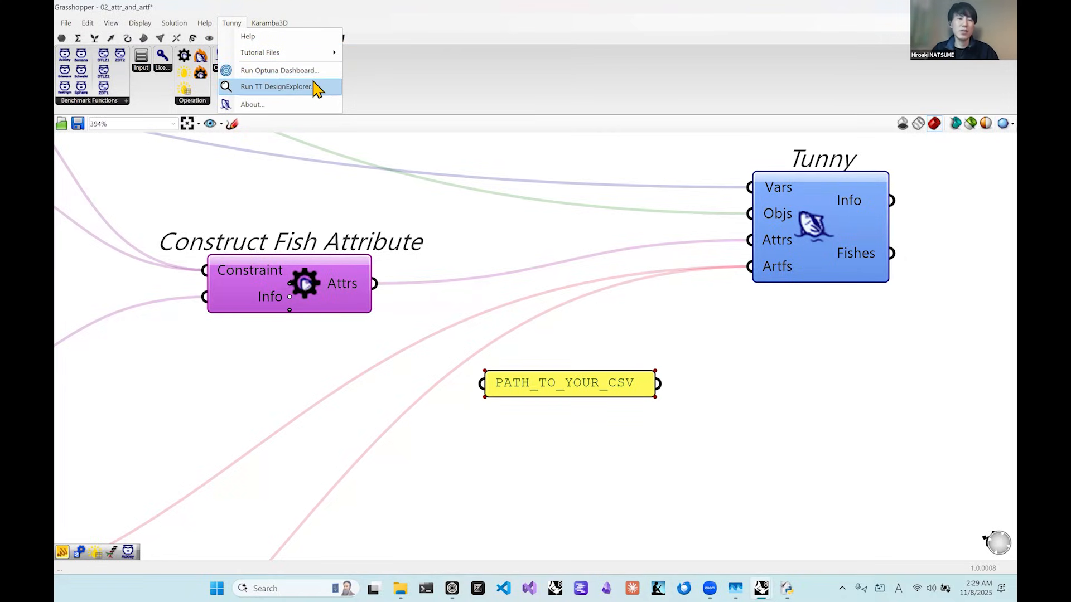
{"action": "left_click", "coordinate": [280, 69]}
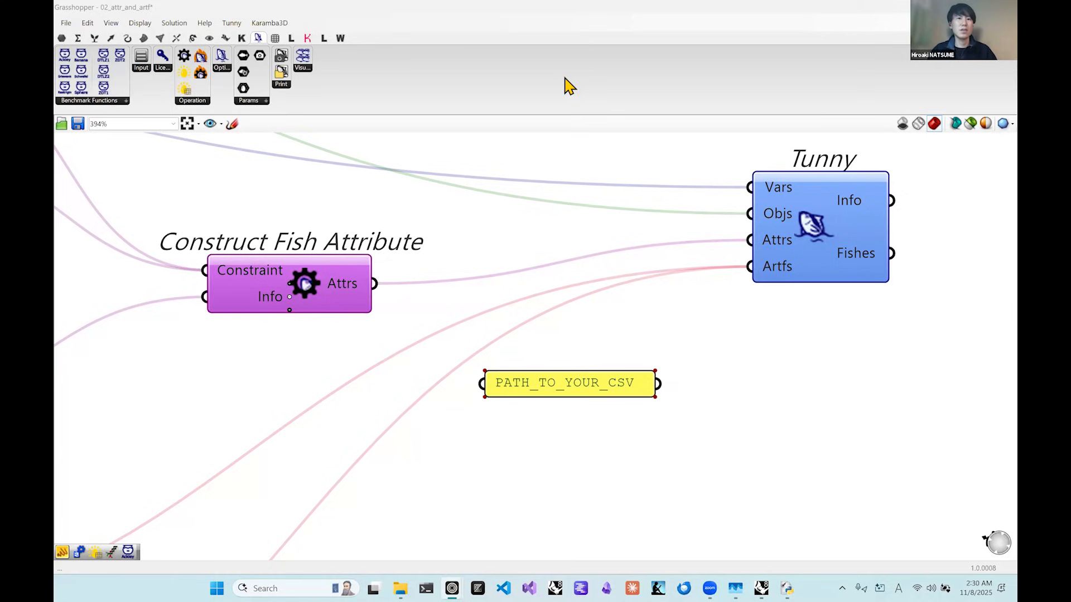
Move the Grasshopper window aside and enter the TunnyRunDashboard command at Rhino's command prompt without running it.
{"action": "left_click_drag", "start_coordinate": [484, 4], "coordinate": [811, 110]}
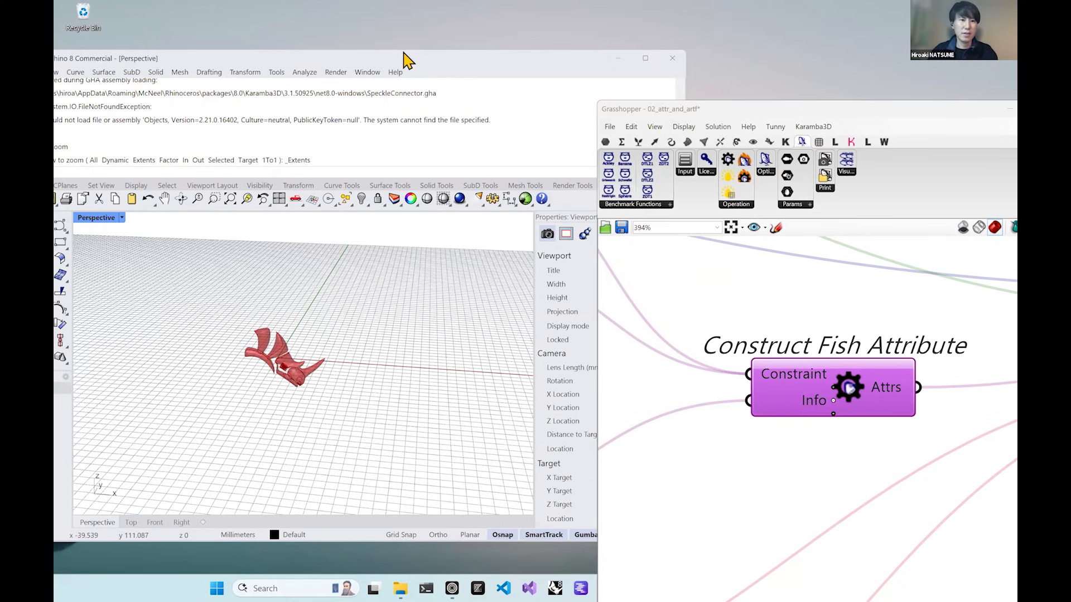
{"action": "type", "text": "tunny"}
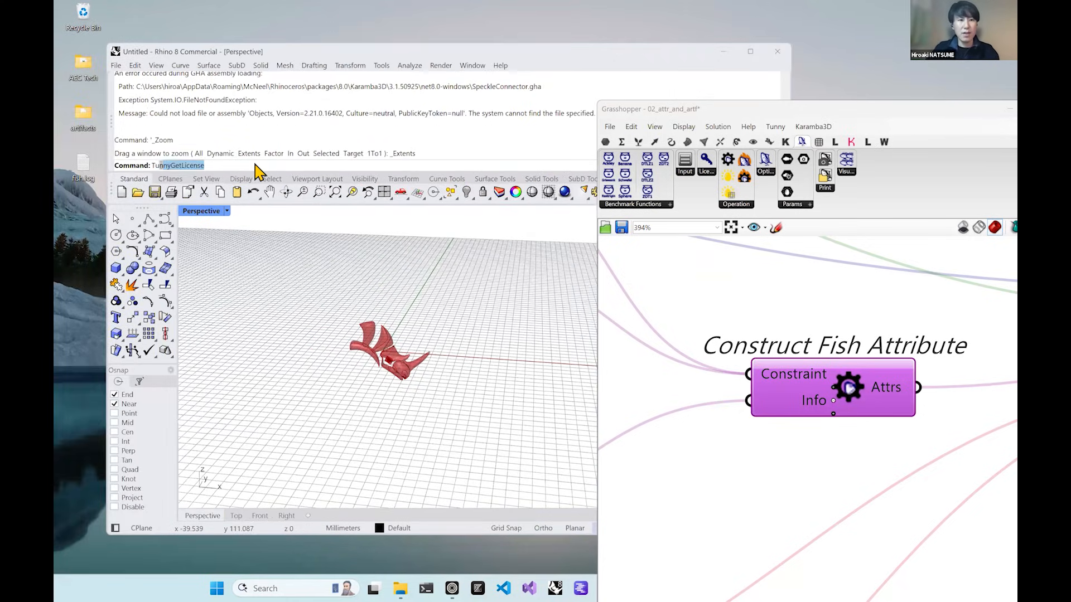
{"action": "key", "text": "Down"}
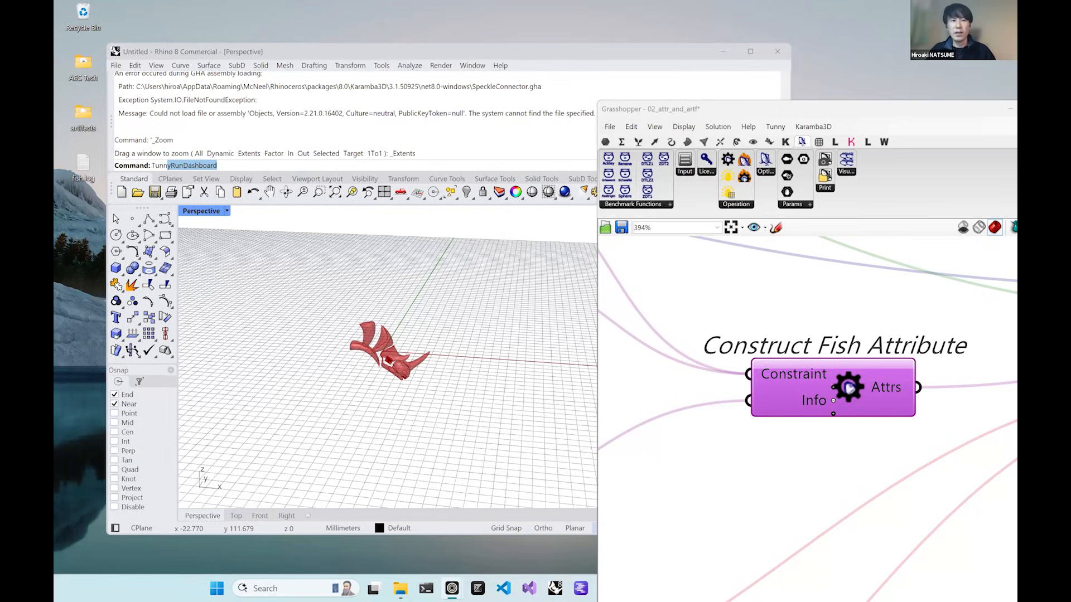
Switch to the Google Slides presentation, maximize its window, and advance to the LLM-Based Optimization Analysis slide.
{"action": "left_click_drag", "start_coordinate": [292, 1], "coordinate": [293, 33]}
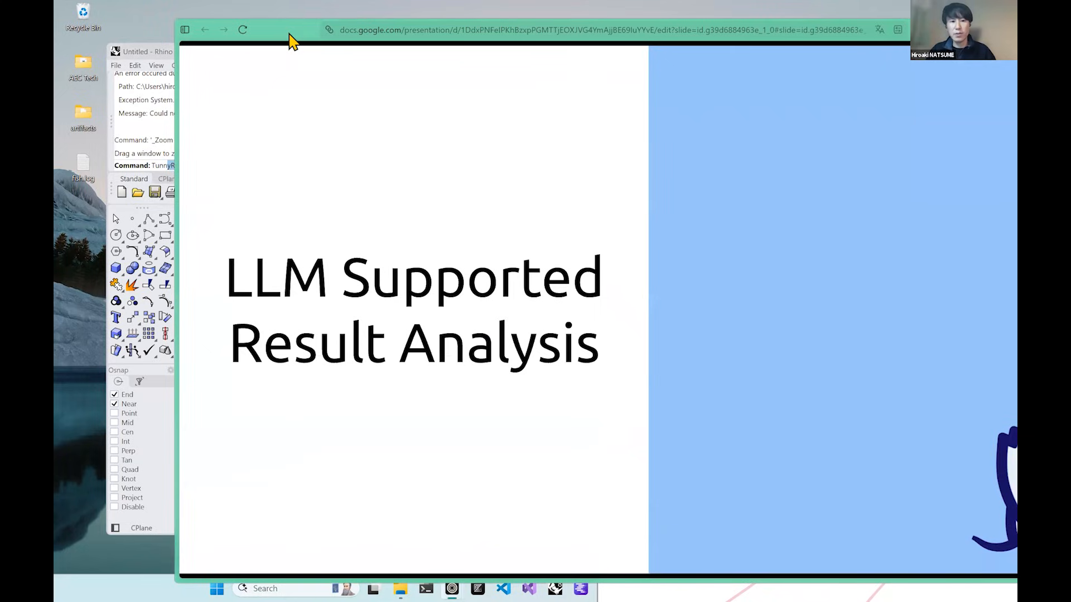
{"action": "double_click", "coordinate": [290, 34]}
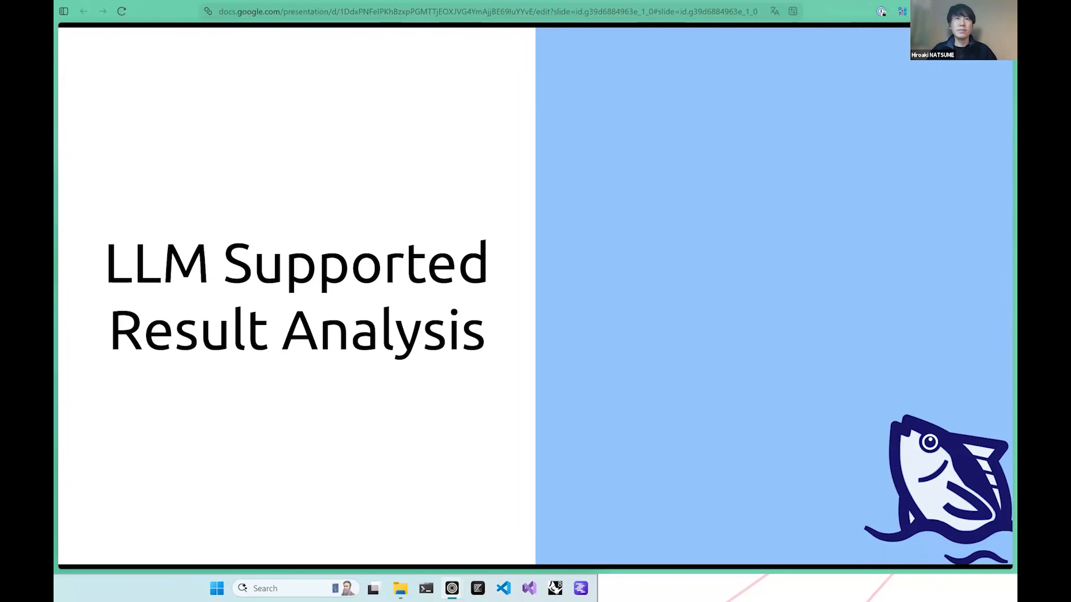
{"action": "key", "text": "Right"}
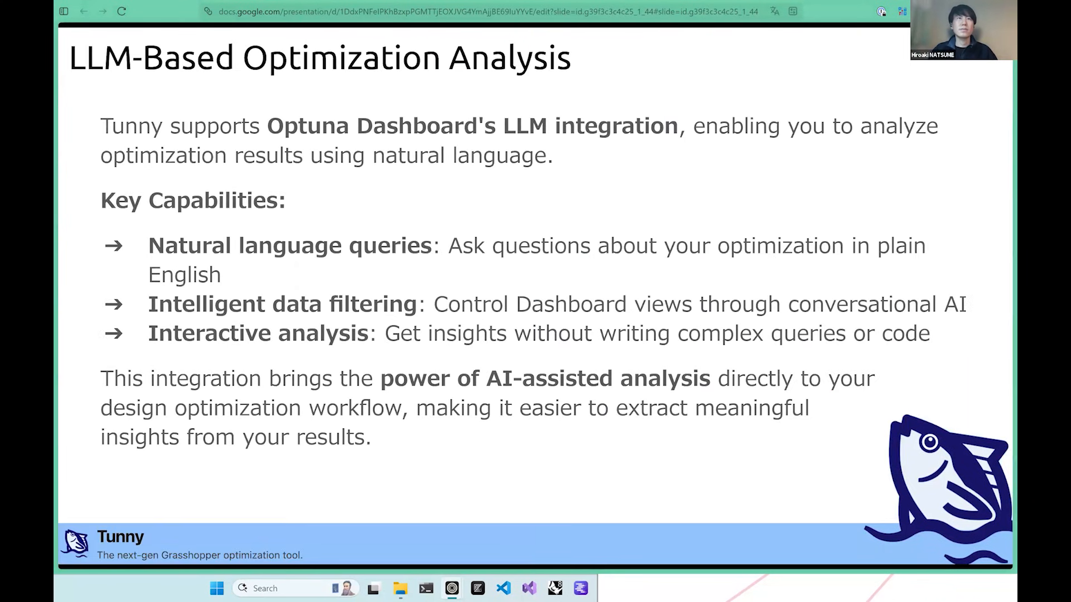
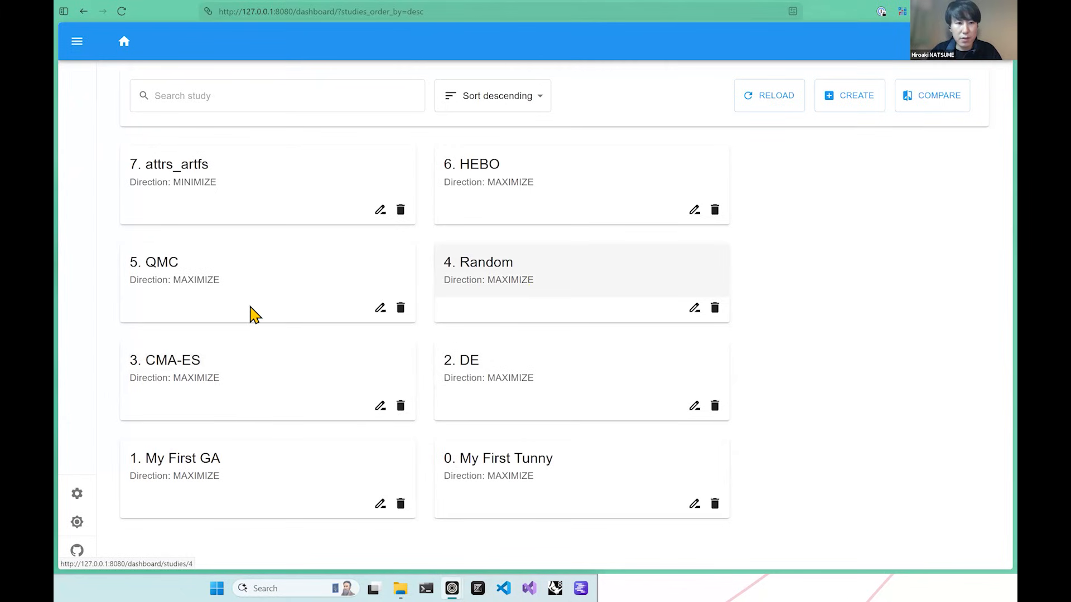
Open the CMA-ES study's Smart Selection page and enter the filter query "Result < 1".
{"action": "left_click", "coordinate": [227, 388]}
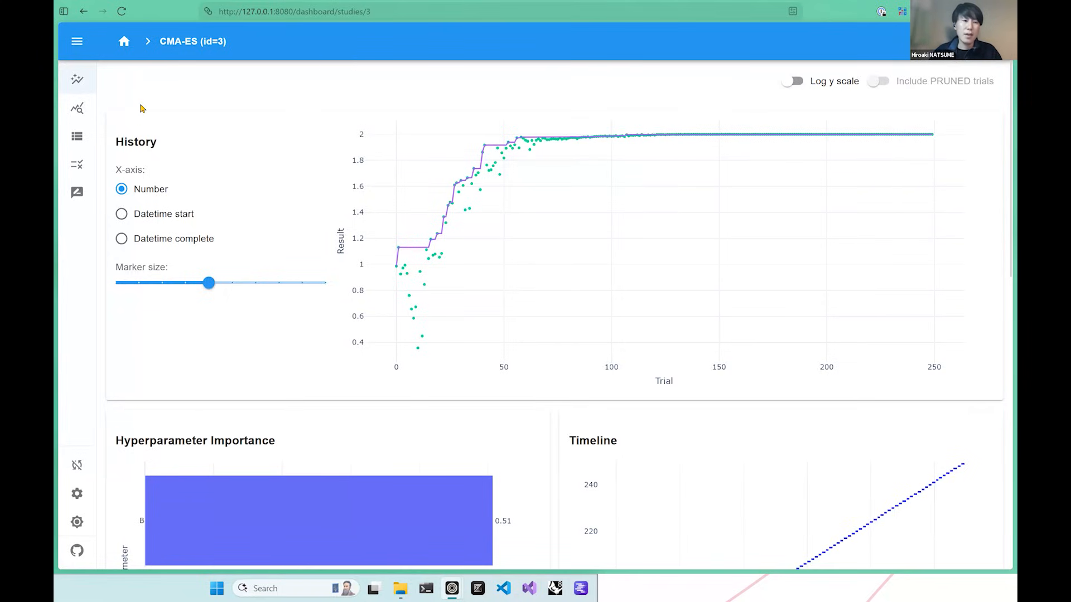
{"action": "left_click", "coordinate": [68, 162]}
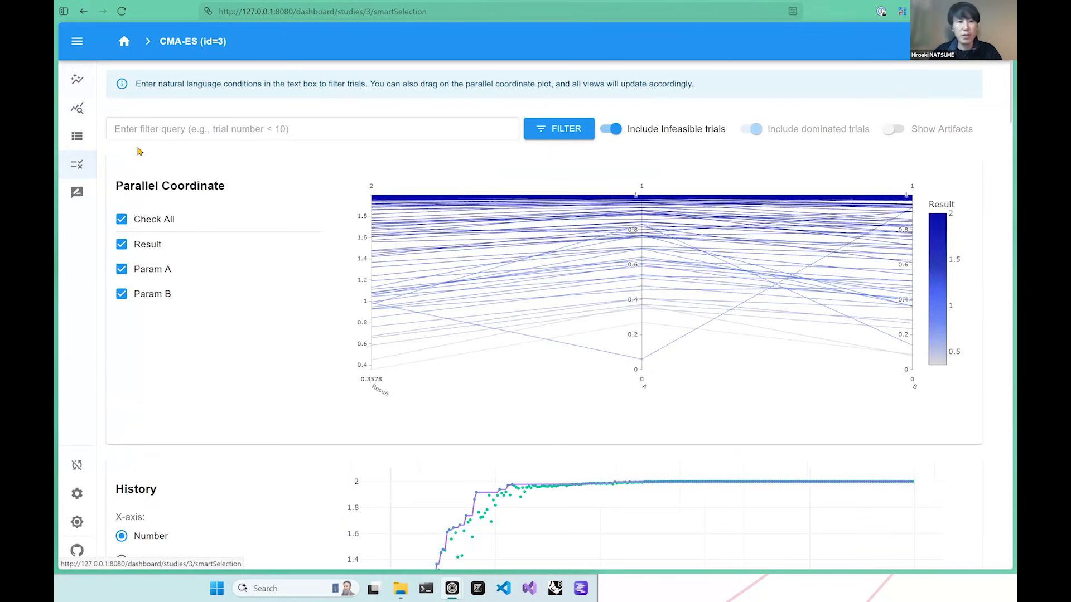
{"action": "left_click", "coordinate": [114, 128]}
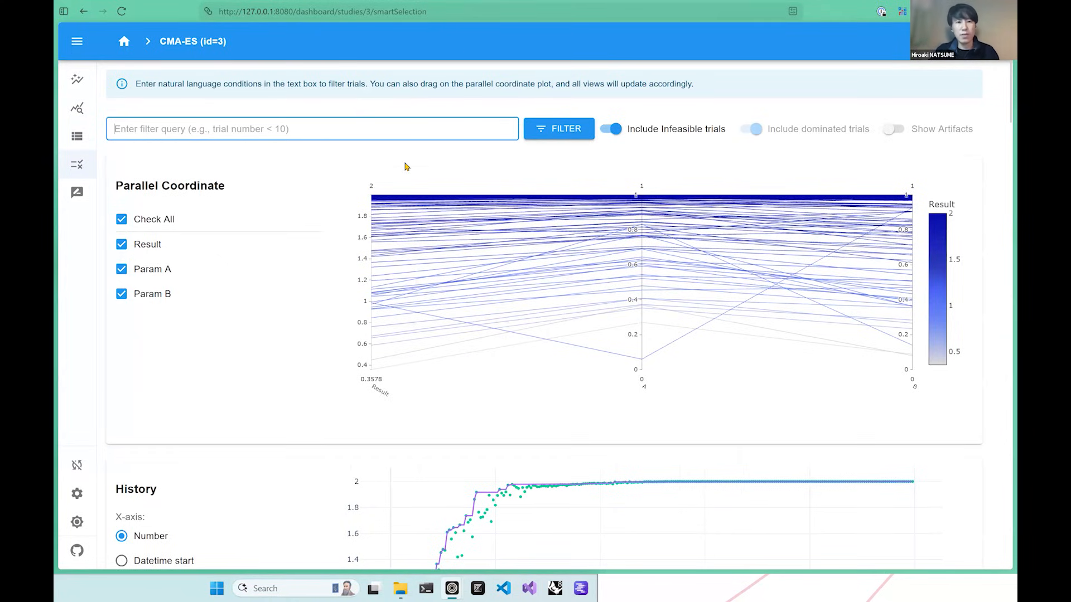
{"action": "type", "text": "t"}
{"action": "key", "text": "BackSpace"}
{"action": "type", "text": "tri"}
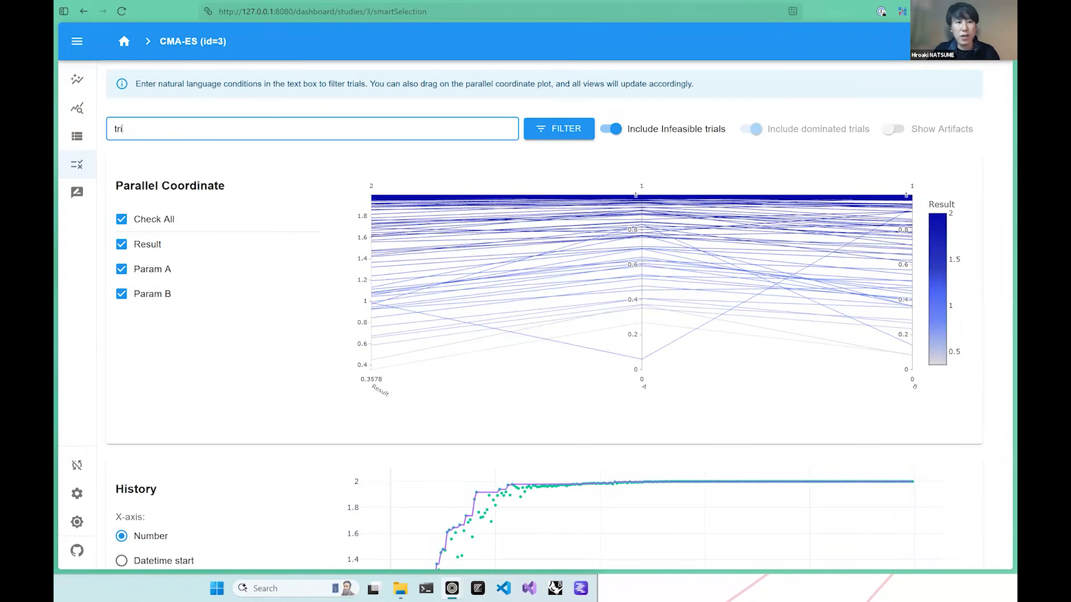
{"action": "type", "text": "al"}
{"action": "key", "text": "BackSpace"}
{"action": "key", "text": "BackSpace"}
{"action": "key", "text": "BackSpace"}
{"action": "key", "text": "BackSpace"}
{"action": "key", "text": "BackSpace"}
{"action": "type", "text": "Result < 1"}
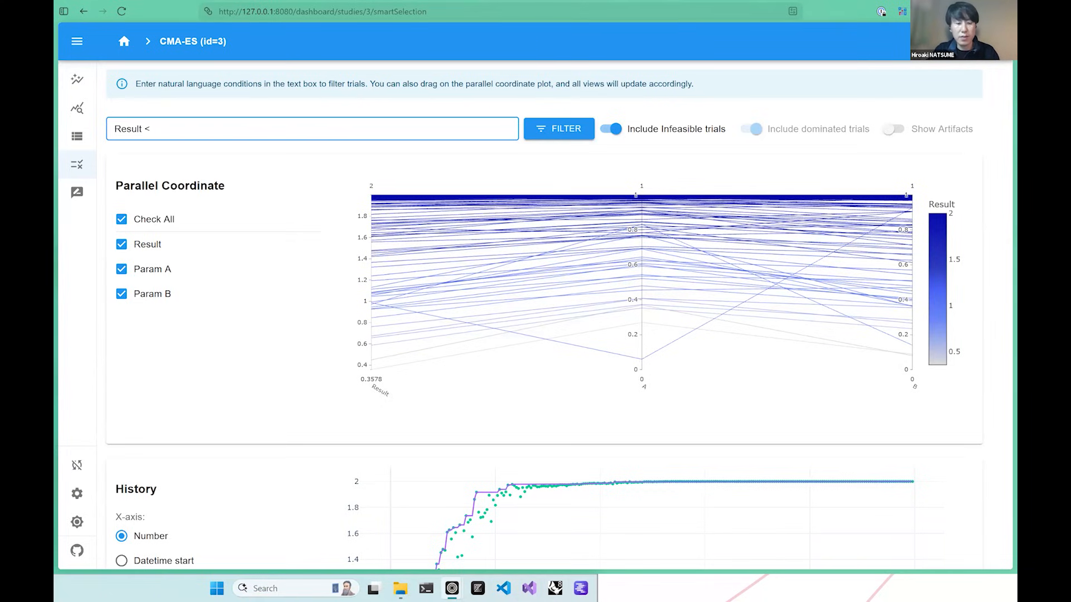
Run the trial filter, expand the LLM-generated JavaScript function to review it, and allow this function.
{"action": "left_click", "coordinate": [578, 136]}
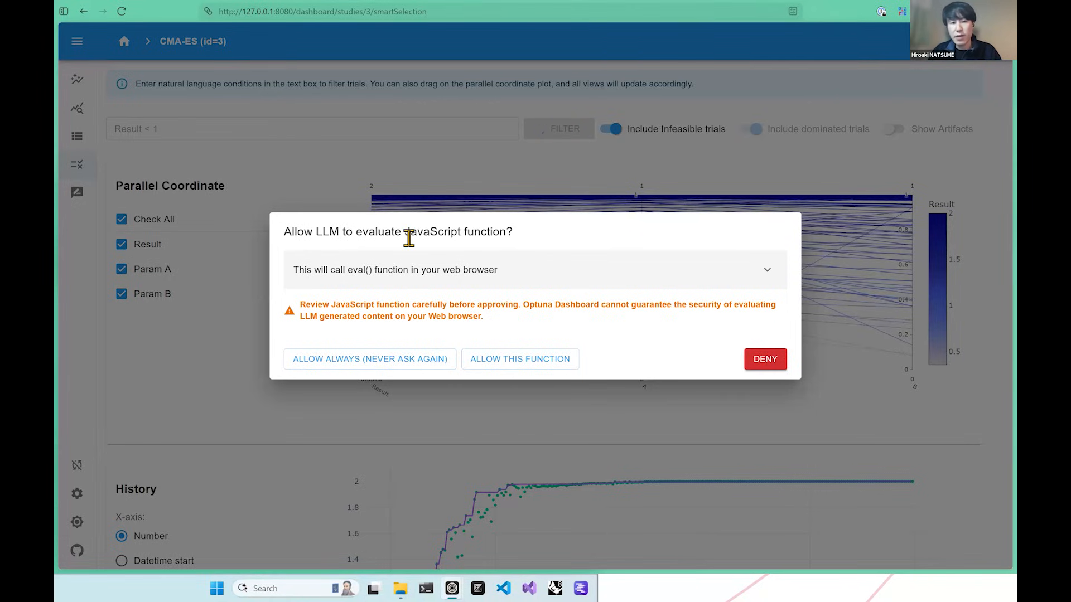
{"action": "left_click", "coordinate": [768, 271]}
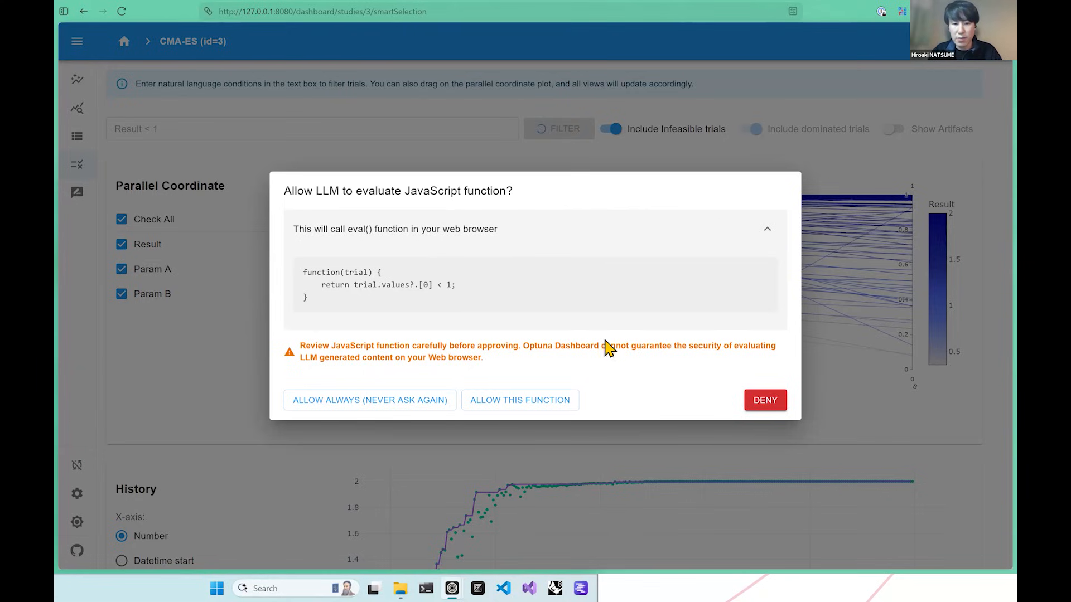
{"action": "left_click", "coordinate": [549, 401]}
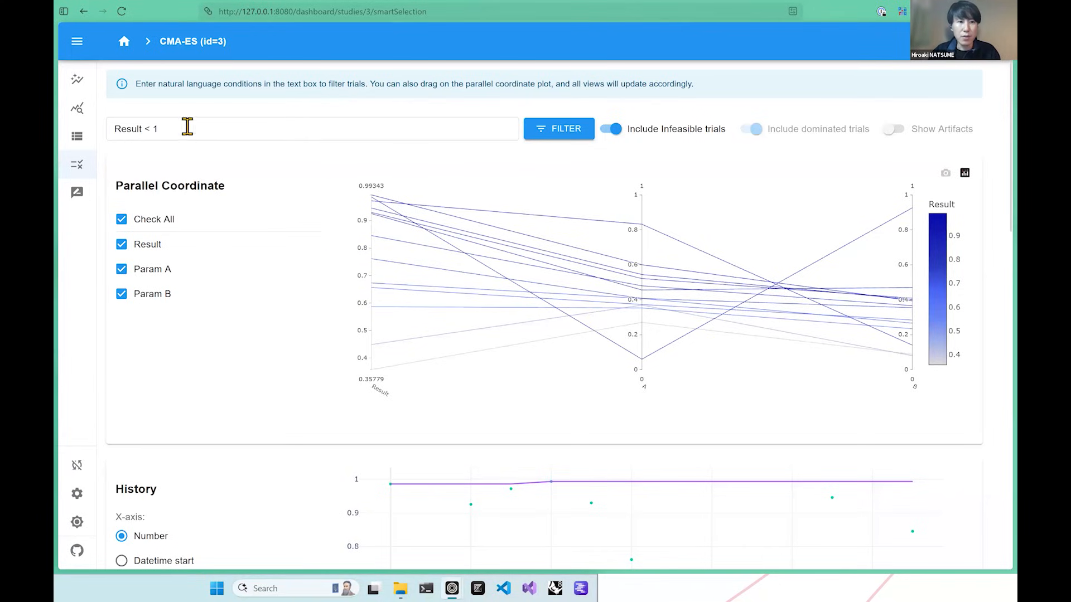
Compare the filter query with the filtered parallel coordinate plot, history chart and trial table.
{"action": "left_click_drag", "start_coordinate": [171, 130], "coordinate": [151, 138]}
{"action": "left_click", "coordinate": [239, 174]}
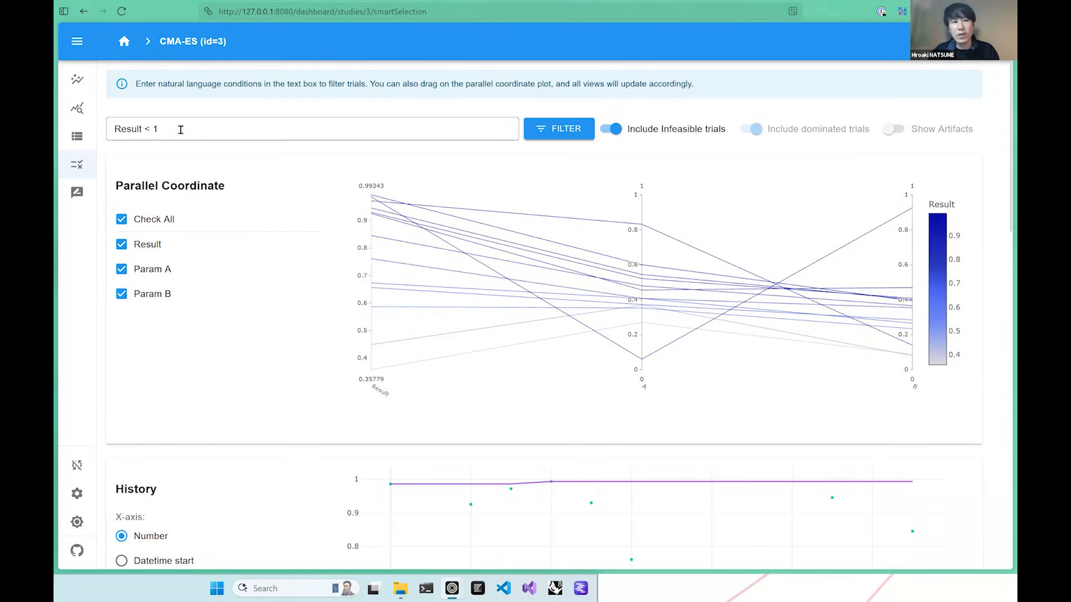
{"action": "triple_click", "coordinate": [143, 131]}
{"action": "left_click", "coordinate": [135, 159]}
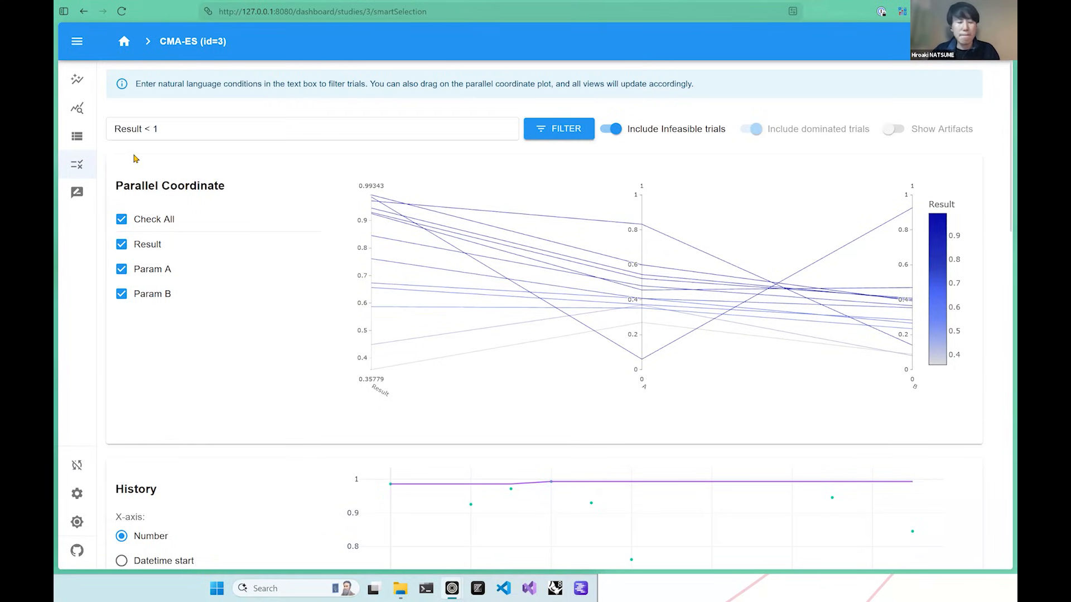
{"action": "left_click_drag", "start_coordinate": [162, 131], "coordinate": [113, 131]}
{"action": "left_click", "coordinate": [171, 154]}
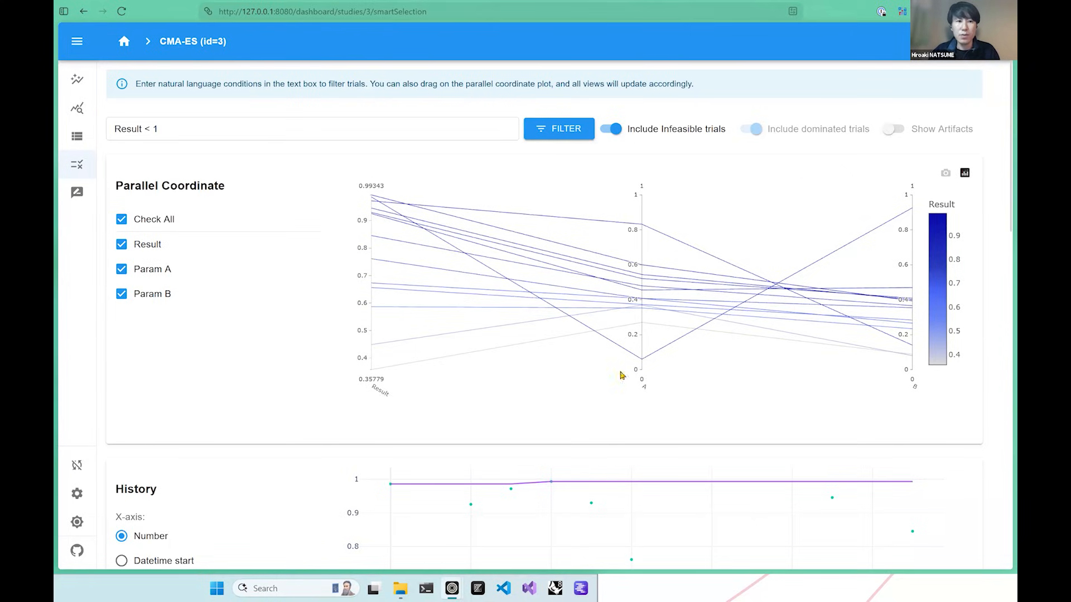
{"action": "scroll", "coordinate": [328, 296], "scroll_direction": "down", "scroll_amount": 8}
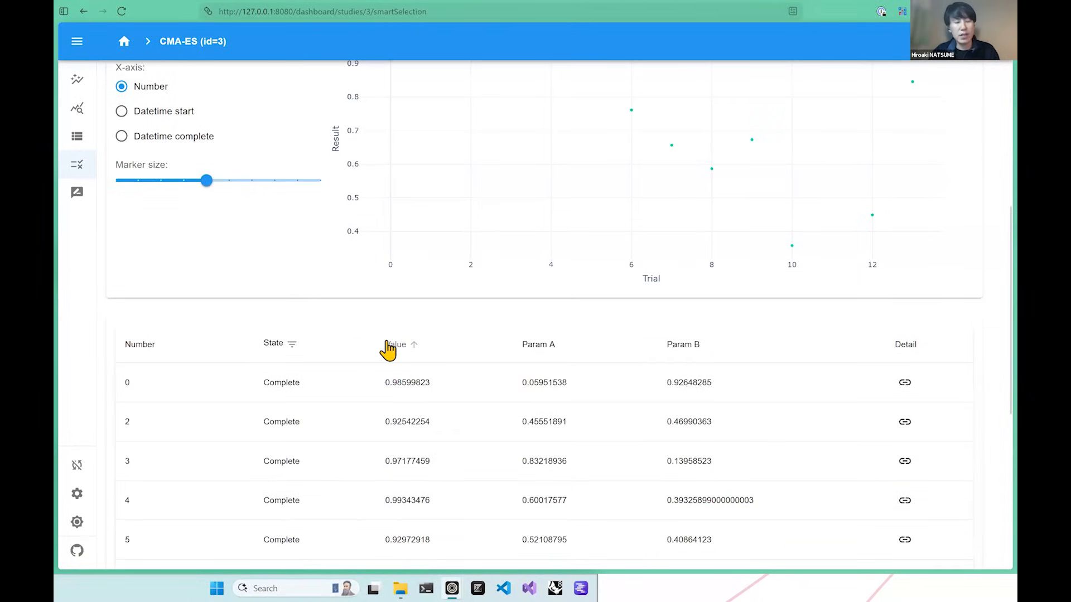
{"action": "scroll", "coordinate": [387, 350], "scroll_direction": "down", "scroll_amount": 7}
{"action": "scroll", "coordinate": [405, 275], "scroll_direction": "up", "scroll_amount": 15}
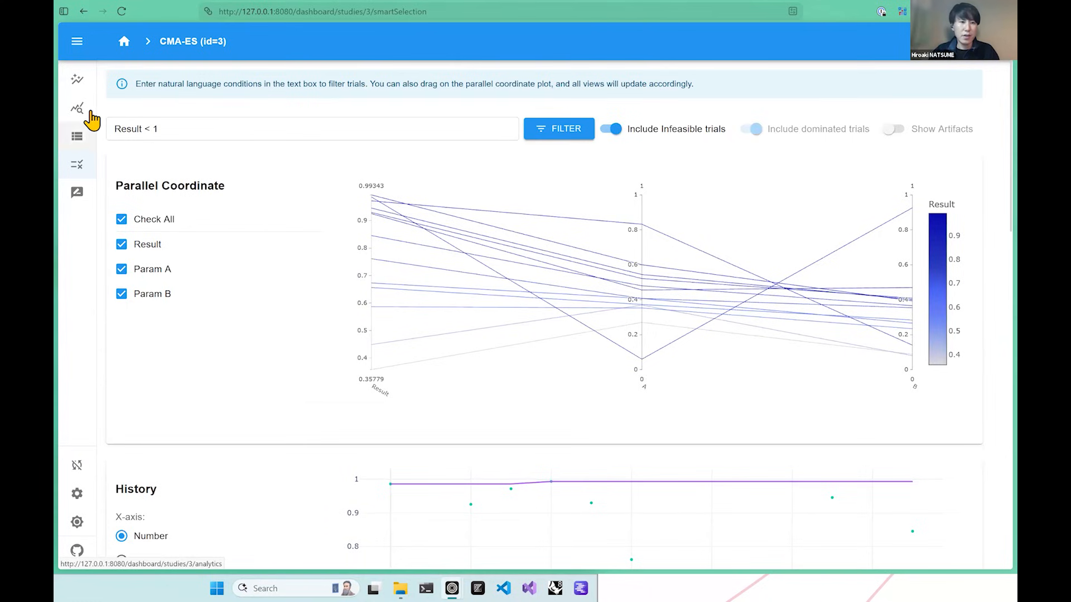
Open the CMA-ES study's Analytics page and go to the Graph Generated by LLM section.
{"action": "left_click", "coordinate": [77, 41]}
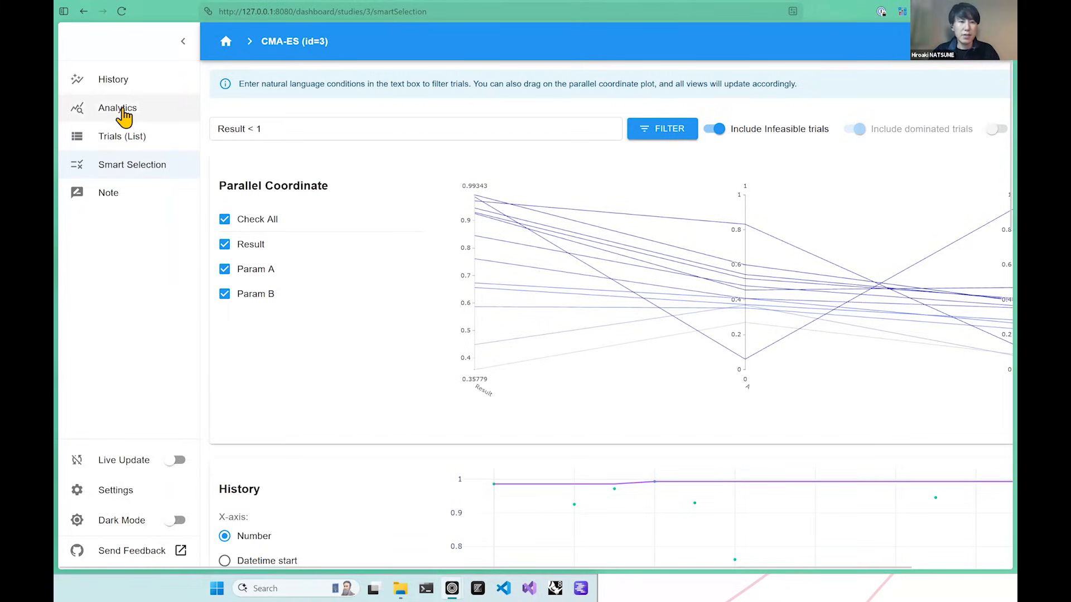
{"action": "left_click", "coordinate": [119, 109]}
{"action": "left_click", "coordinate": [183, 42]}
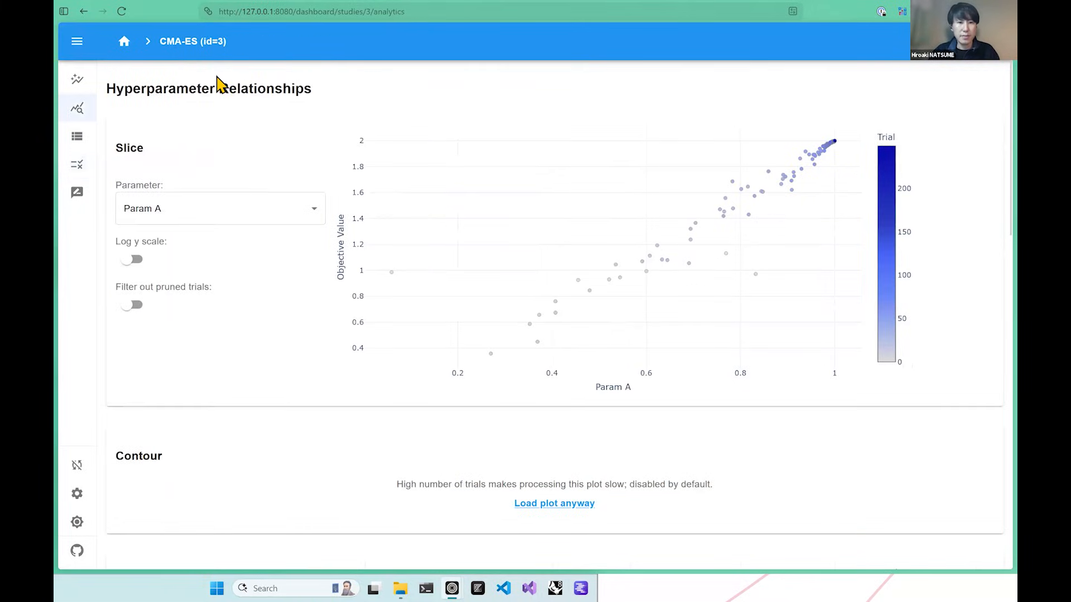
{"action": "scroll", "coordinate": [295, 115], "scroll_direction": "down", "scroll_amount": 15}
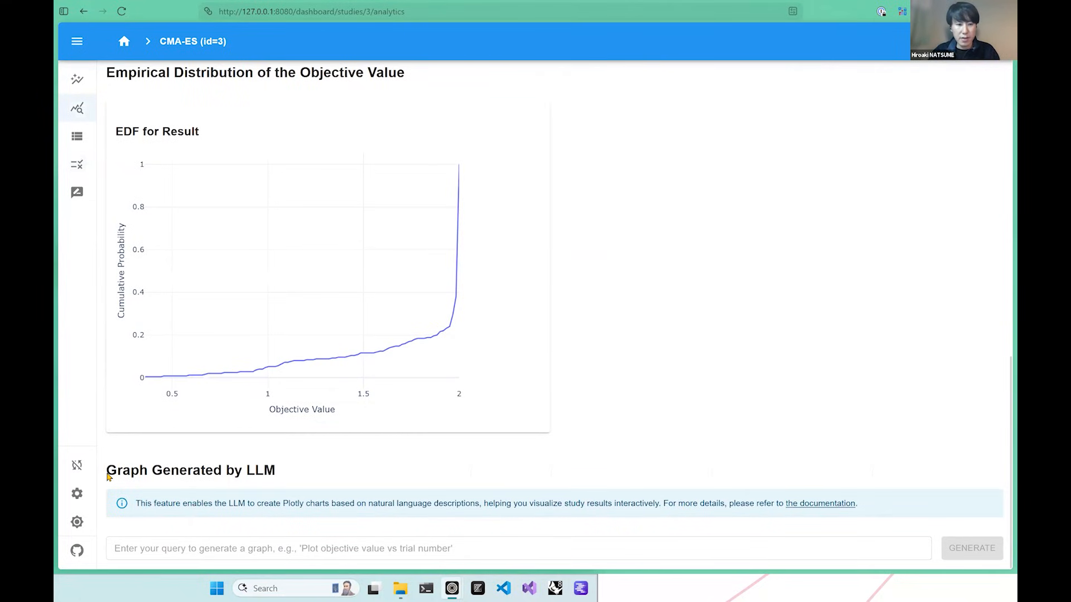
{"action": "left_click_drag", "start_coordinate": [111, 470], "coordinate": [311, 478]}
{"action": "left_click", "coordinate": [318, 477]}
Generate an LLM graph from the query "Plot objective value vs trial number" and allow its JavaScript function.
{"action": "left_click", "coordinate": [285, 548]}
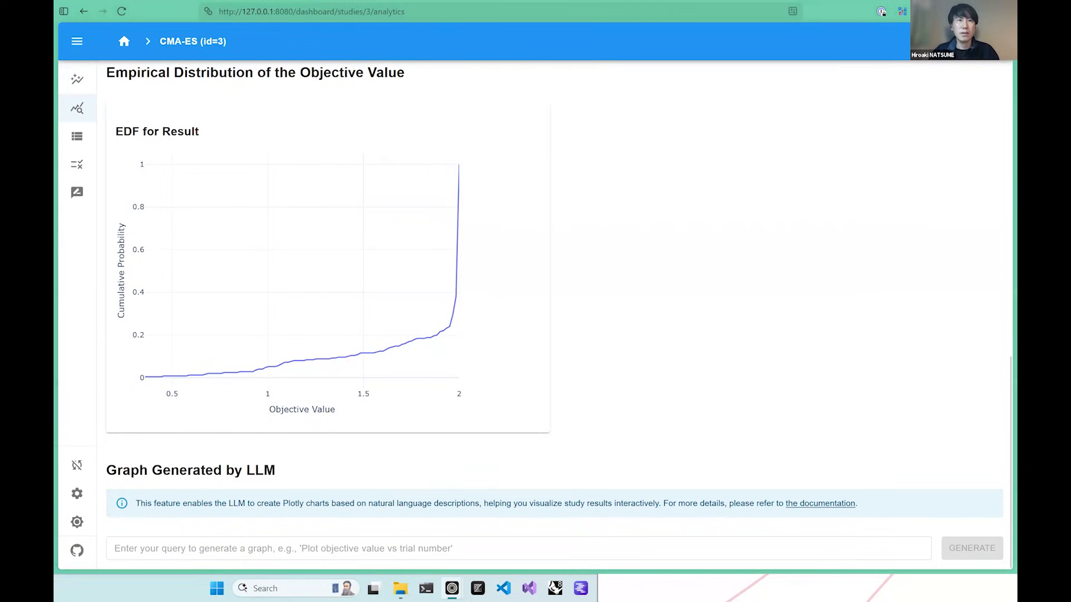
{"action": "left_click", "coordinate": [330, 538]}
{"action": "type", "text": "Plot objective value vs trial number"}
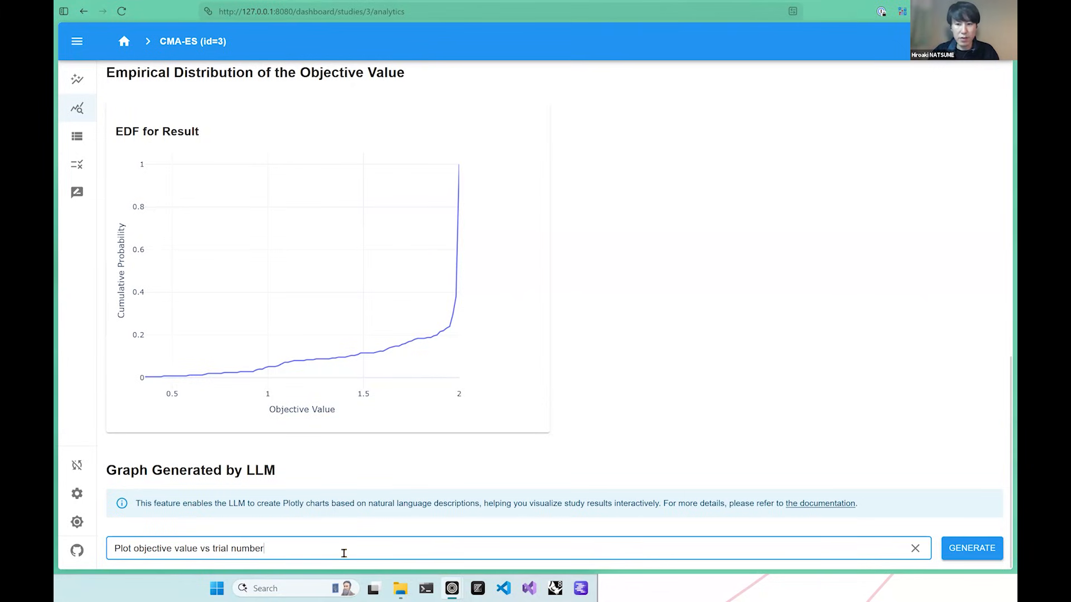
{"action": "left_click", "coordinate": [972, 550]}
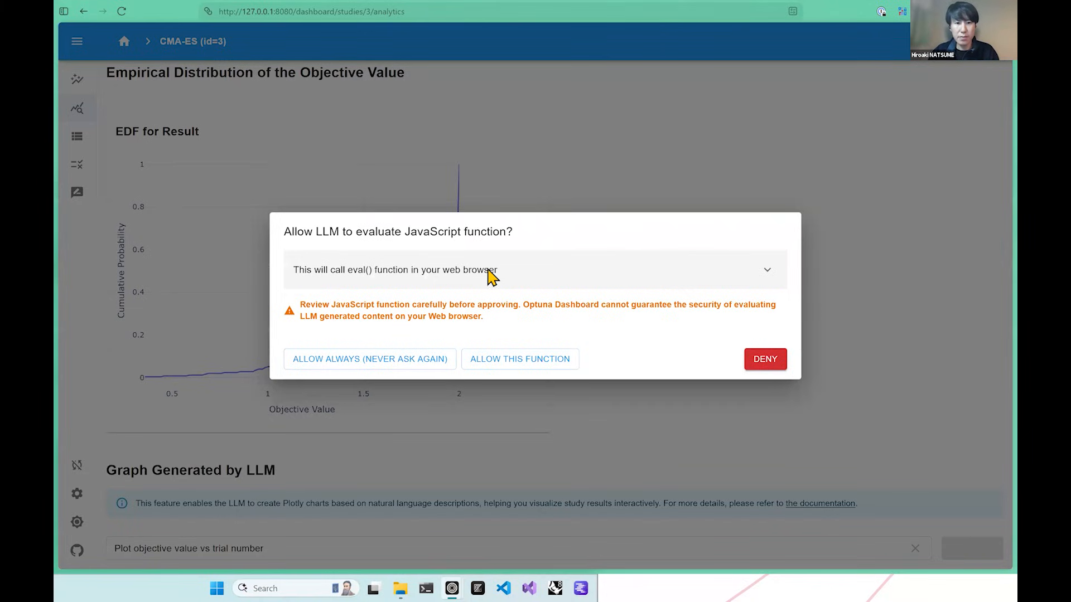
{"action": "left_click", "coordinate": [513, 361]}
{"action": "scroll", "coordinate": [593, 383], "scroll_direction": "down", "scroll_amount": 5}
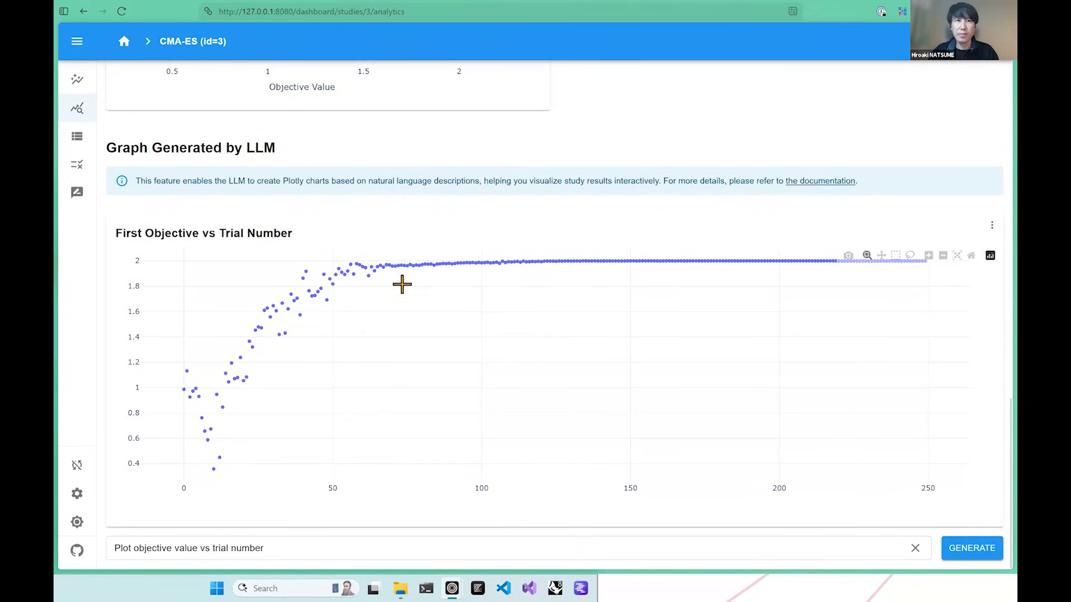
Replace the graph query with a pie chart prompt grouping objective function values into 10% intervals shown as percentages, and delete its leading "For".
{"action": "left_click_drag", "start_coordinate": [277, 552], "coordinate": [107, 550]}
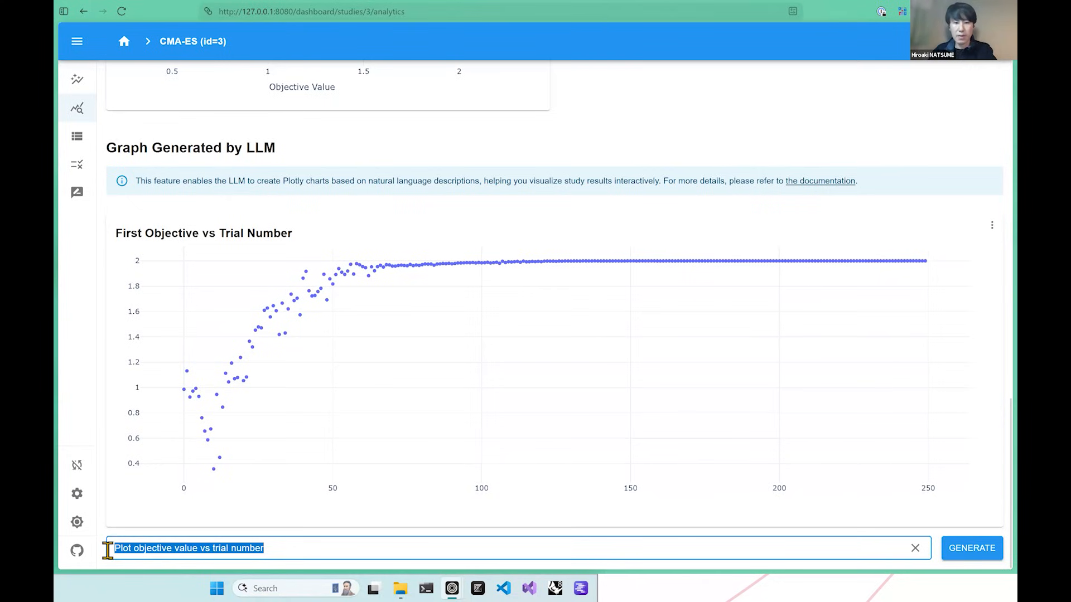
{"action": "key", "text": "BackSpace"}
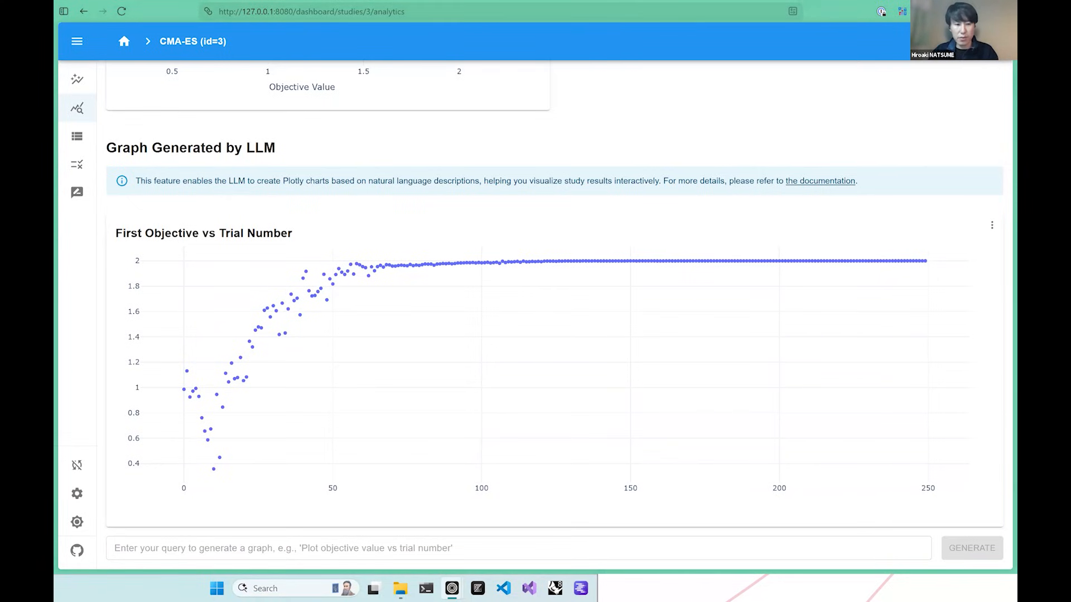
{"action": "left_click", "coordinate": [332, 545]}
{"action": "type", "text": "group the objective function values into 10% intervals and plot them to show how each interval contains different numbers of individuals. Display the cases as percentages, e.g., 0-10%."}
{"action": "left_click_drag", "start_coordinate": [291, 549], "coordinate": [24, 548]}
{"action": "left_click", "coordinate": [130, 550]}
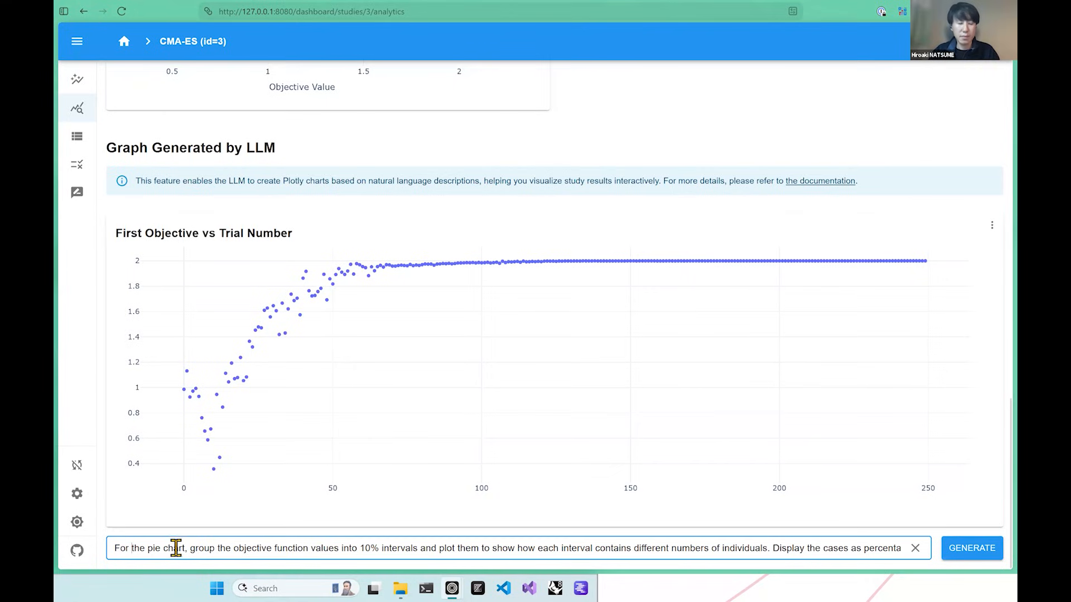
{"action": "left_click", "coordinate": [106, 549], "text": "shift"}
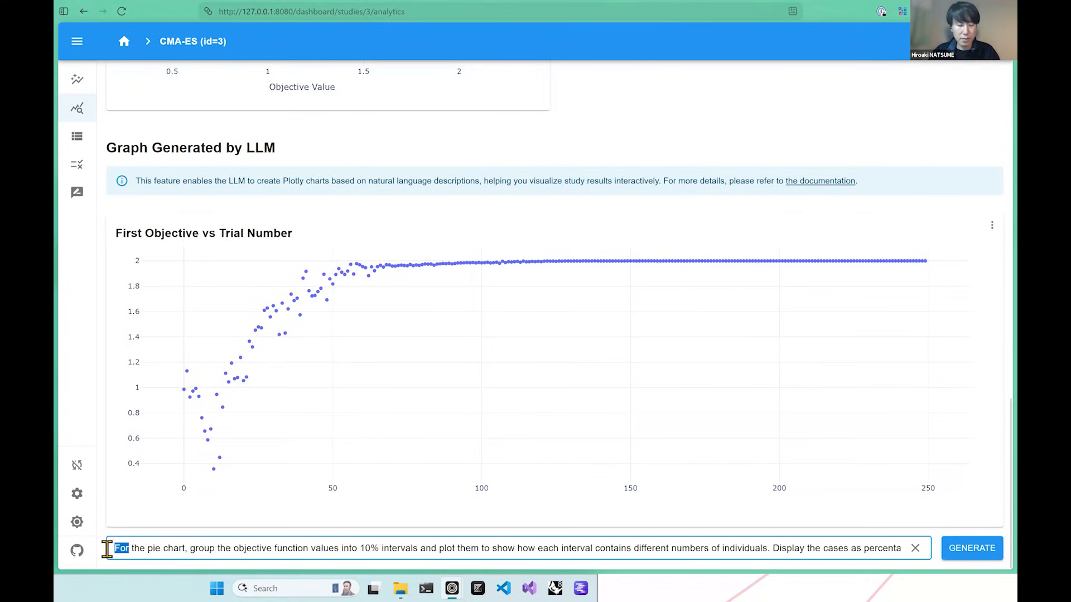
{"action": "key", "text": "BackSpace"}
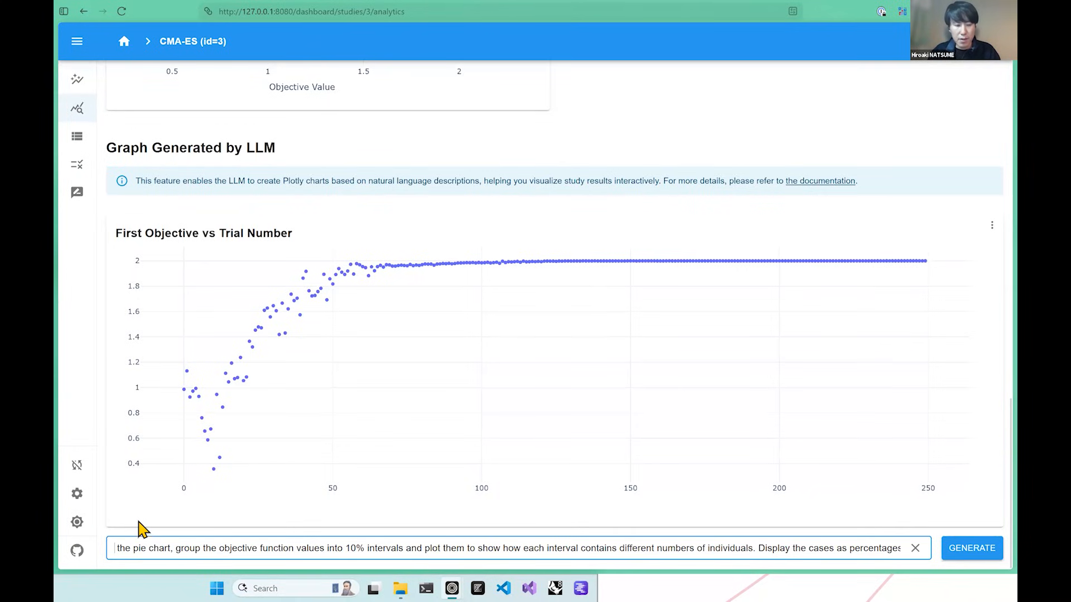
{"action": "left_click_drag", "start_coordinate": [174, 549], "coordinate": [112, 548]}
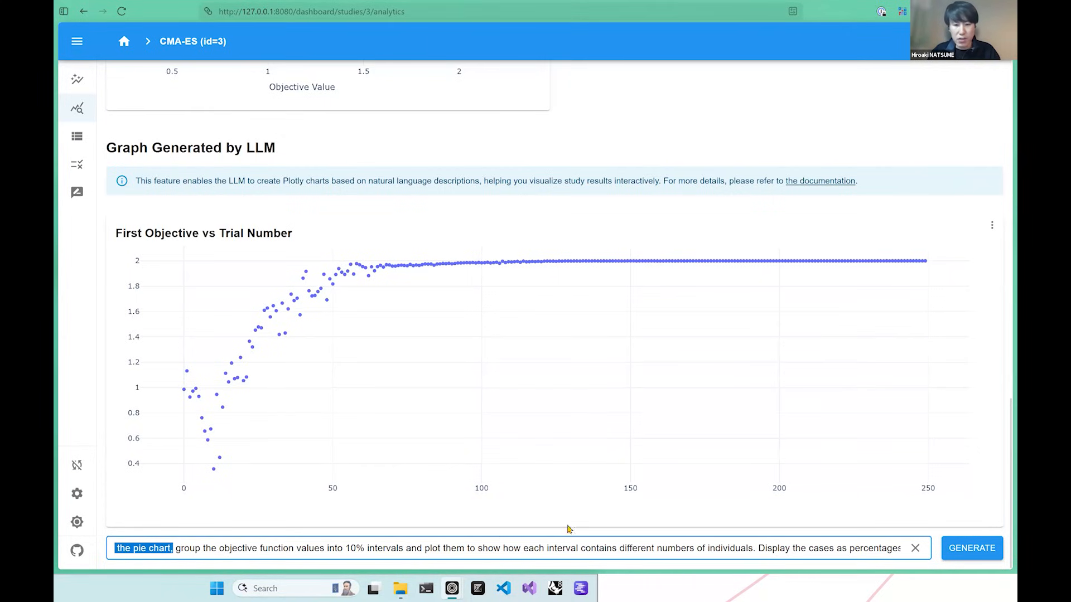
Generate the pie chart from the entered prompt and allow its JavaScript function.
{"action": "left_click", "coordinate": [965, 549]}
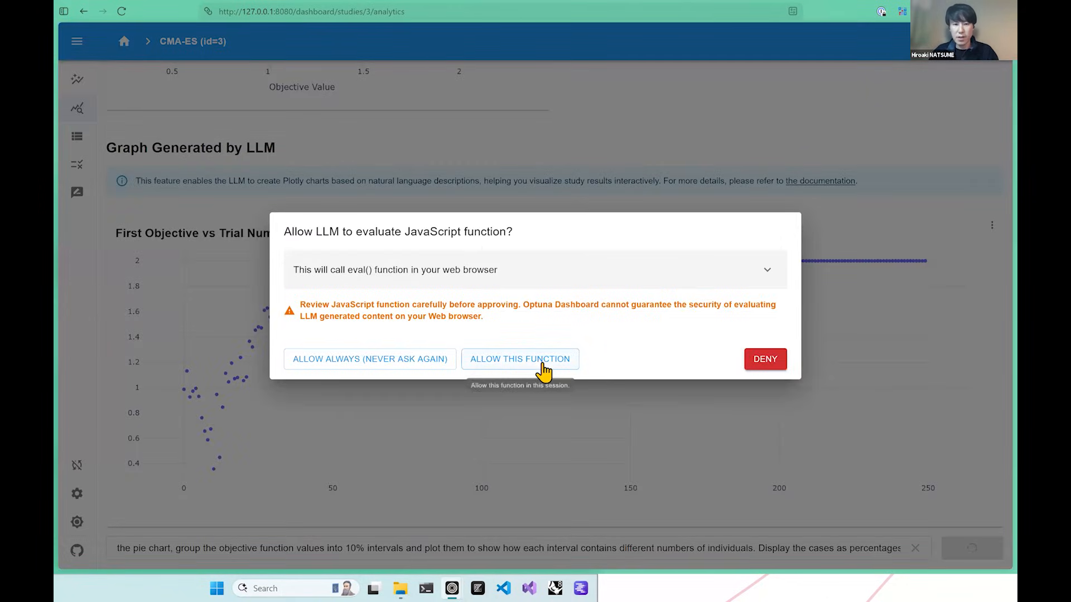
{"action": "left_click", "coordinate": [521, 359]}
{"action": "scroll", "coordinate": [541, 359], "scroll_direction": "down", "scroll_amount": 4}
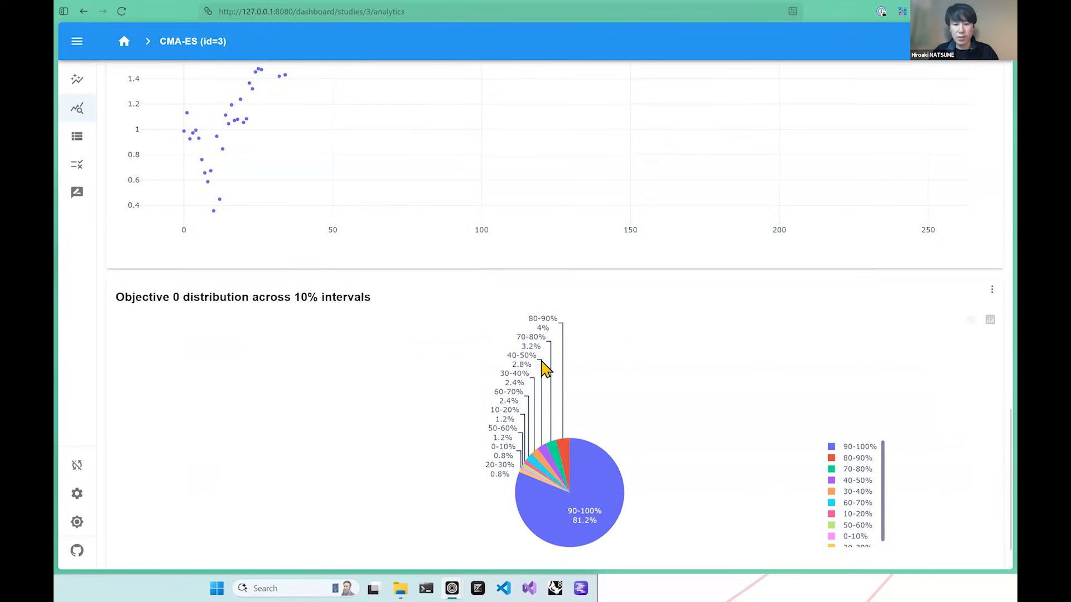
Examine the generated pie chart of objective value intervals and compare it with the objective versus trial number scatter plot.
{"action": "scroll", "coordinate": [543, 366], "scroll_direction": "down", "scroll_amount": 1}
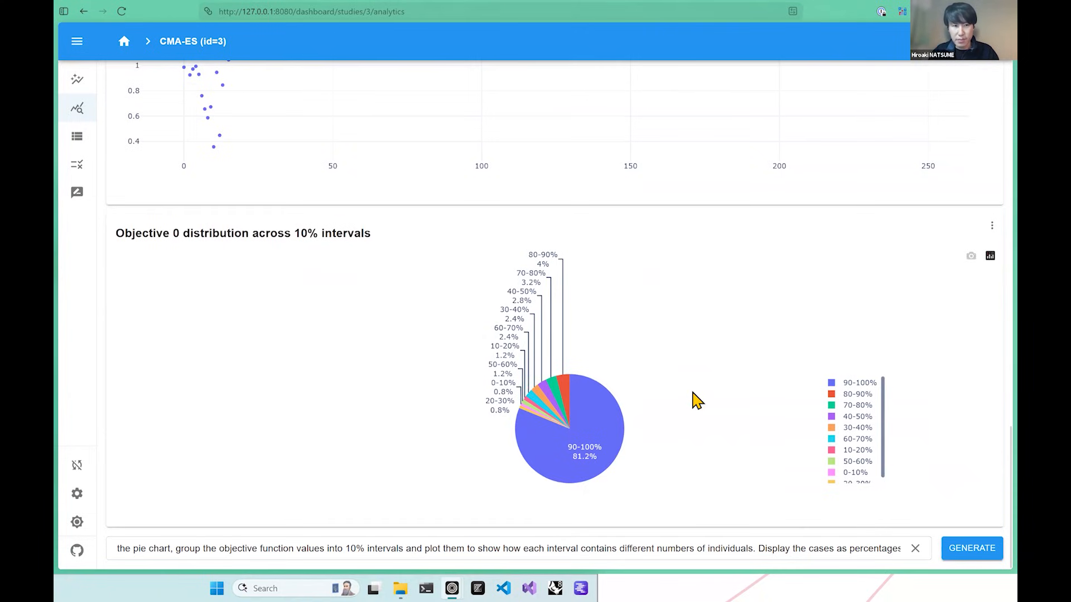
{"action": "scroll", "coordinate": [580, 478], "scroll_direction": "down", "scroll_amount": 1}
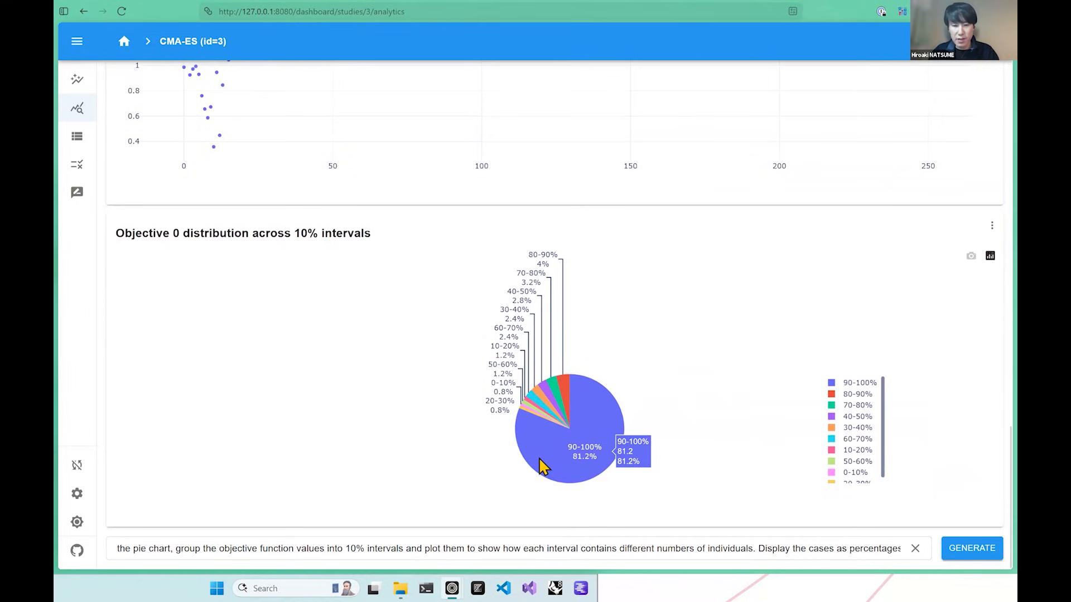
{"action": "scroll", "coordinate": [550, 452], "scroll_direction": "up", "scroll_amount": 5}
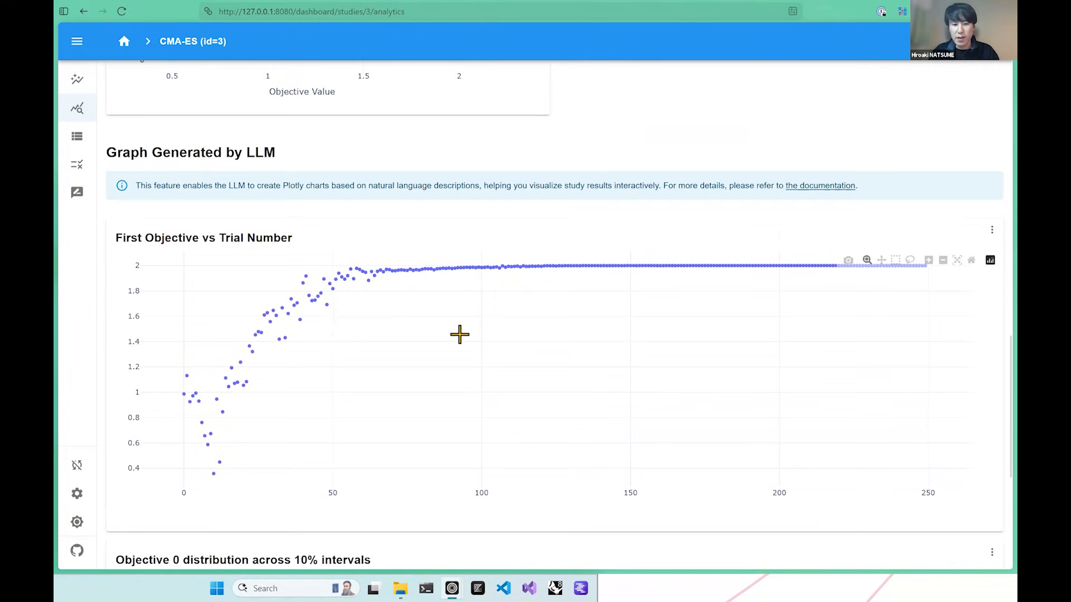
{"action": "scroll", "coordinate": [468, 346], "scroll_direction": "down", "scroll_amount": 5}
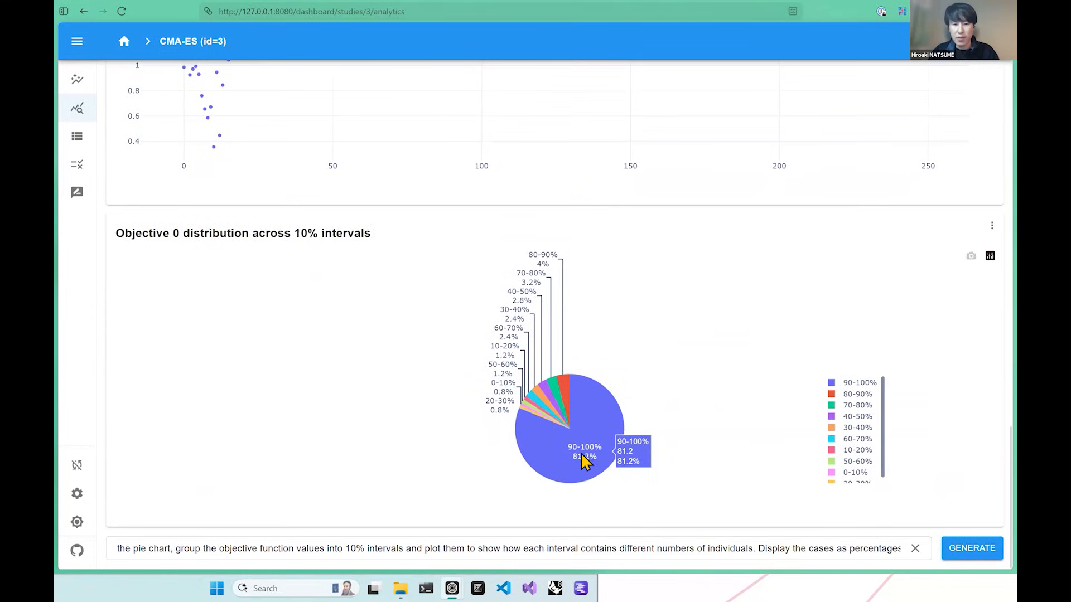
{"action": "scroll", "coordinate": [510, 279], "scroll_direction": "up", "scroll_amount": 3}
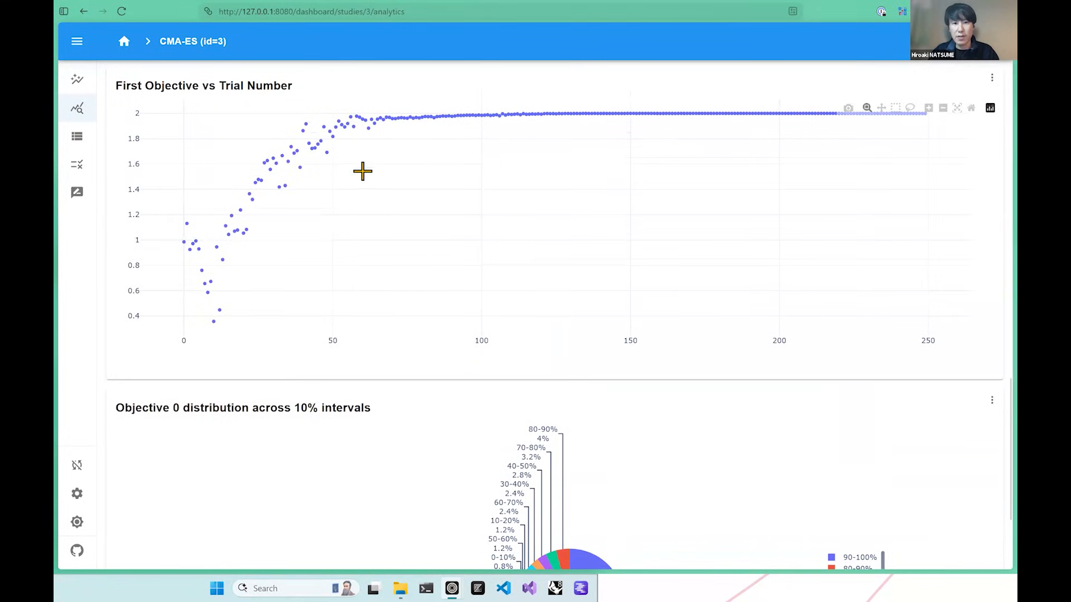
{"action": "scroll", "coordinate": [673, 395], "scroll_direction": "down", "scroll_amount": 3}
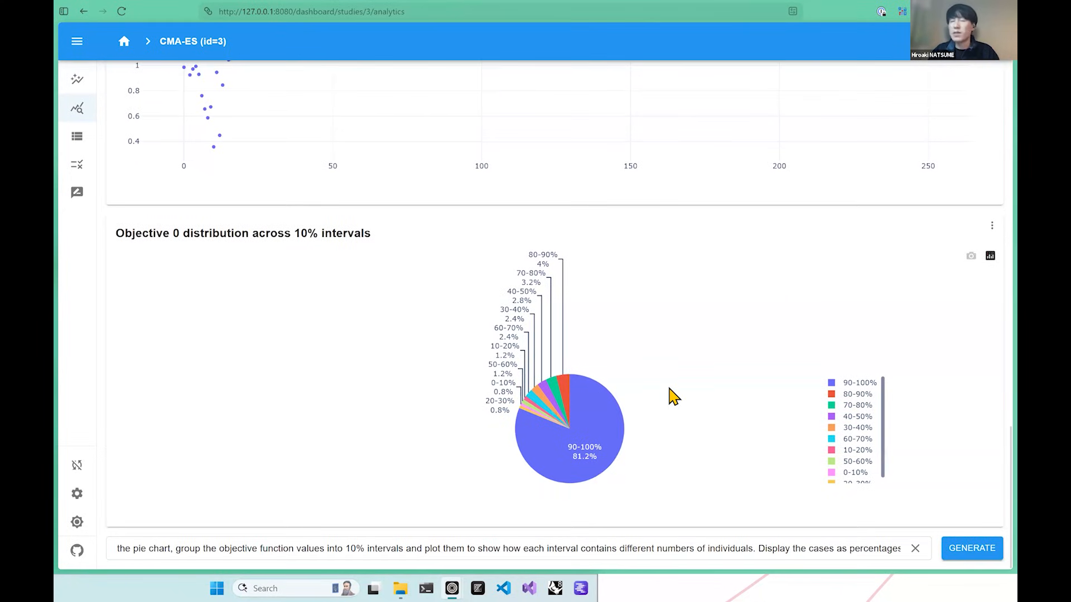
{"action": "scroll", "coordinate": [572, 352], "scroll_direction": "up", "scroll_amount": 5}
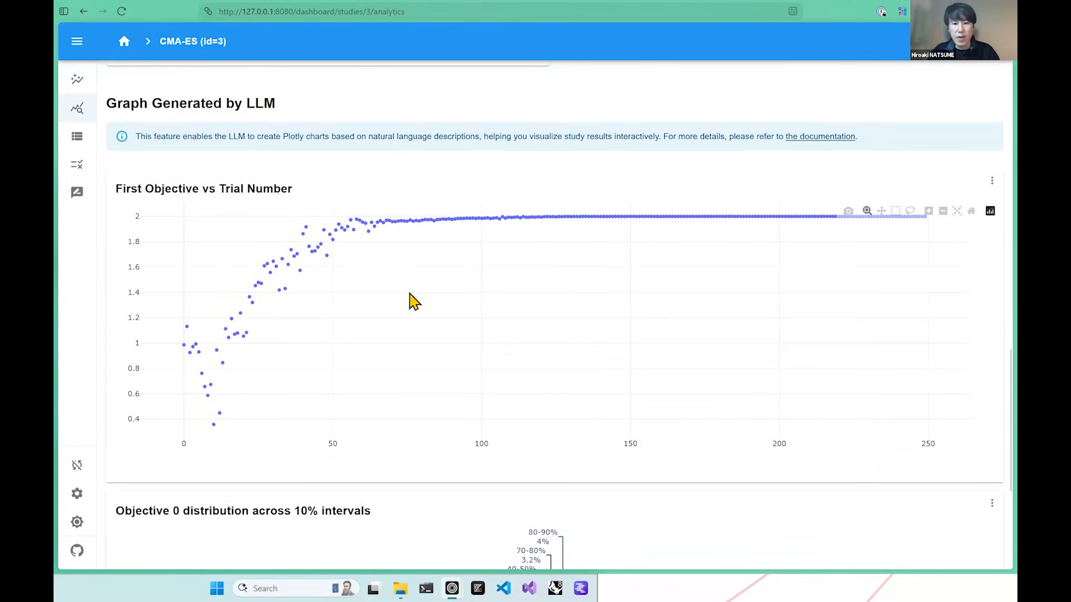
{"action": "scroll", "coordinate": [411, 298], "scroll_direction": "down", "scroll_amount": 3}
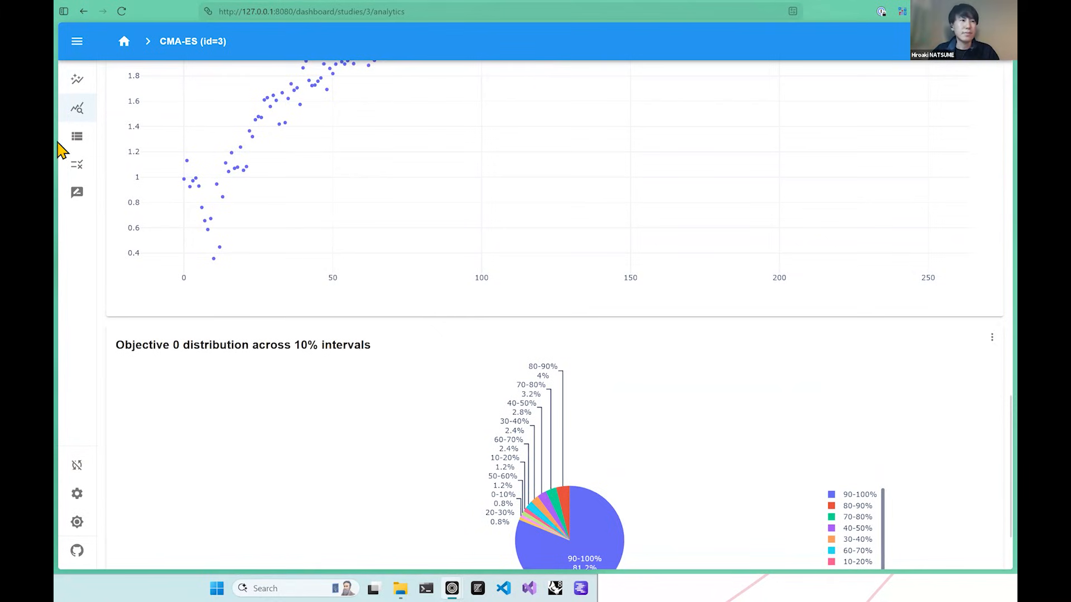
Switch to the Tunny Workshop presentation and advance to the "Exploring Different Objectives and Algorithms" slide.
{"action": "mouse_move", "coordinate": [58, 160]}
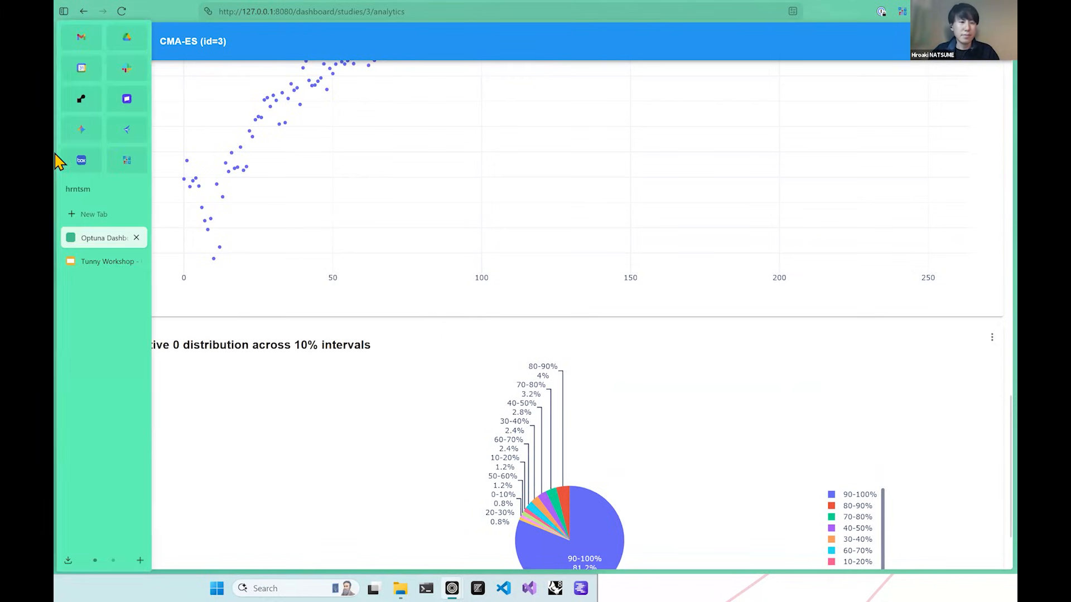
{"action": "left_click", "coordinate": [99, 262]}
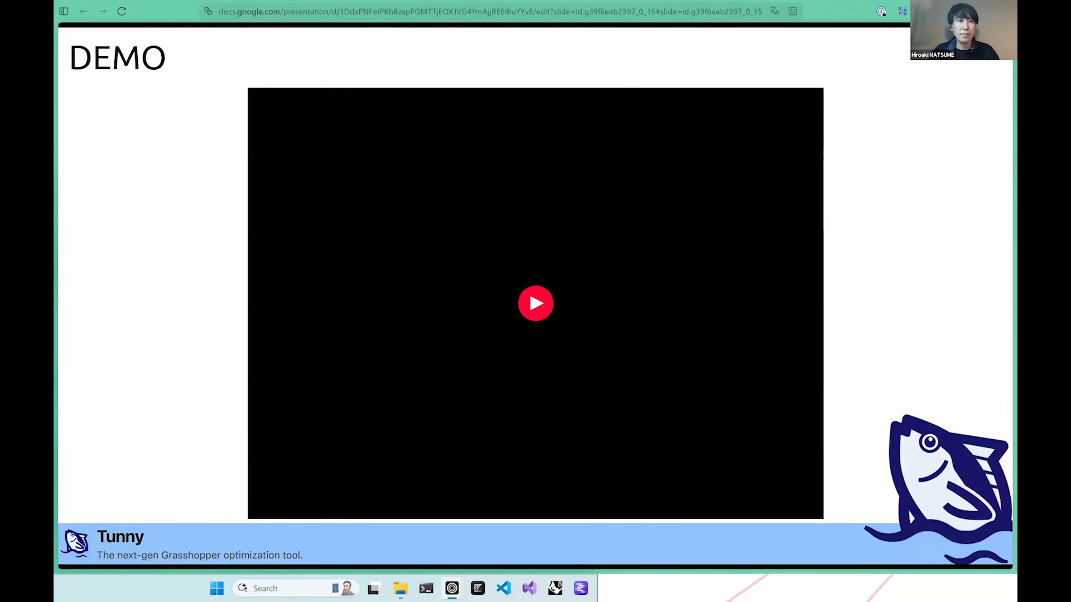
{"action": "left_click", "coordinate": [528, 288]}
{"action": "key", "text": "Right"}
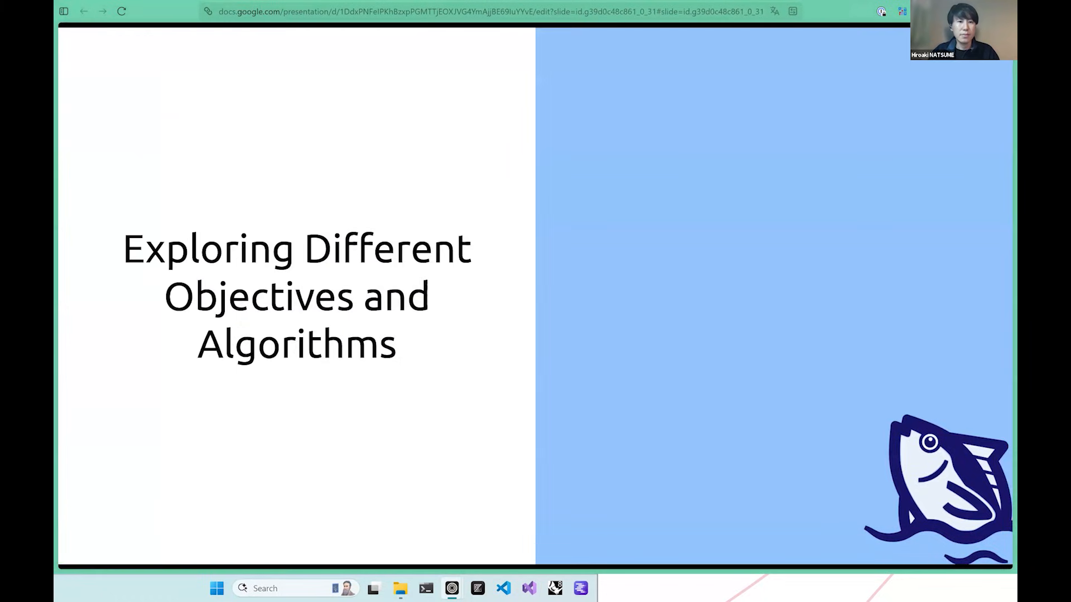